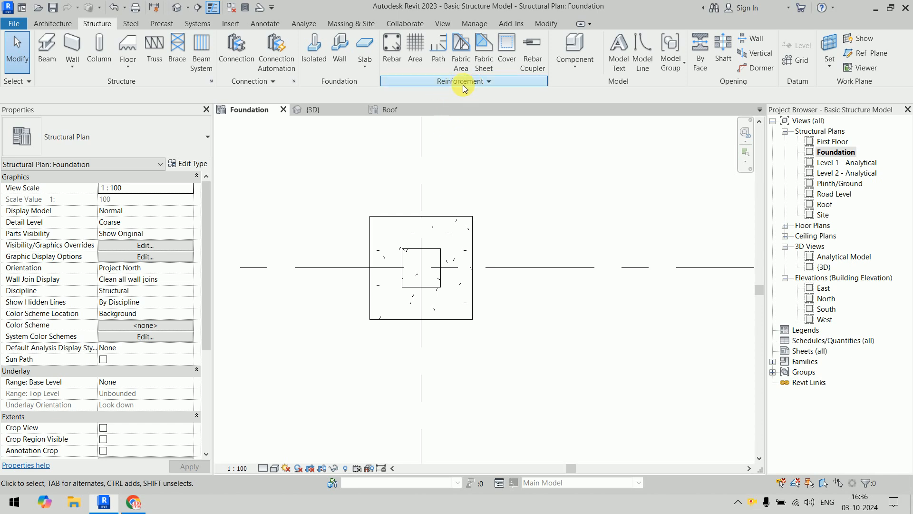
Draw a horizontal building section along grid 5 through the footing at grid 4
click(461, 220)
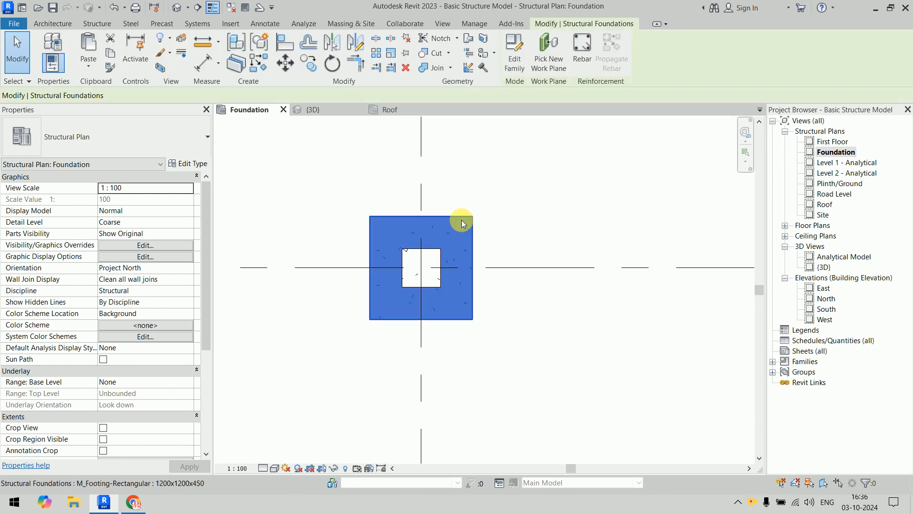
click(526, 194)
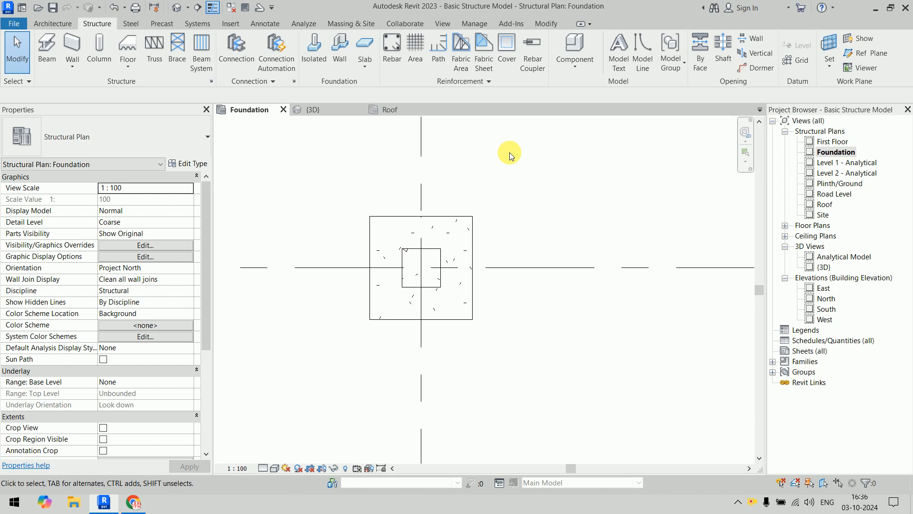
click(197, 7)
click(284, 267)
click(566, 267)
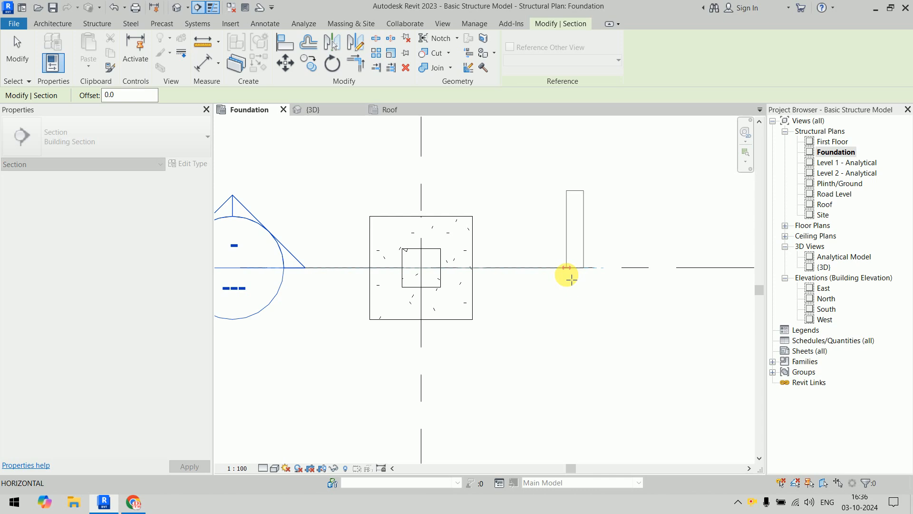
key(Escape)
key(Escape)
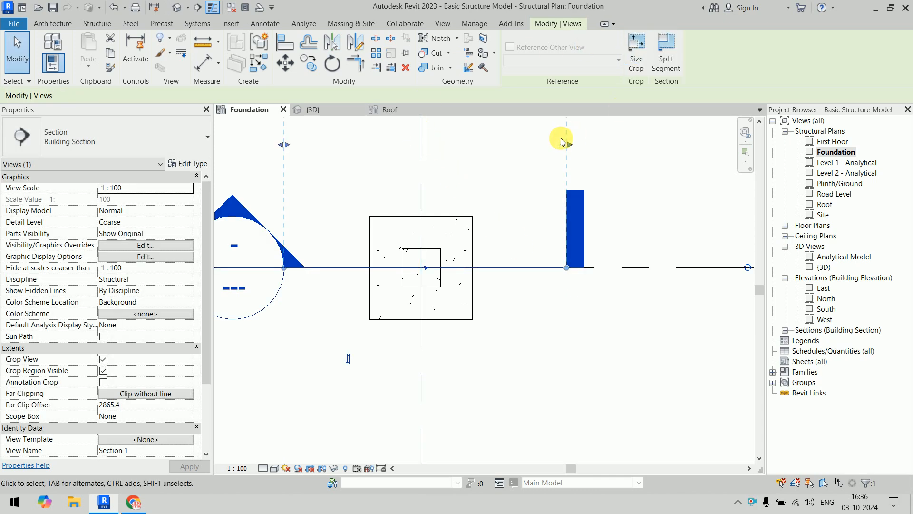
Draw a vertical building section along grid 4 through the same footing
click(197, 7)
scroll(479, 228, down, 2)
click(444, 150)
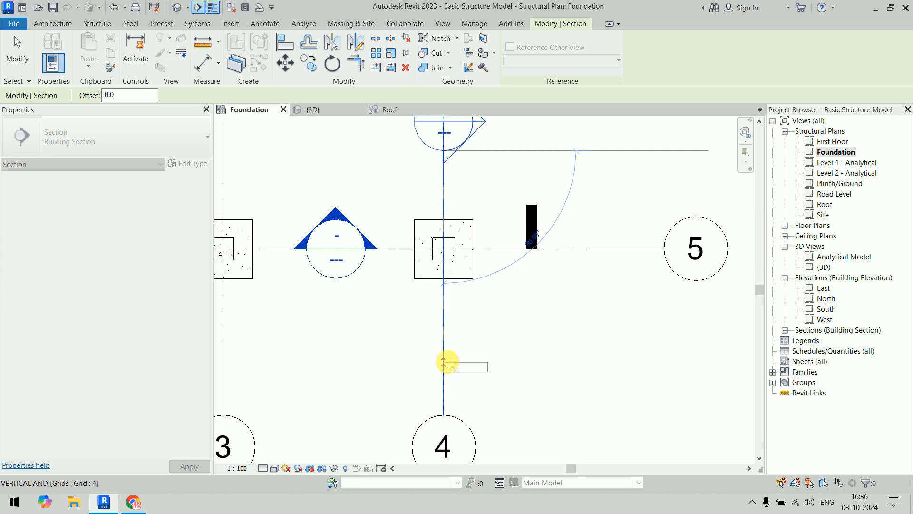
click(444, 361)
key(Escape)
key(Escape)
Reduce the horizontal section's far clip depth to about 1494 mm, just beyond the footing
click(533, 242)
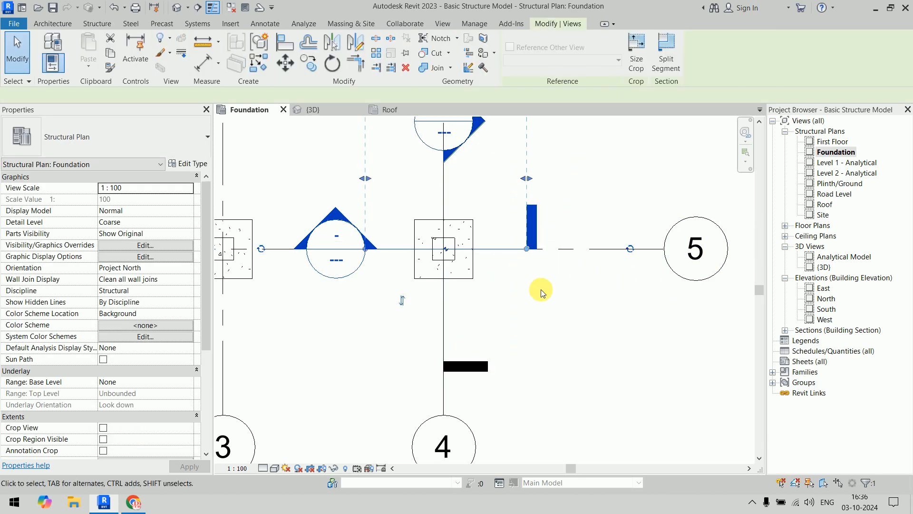
scroll(546, 312, down, 2)
scroll(546, 313, up, 1)
middle_drag(546, 312, 529, 359)
drag(460, 213, 462, 258)
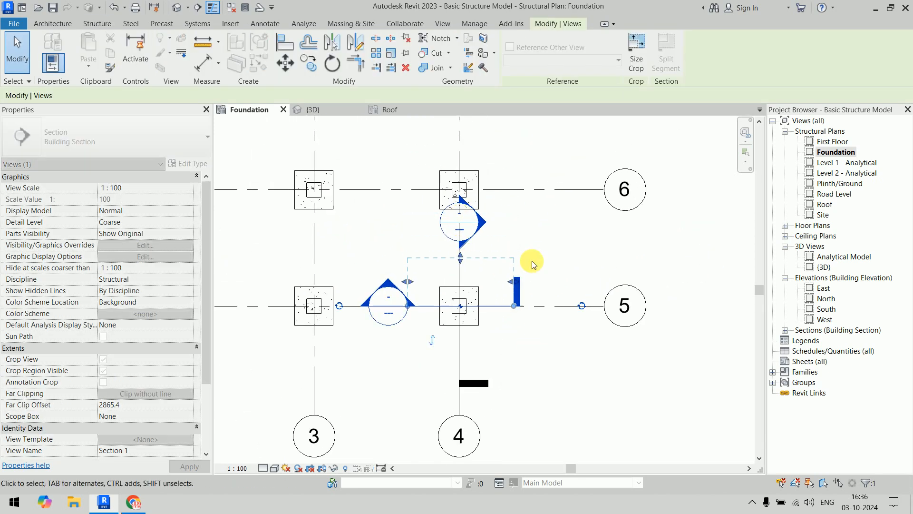
click(532, 261)
Open the view of the horizontal section through the footing
scroll(512, 301, up, 2)
click(479, 311)
right_click(479, 310)
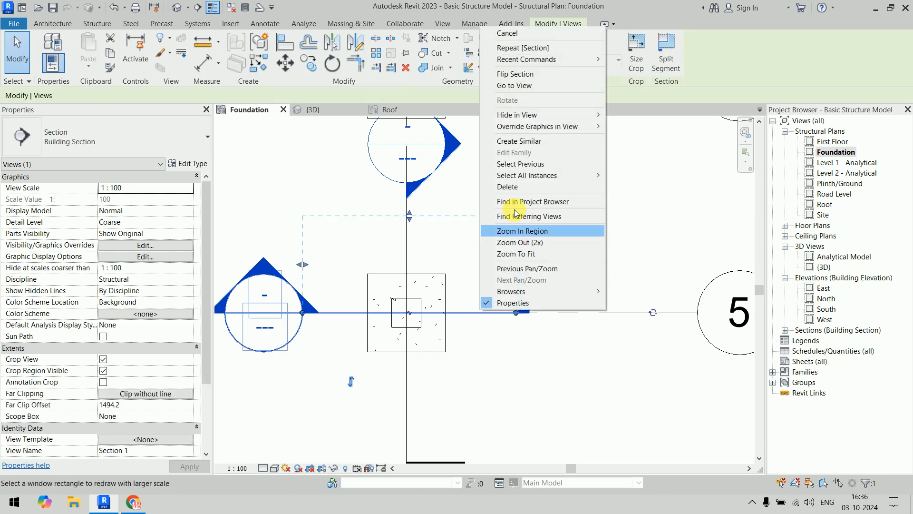
click(524, 88)
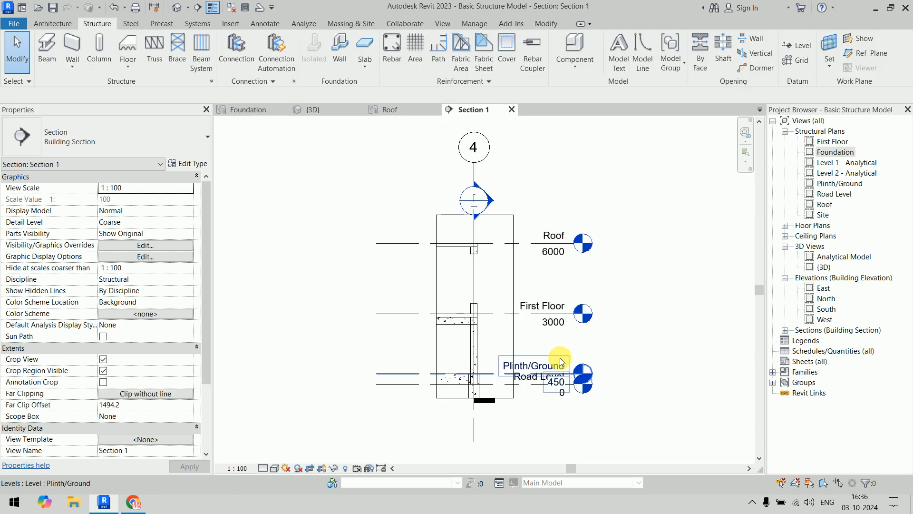
Extend the section view's crop region downward until it includes the whole foundation footing
middle_drag(490, 408, 492, 272)
click(467, 268)
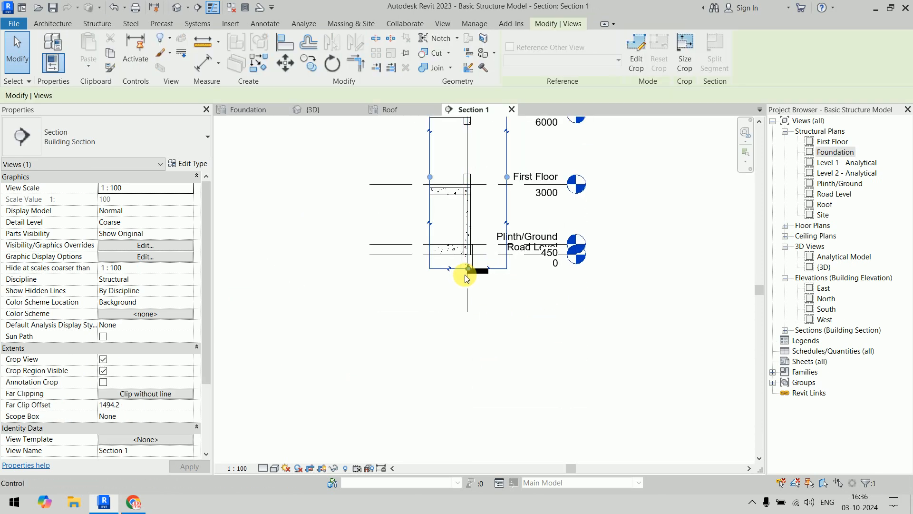
drag(468, 269, 469, 317)
scroll(492, 296, up, 4)
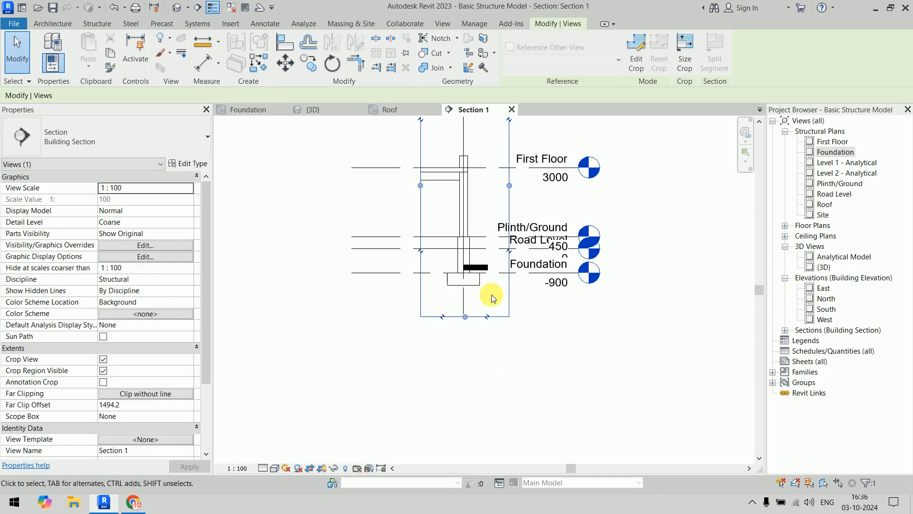
click(499, 296)
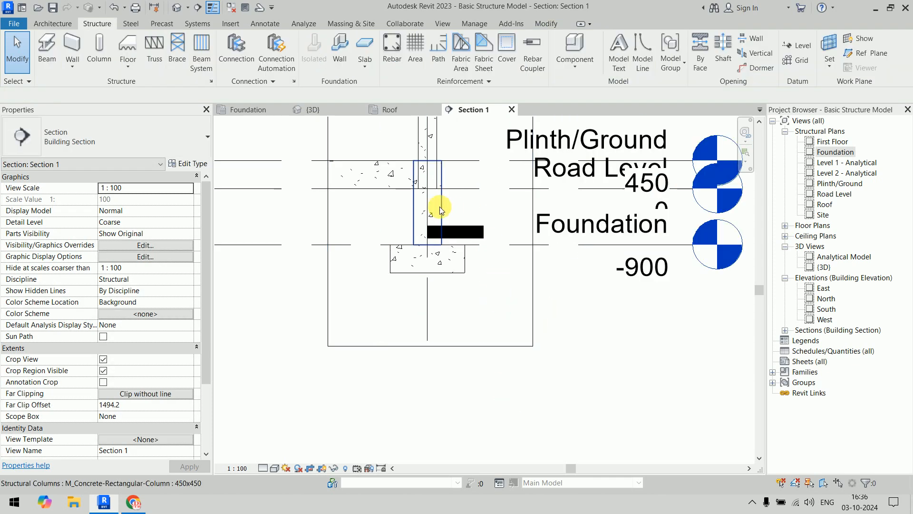
Temporarily hide the crossing section marker that overlaps the column above the footing
click(463, 232)
key(h)
key(h)
scroll(426, 251, up, 5)
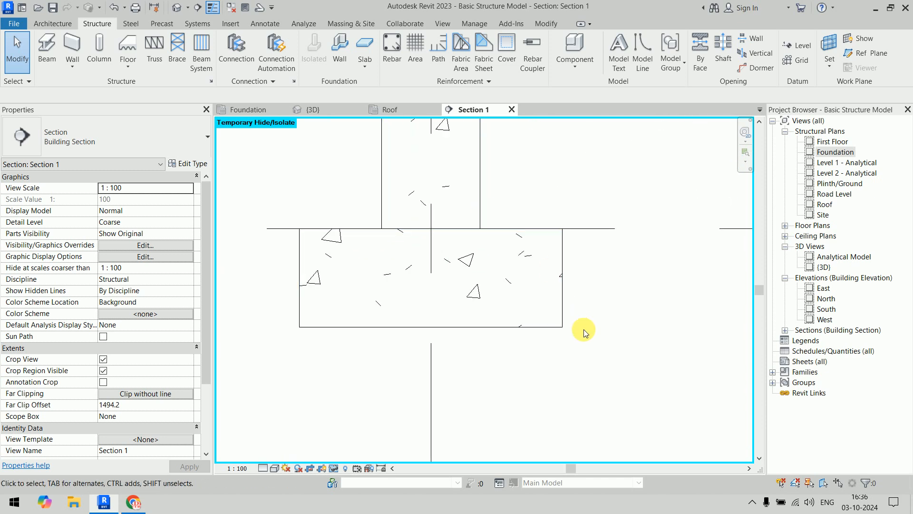
Examine the rebar cover settings for the footing's top, bottom and other faces
click(552, 309)
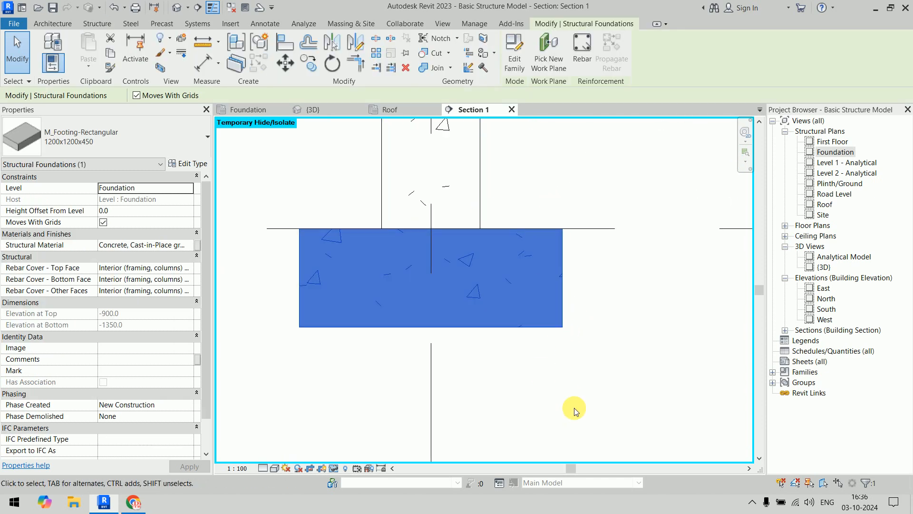
click(568, 391)
scroll(467, 261, up, 3)
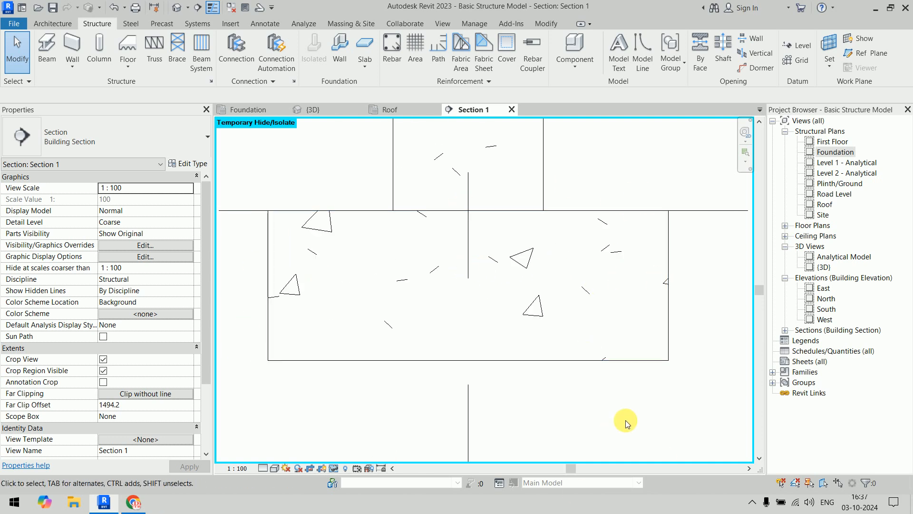
click(605, 364)
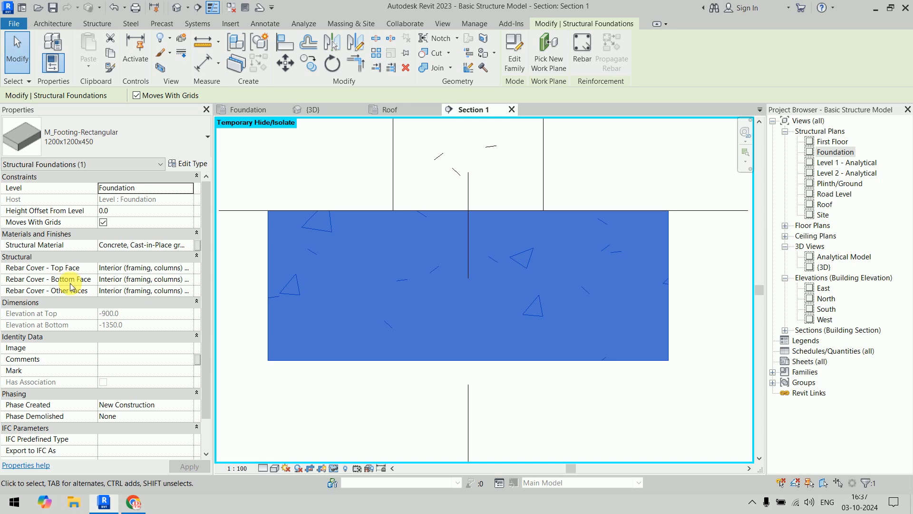
mouse_move(73, 295)
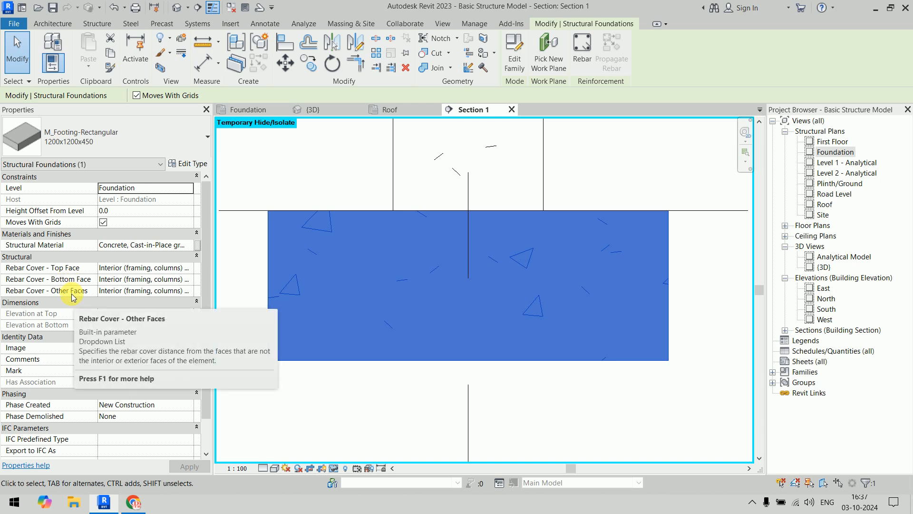
click(190, 269)
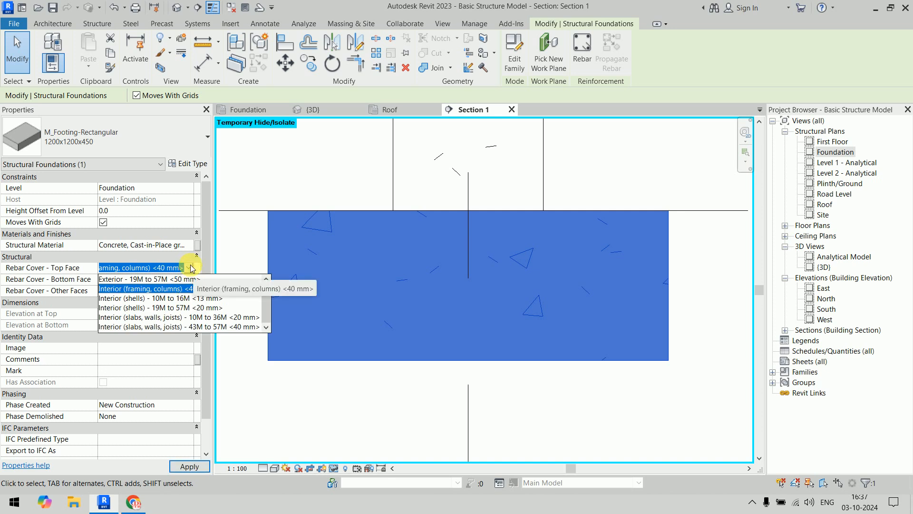
click(190, 269)
click(190, 293)
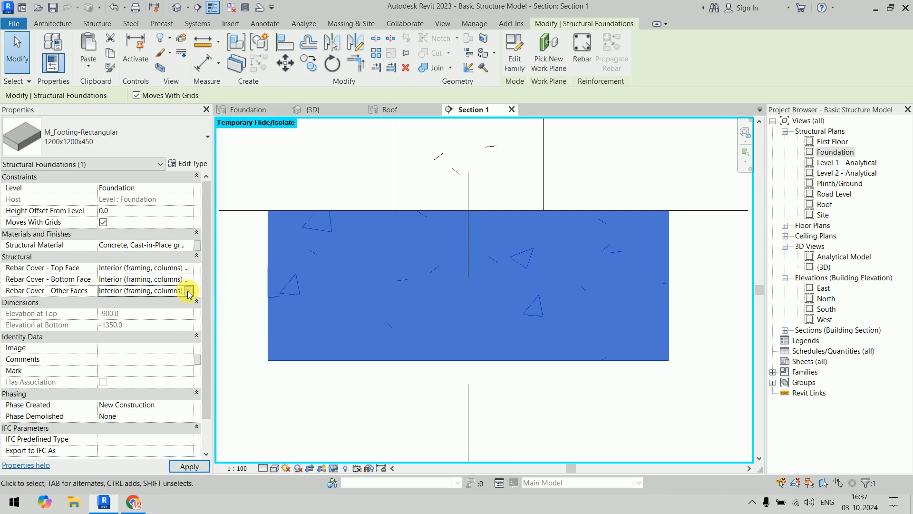
click(189, 292)
click(200, 313)
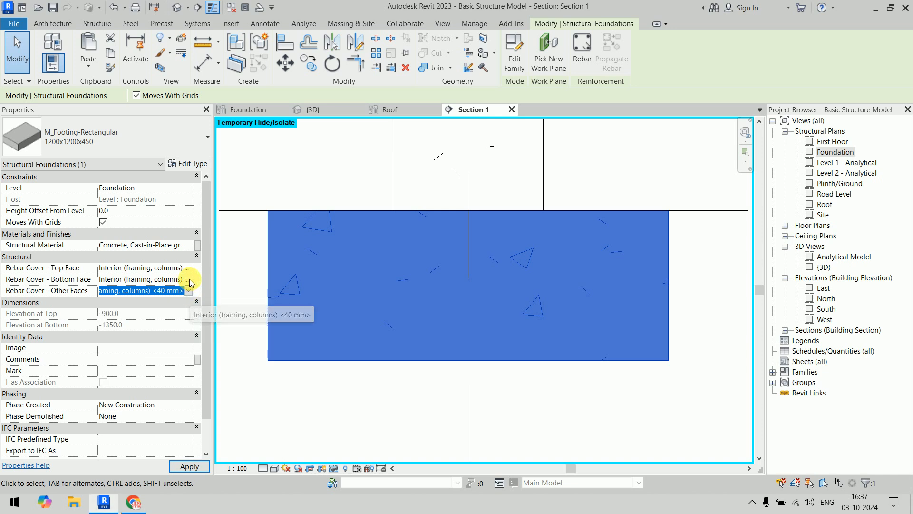
click(190, 282)
click(191, 282)
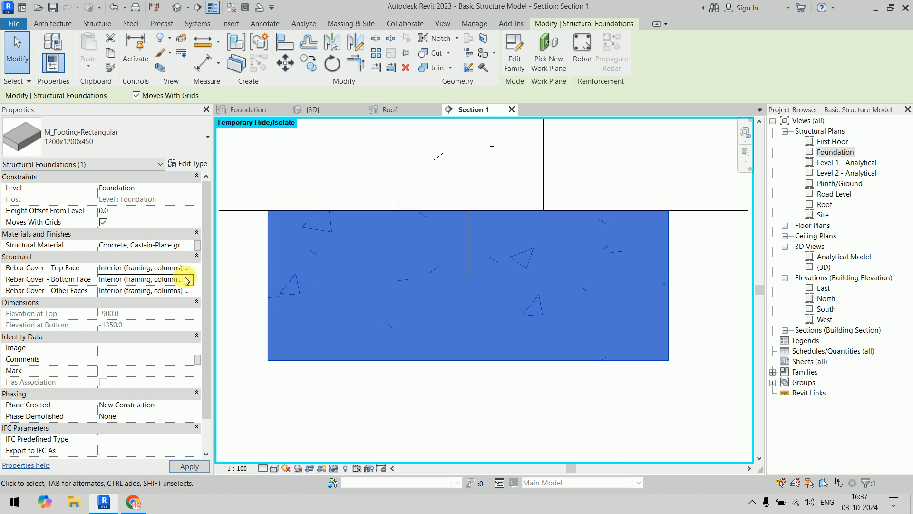
Widen the footing's property value column and set its top, bottom and other face rebar covers to Cast against earth <75 mm>
drag(218, 284, 244, 281)
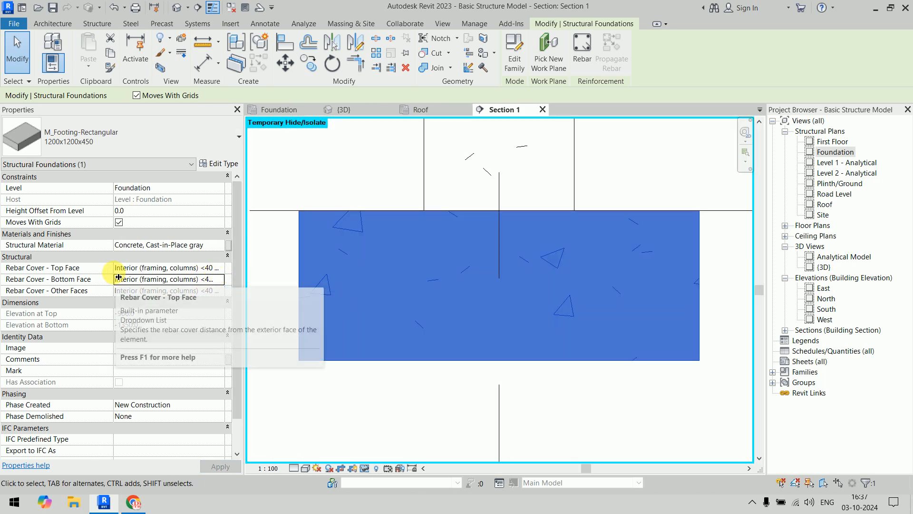
drag(114, 276, 98, 276)
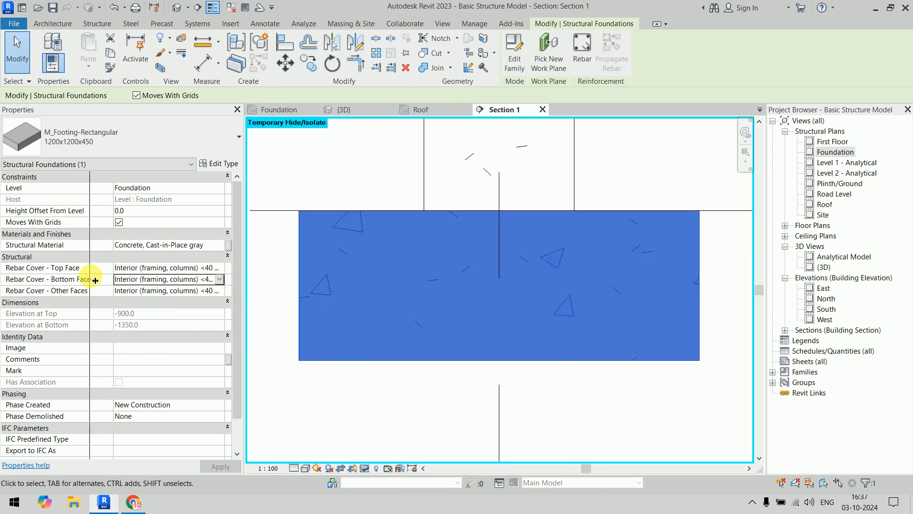
click(219, 279)
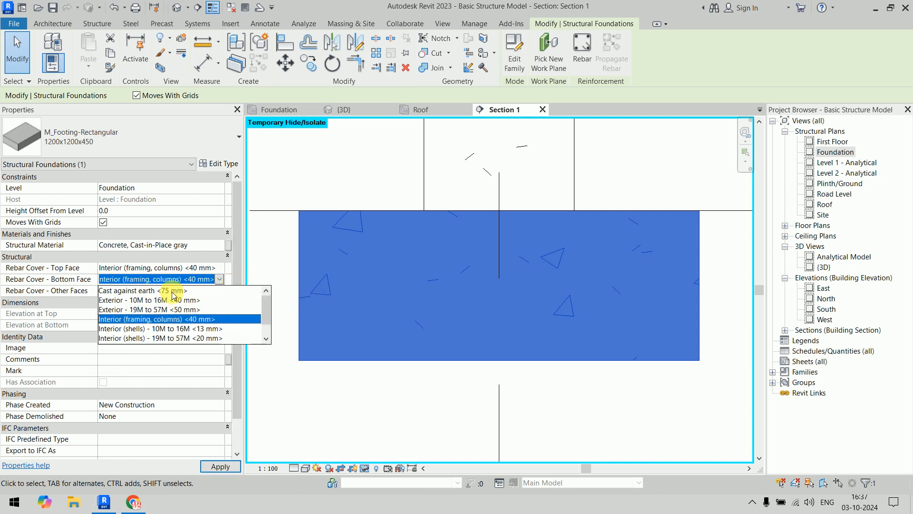
click(143, 291)
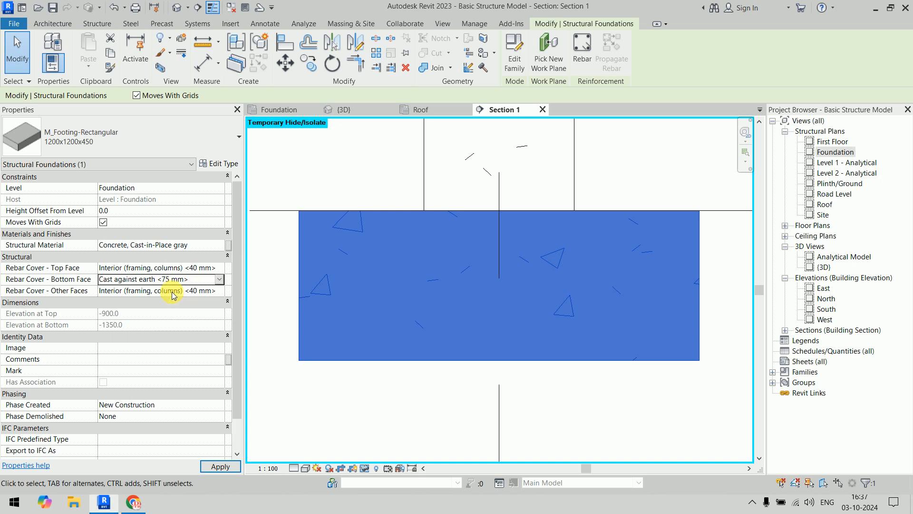
click(219, 291)
click(143, 302)
click(219, 267)
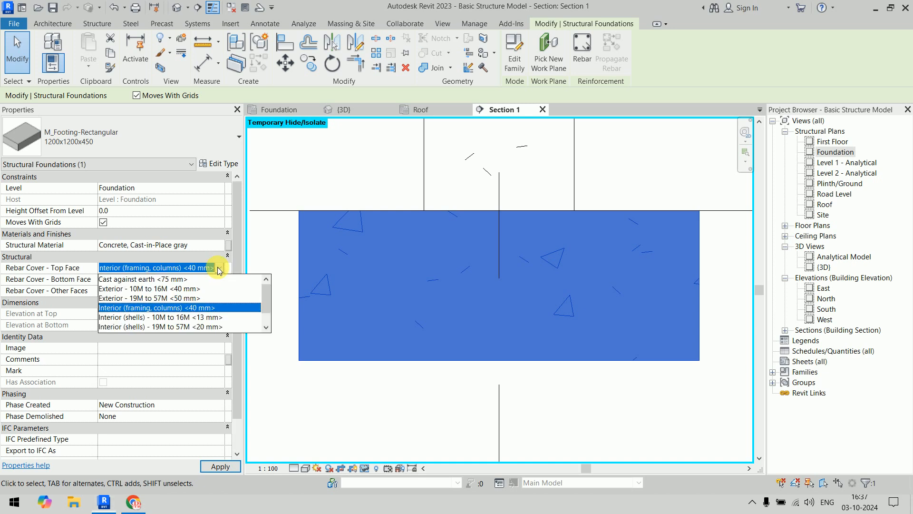
click(186, 280)
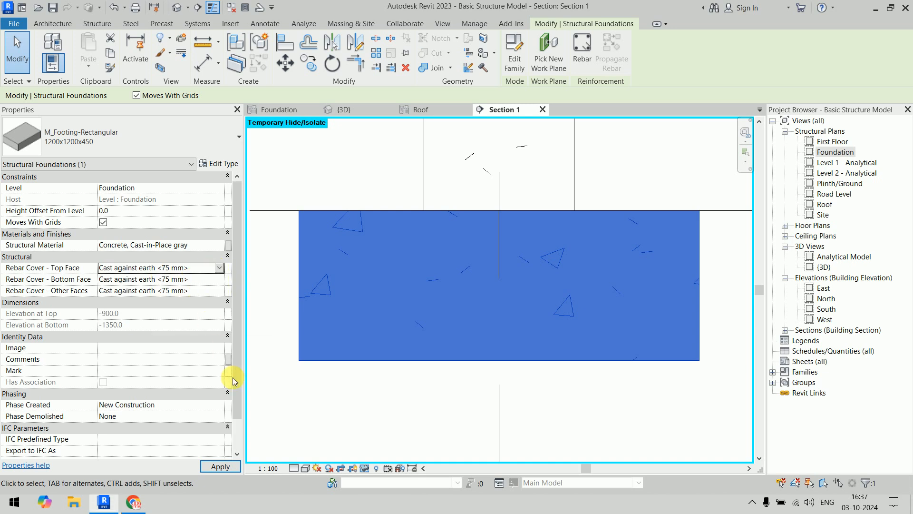
click(211, 468)
click(601, 412)
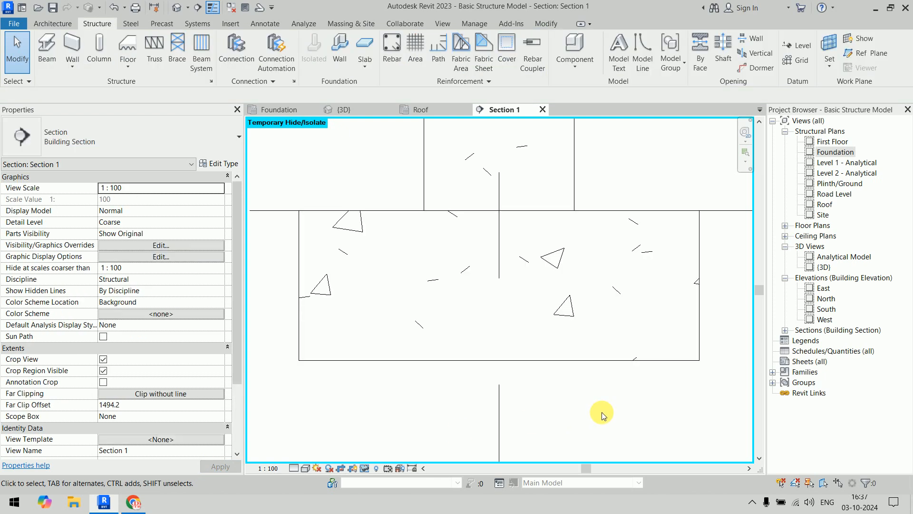
Set the top, bottom and other face rebar covers of all 1200x1200x450 footings in the project to Cast against earth <75 mm>
click(582, 361)
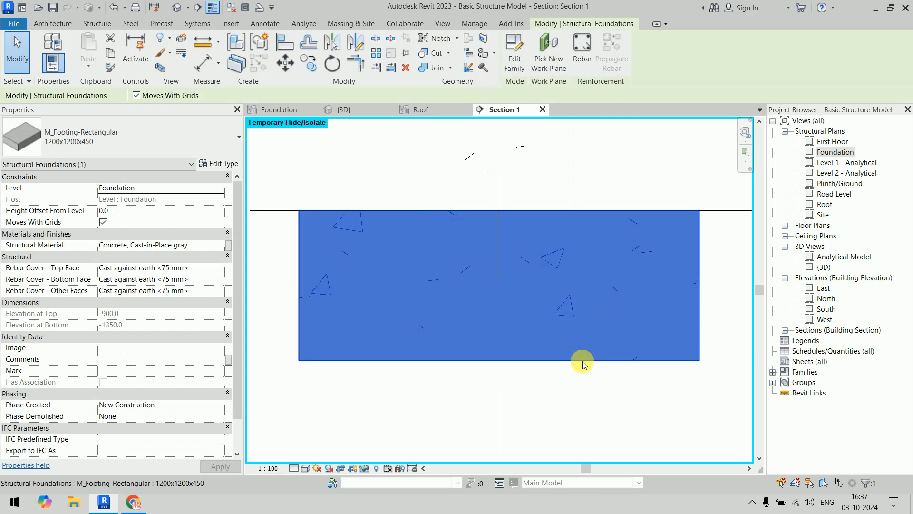
key(s)
key(a)
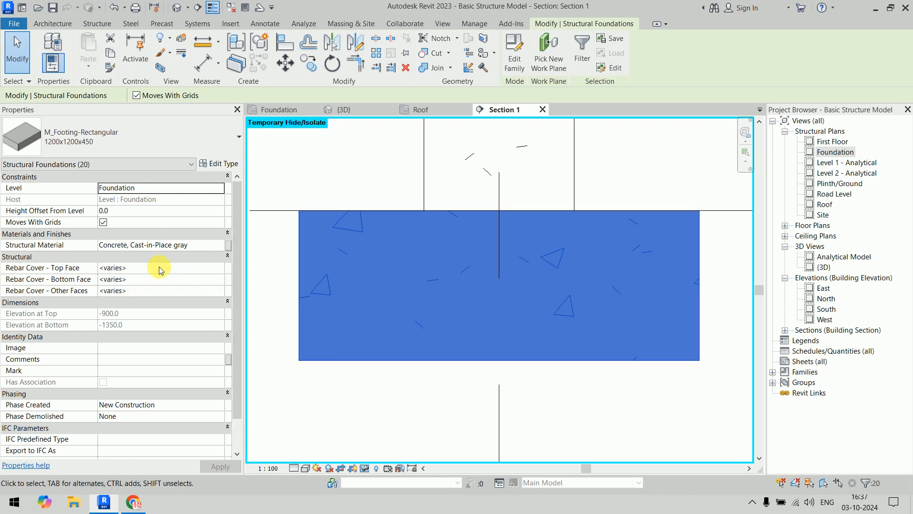
click(222, 270)
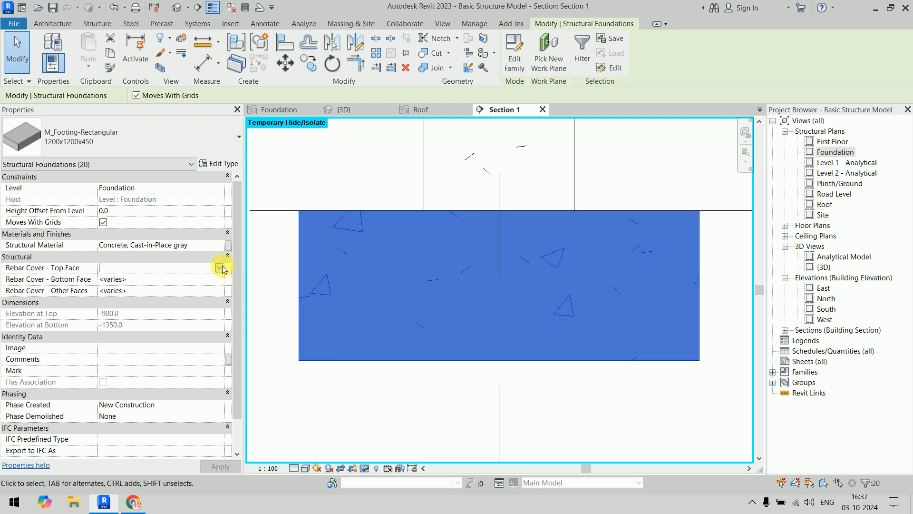
click(219, 268)
click(182, 279)
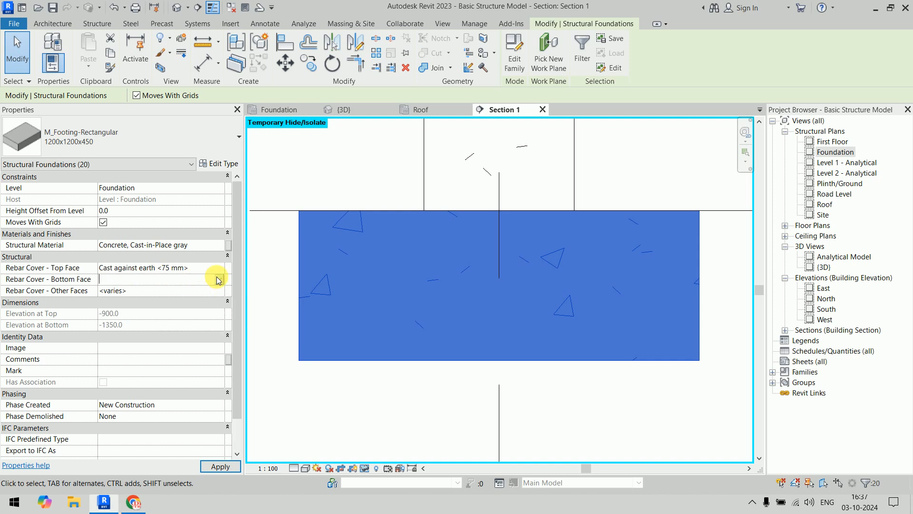
click(216, 279)
click(219, 279)
click(166, 293)
click(220, 291)
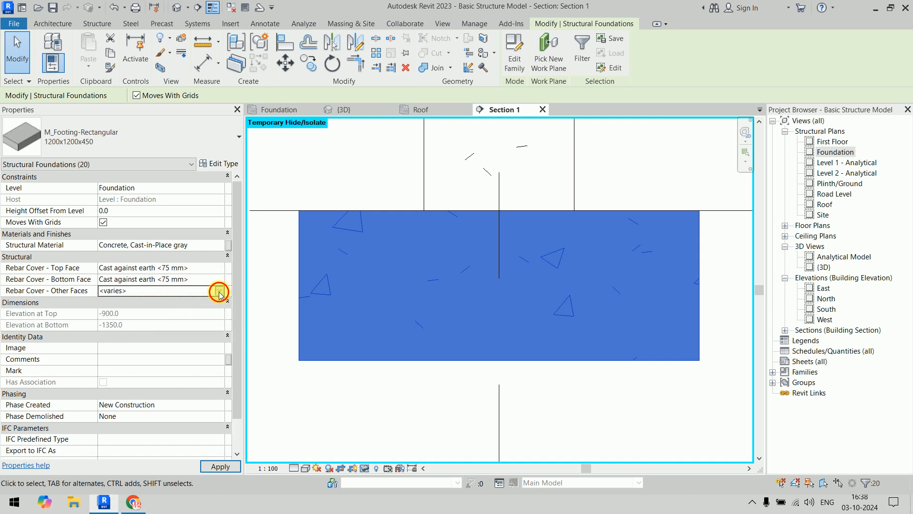
click(219, 290)
click(190, 300)
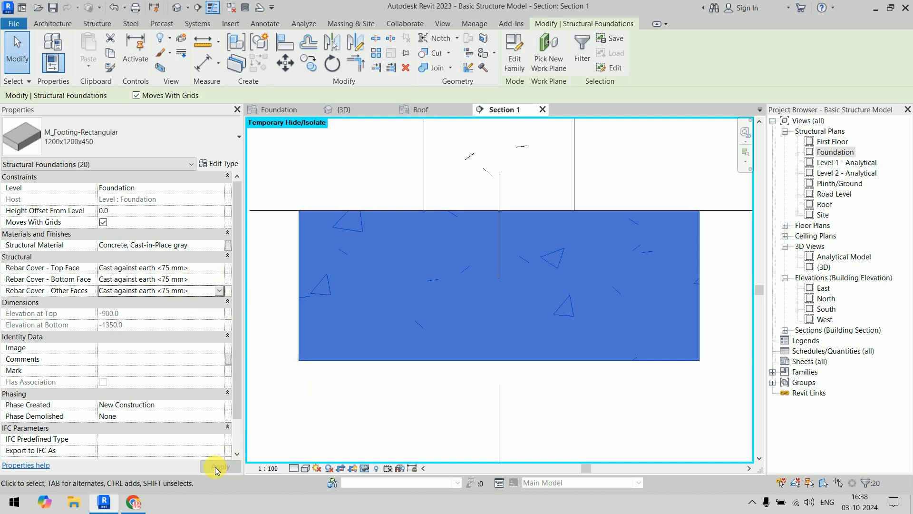
click(374, 417)
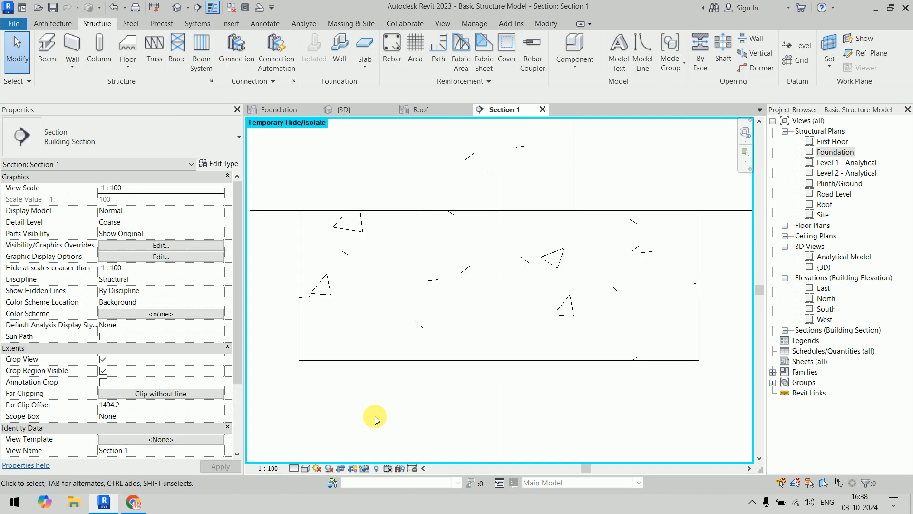
Place a single 13M rebar of shape M_02 along the bottom cover line of the footing in Section 1
click(413, 357)
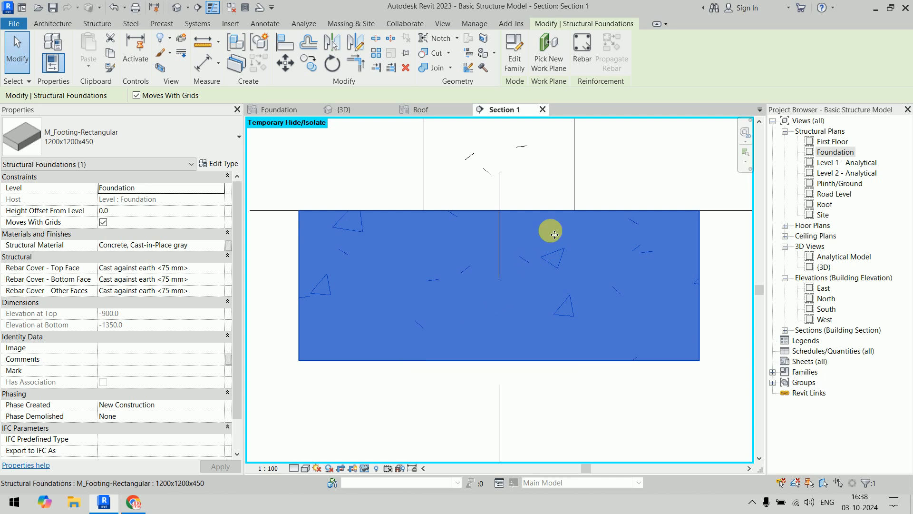
click(586, 69)
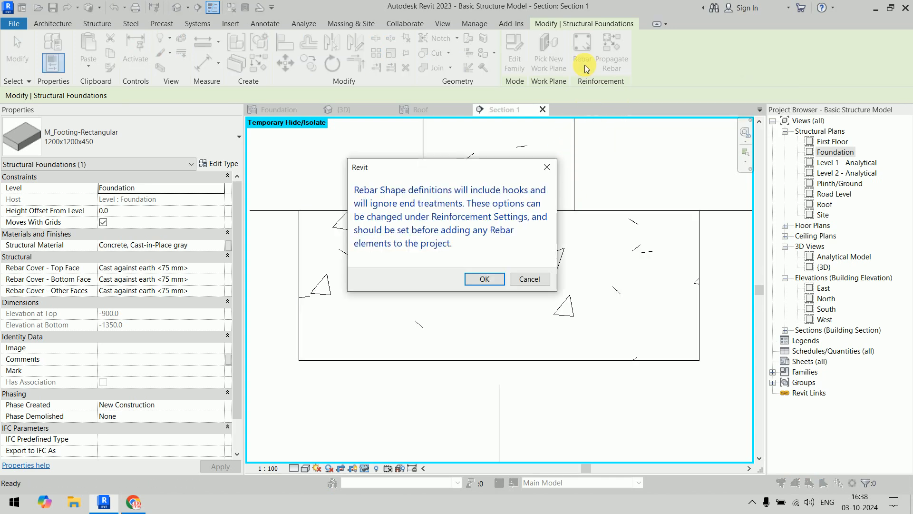
click(484, 279)
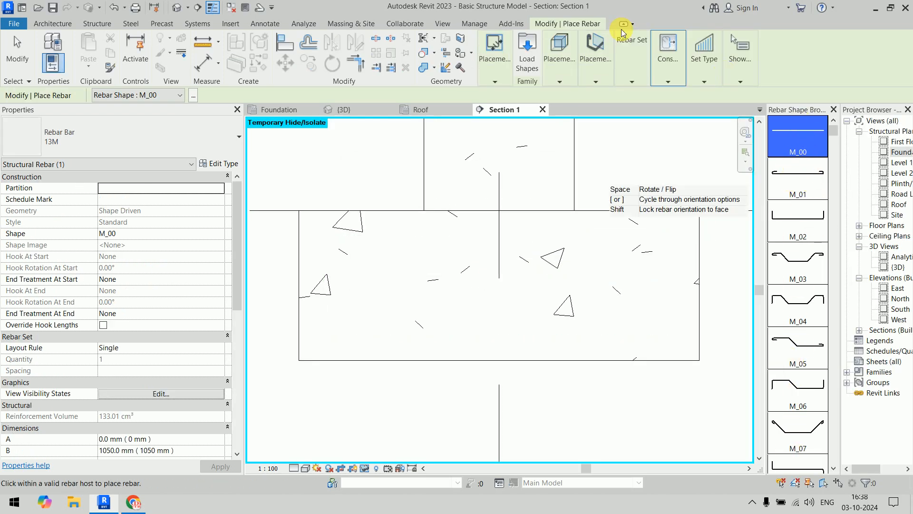
click(193, 95)
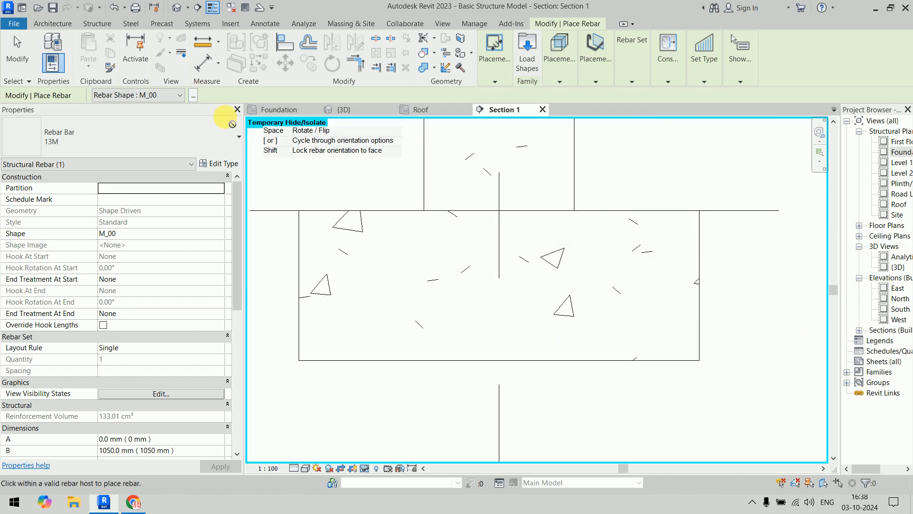
click(167, 98)
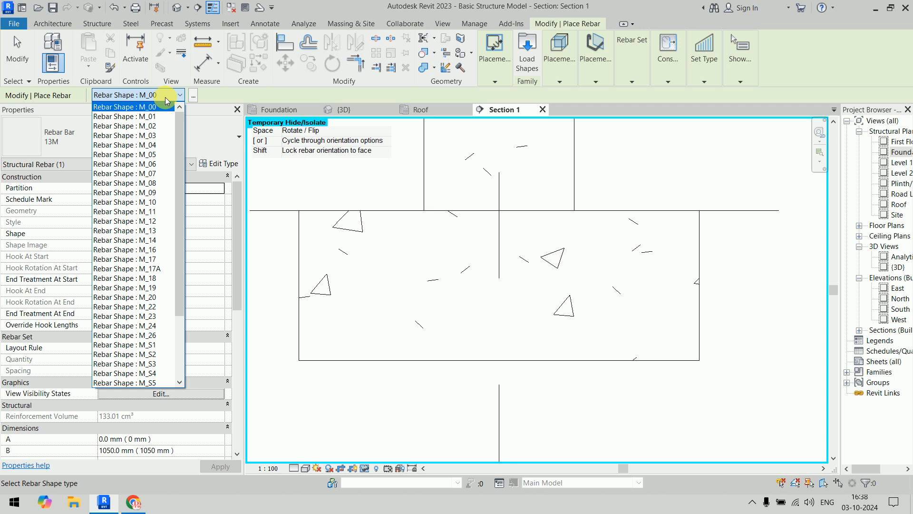
click(171, 97)
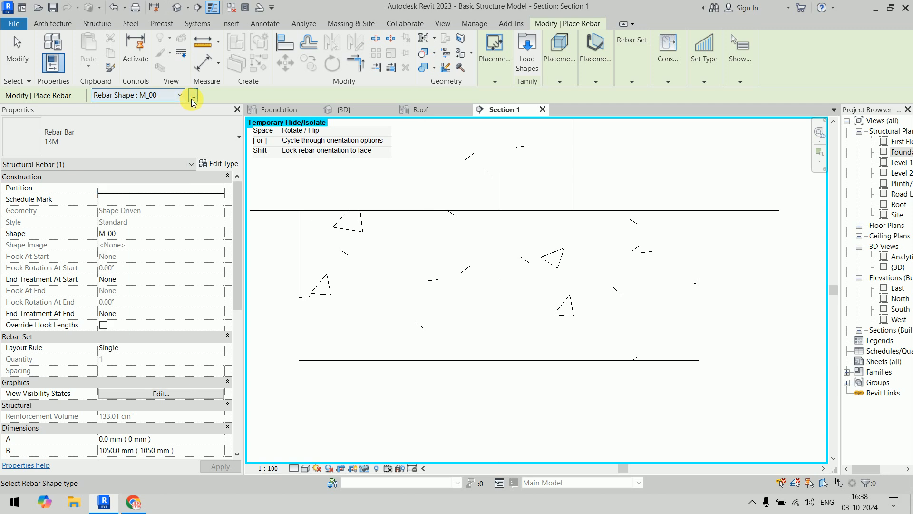
click(192, 96)
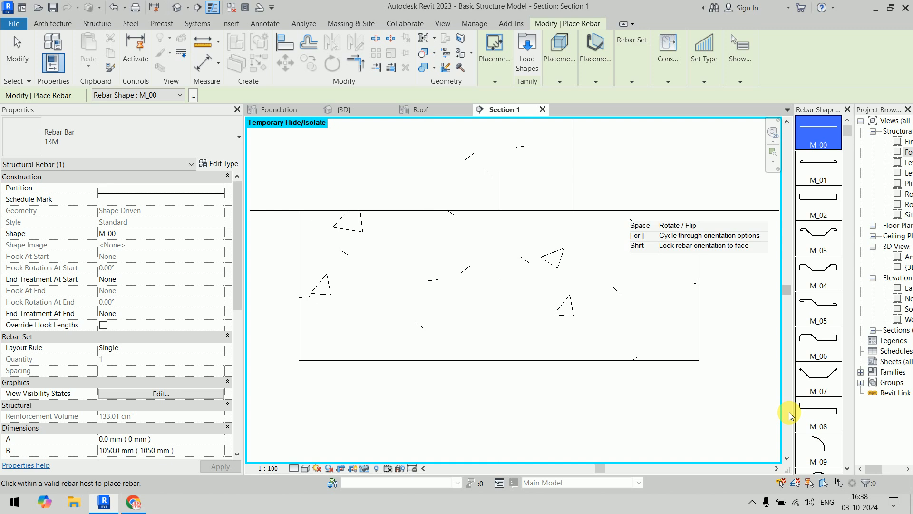
click(825, 218)
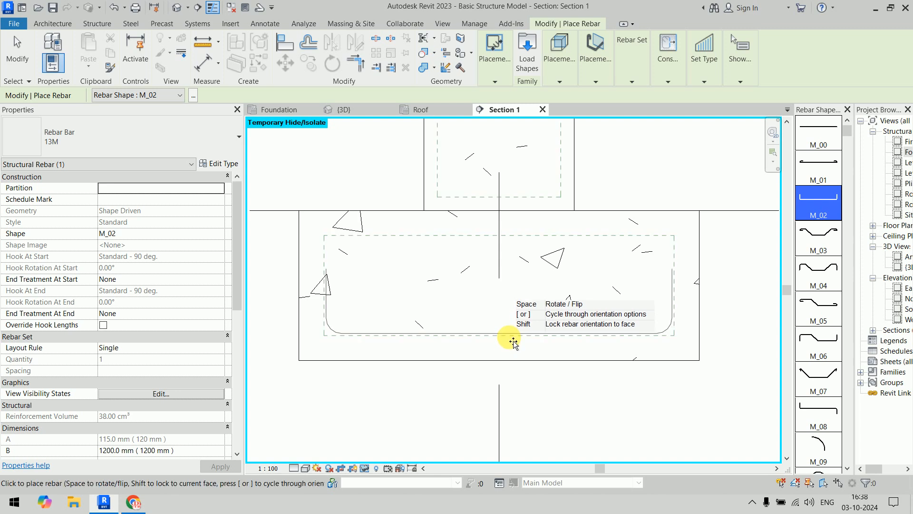
click(514, 342)
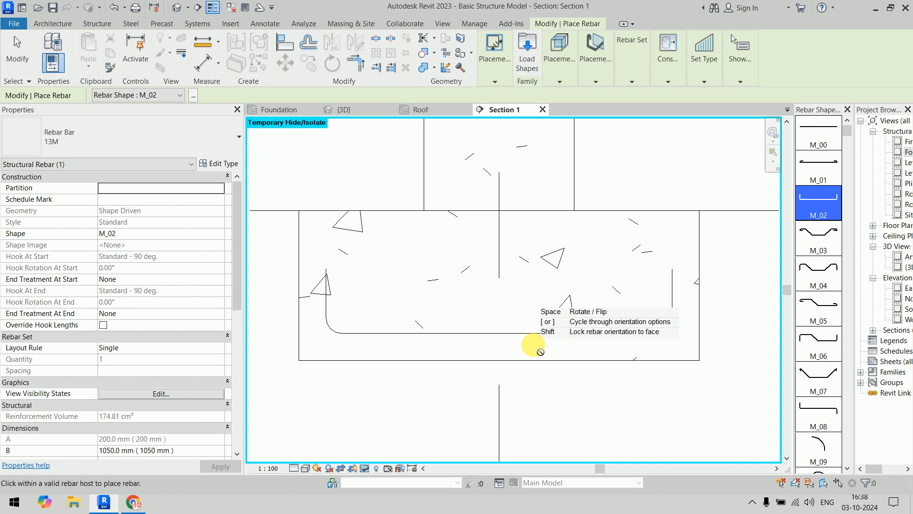
key(Escape)
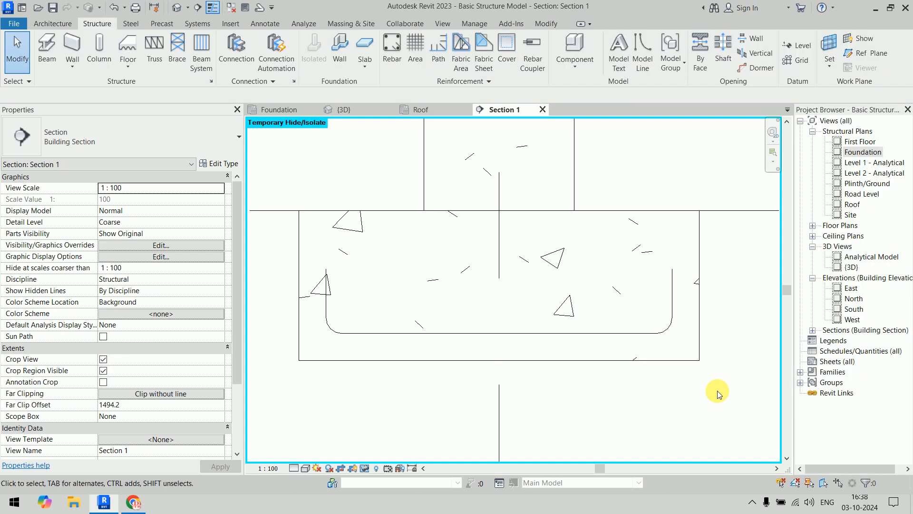
Set the detail level of Section 1 to Fine
click(294, 468)
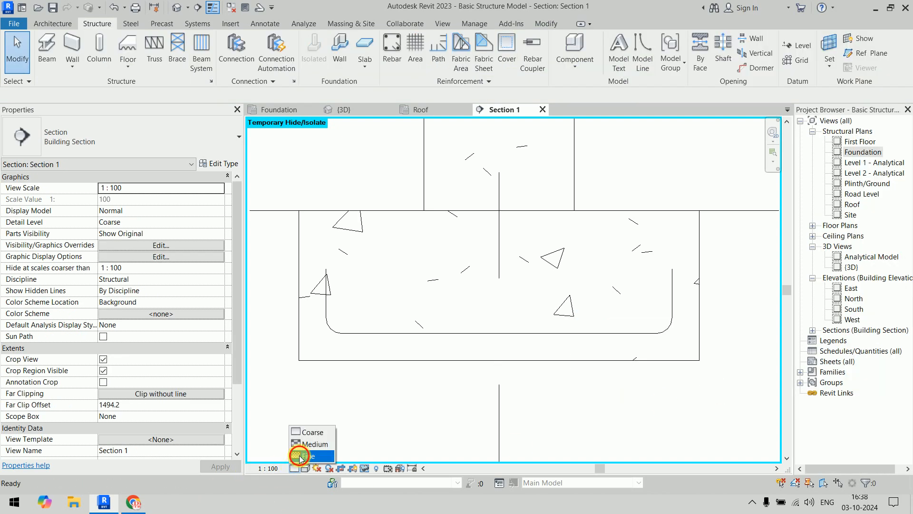
click(307, 454)
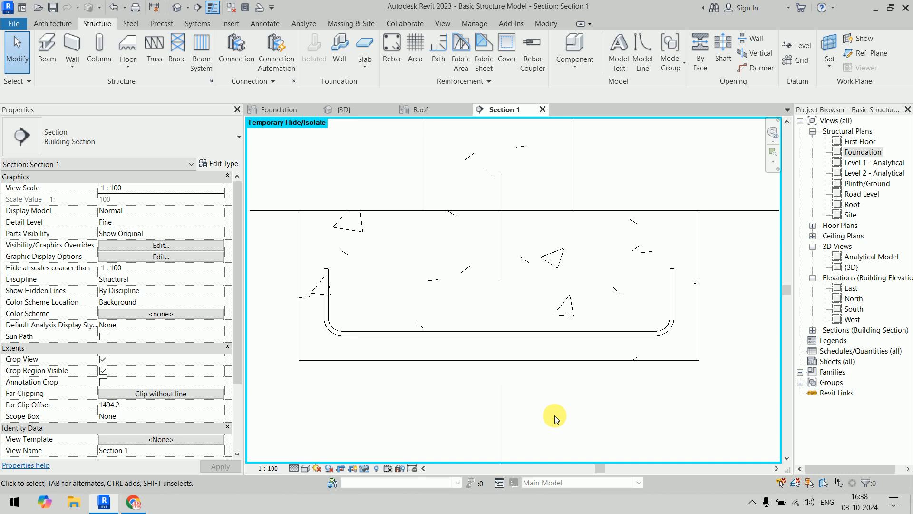
Check how the placed footing bar displays in the 3D view and the Foundation plan, and return to Section 1
click(515, 334)
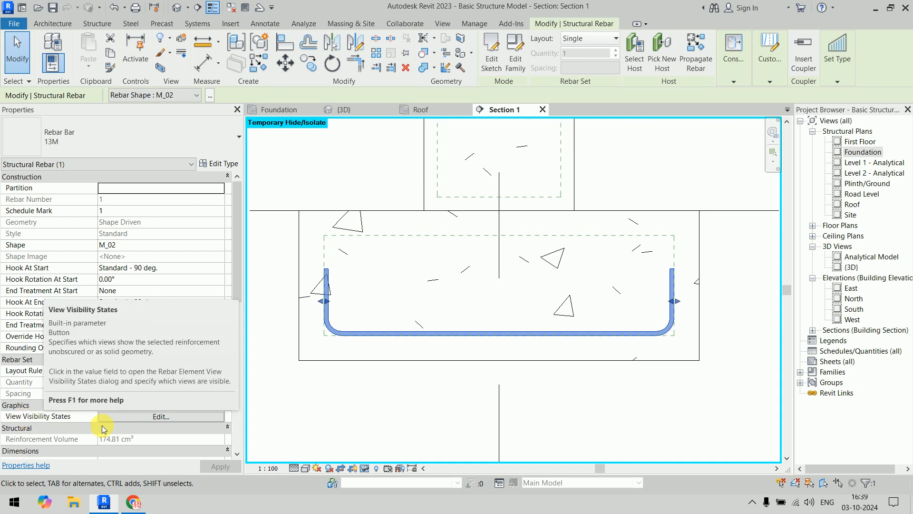
click(369, 112)
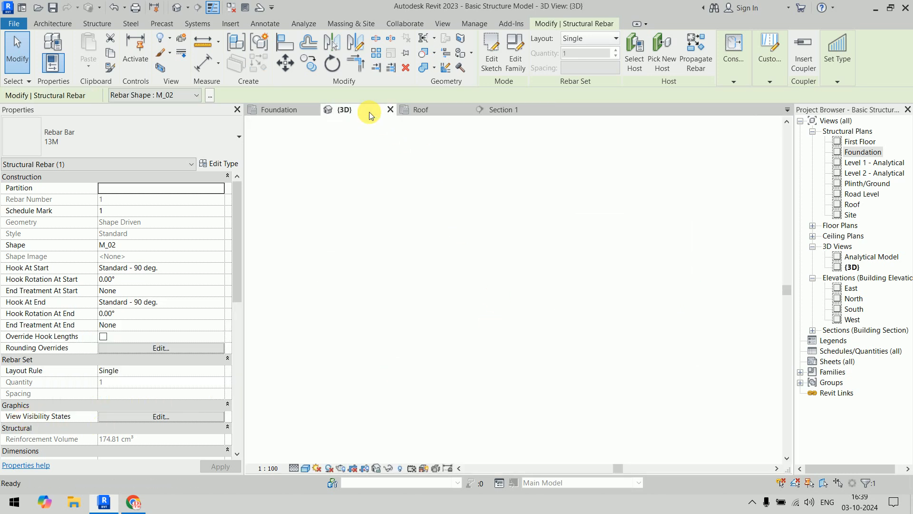
scroll(617, 355, up, 10)
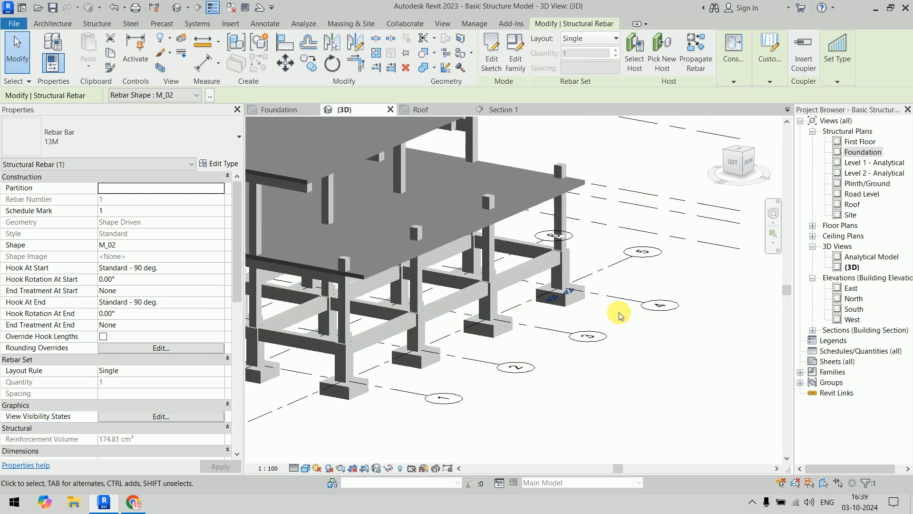
middle_drag(636, 214, 652, 238)
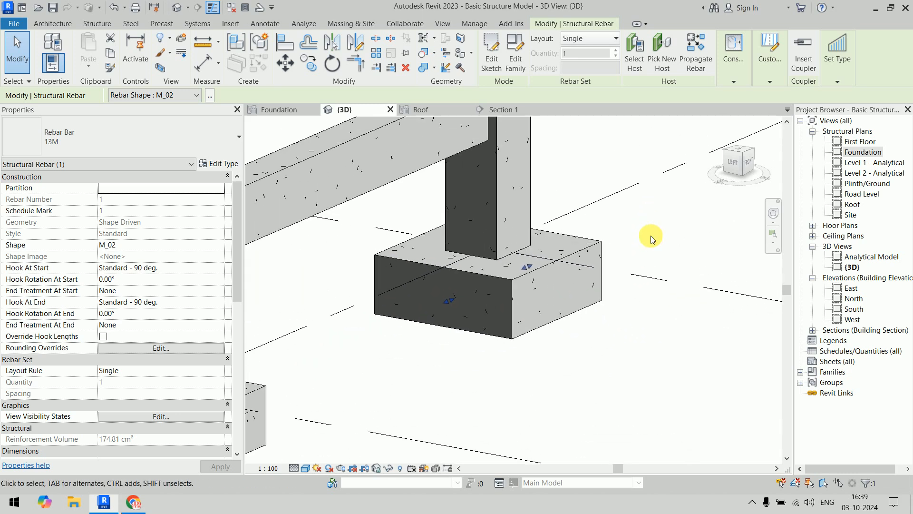
double_click(862, 153)
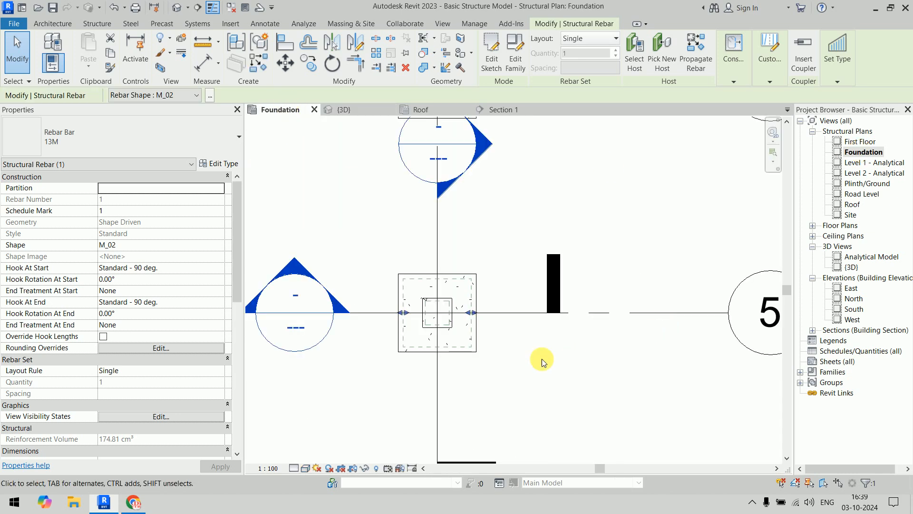
scroll(466, 328, up, 3)
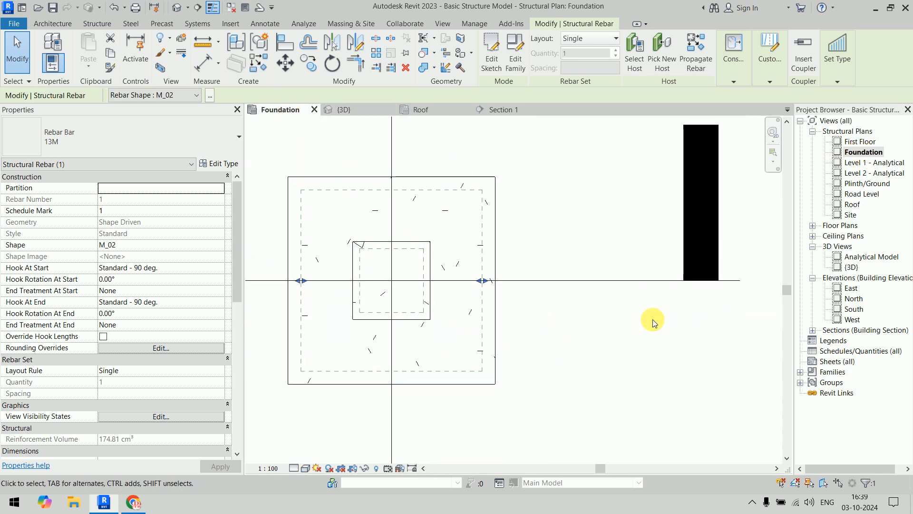
click(522, 108)
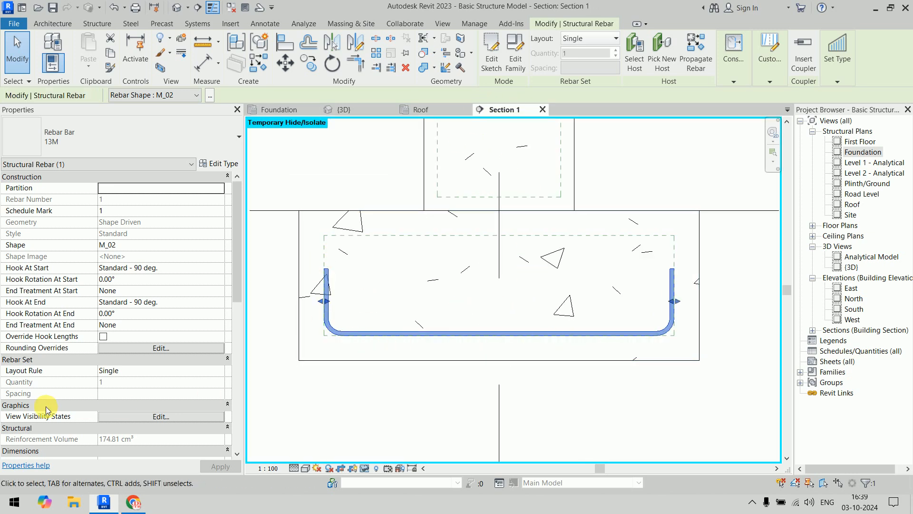
Show the selected rebar unobscured in the {3D} view and the Foundation floor plan through its view visibility states
click(153, 418)
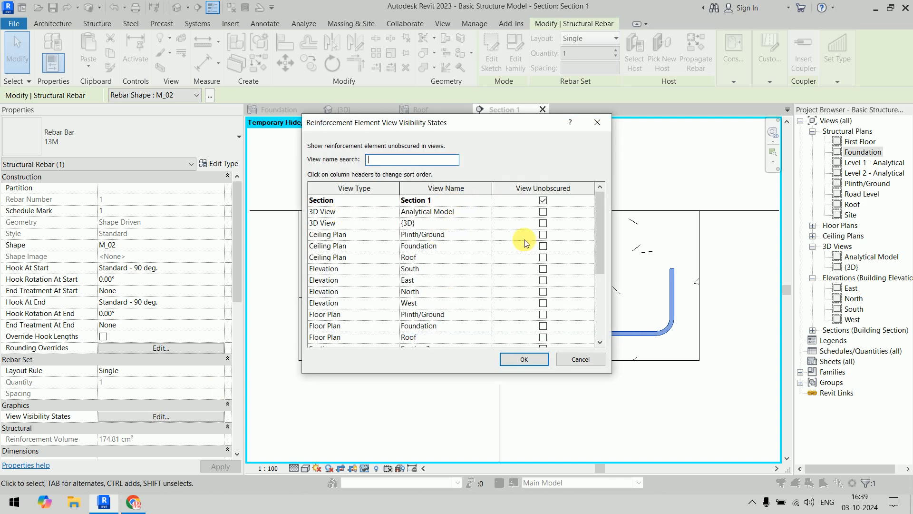
click(544, 223)
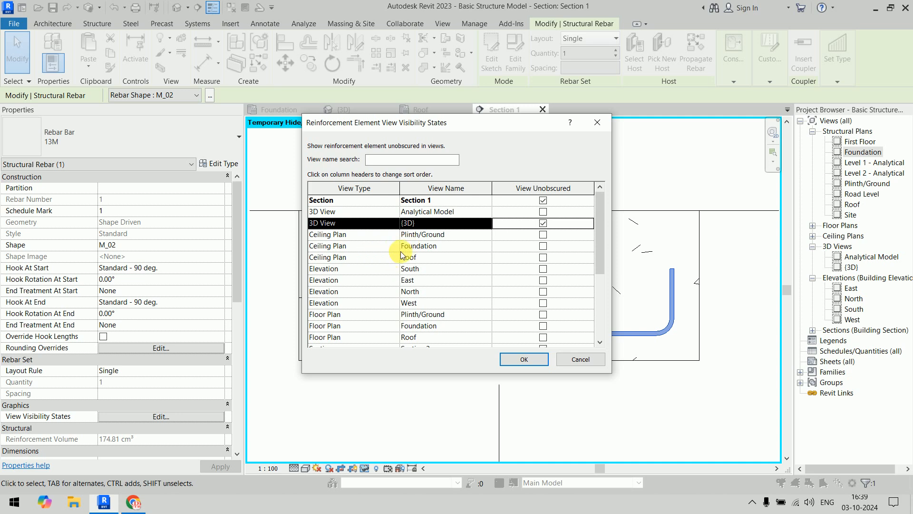
scroll(400, 310, down, 3)
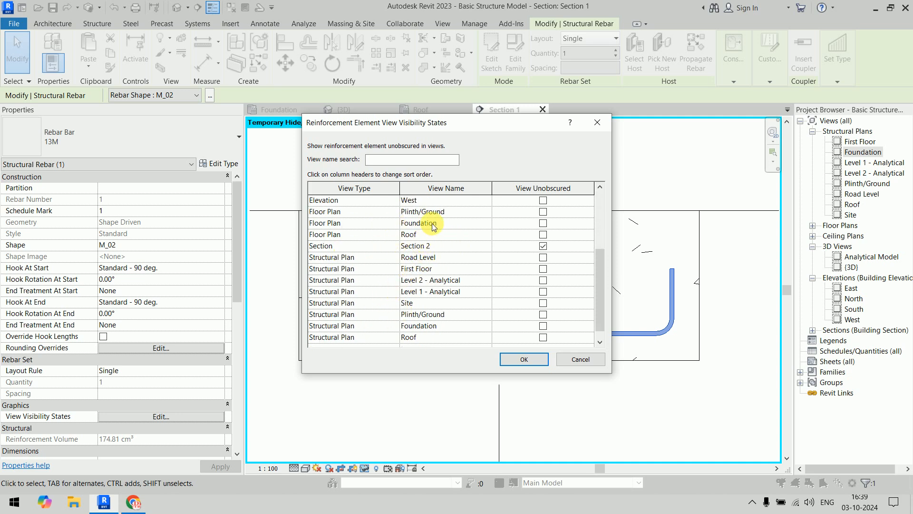
click(543, 225)
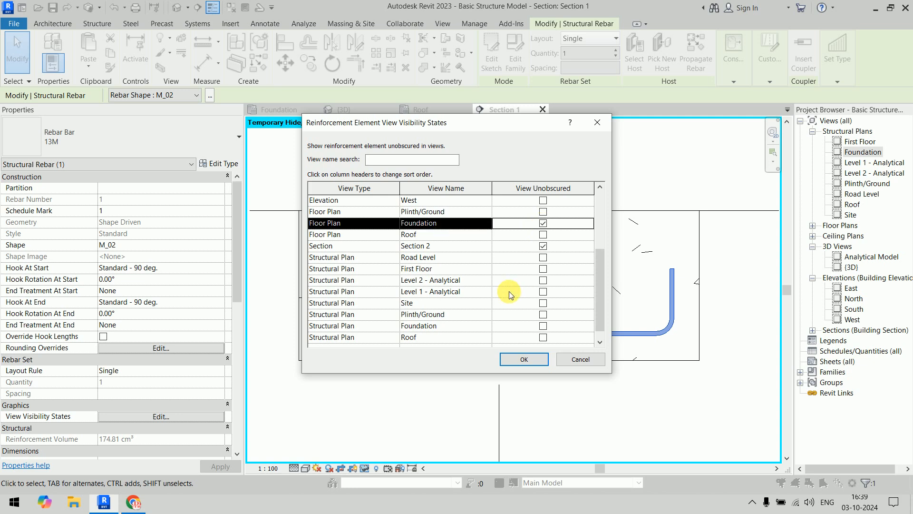
click(537, 362)
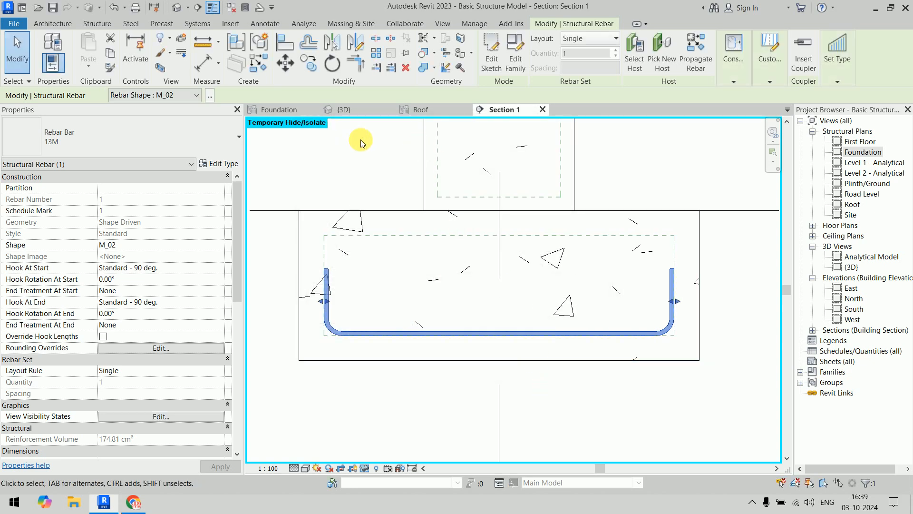
Check the bar in 3D, and give the Foundation structural plan a Fine detail level and Wireframe visual style
click(351, 109)
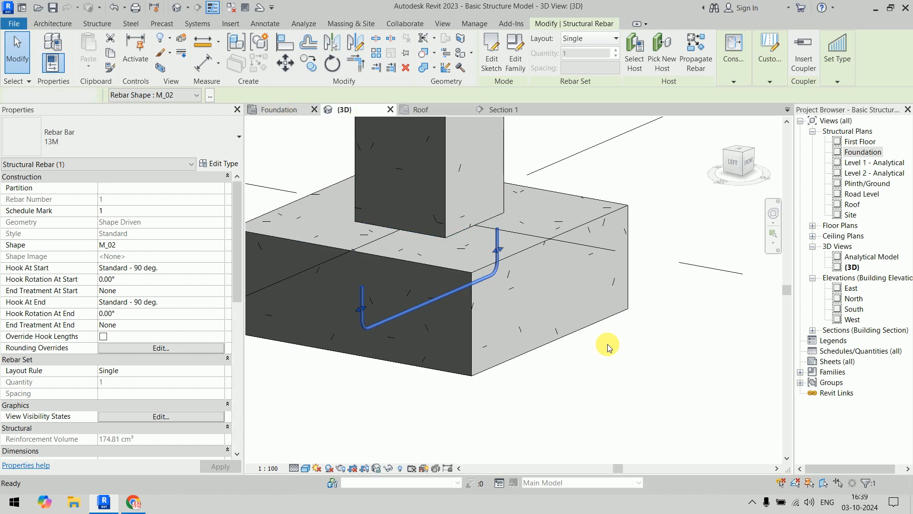
key(ctrl+Tab)
scroll(402, 273, up, 3)
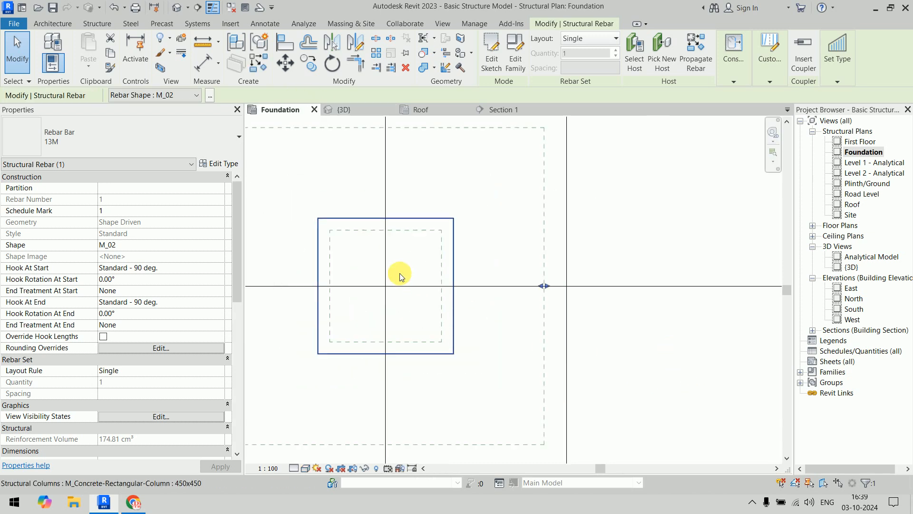
click(293, 468)
click(298, 455)
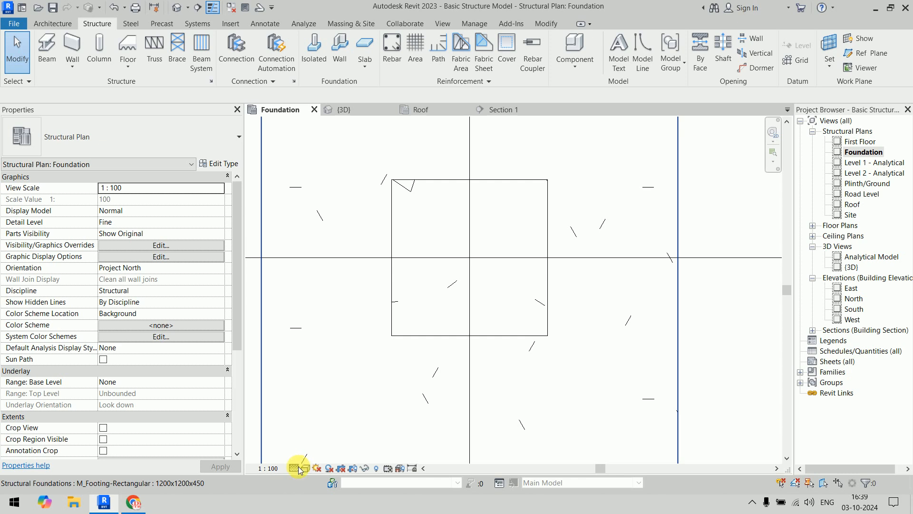
click(304, 468)
click(330, 405)
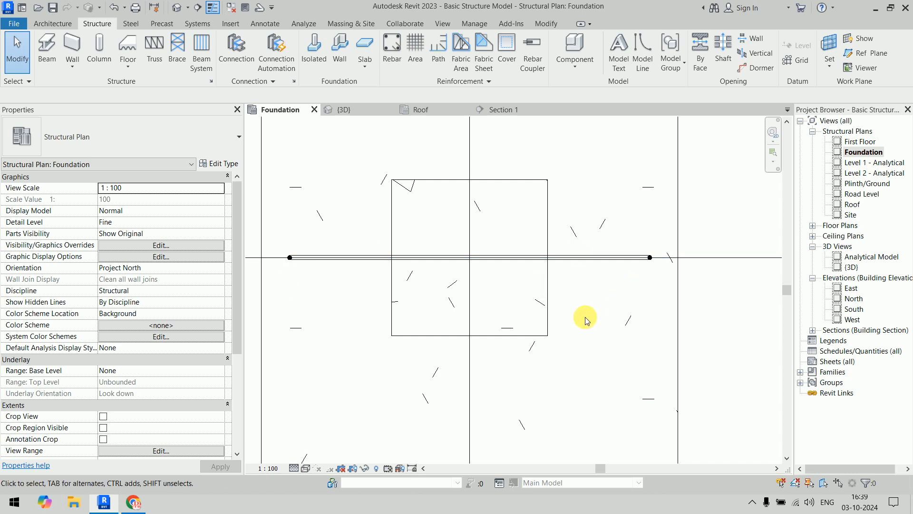
Distribute the U-shaped bar across the footing with a Maximum Spacing layout at 150 mm, working in the 3D view
click(369, 112)
click(362, 318)
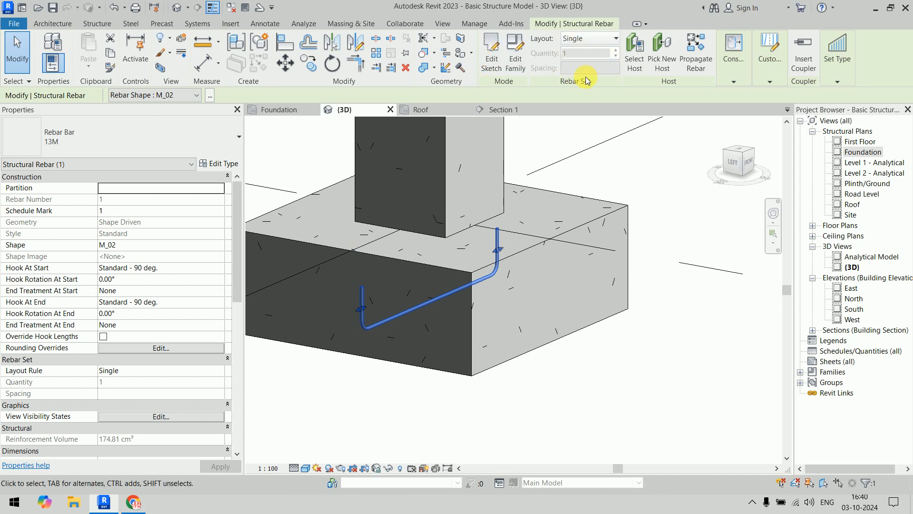
click(614, 48)
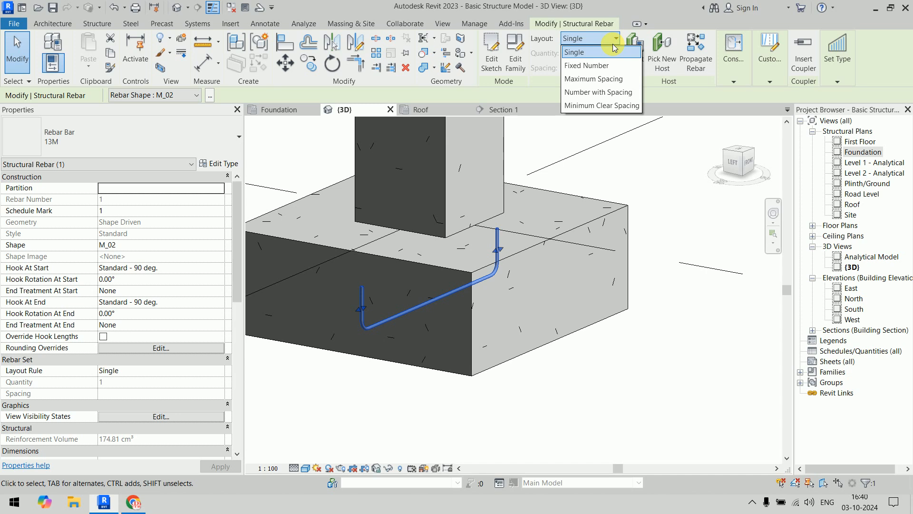
click(604, 78)
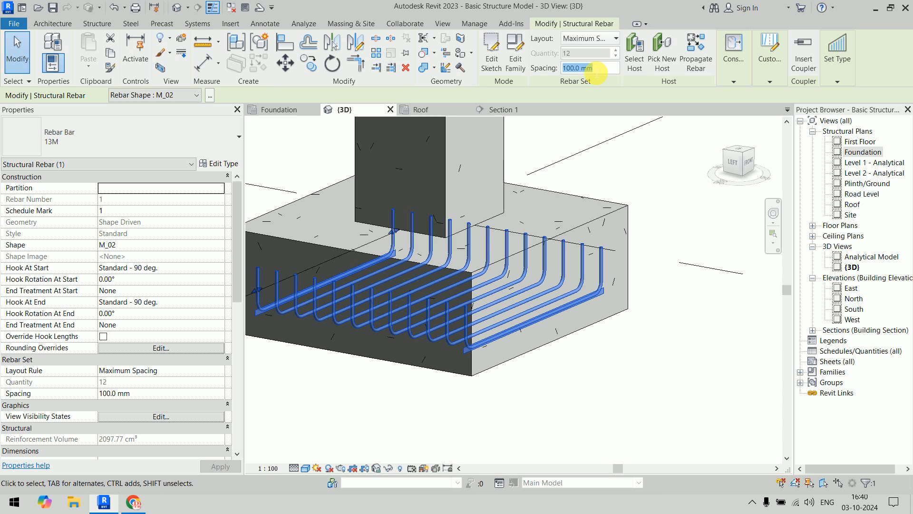
key(Return)
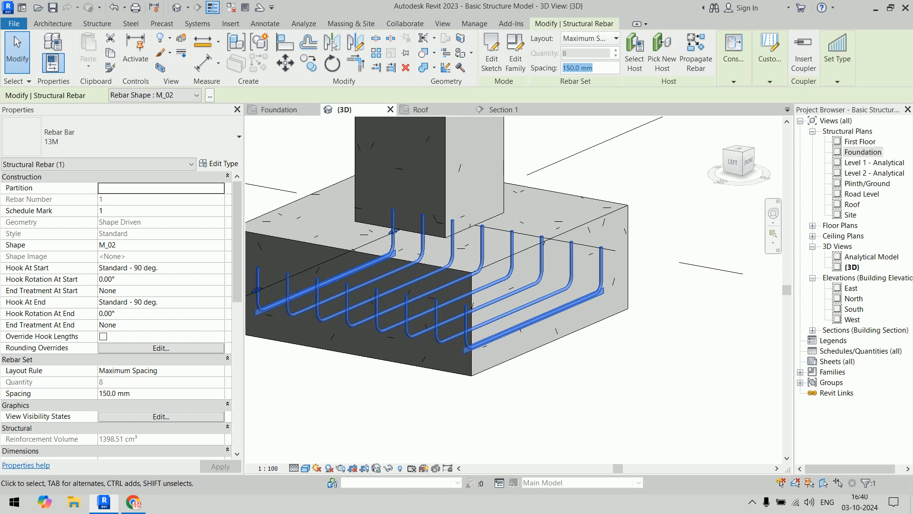
click(587, 396)
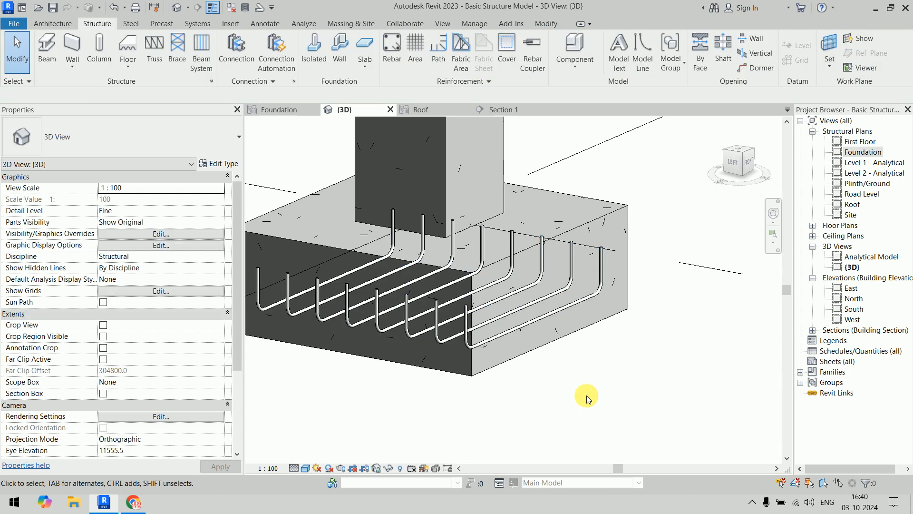
Review the distributed footing bars in Section 1 and in the Foundation structural plan
click(512, 113)
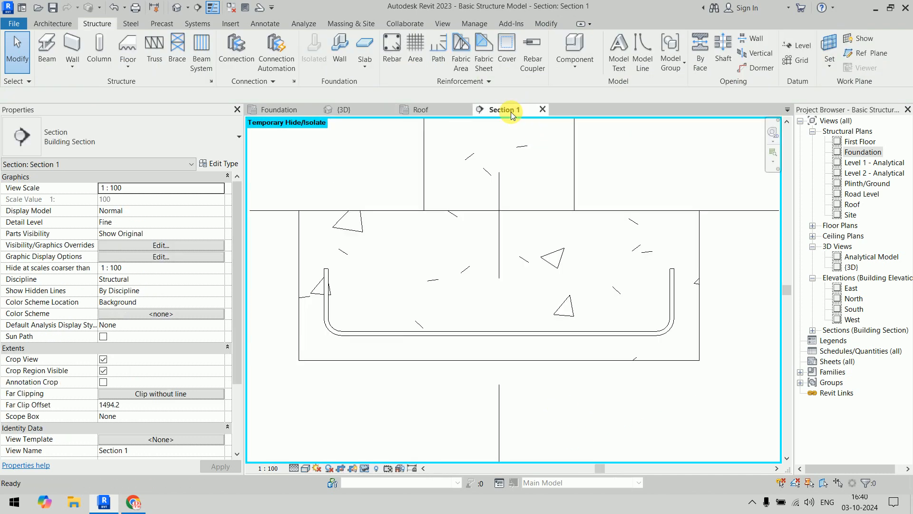
click(299, 110)
scroll(381, 230, down, 3)
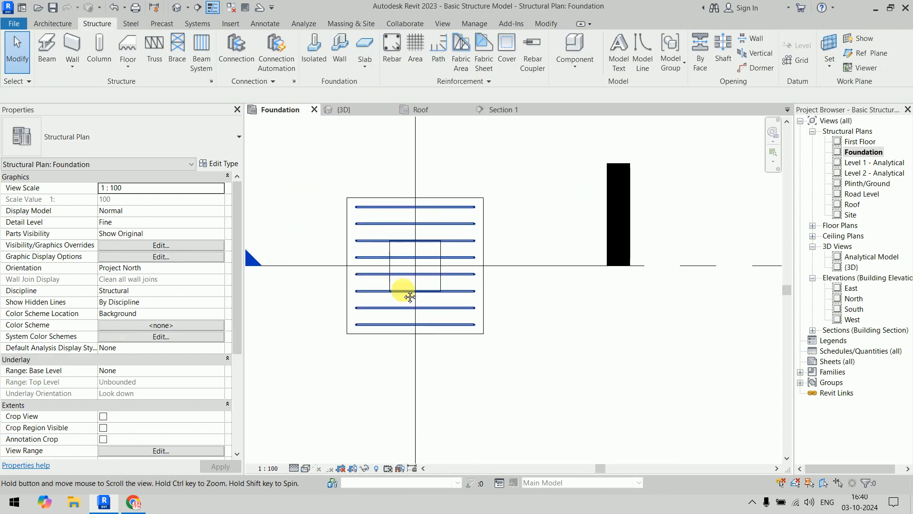
Open Section 2 from its section line in the Foundation plan and extend its crop region down past the footing
scroll(427, 404, down, 3)
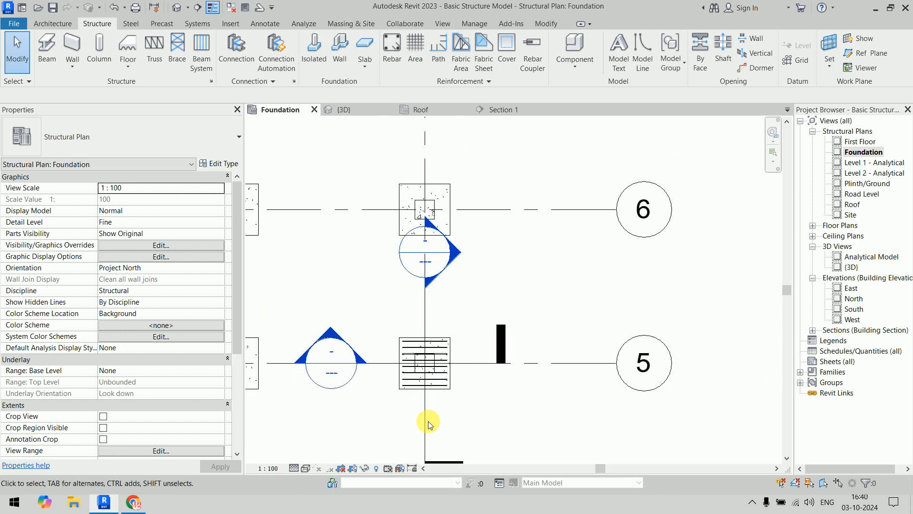
click(426, 421)
right_click(426, 421)
click(466, 198)
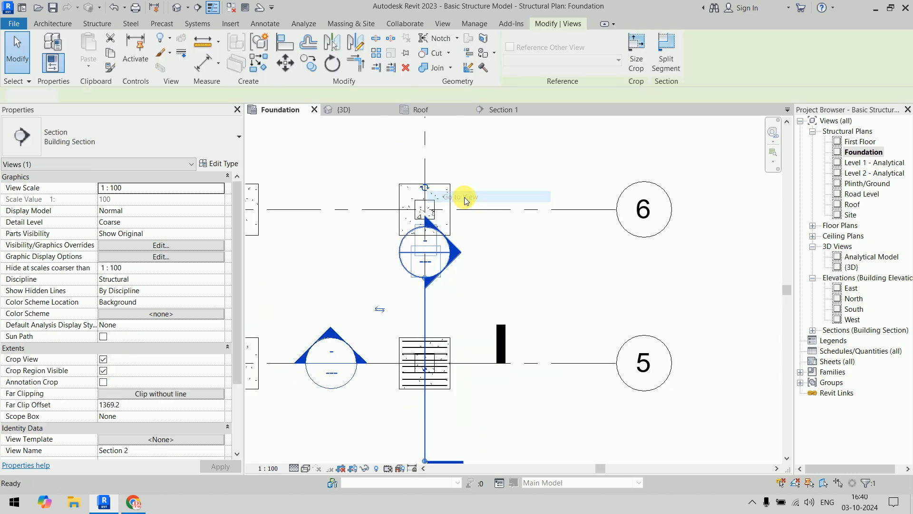
scroll(526, 355, up, 5)
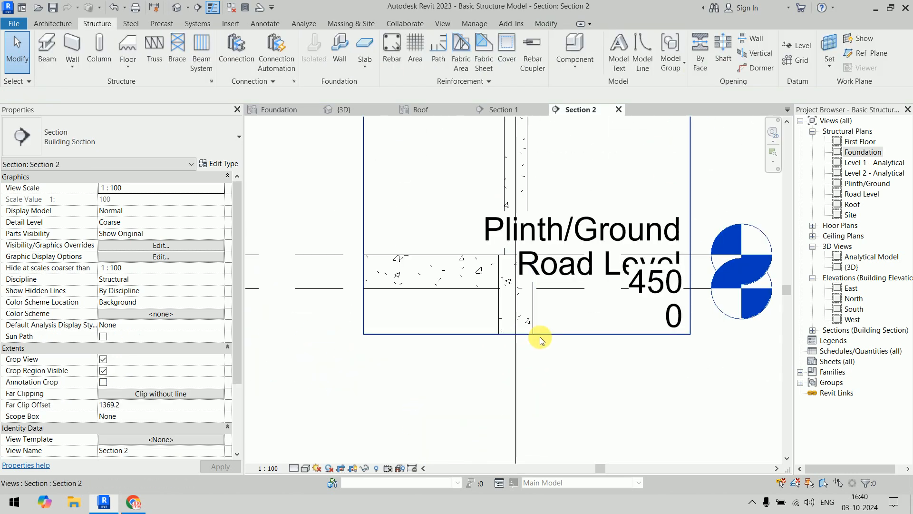
scroll(540, 337, down, 4)
click(540, 337)
drag(540, 336, 537, 392)
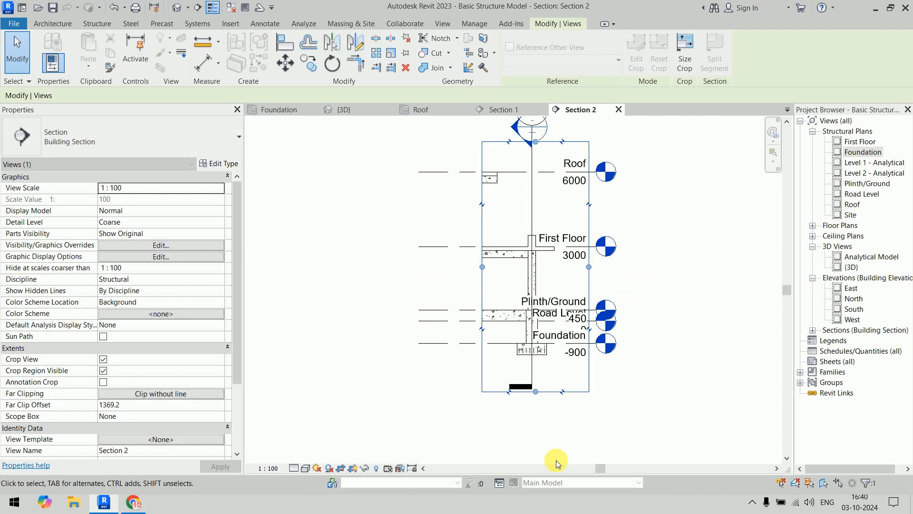
Temporarily hide the section mark category in Section 2 and give the view a Fine detail level
click(555, 443)
click(531, 369)
key(h)
key(c)
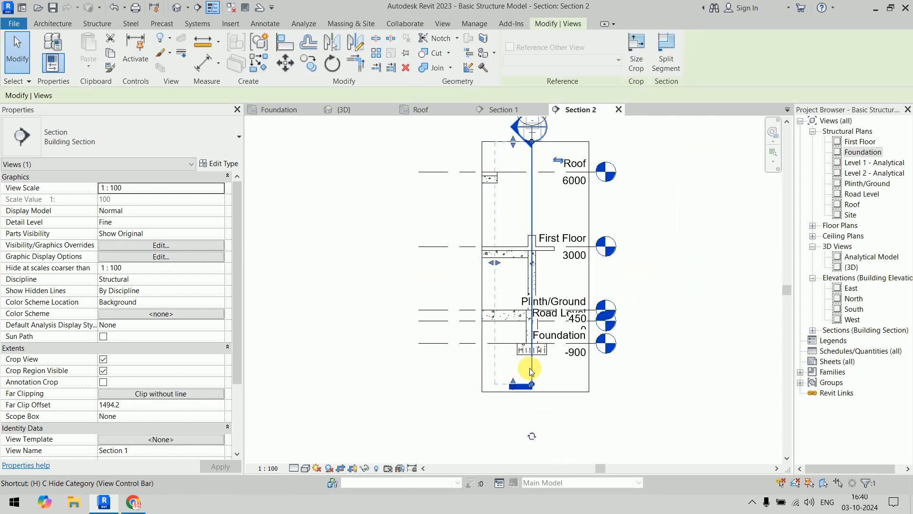
click(285, 468)
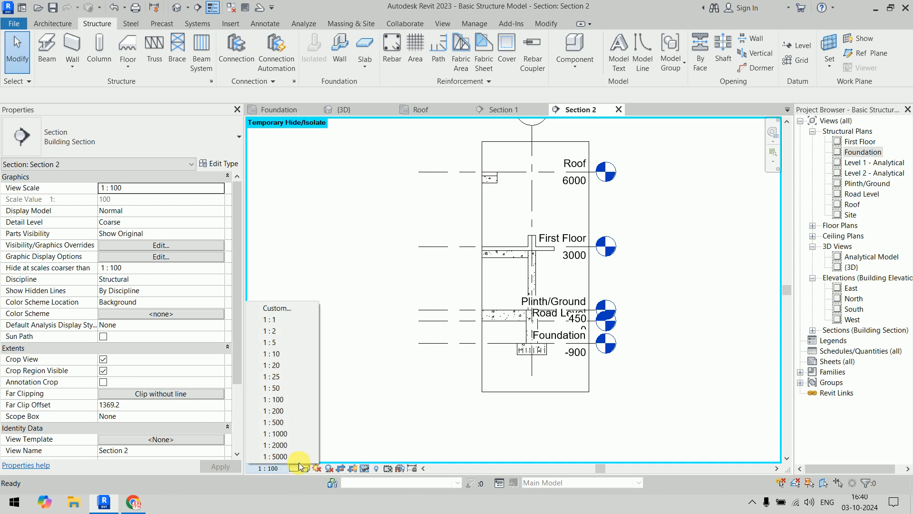
click(294, 468)
click(305, 457)
Place a single M_02 rebar in the footing in Section 2, directly above the existing bottom bars
scroll(546, 371, up, 6)
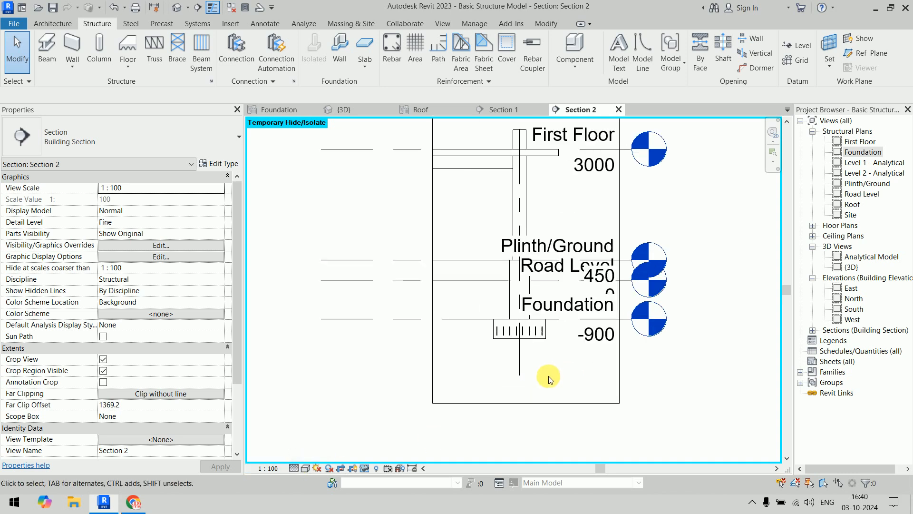
scroll(522, 340, up, 2)
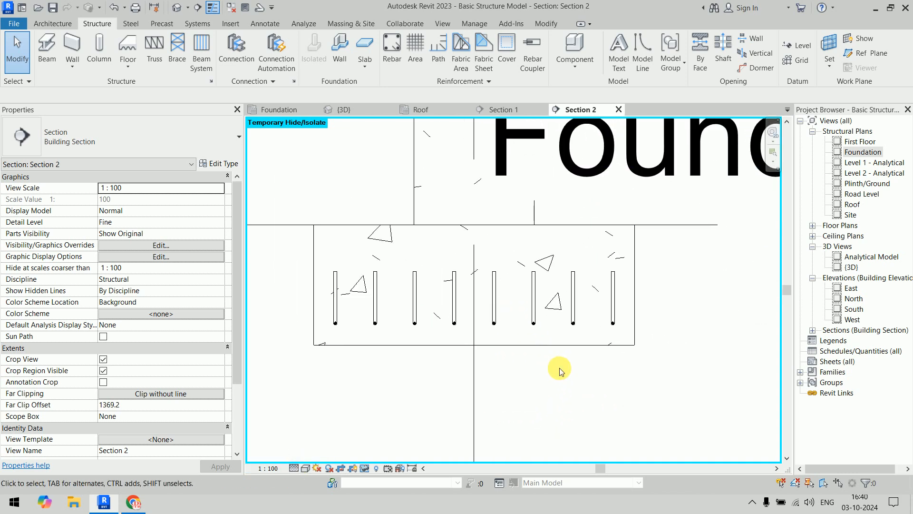
click(560, 345)
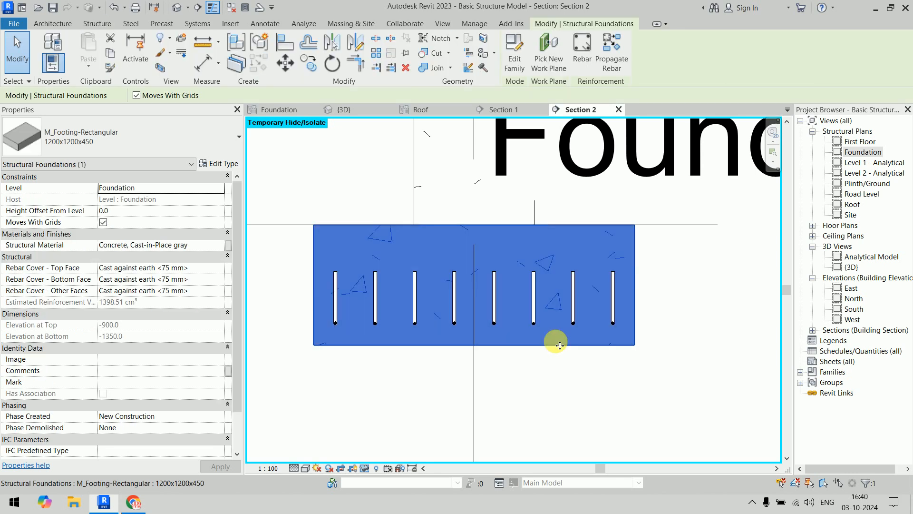
click(582, 47)
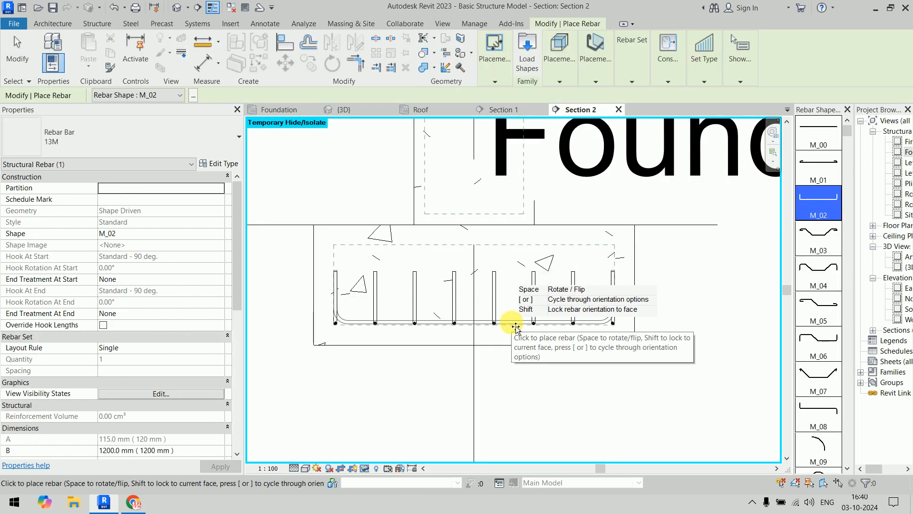
scroll(514, 323, up, 4)
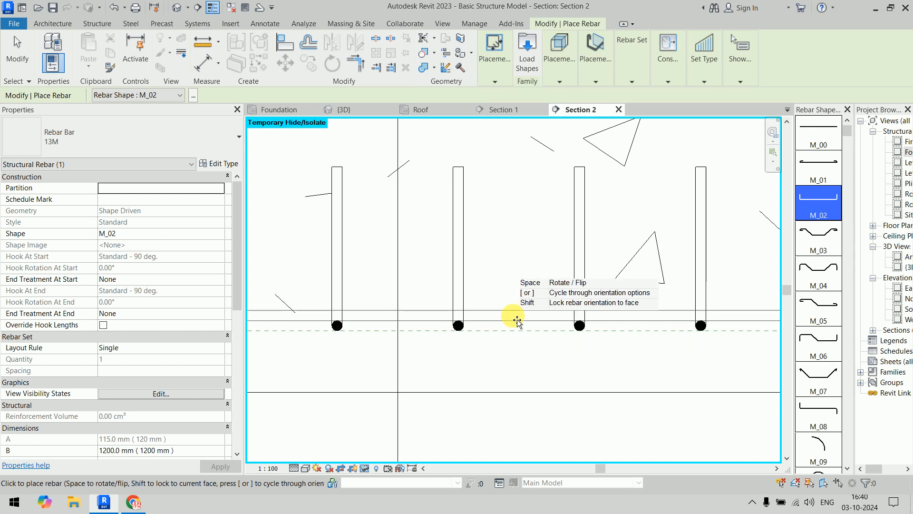
click(517, 320)
scroll(534, 320, down, 5)
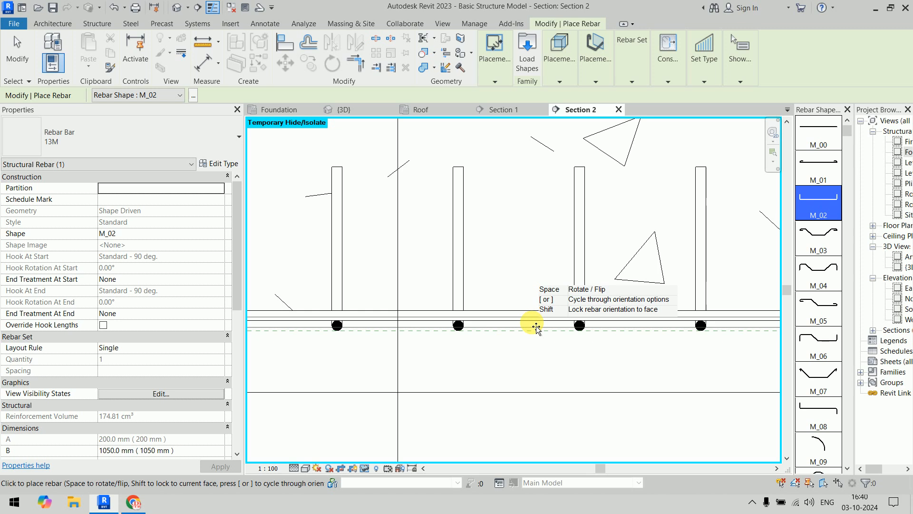
key(Escape)
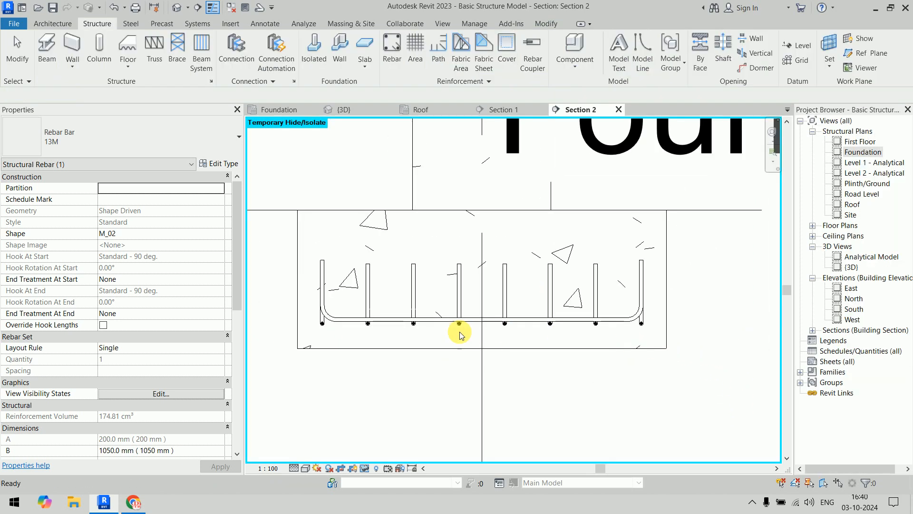
Pull both vertical legs of the new U-shaped bar inward so they sit inside the outermost perpendicular bars
scroll(285, 305, up, 3)
click(279, 293)
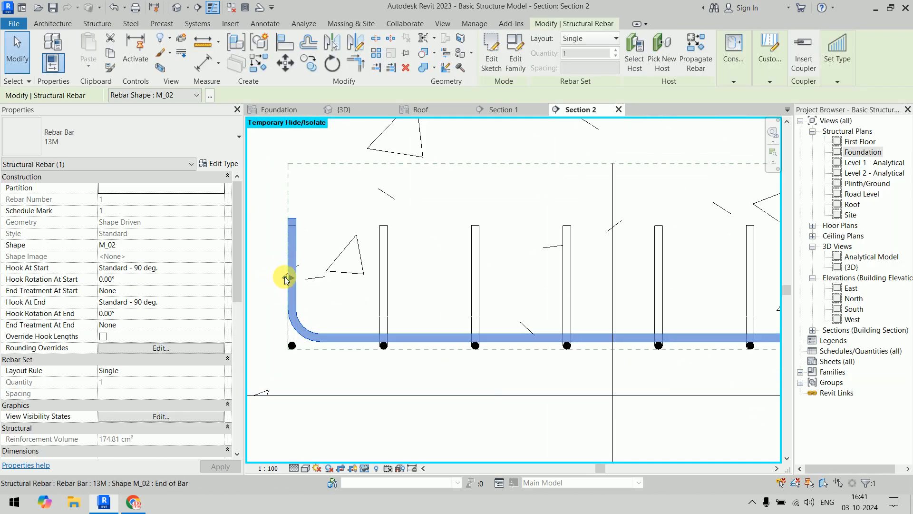
mouse_move(290, 275)
mouse_down()
mouse_move(309, 265)
mouse_move(301, 275)
mouse_up()
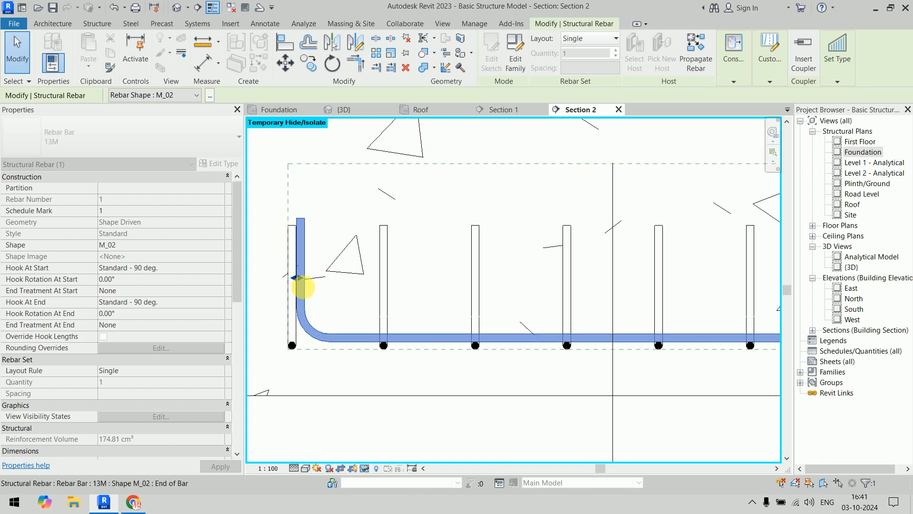
scroll(459, 288, down, 5)
middle_drag(591, 289, 388, 285)
scroll(499, 278, up, 6)
scroll(470, 279, up, 3)
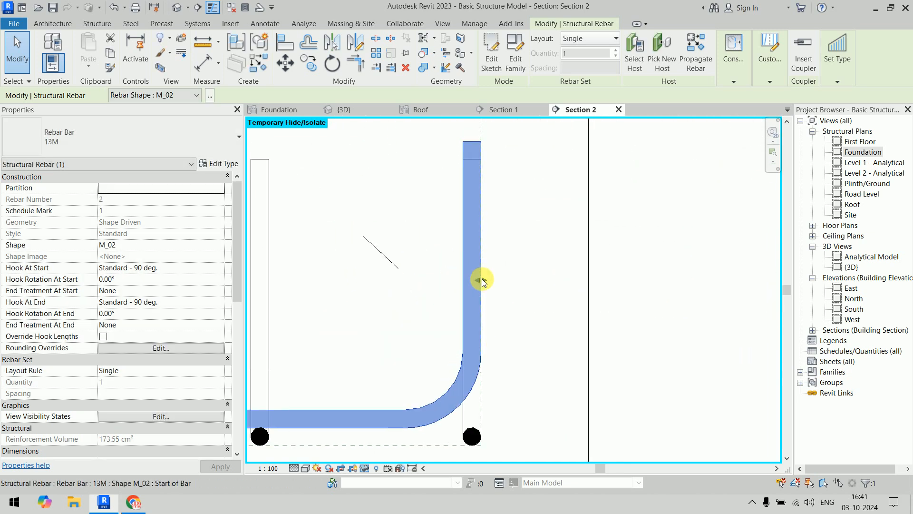
drag(481, 279, 465, 279)
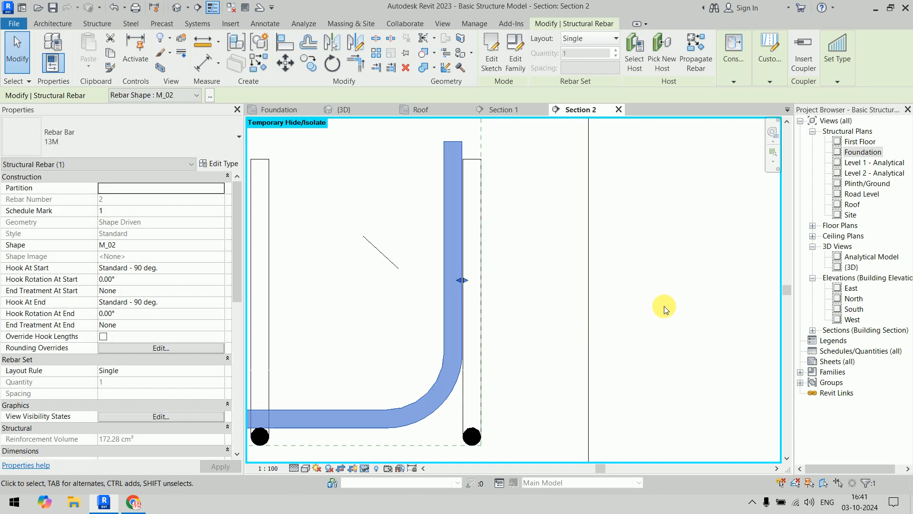
scroll(704, 304, down, 6)
click(690, 296)
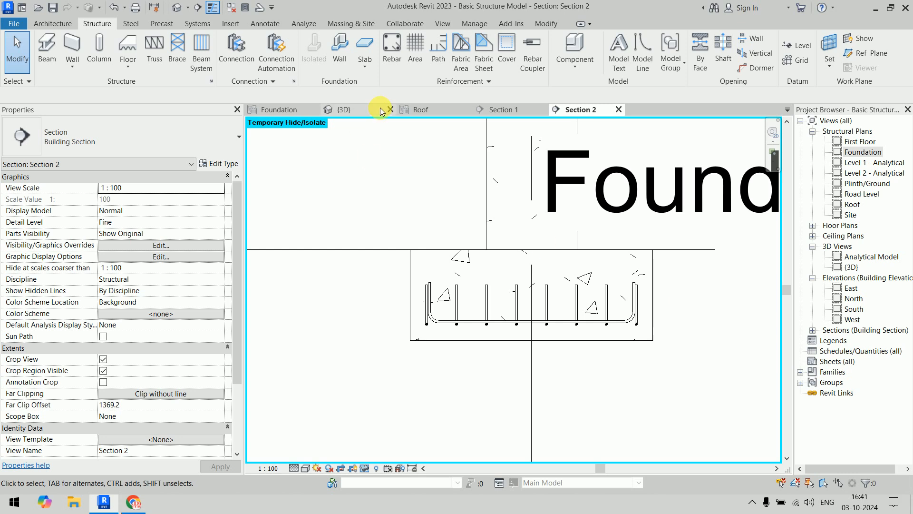
Show the new crosswise bar unobscured in the {3D} view and the Foundation floor plan through its view visibility states
click(347, 110)
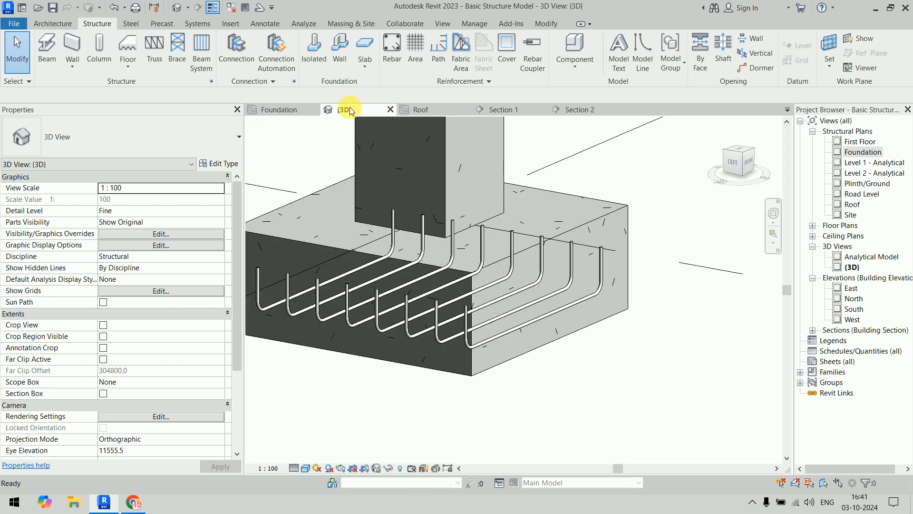
click(578, 110)
key(ctrl+Left)
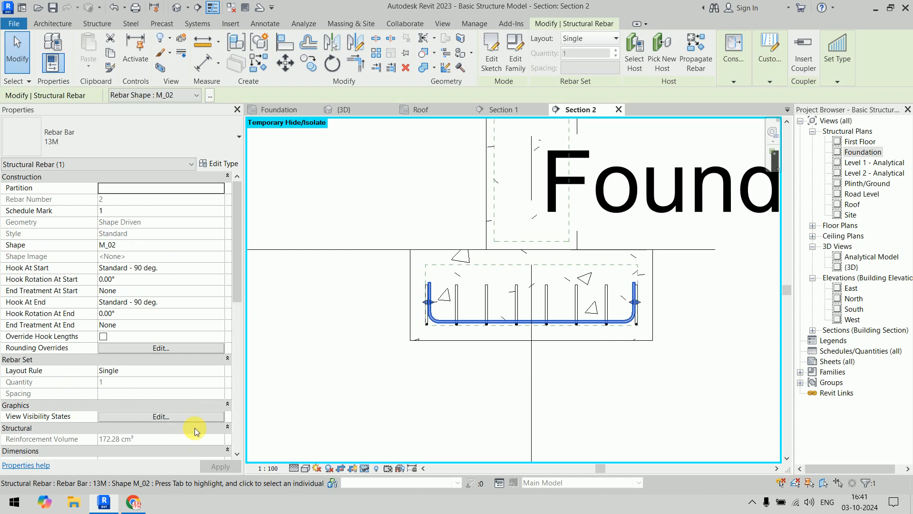
click(160, 417)
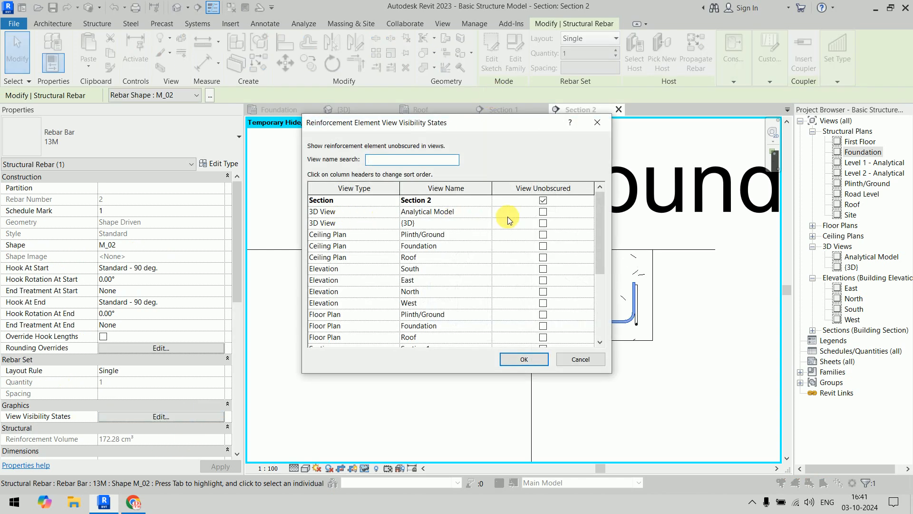
click(543, 223)
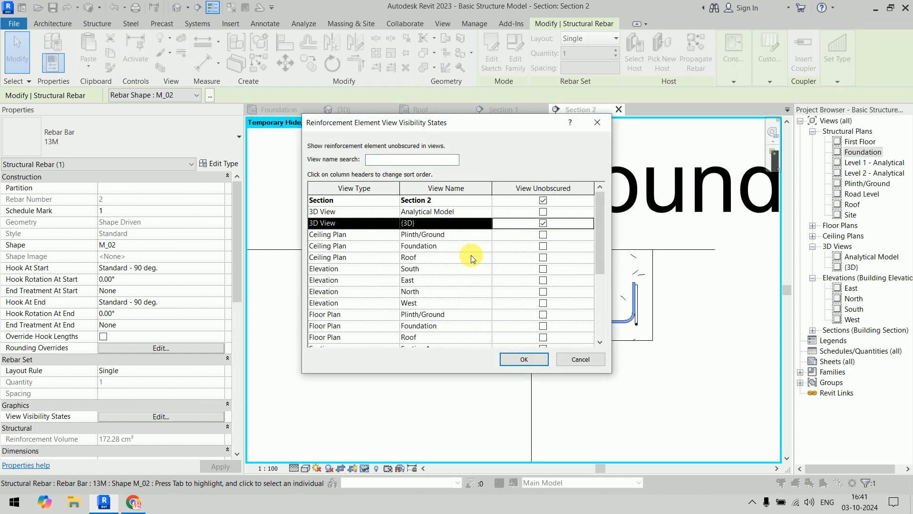
scroll(471, 255, down, 3)
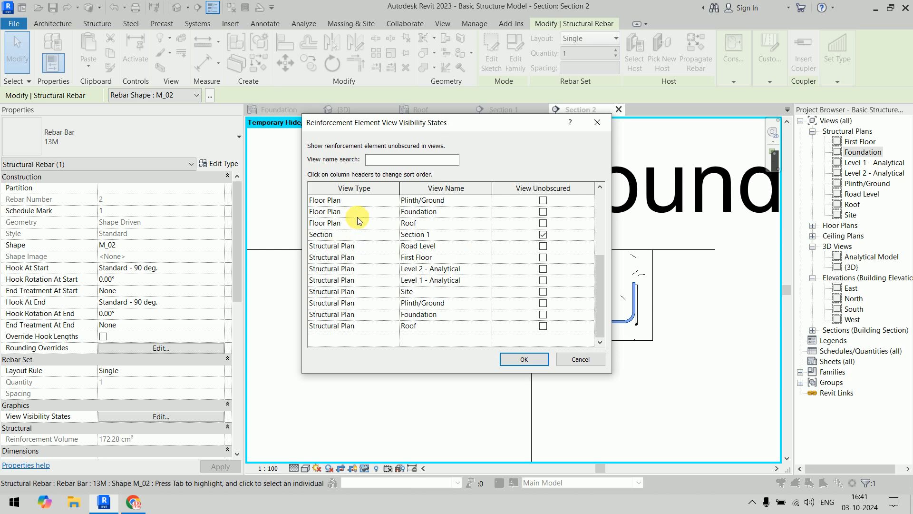
click(544, 213)
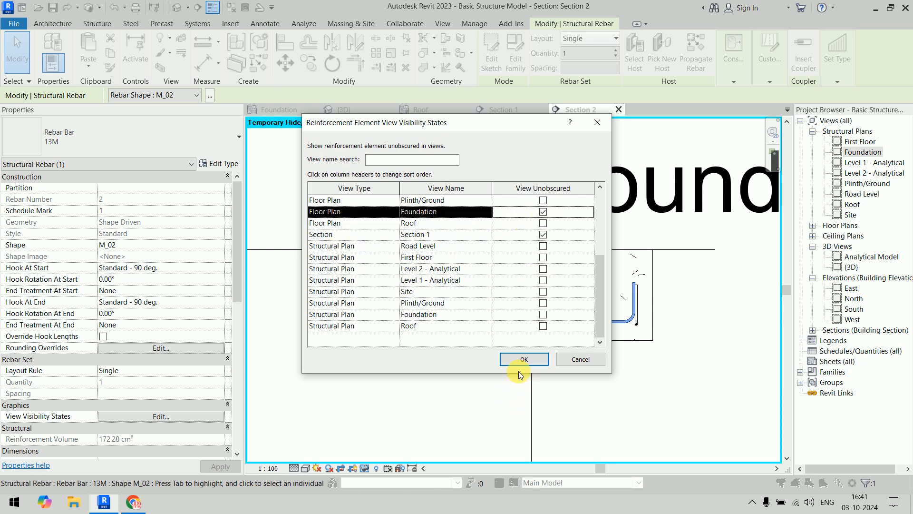
click(523, 359)
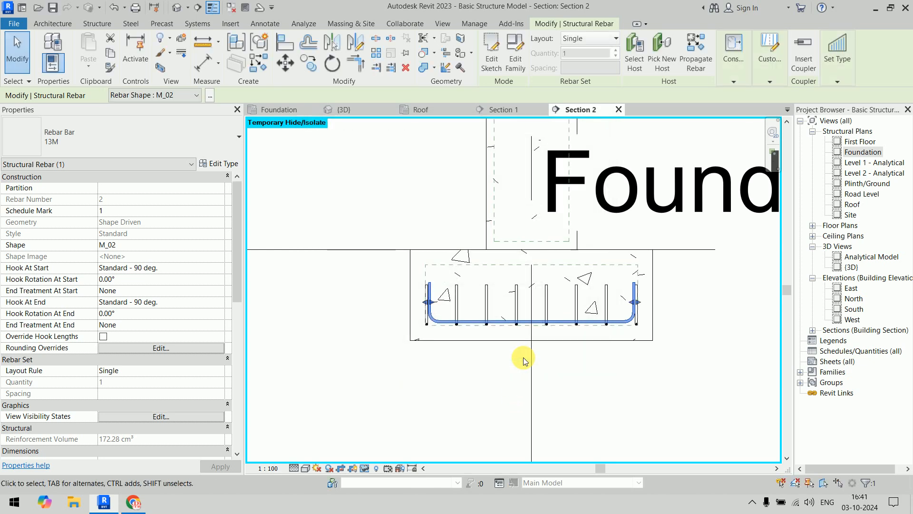
Distribute the crosswise bar over the footing in the {3D} view with a Fixed Number layout of 7 bars
click(345, 110)
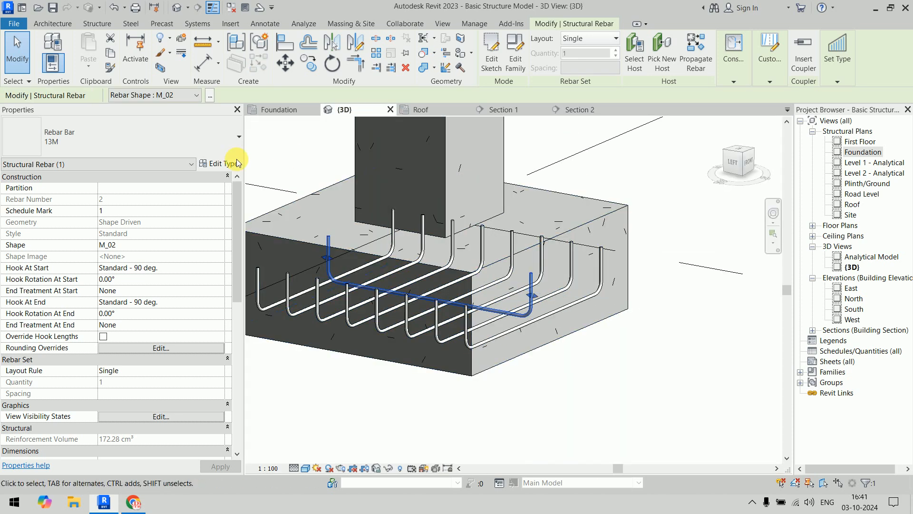
click(602, 38)
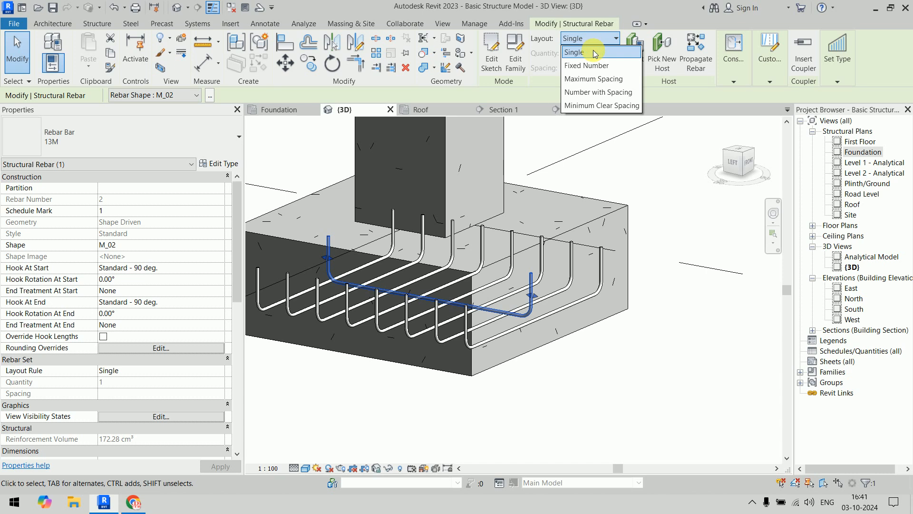
click(589, 67)
click(159, 383)
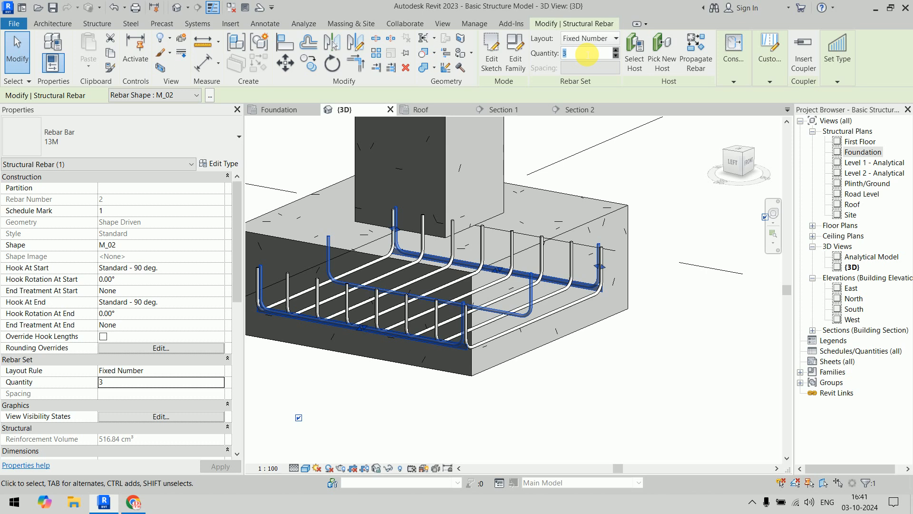
text(7)
key(Return)
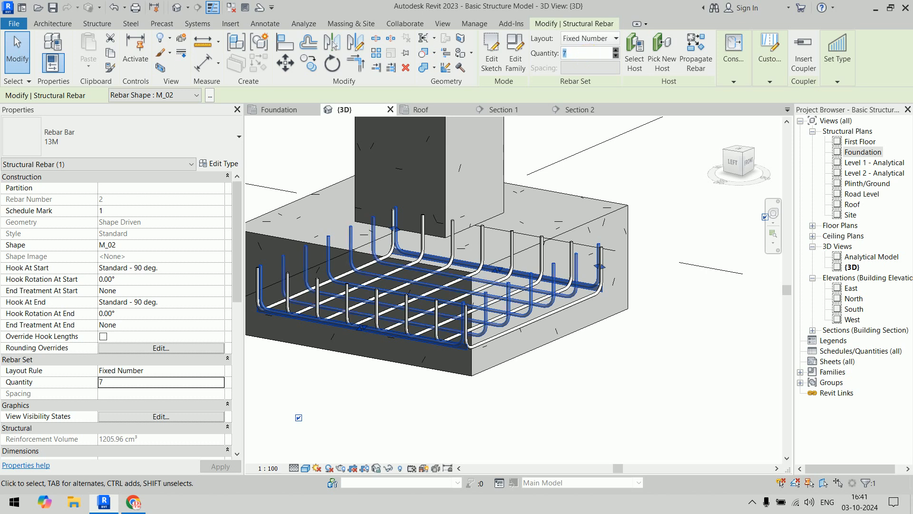
click(603, 344)
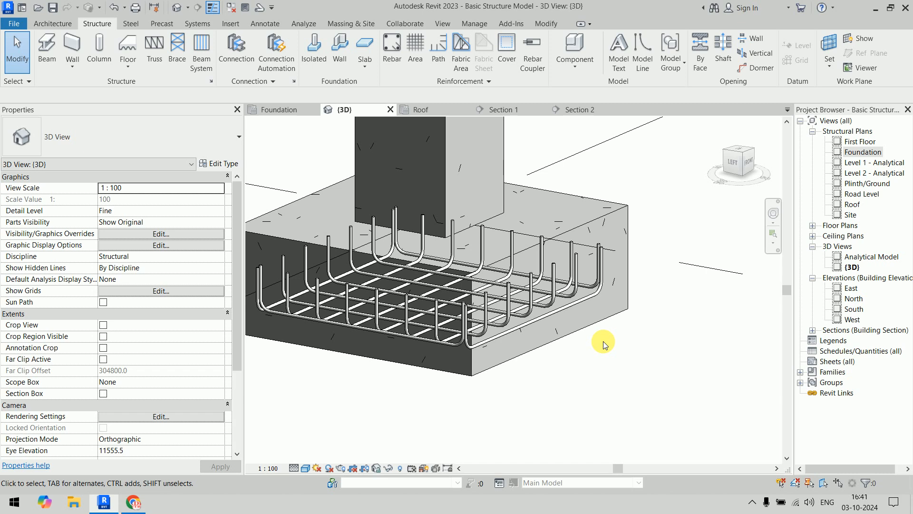
shift+middle_drag(603, 340, 585, 345)
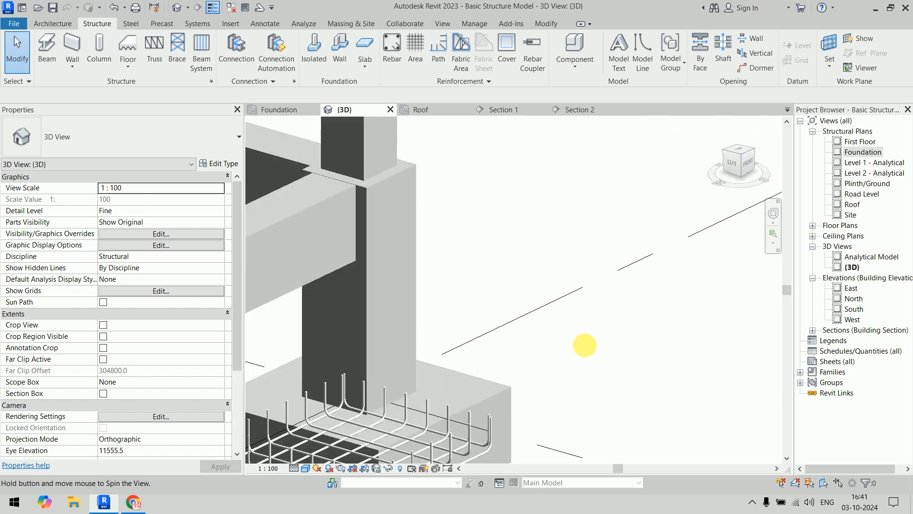
scroll(585, 345, down, 1)
click(519, 386)
shift+middle_drag(612, 373, 580, 346)
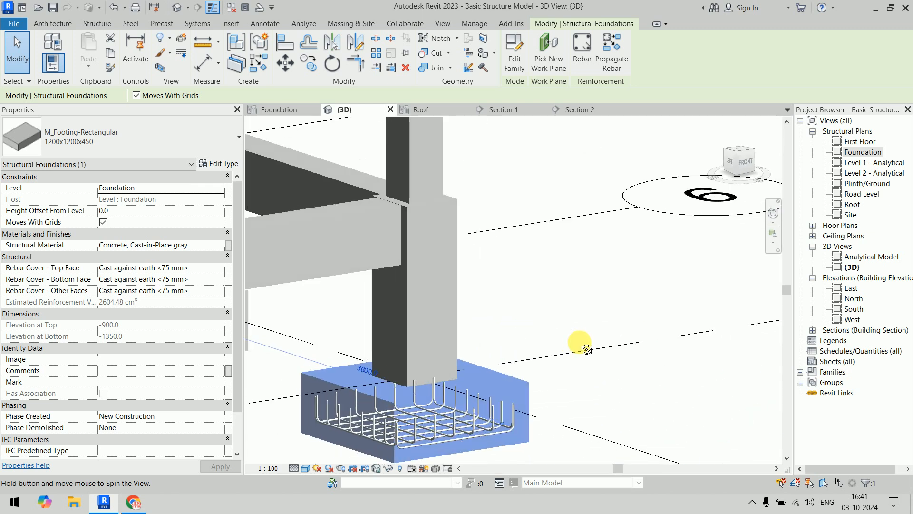
click(617, 399)
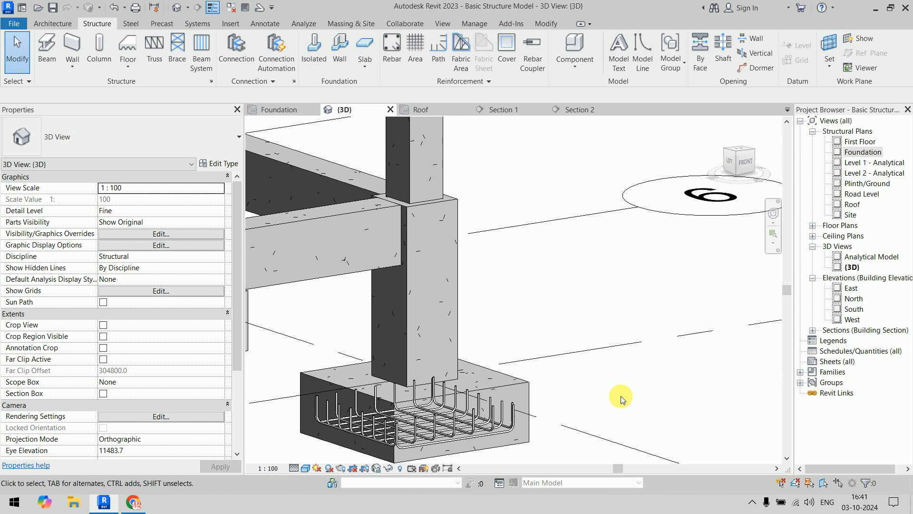
Place a single M_02 rebar along the top of the footing in Section 1, with its legs turned down
click(507, 110)
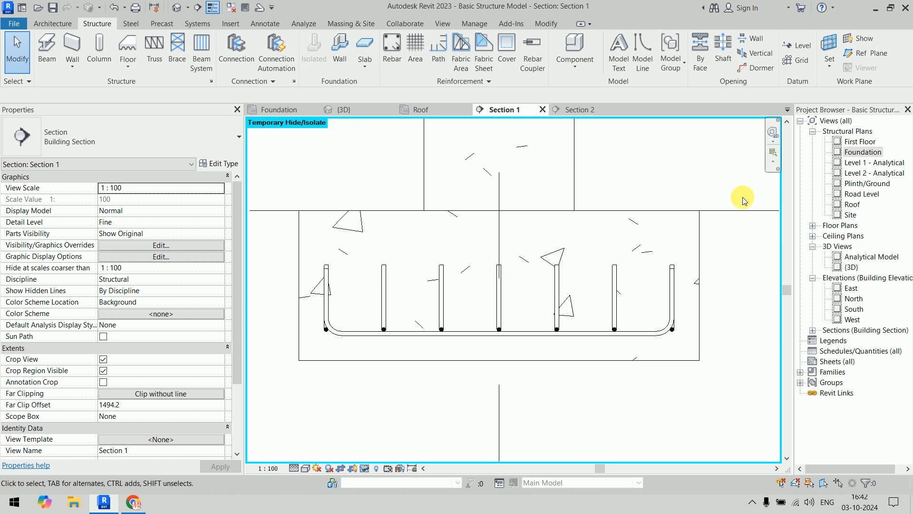
click(683, 235)
click(583, 52)
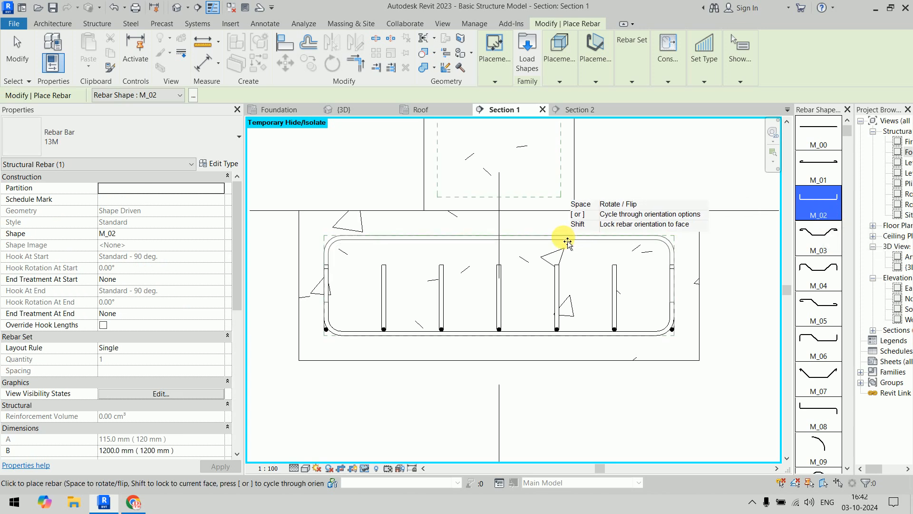
click(568, 243)
key(Escape)
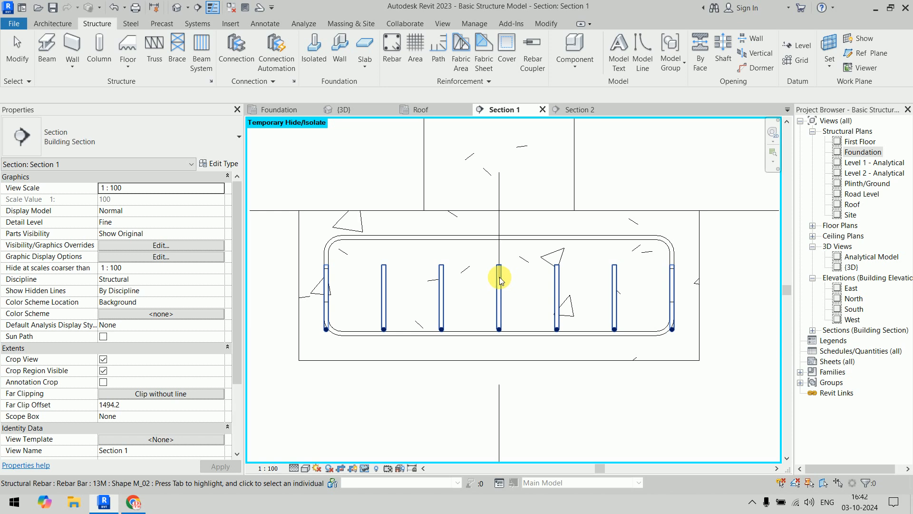
Pull both vertical legs of the new top bar in Section 1 inward so they sit inside the bottom bar's legs
click(416, 240)
scroll(351, 274, up, 3)
click(302, 262)
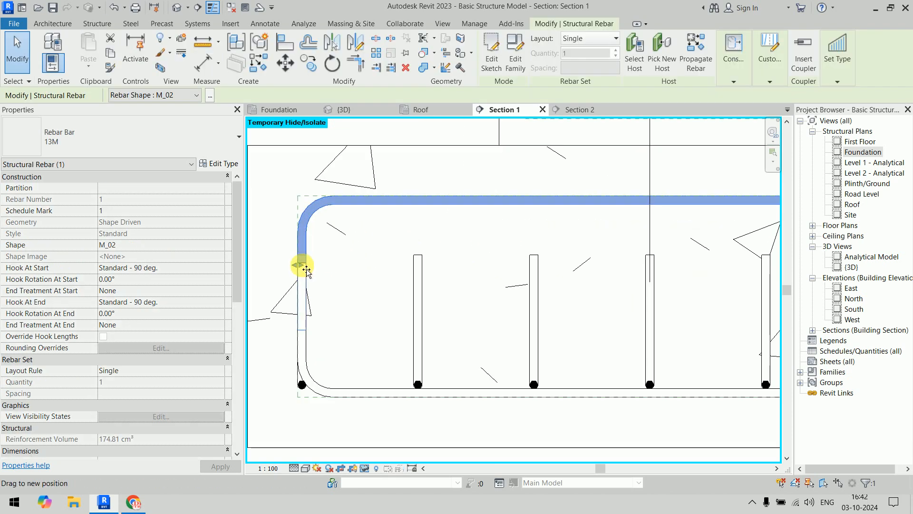
drag(310, 272, 311, 275)
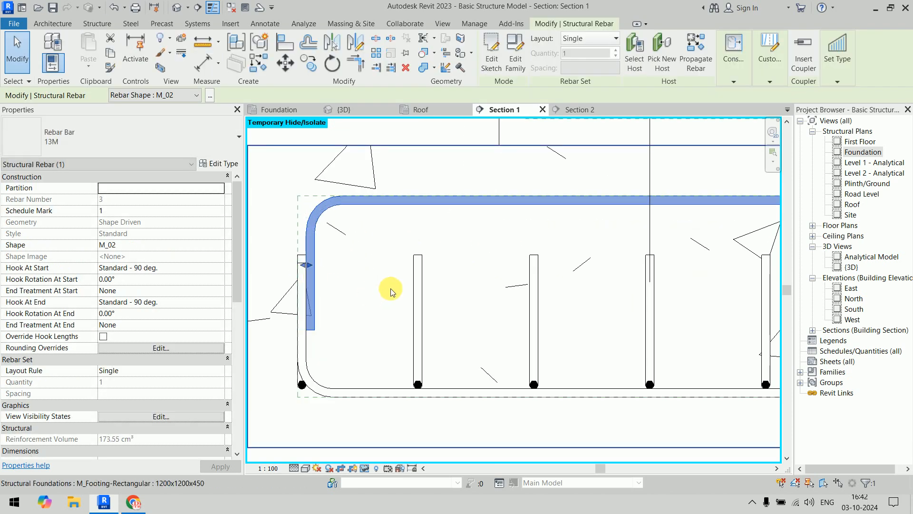
scroll(445, 282, down, 3)
scroll(555, 268, up, 4)
drag(533, 251, 527, 254)
click(685, 247)
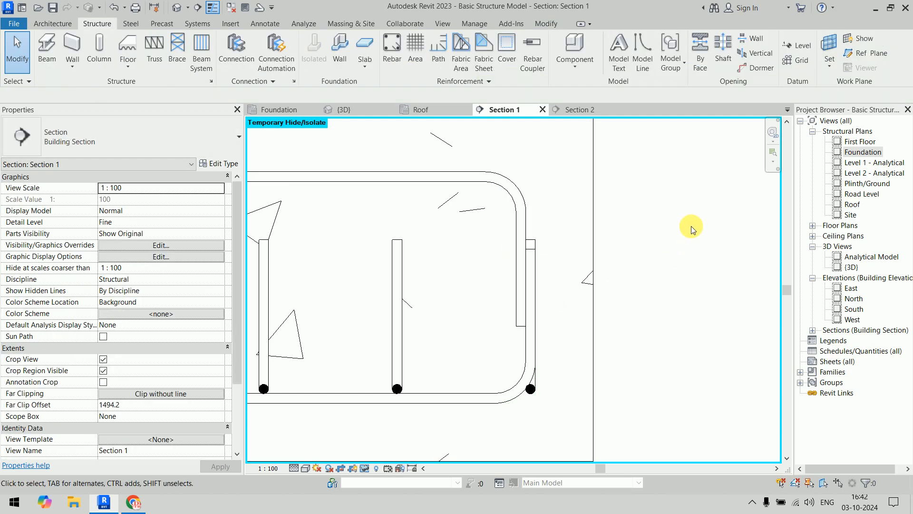
scroll(691, 225, down, 4)
middle_drag(691, 226, 695, 236)
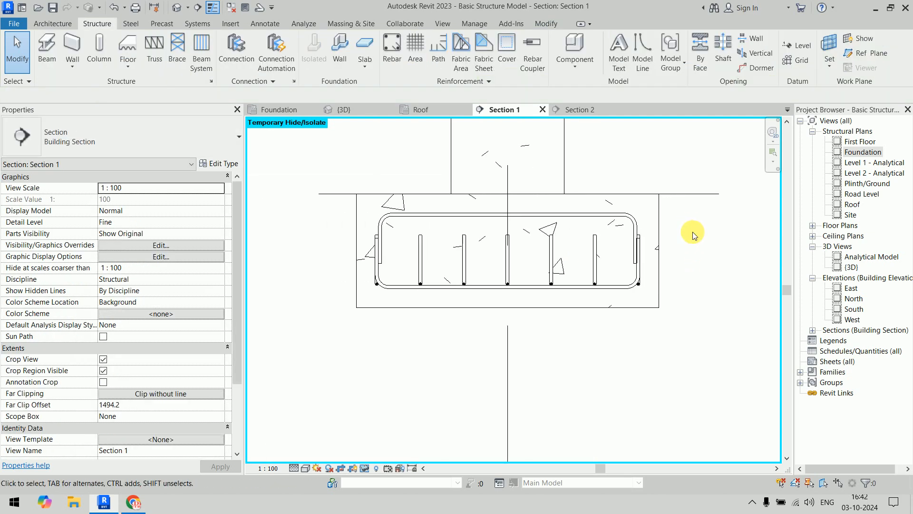
Show the top bar of Section 1 unobscured in the {3D} view and the Foundation floor plan through its view visibility states
click(530, 215)
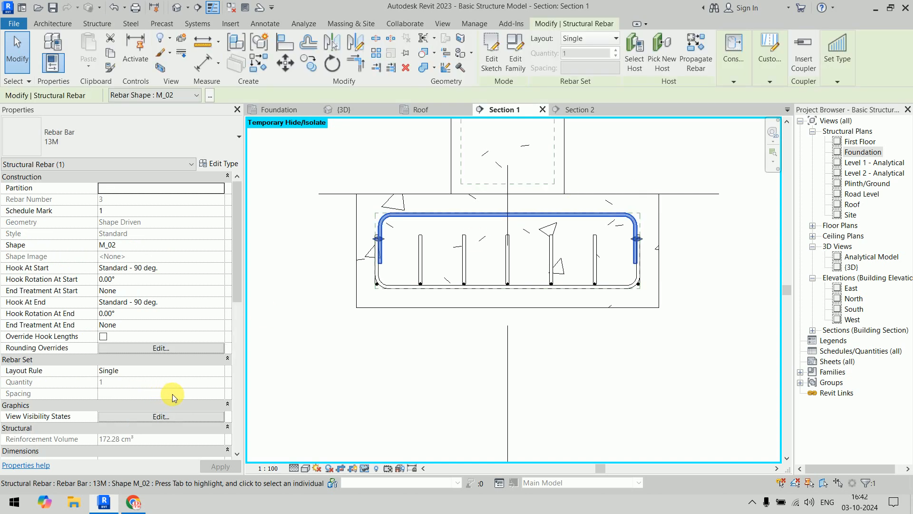
click(166, 418)
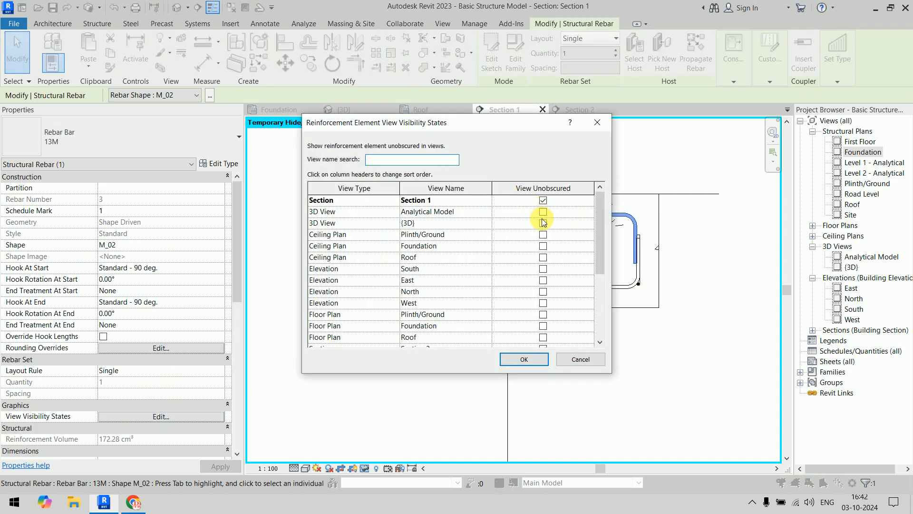
click(543, 224)
scroll(358, 303, down, 2)
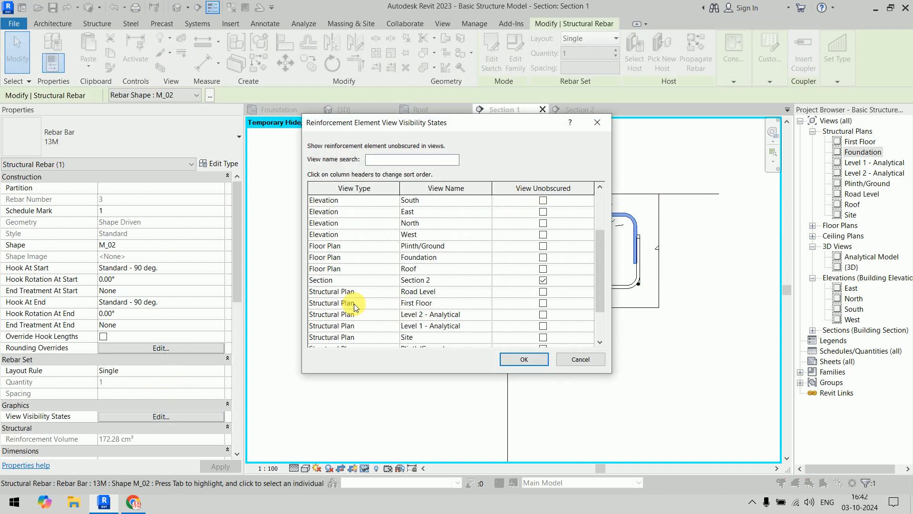
click(543, 257)
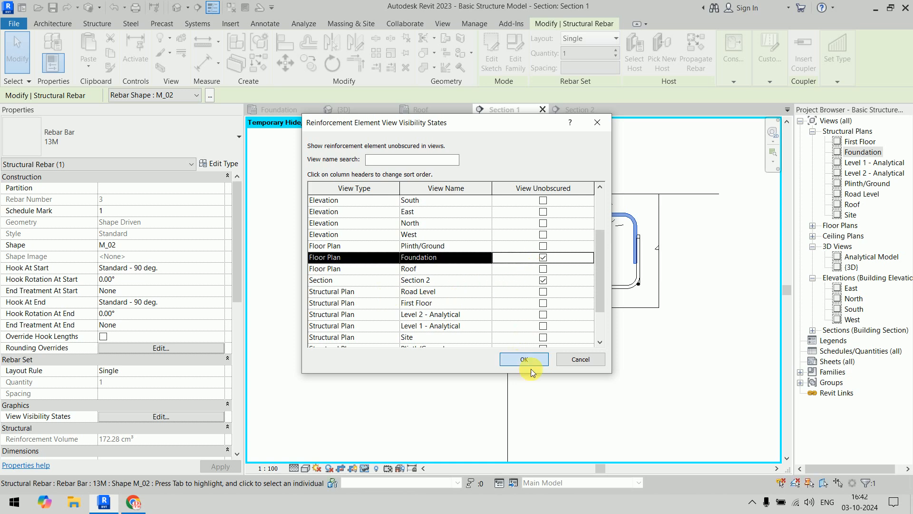
click(525, 359)
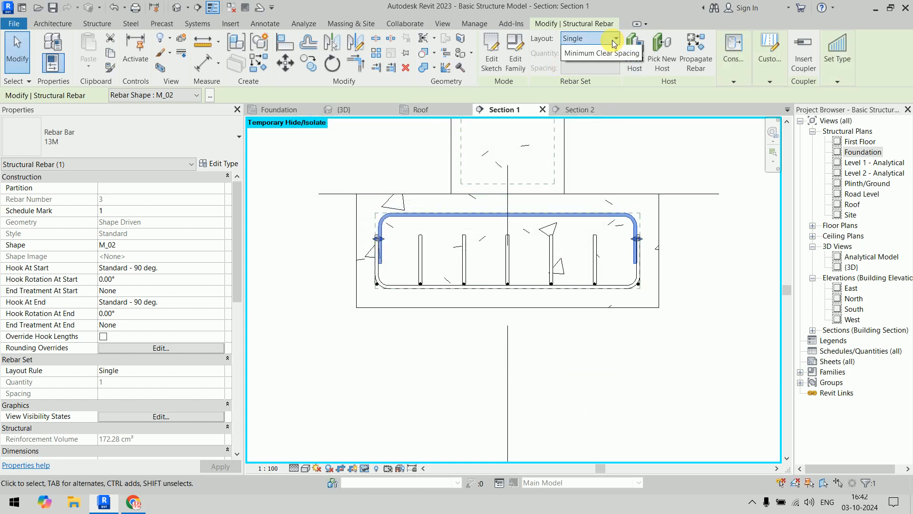
Distribute the top bar over the footing with a Maximum Spacing layout of 150 mm and check it in the {3D} view
click(589, 38)
click(598, 79)
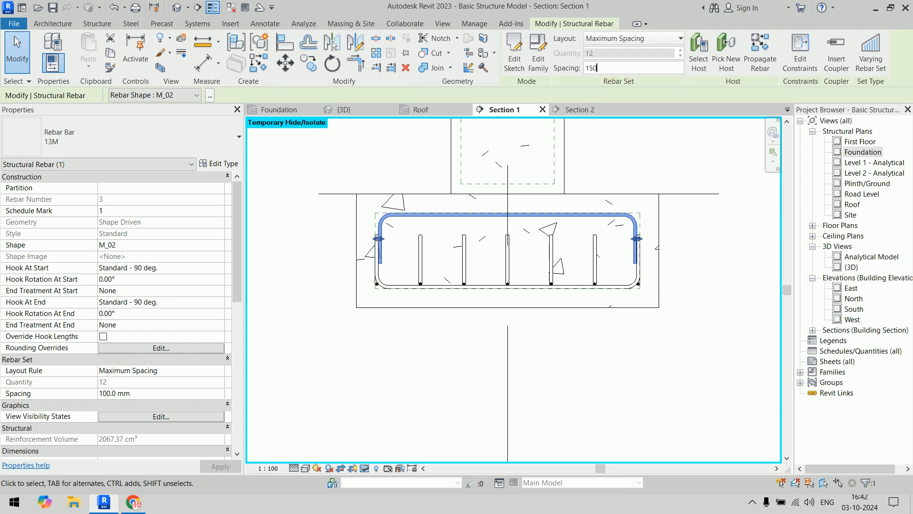
text(150)
click(705, 357)
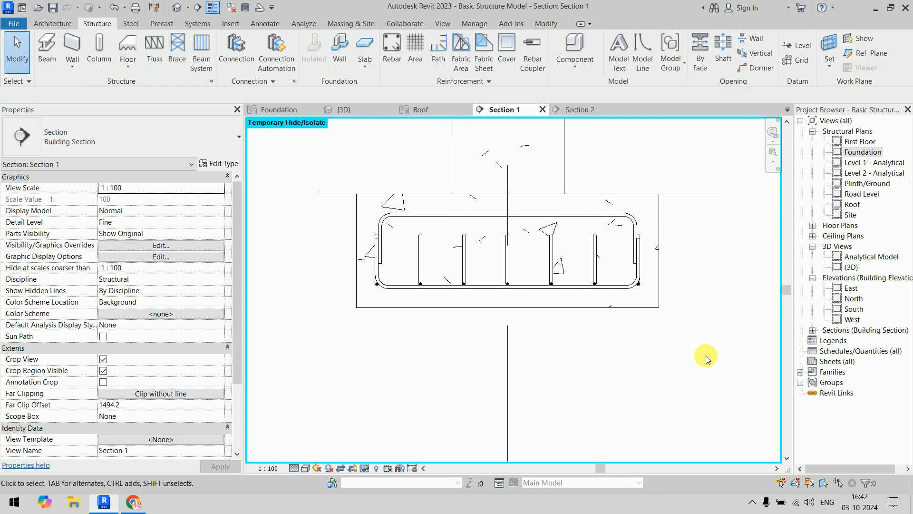
click(365, 114)
shift+middle_drag(585, 351, 605, 296)
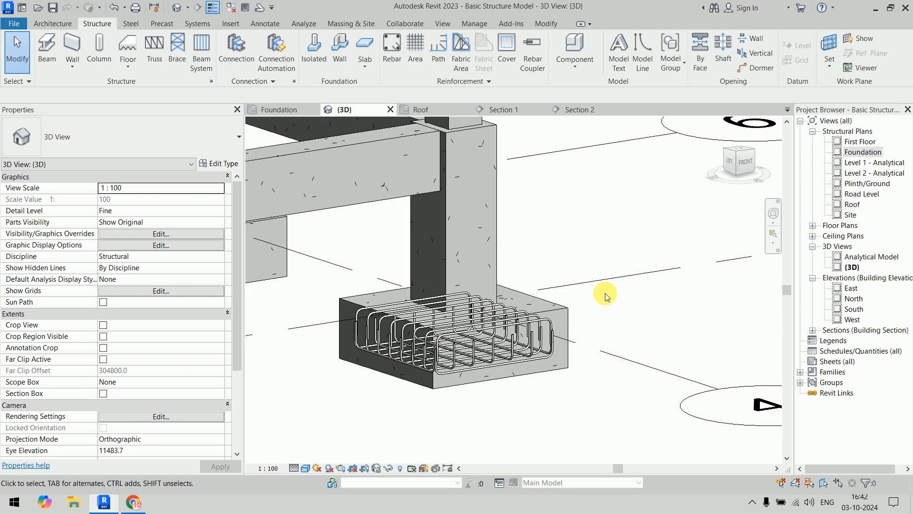
Place a single M_02 rebar in the footing in Section 2, directly below the existing top bars
click(576, 110)
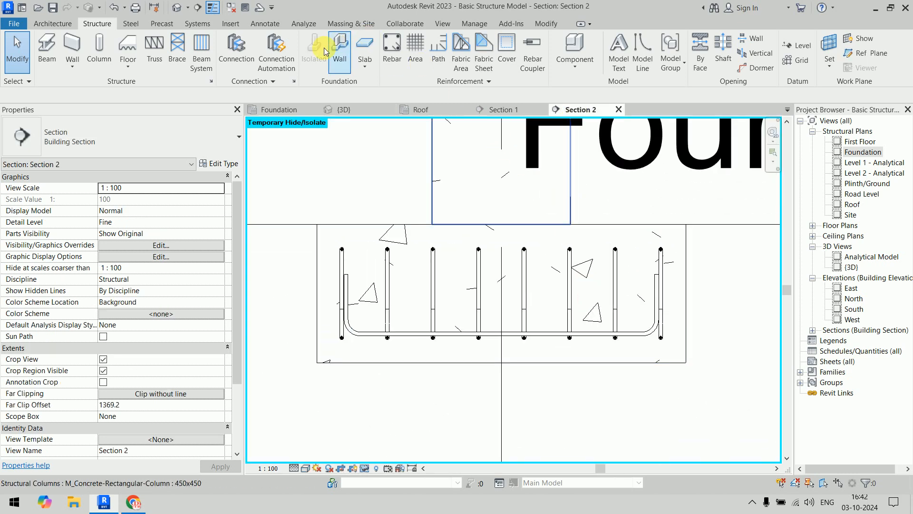
click(344, 259)
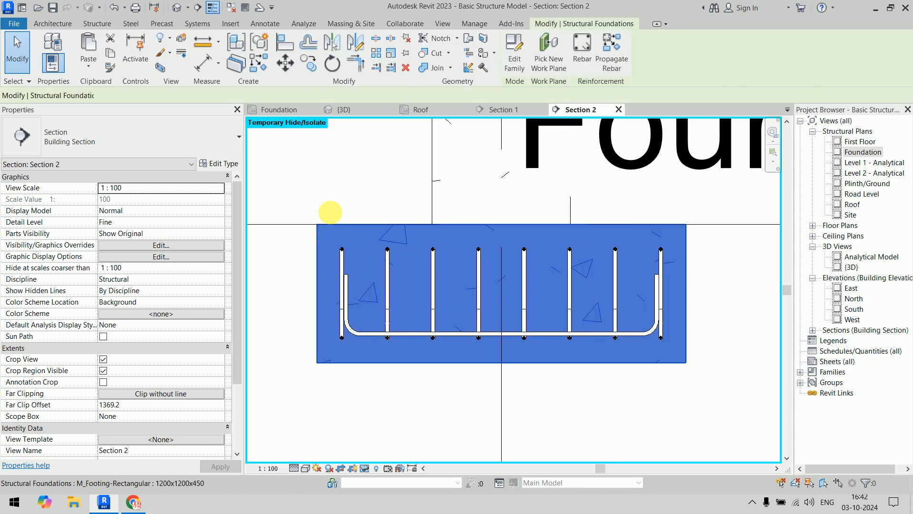
click(582, 52)
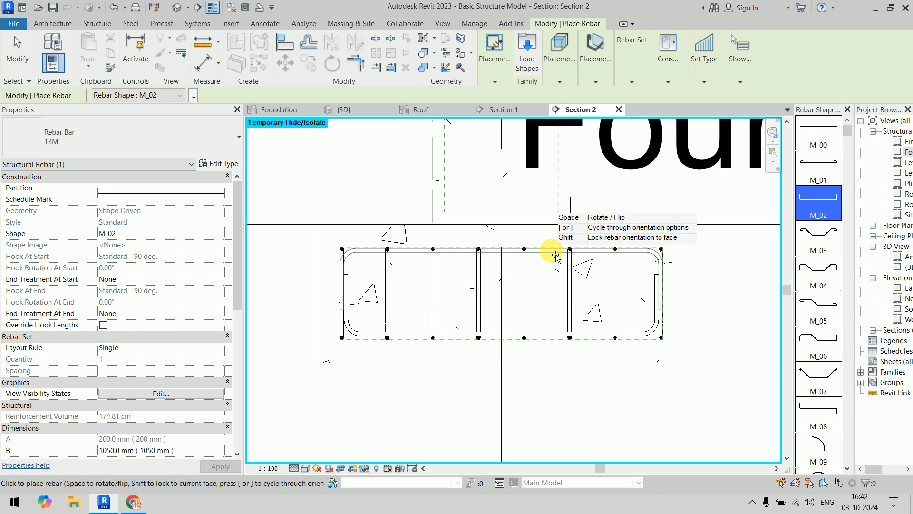
scroll(556, 254, up, 5)
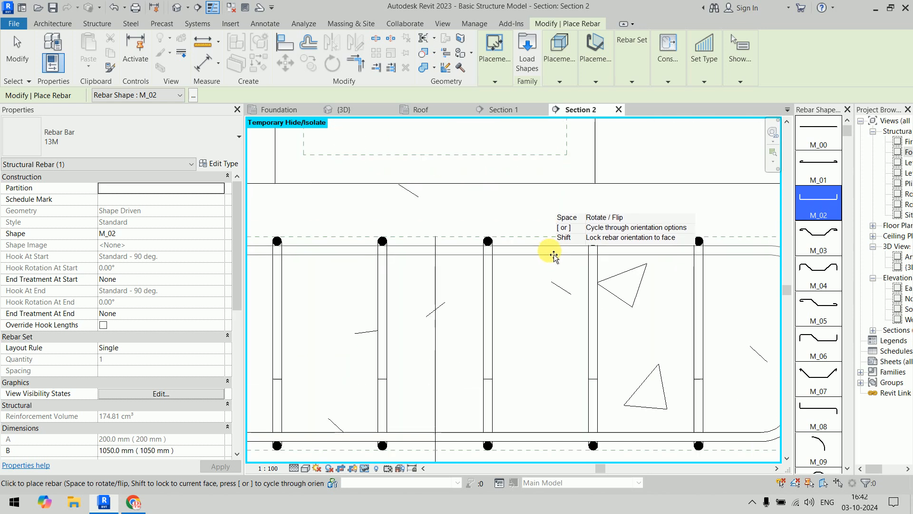
scroll(571, 252, down, 5)
key(Escape)
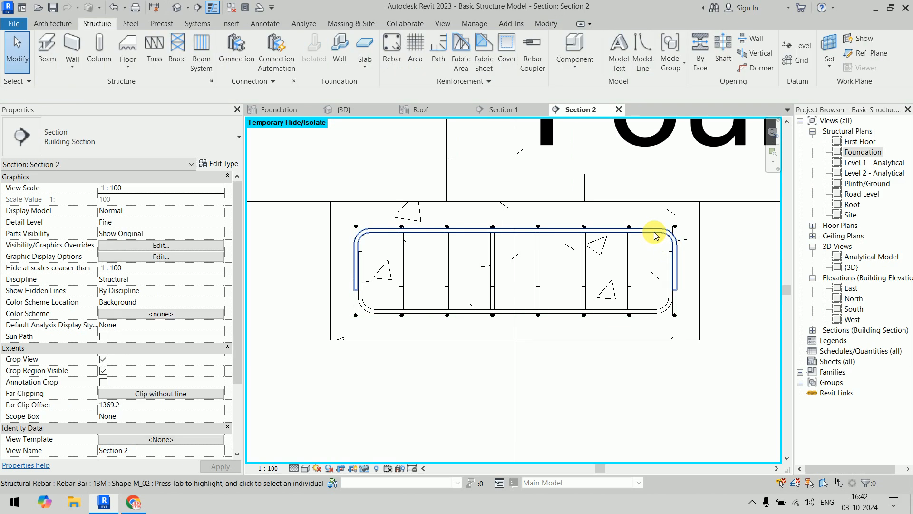
Pull both vertical legs of the crosswise top bar in Section 2 inward, clear of the outermost perpendicular bars
scroll(668, 252, up, 3)
click(684, 266)
drag(666, 269, 674, 281)
scroll(673, 281, down, 3)
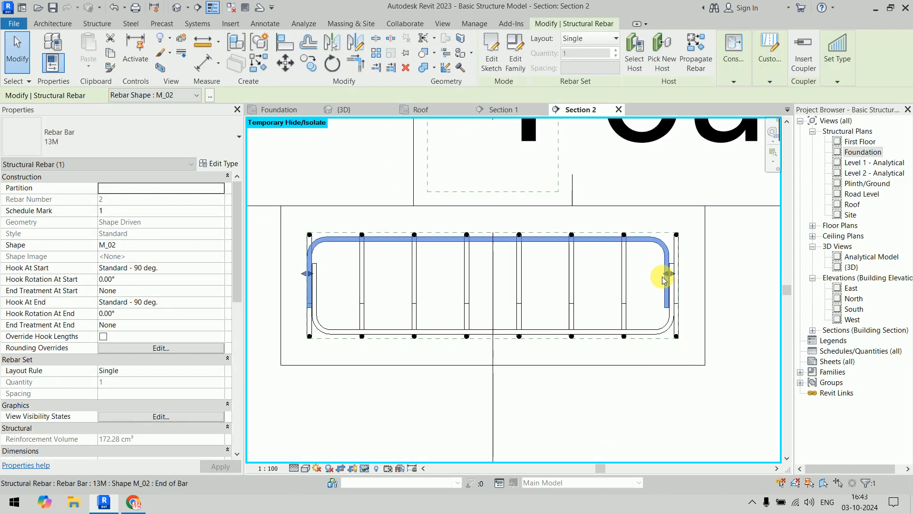
scroll(351, 297, up, 6)
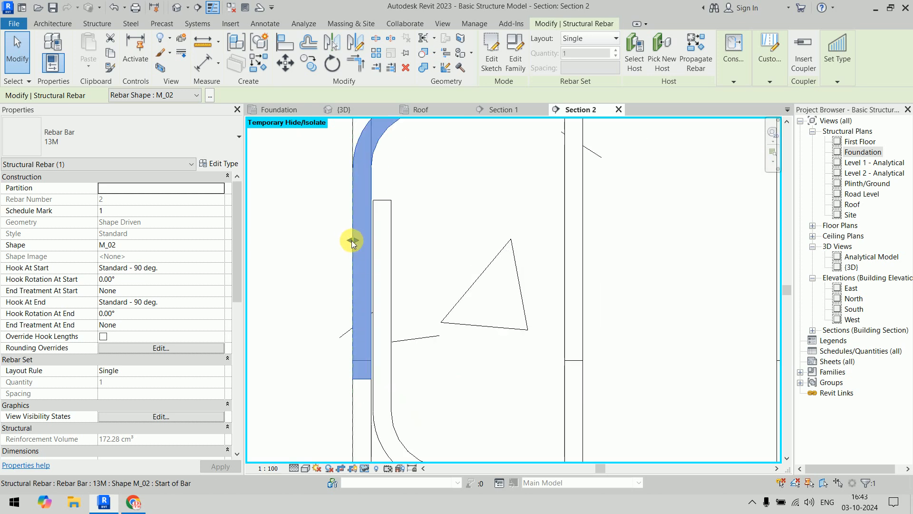
drag(351, 243, 397, 255)
click(302, 223)
scroll(302, 217, down, 3)
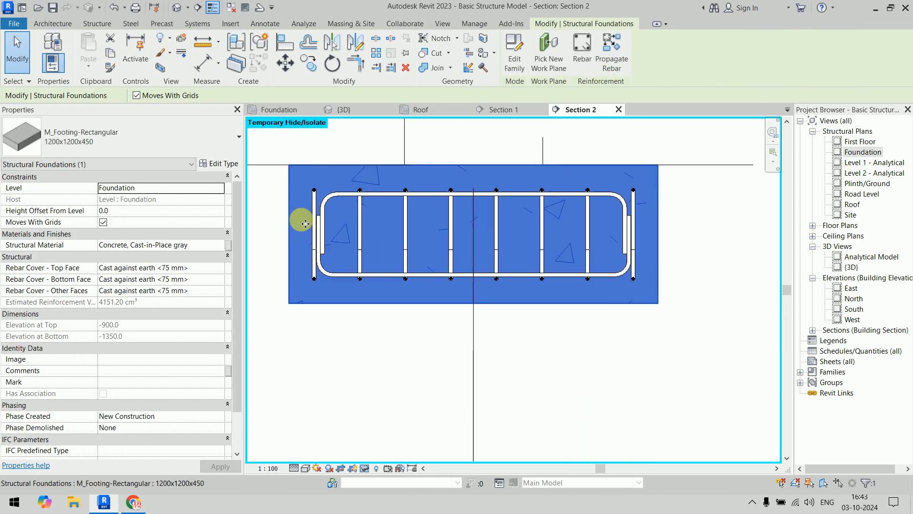
click(607, 364)
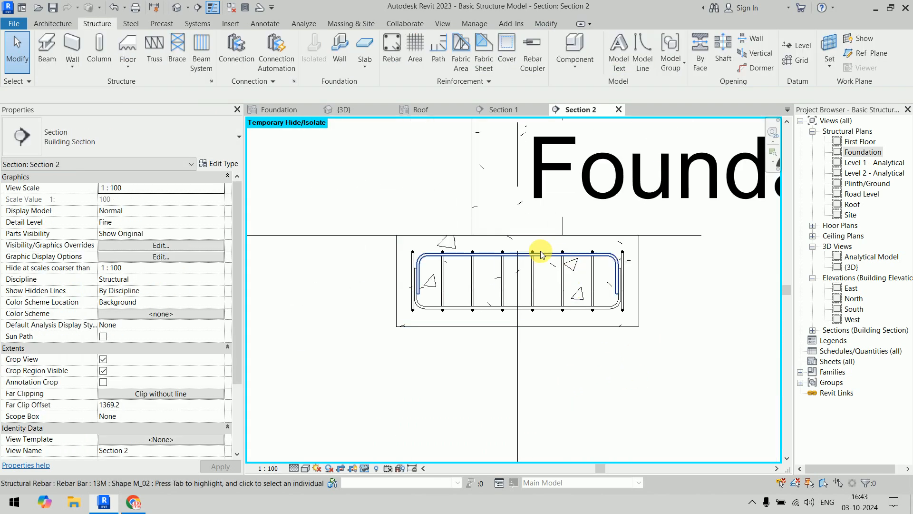
Show the crosswise top bar unobscured in the {3D} view and the Foundation floor plan through its view visibility states
click(157, 417)
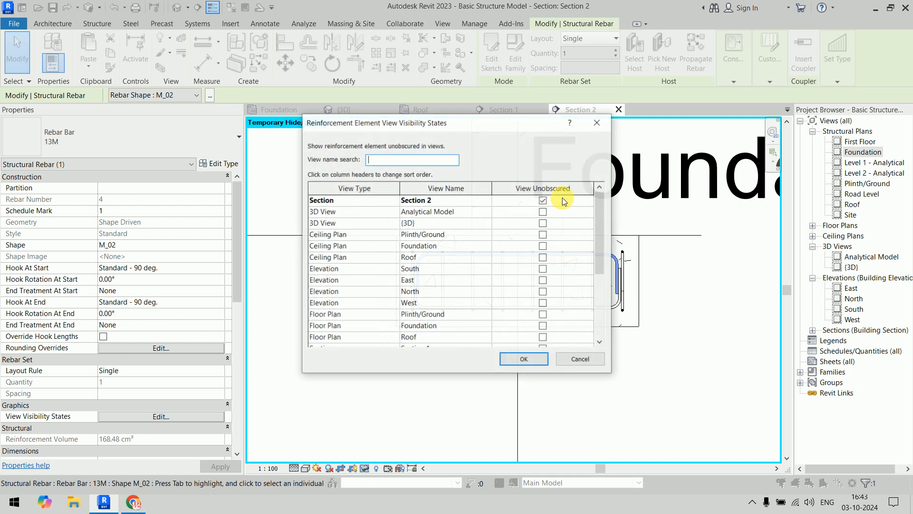
click(543, 223)
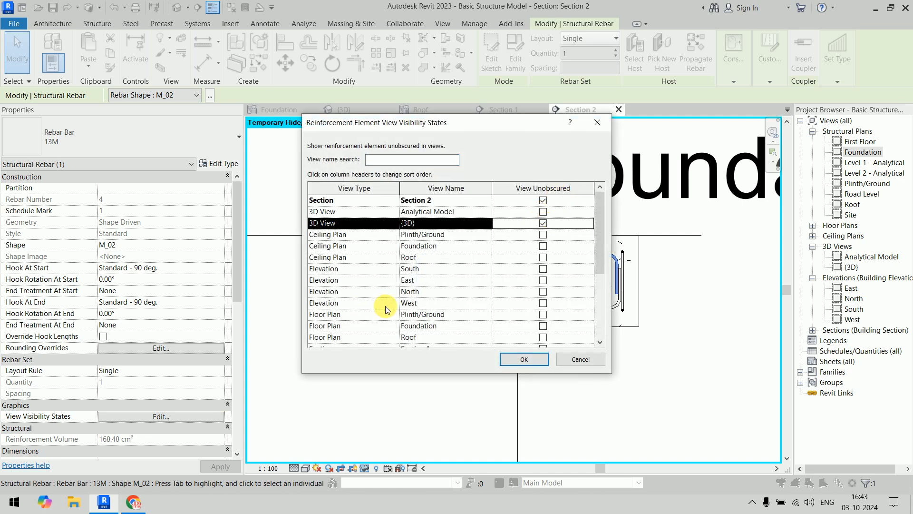
scroll(512, 284, down, 4)
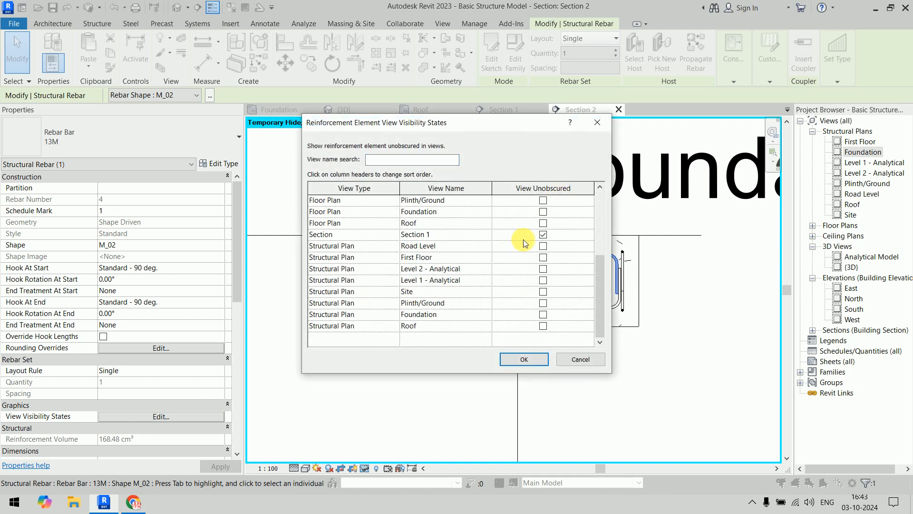
click(543, 214)
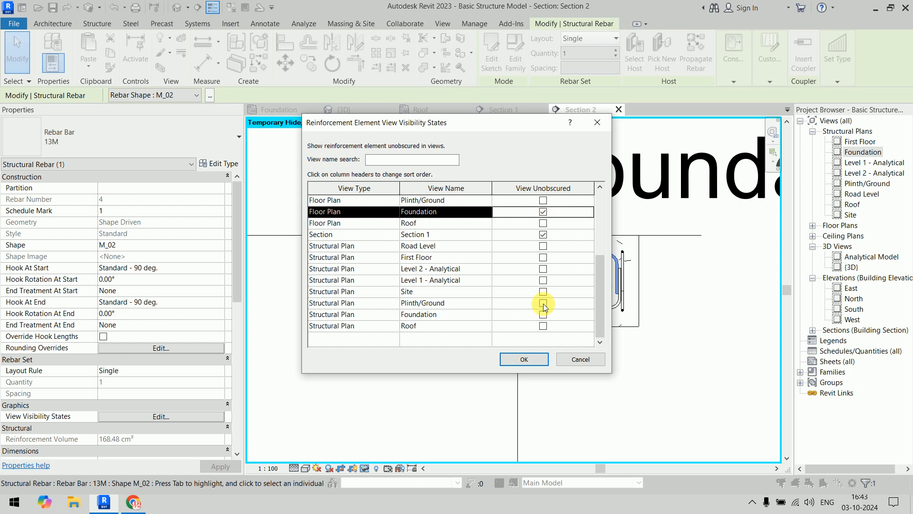
click(525, 357)
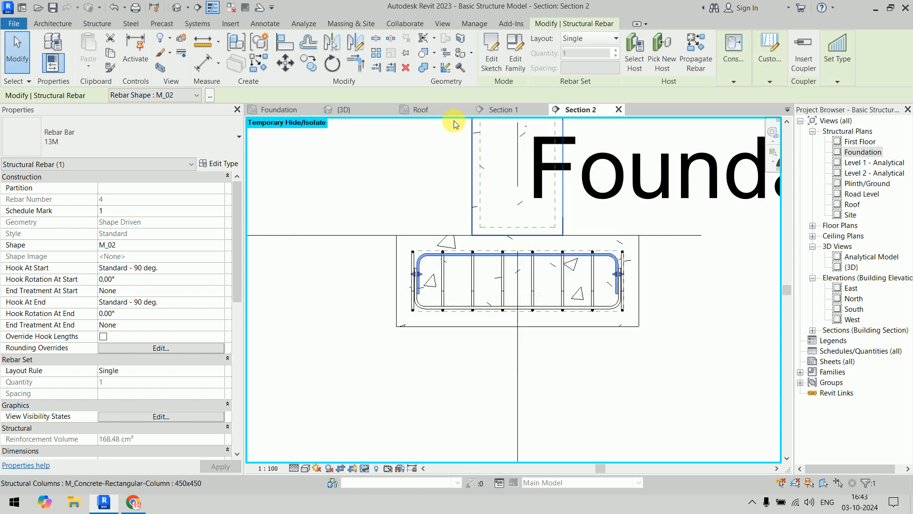
Distribute the crosswise top bar over the footing in the {3D} view with a Maximum Spacing layout of 120 mm
click(364, 110)
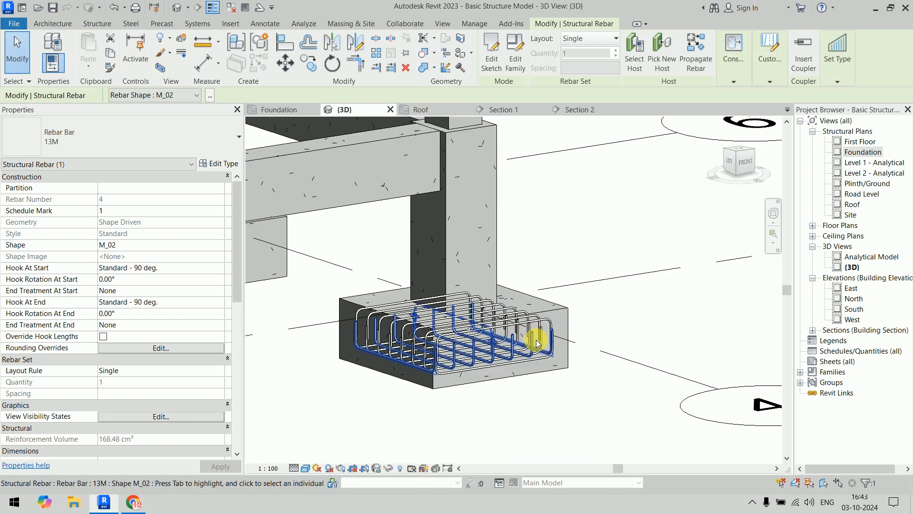
scroll(489, 344, up, 2)
click(586, 39)
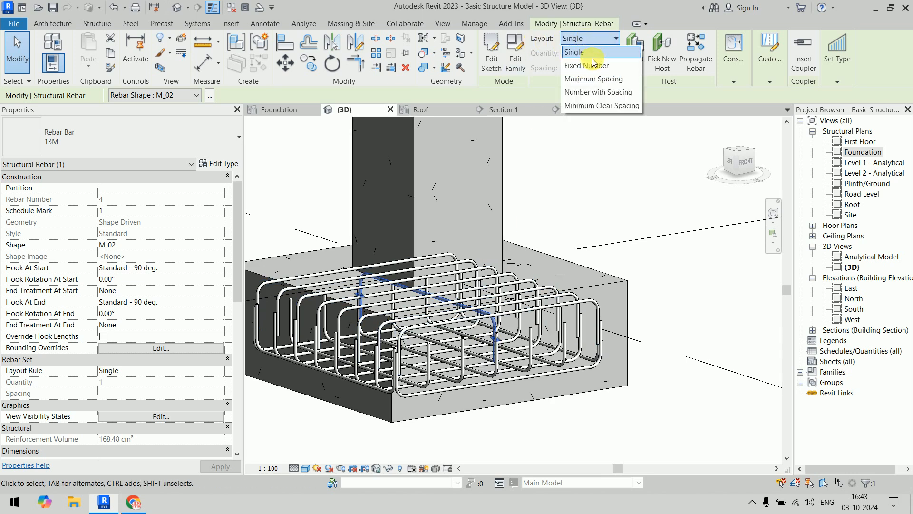
click(585, 78)
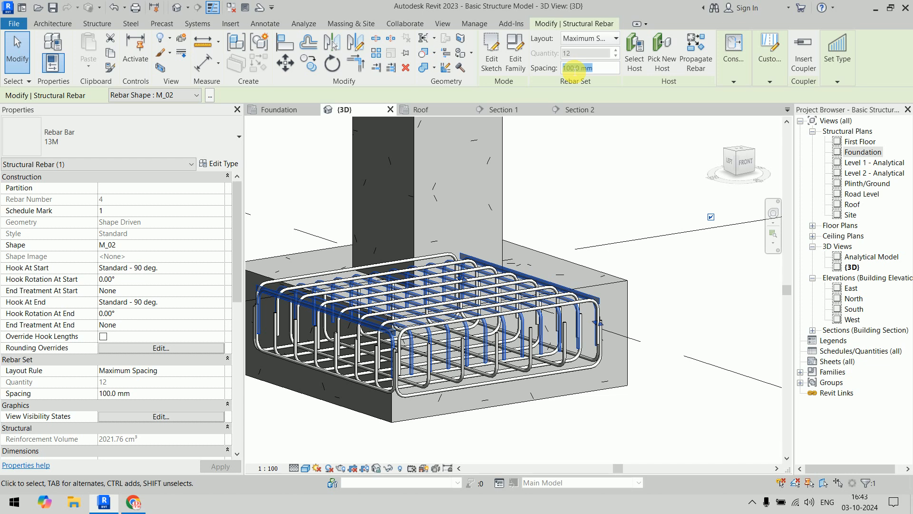
text(120)
key(Return)
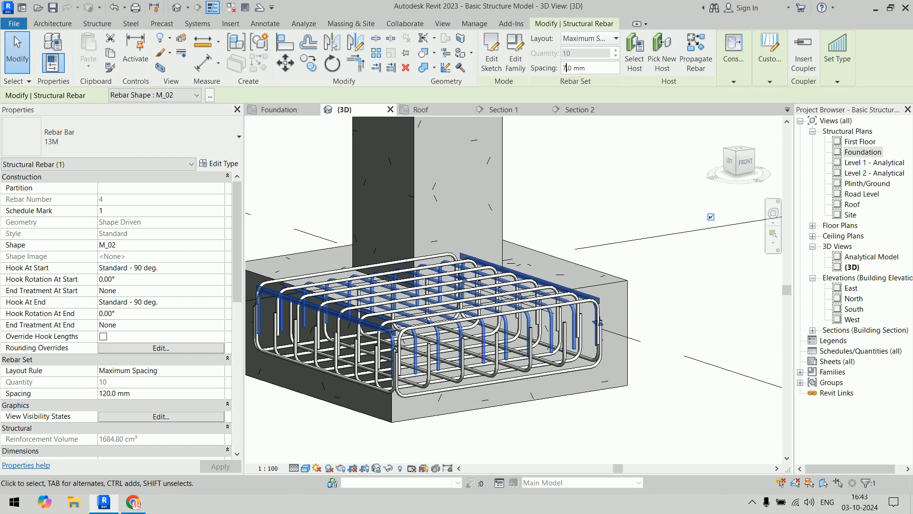
Change the crosswise top bar set to a Fixed Number layout with a quantity of 7
key(Return)
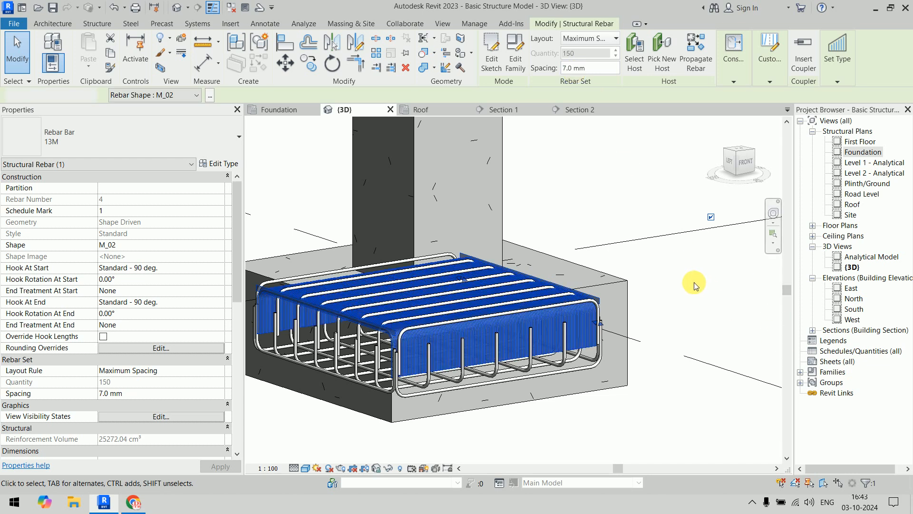
click(695, 281)
click(553, 326)
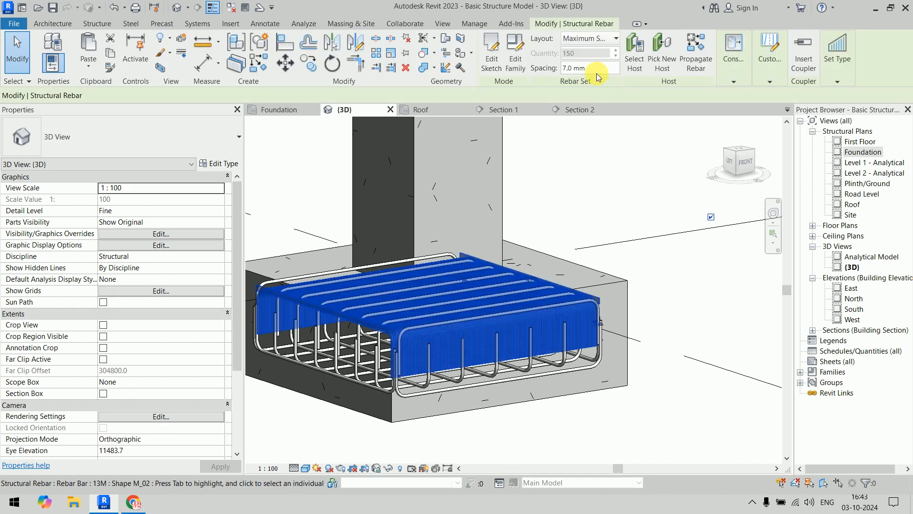
click(605, 41)
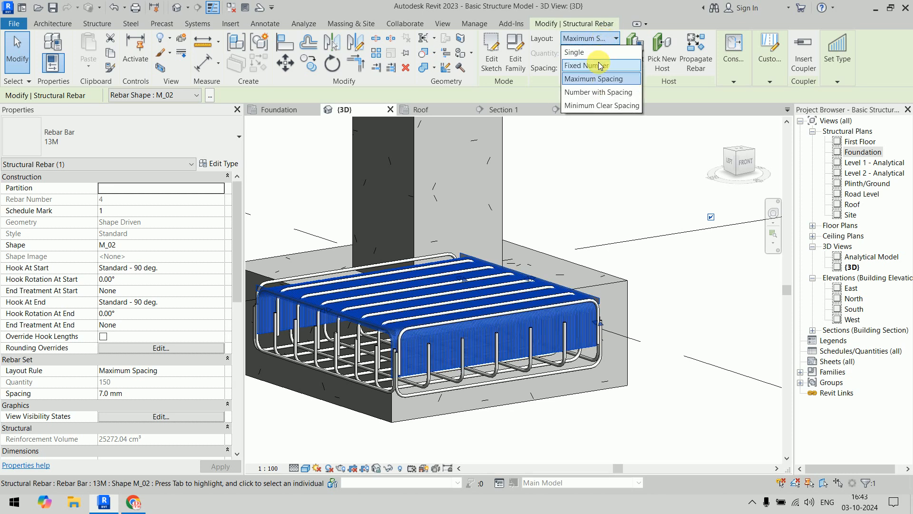
click(598, 67)
click(602, 59)
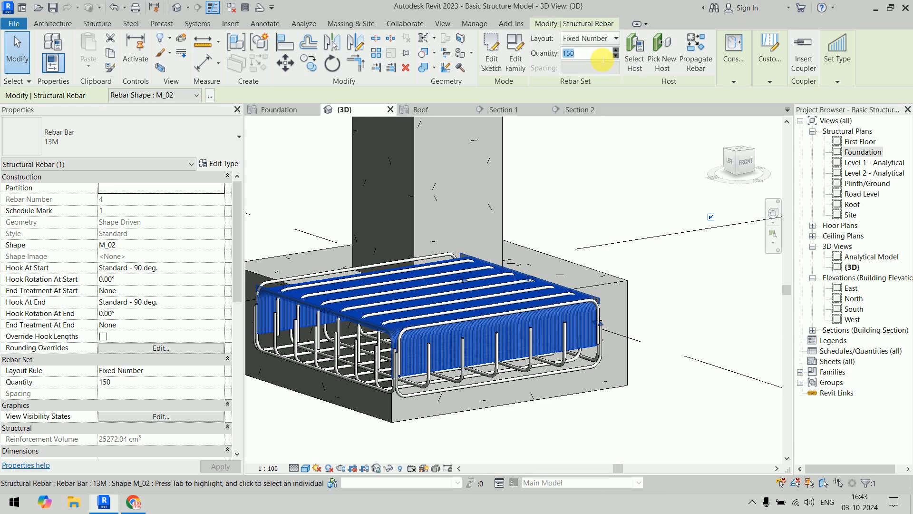
text(7)
key(Return)
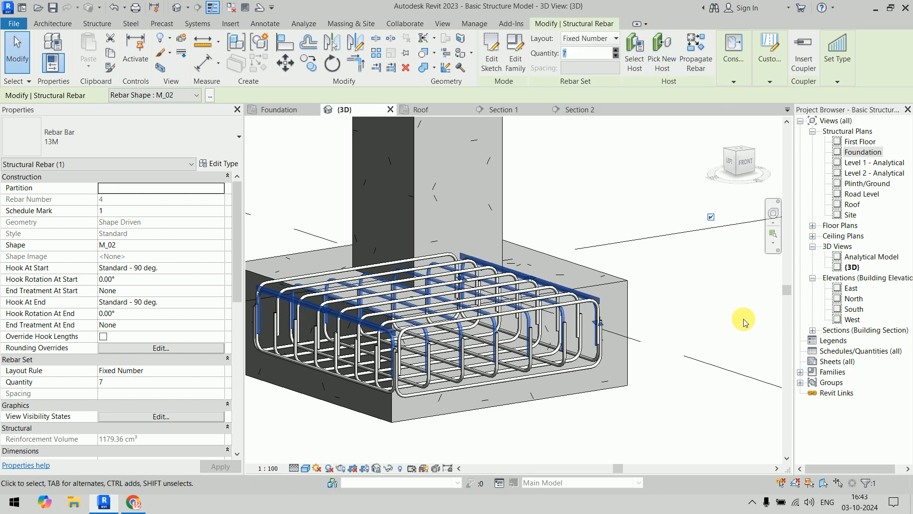
click(648, 310)
Viewing the footing from the left in 3D, pull both ends of the top bar set with 150 mm spacing inward, inside the crosswise bar legs
shift+middle_drag(649, 308, 551, 323)
scroll(550, 323, up, 5)
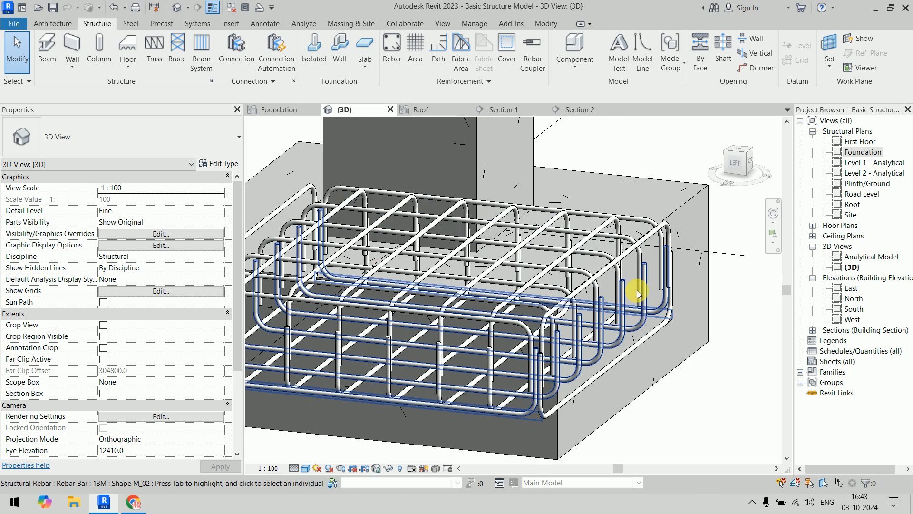
click(630, 263)
shift+middle_drag(630, 264, 658, 238)
scroll(614, 266, up, 5)
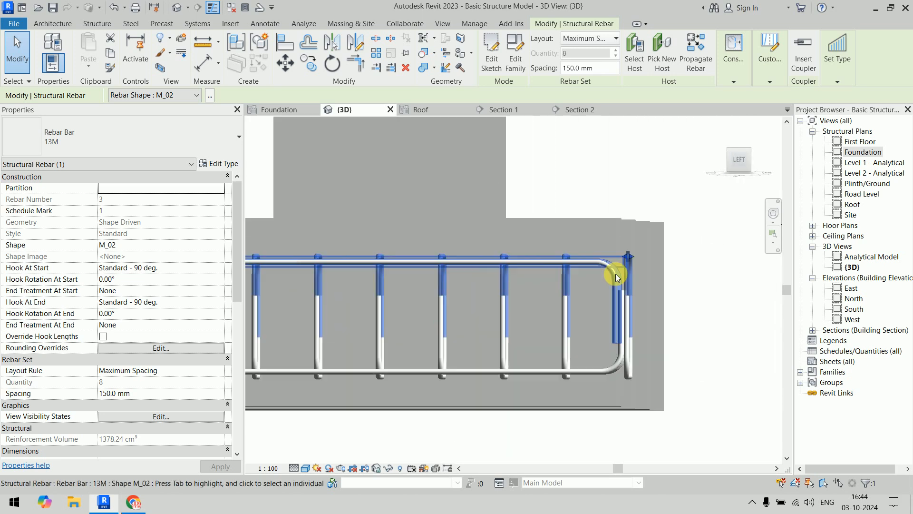
click(726, 170)
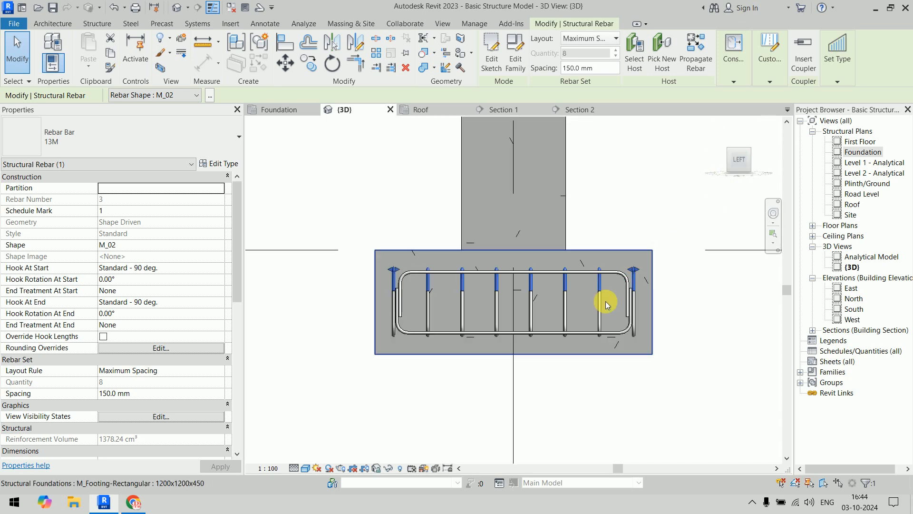
scroll(607, 305, up, 3)
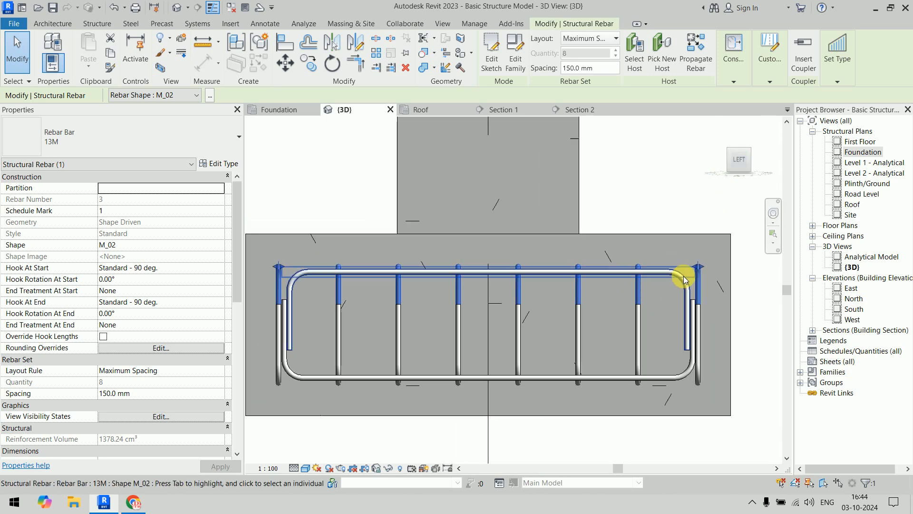
scroll(685, 280, up, 3)
drag(704, 267, 672, 266)
scroll(547, 309, down, 3)
scroll(404, 288, up, 1)
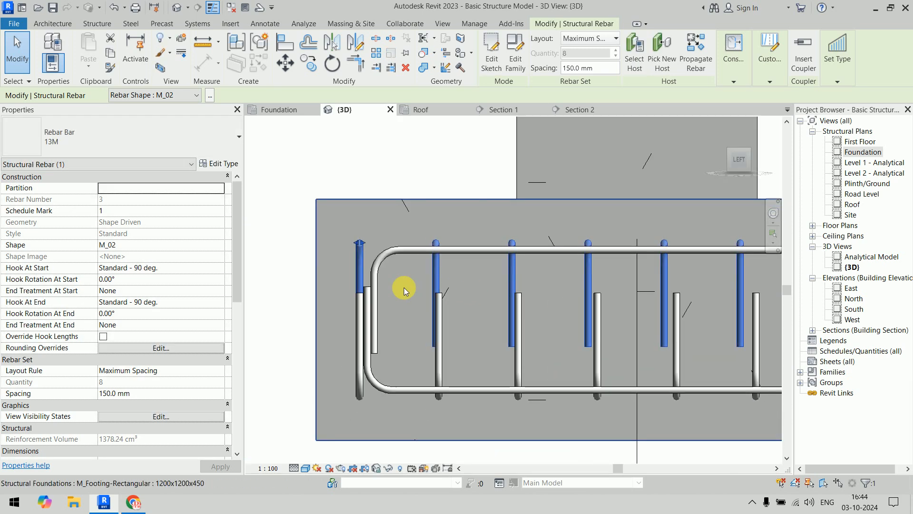
drag(360, 243, 386, 249)
click(296, 174)
Try shifting the end leg of the crosswise bottom bar set inward, and return it to its place
scroll(381, 168, down, 5)
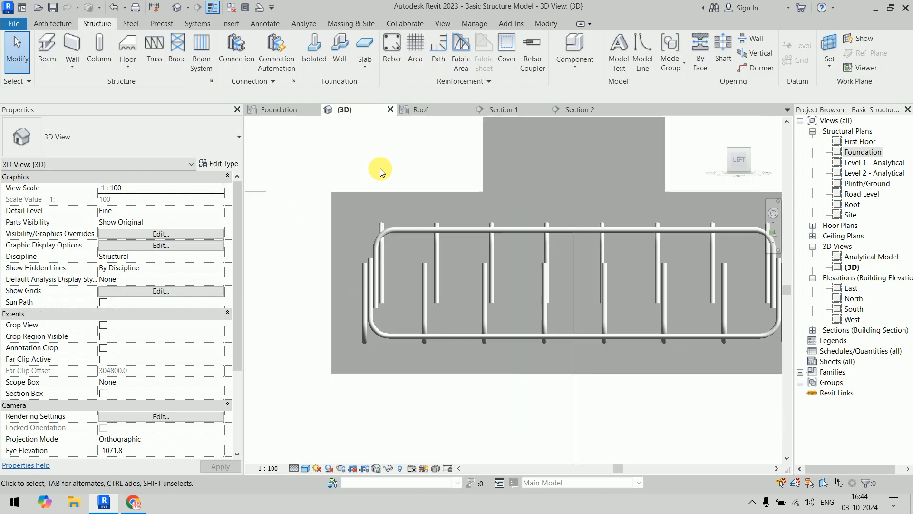
scroll(372, 271, up, 4)
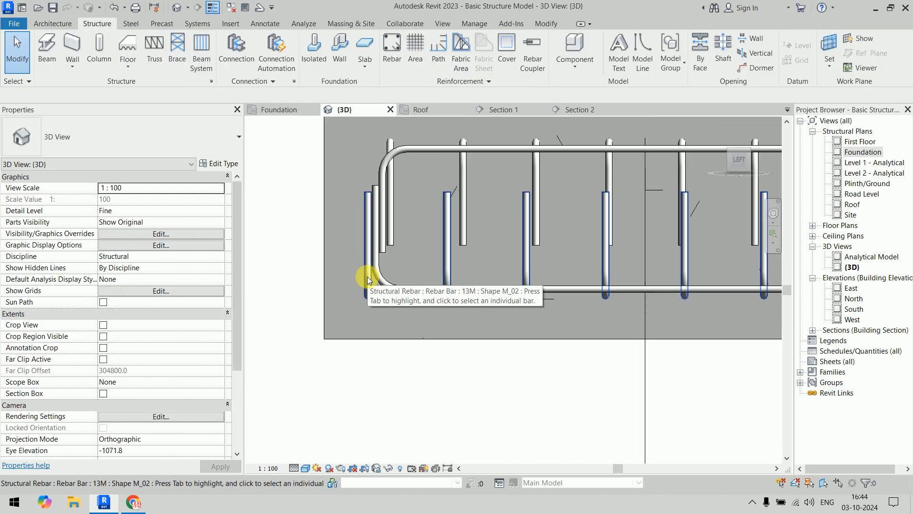
click(361, 282)
mouse_move(373, 241)
mouse_down()
mouse_move(407, 238)
mouse_move(384, 235)
mouse_up()
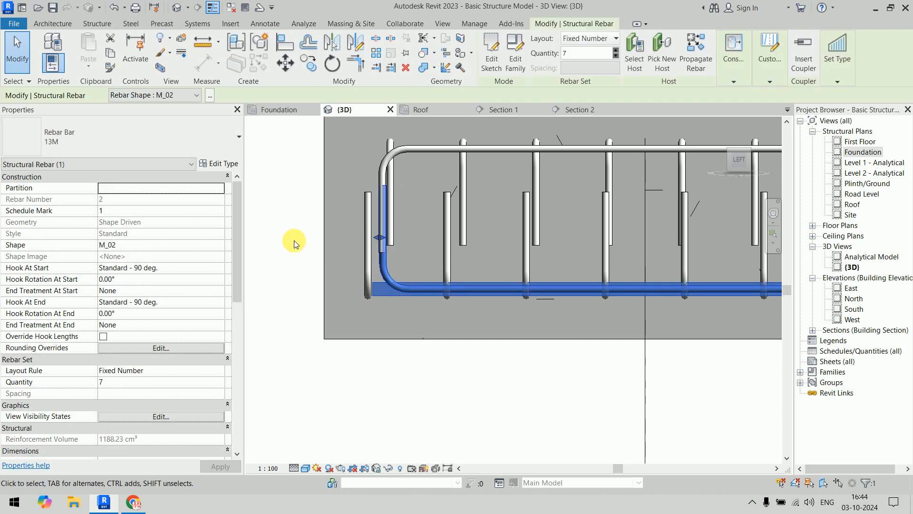
scroll(381, 253, up, 3)
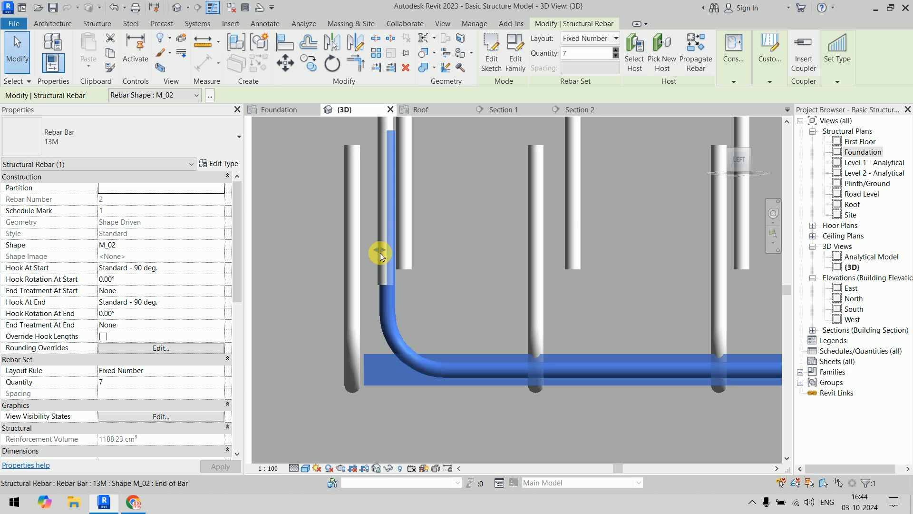
drag(380, 251, 347, 293)
scroll(275, 253, down, 5)
click(291, 261)
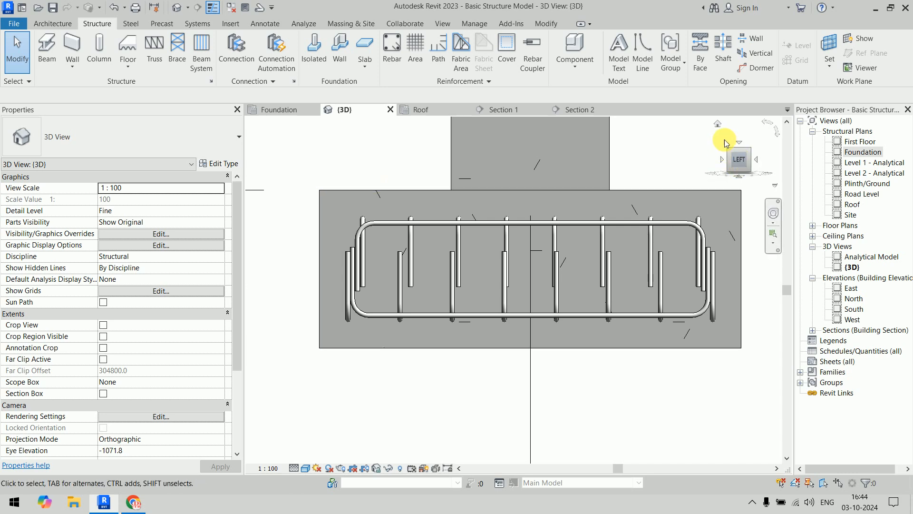
Return the {3D} view to its home orientation and examine the reinforced footing up close
drag(724, 125, 546, 418)
scroll(547, 418, up, 8)
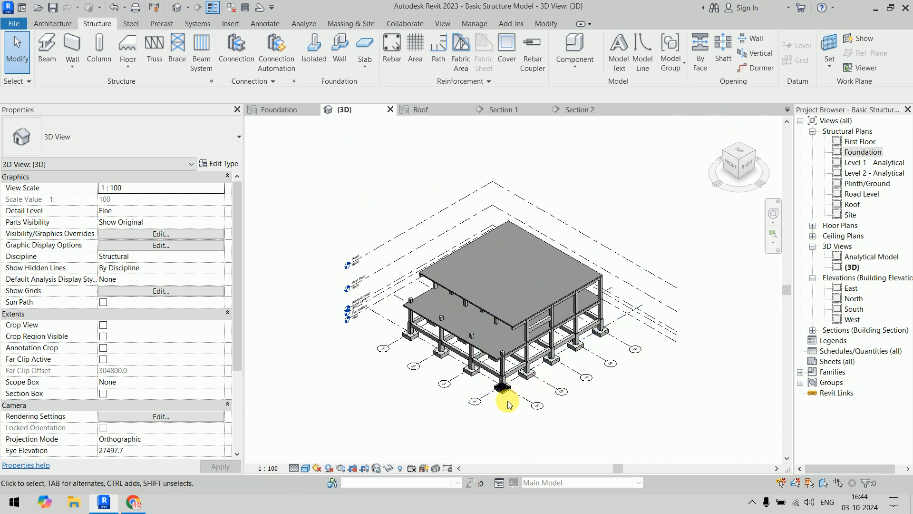
scroll(500, 344, up, 3)
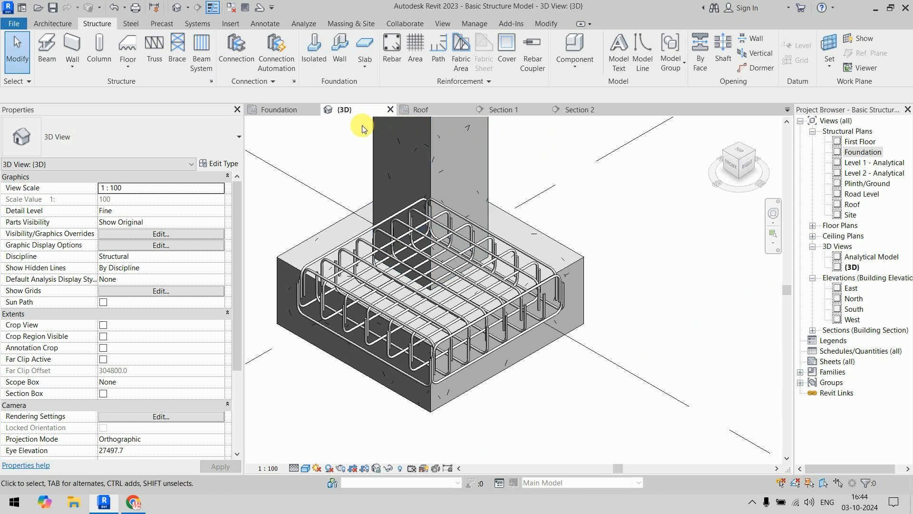
In the Foundation plan, select the footing at grids 4 and 5 and filter the selection to Structural Rebar only
click(295, 110)
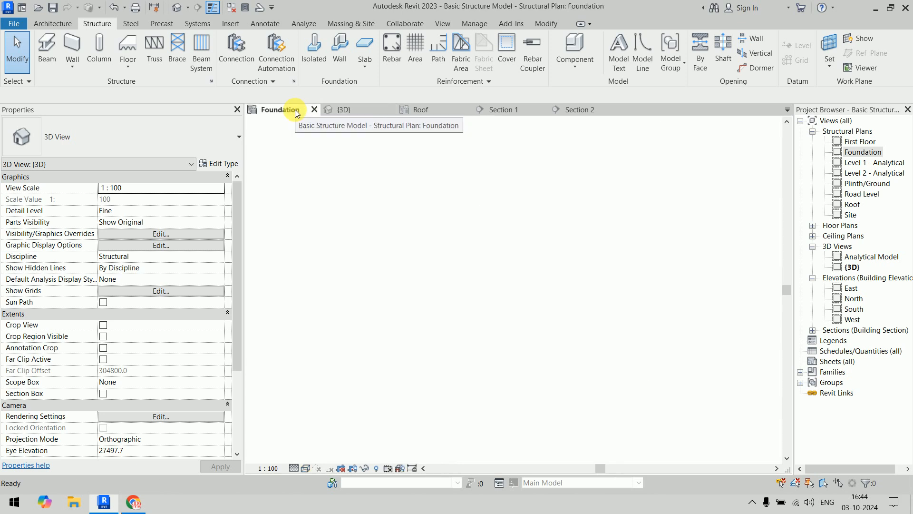
middle_drag(453, 413, 436, 402)
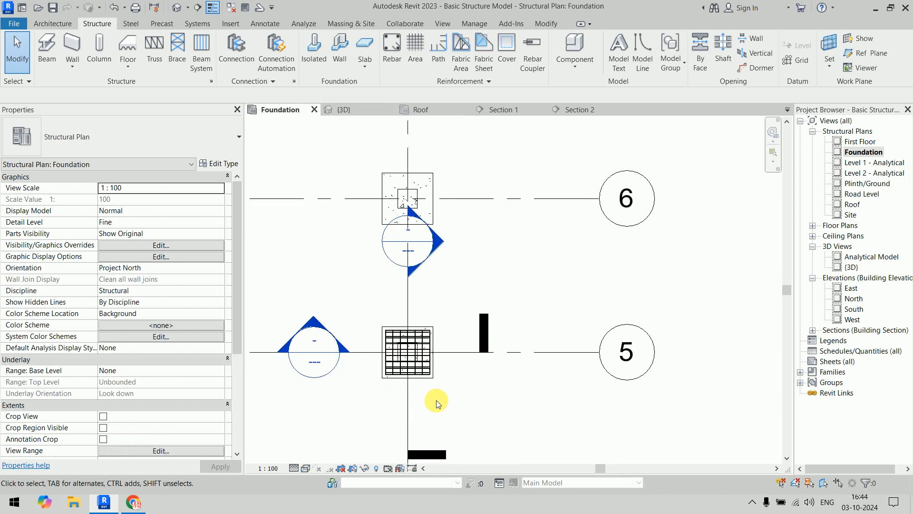
drag(361, 312, 460, 396)
click(514, 48)
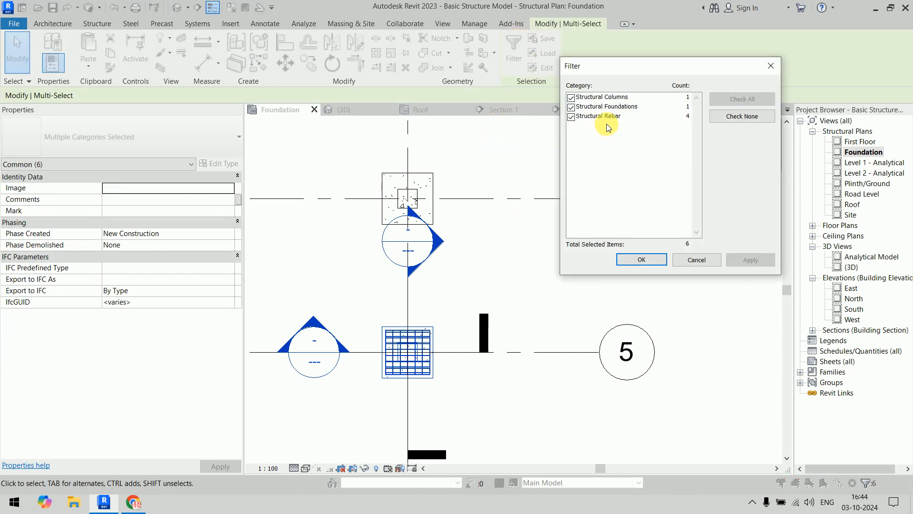
click(746, 119)
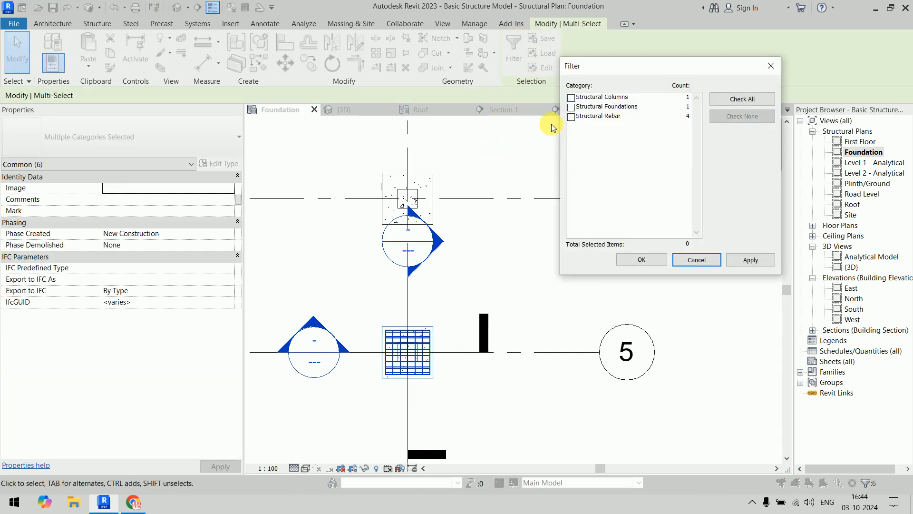
click(638, 260)
scroll(575, 281, down, 3)
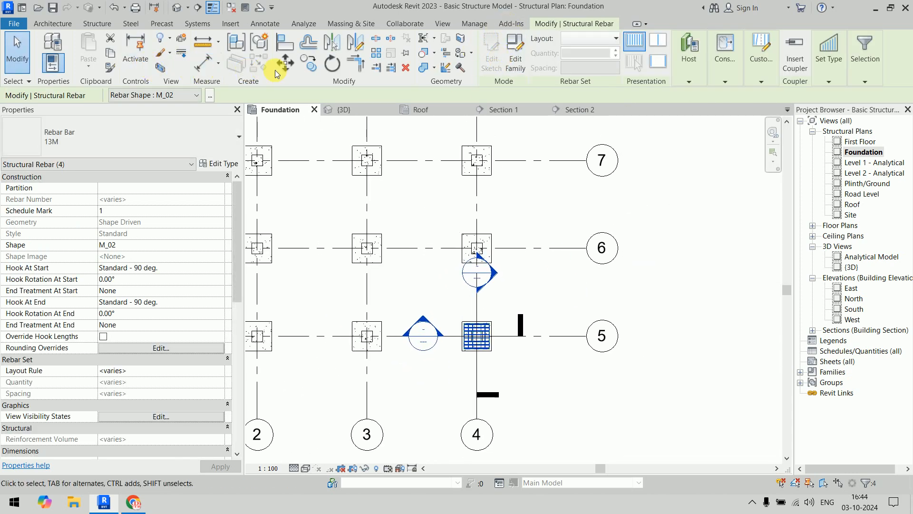
Copy the selected rebar with Constrain and Multiple enabled from grid 5 to the footings on grids 6, 7, 8 and 9 along grid 4
click(317, 66)
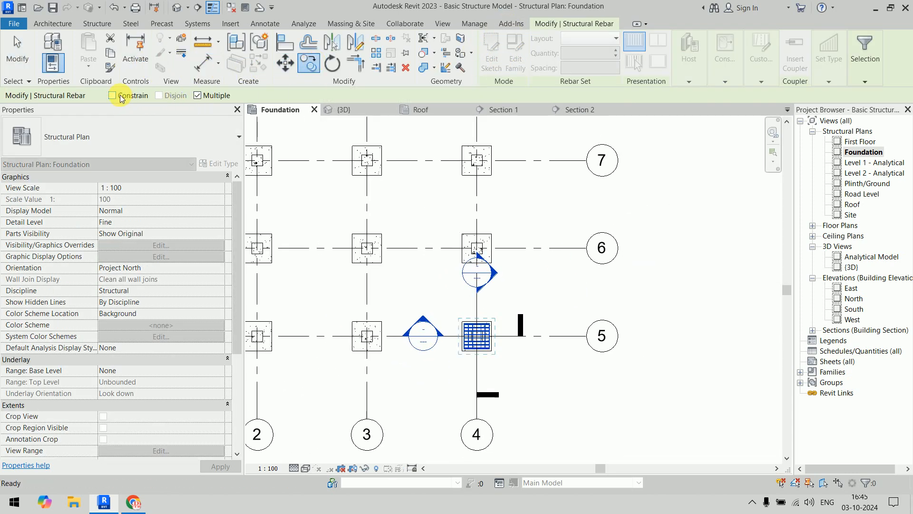
click(120, 97)
click(551, 336)
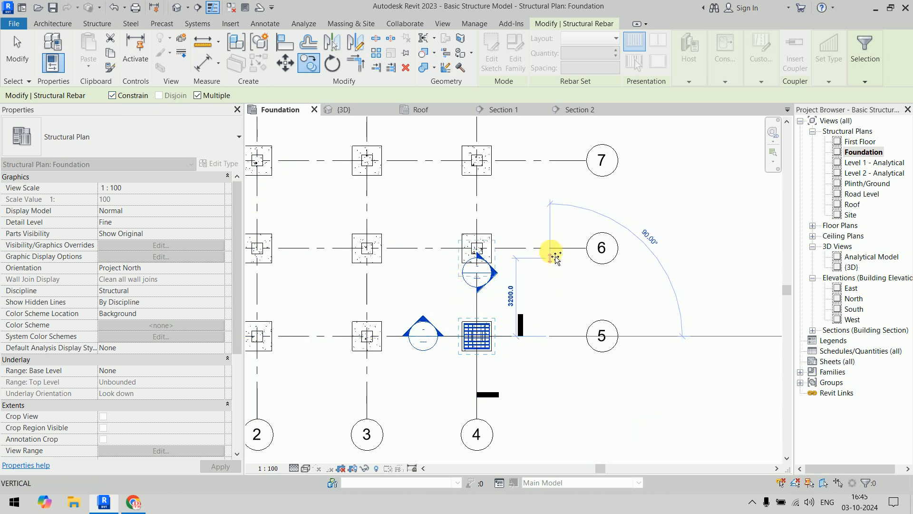
click(552, 250)
click(542, 160)
middle_drag(542, 160, 540, 325)
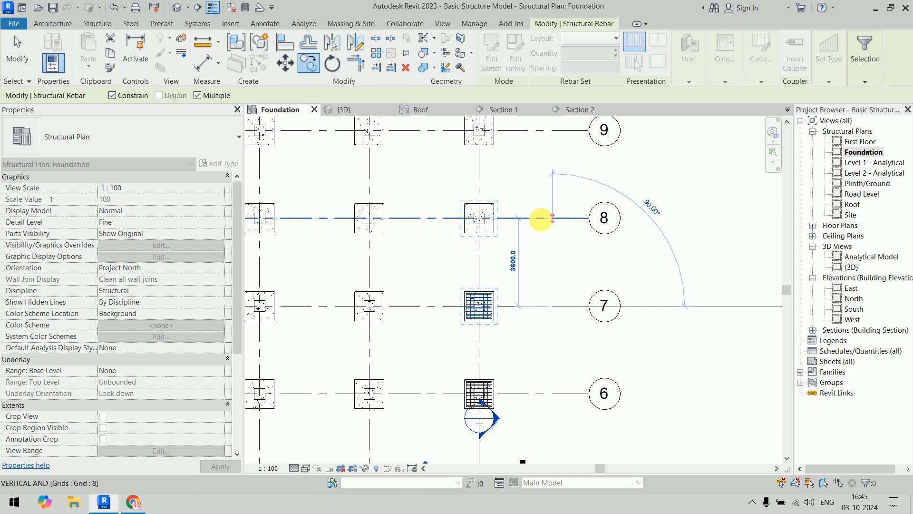
click(546, 217)
click(540, 131)
mouse_move(551, 214)
middle_down()
mouse_move(555, 298)
mouse_move(562, 224)
middle_up()
scroll(575, 207, down, 2)
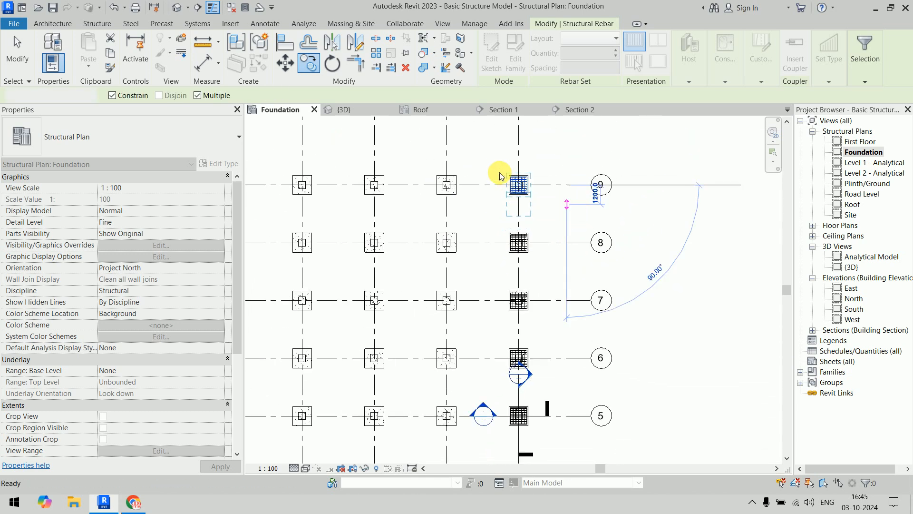
key(Escape)
key(Escape)
Select only the Structural Rebar of all five footings on grid 4 and copy it to the footings on grids 3, 2 and 1
drag(482, 148, 574, 462)
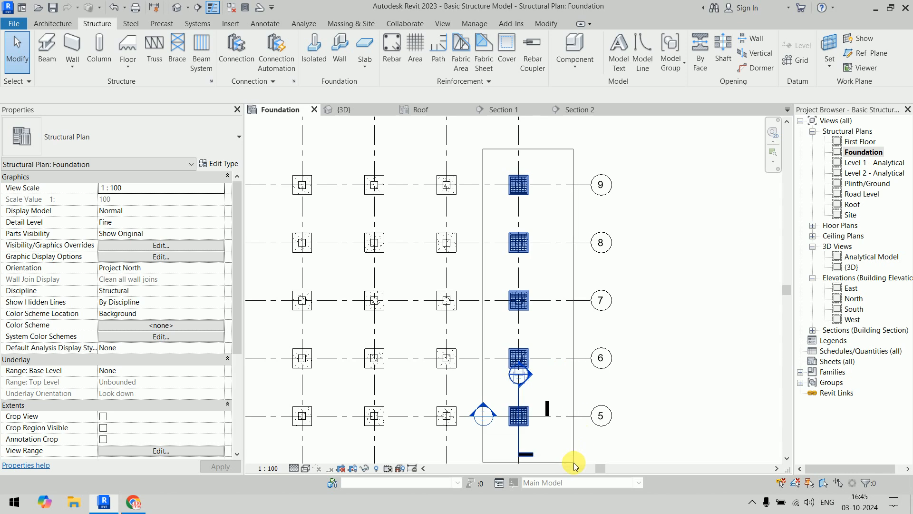
click(514, 50)
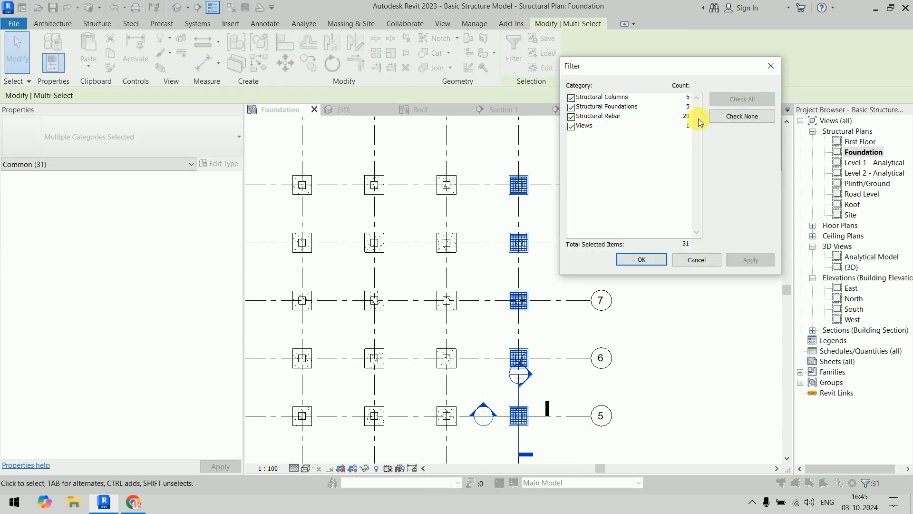
click(742, 116)
click(571, 116)
click(634, 259)
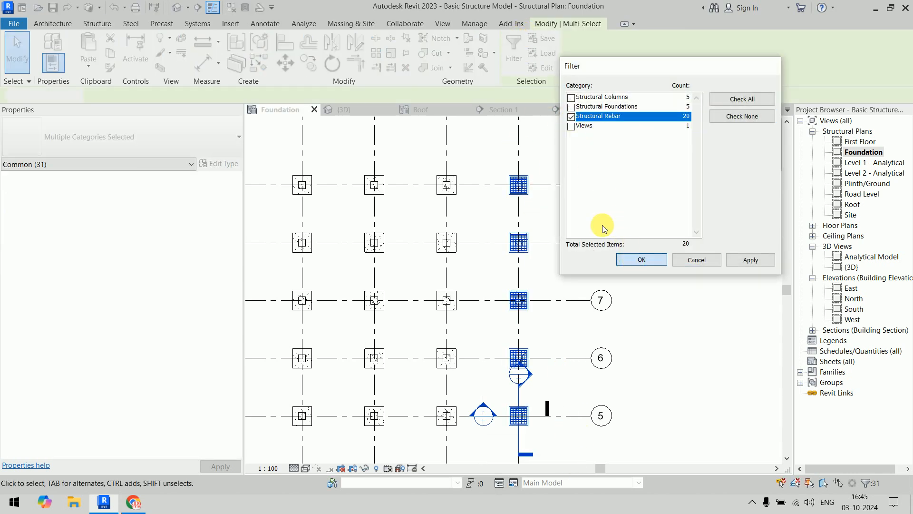
click(313, 64)
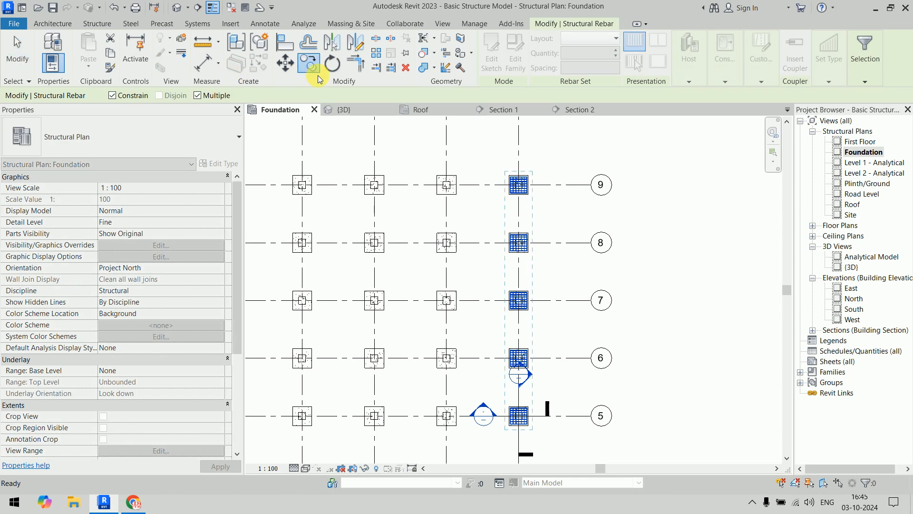
click(447, 149)
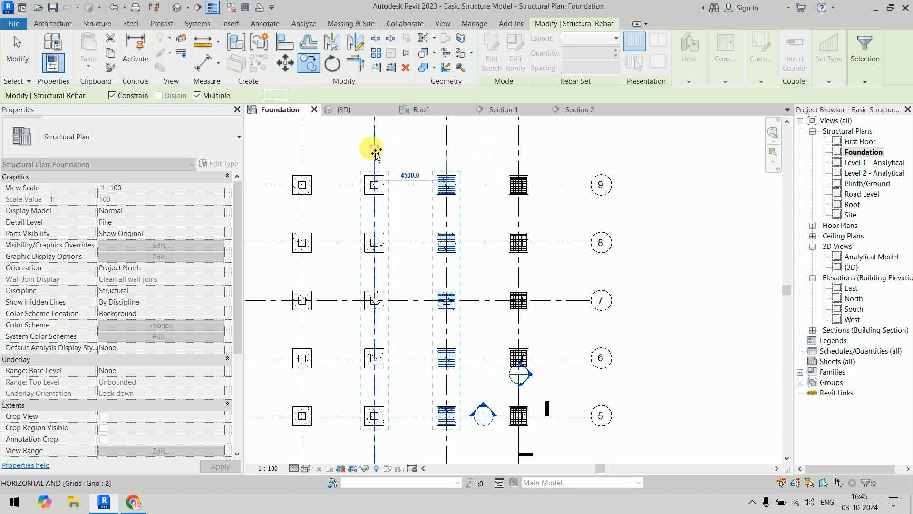
click(352, 150)
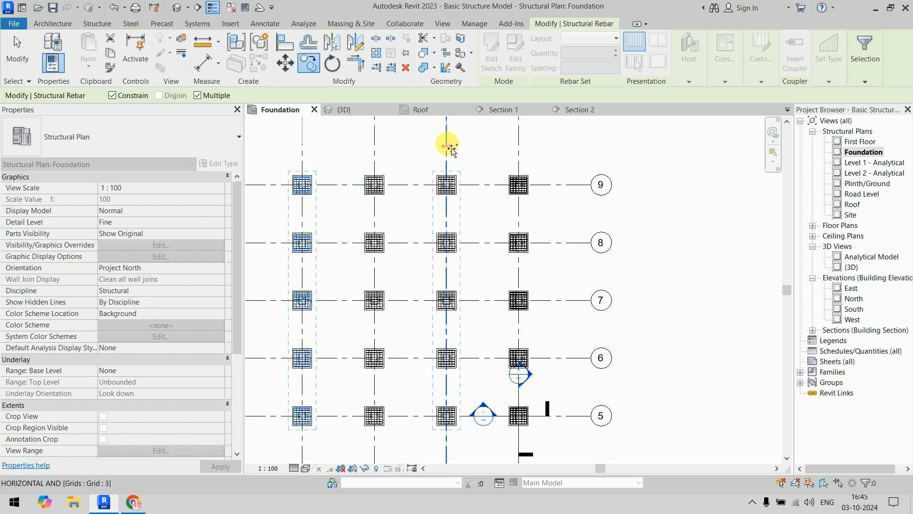
Examine the copied reinforcement in all the building's footings in the {3D} view
click(358, 109)
scroll(518, 213, down, 6)
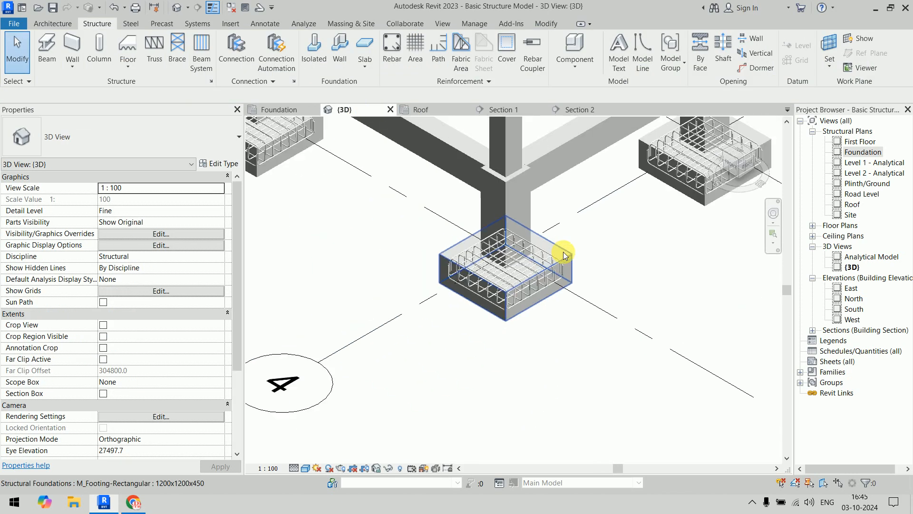
middle_drag(641, 238, 412, 220)
scroll(618, 305, up, 5)
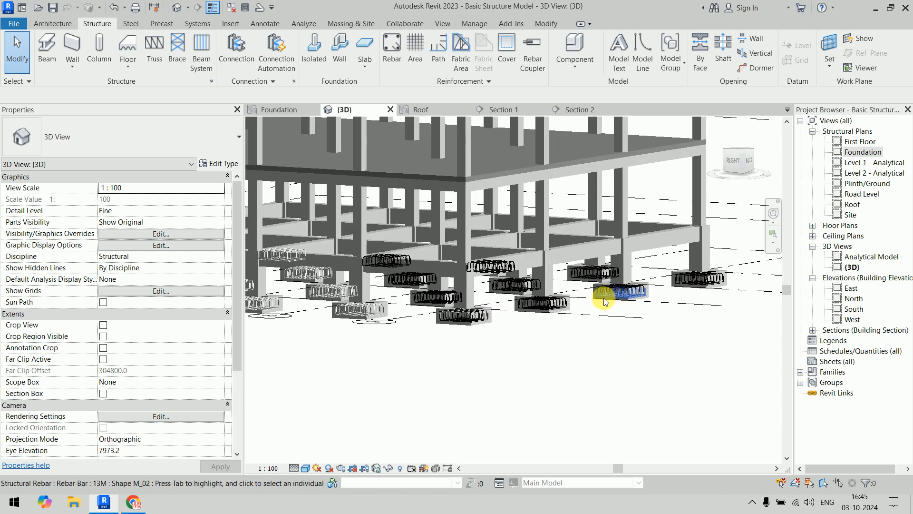
scroll(647, 369, down, 5)
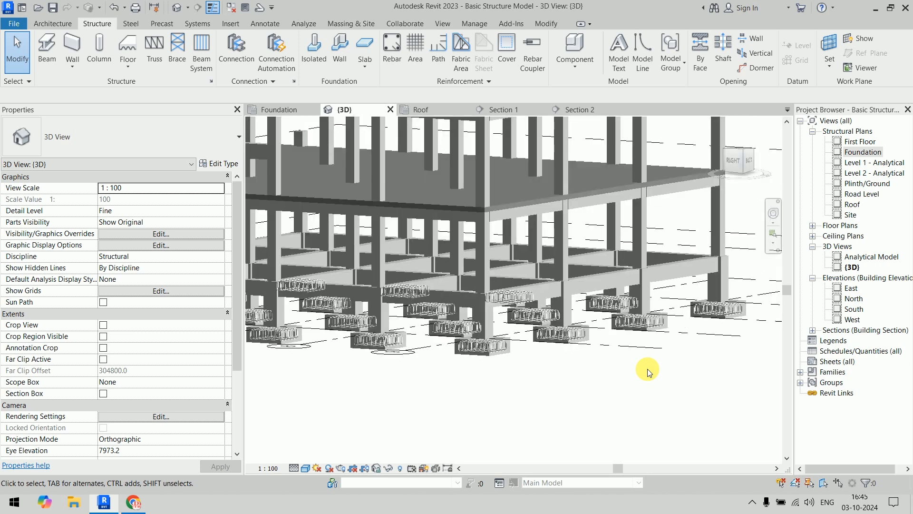
Open Section 1 and inspect the 450x450 column standing on the footing, between the Foundation and Plinth/Ground levels
shift+middle_drag(400, 409, 624, 414)
click(502, 110)
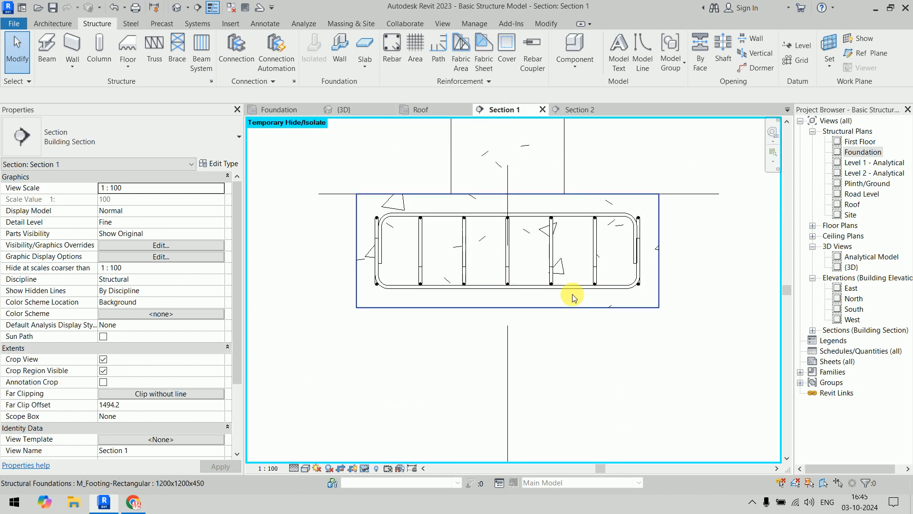
scroll(573, 296, down, 4)
scroll(545, 372, up, 5)
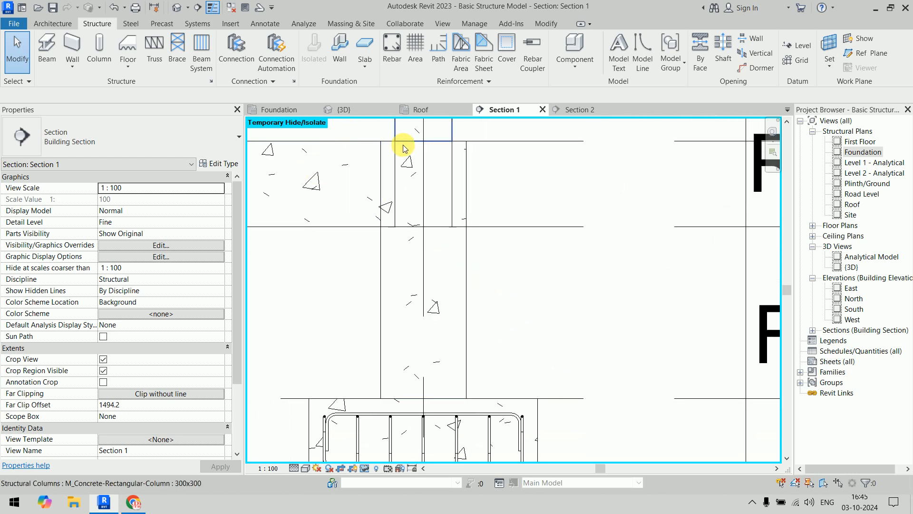
click(427, 258)
middle_drag(526, 279, 554, 285)
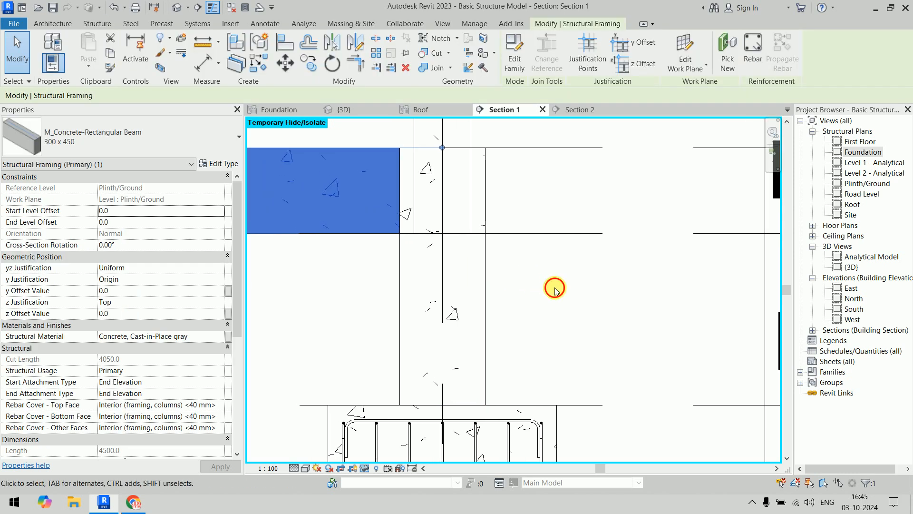
click(555, 289)
click(487, 302)
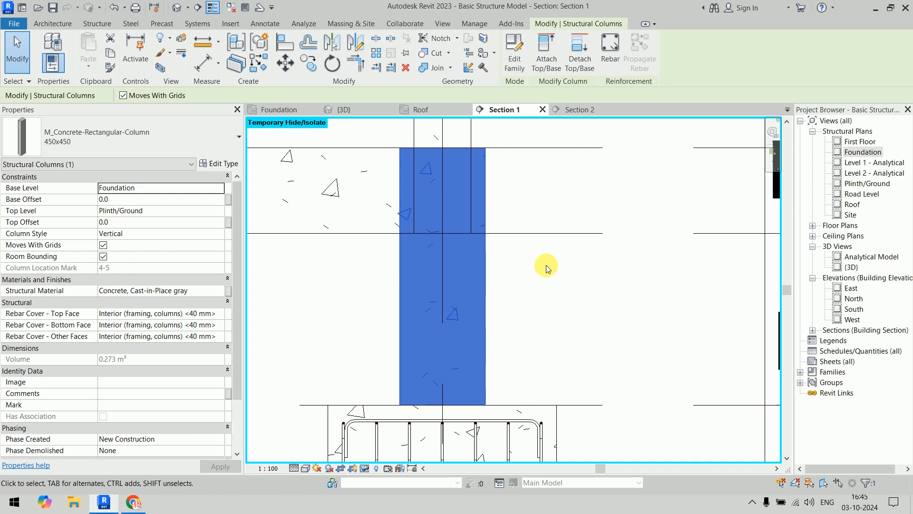
scroll(546, 267, down, 3)
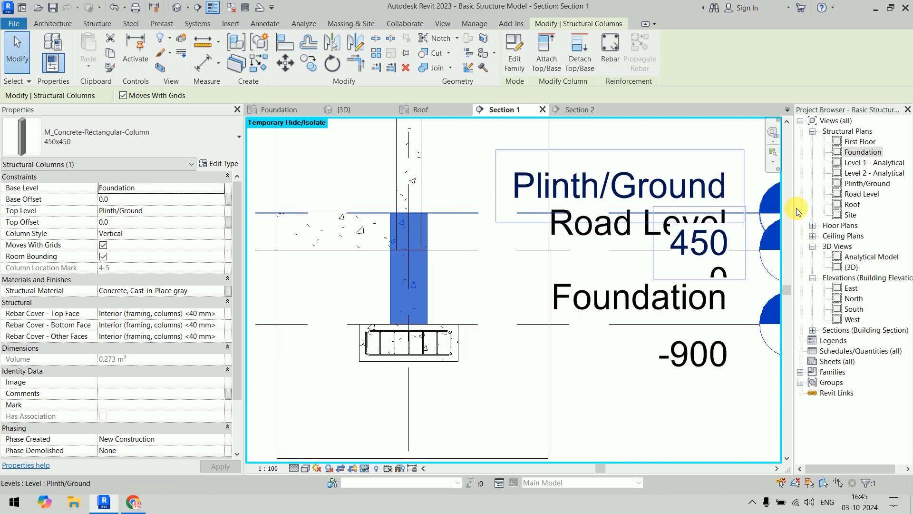
Open the Plinth/Ground structural plan and examine the 450x450 column at grids 4 and 5
double_click(867, 186)
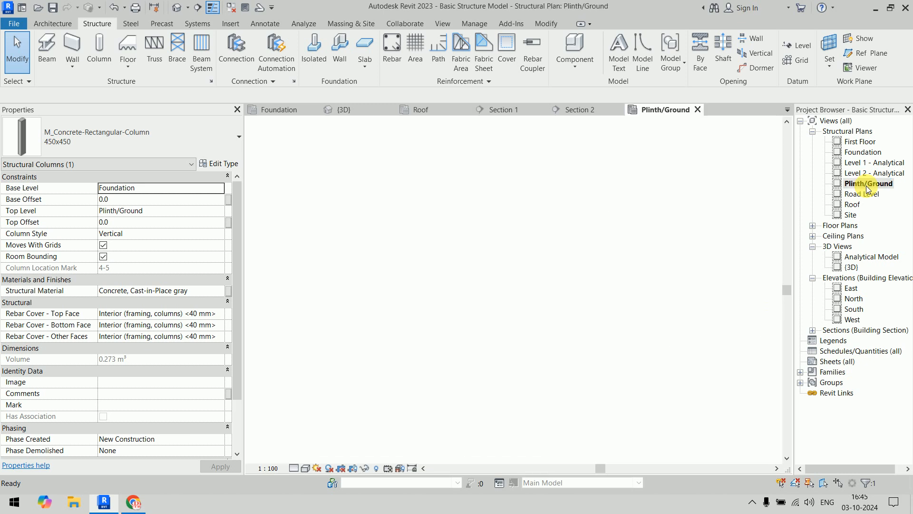
scroll(590, 349, up, 2)
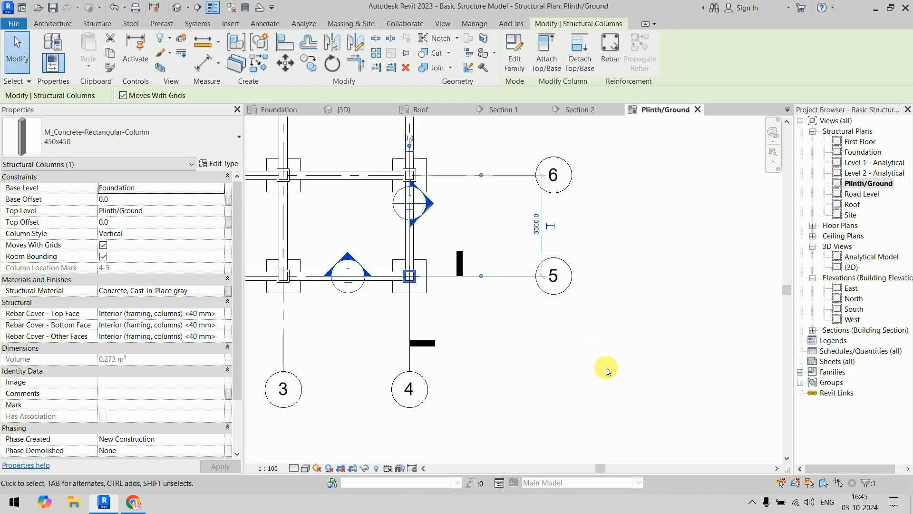
click(495, 317)
scroll(496, 316, up, 5)
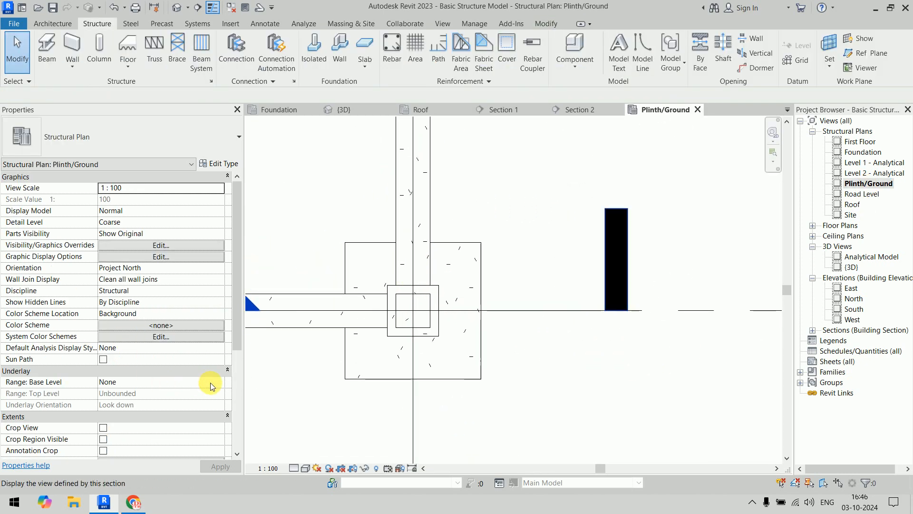
scroll(422, 345, up, 3)
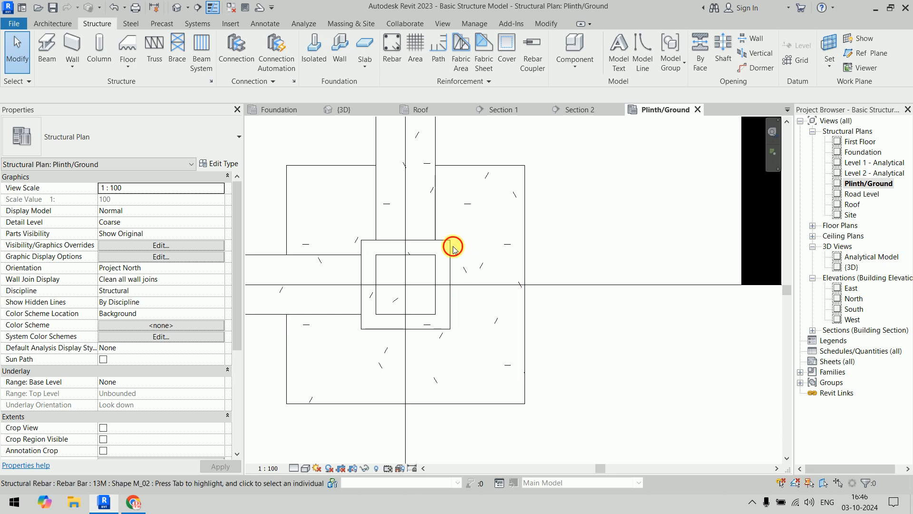
click(450, 251)
click(588, 354)
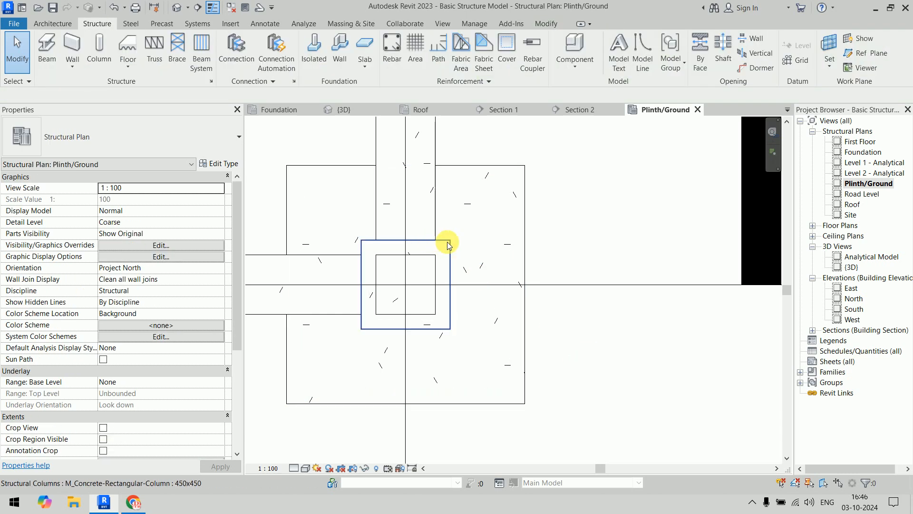
click(450, 275)
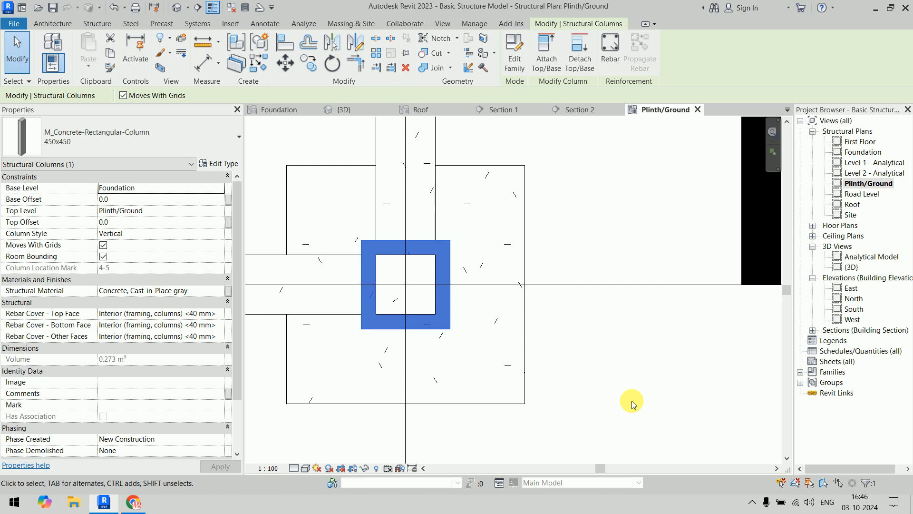
Open the Road Level structural plan and select the 450x450 column at grids 4 and 5
double_click(860, 195)
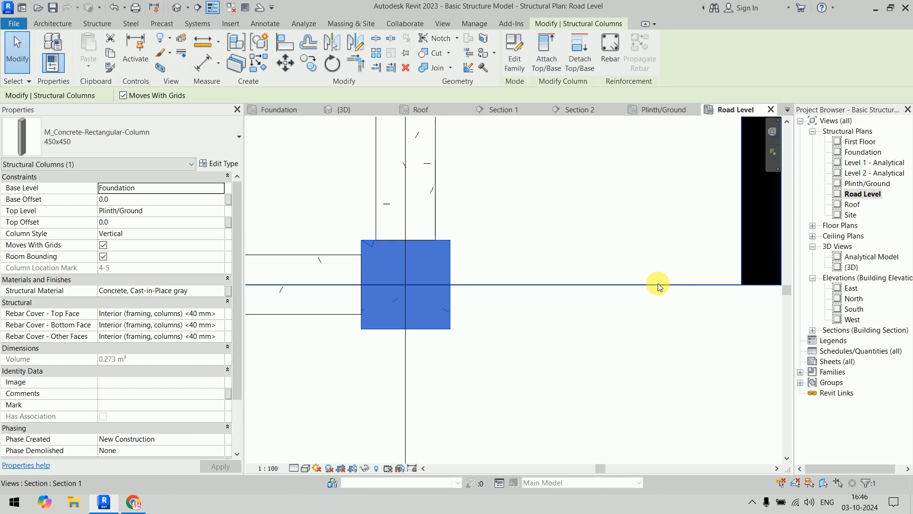
click(546, 230)
click(458, 258)
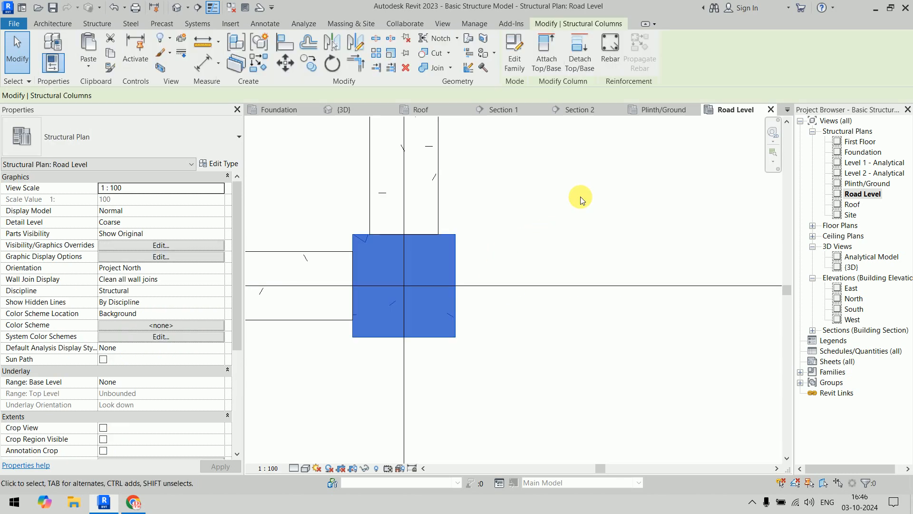
click(581, 198)
scroll(495, 258, up, 1)
scroll(507, 257, up, 1)
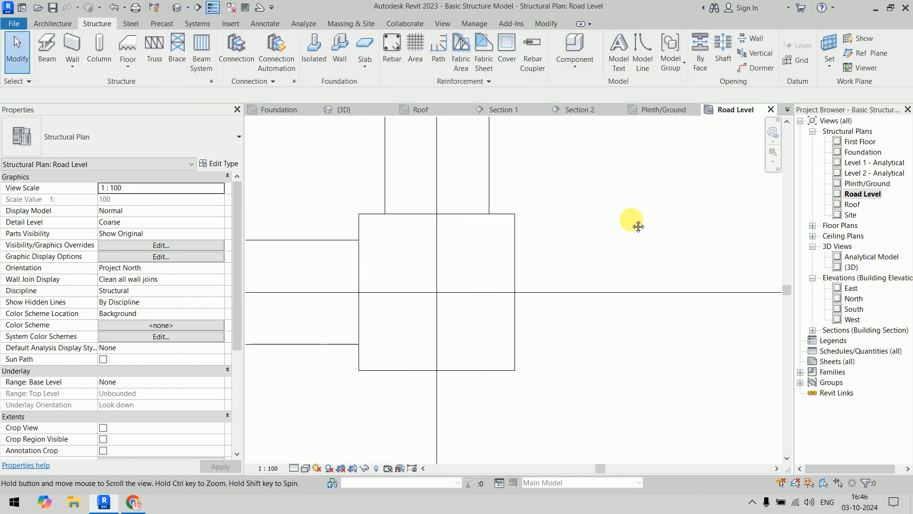
click(527, 237)
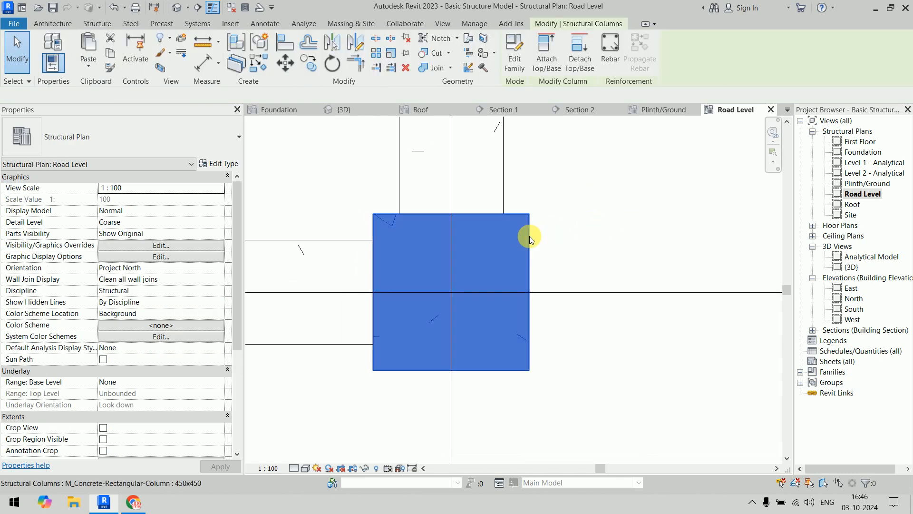
click(612, 70)
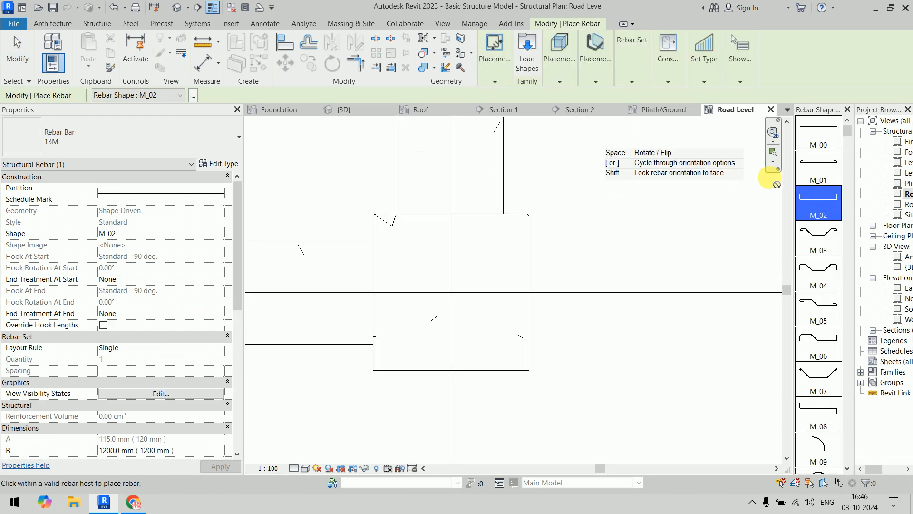
click(819, 128)
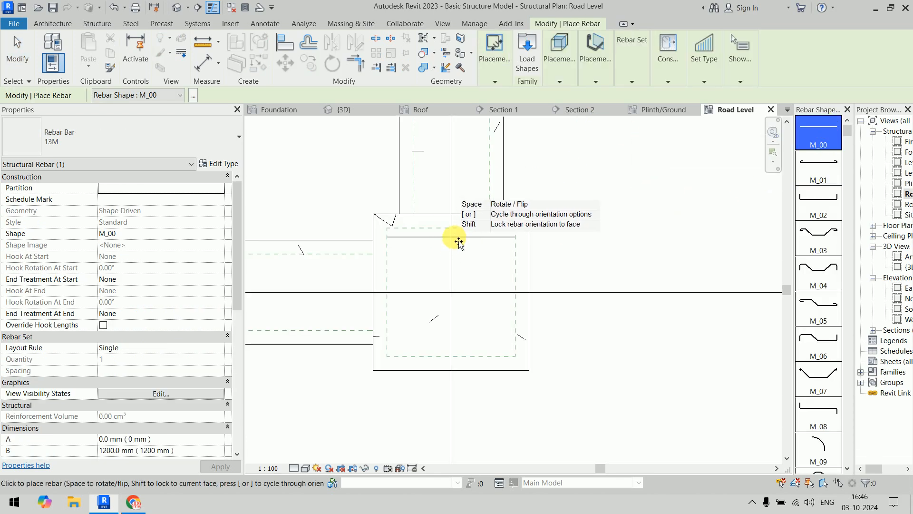
click(596, 83)
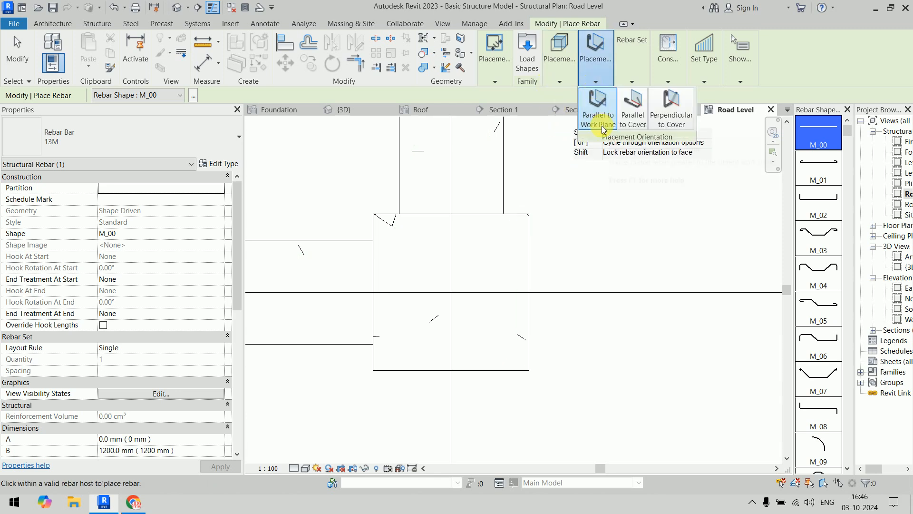
click(664, 128)
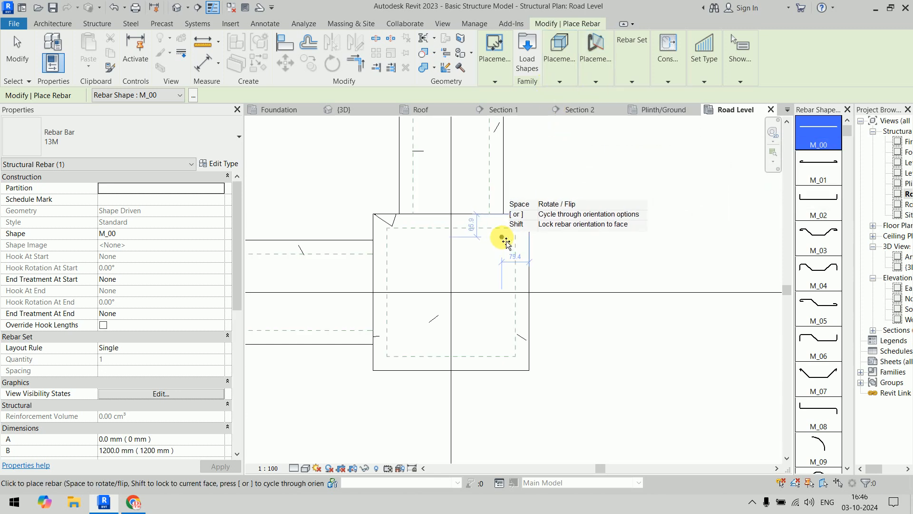
scroll(390, 248, up, 2)
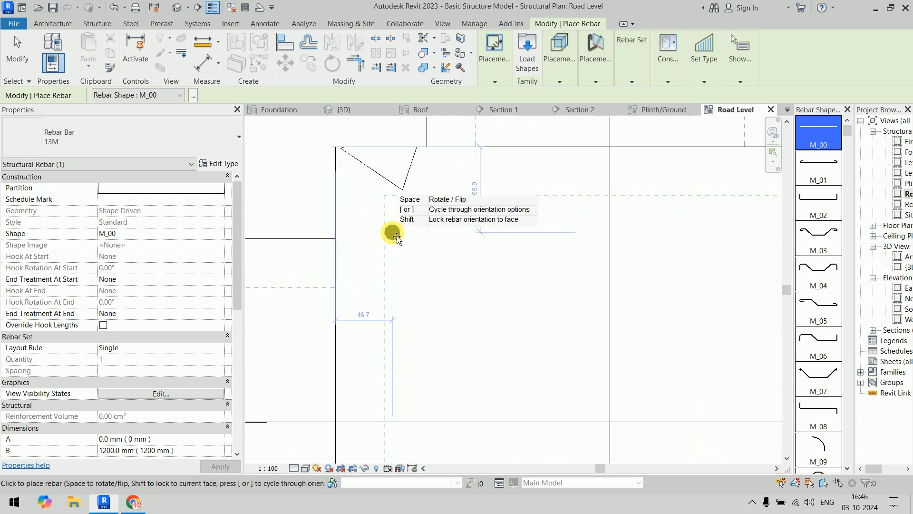
right_click(396, 237)
click(405, 239)
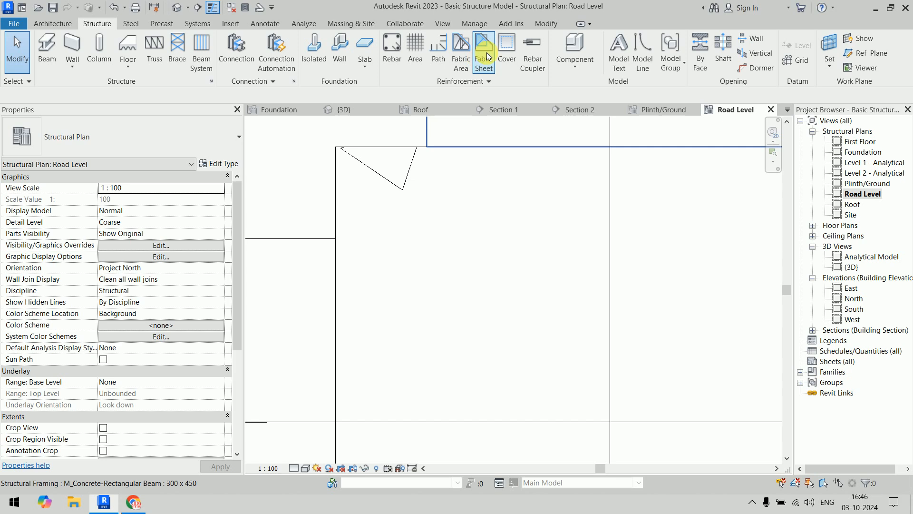
Start the Rebar command on the 450x450 column and choose the M_T1 rebar shape
scroll(424, 223, down, 2)
click(517, 198)
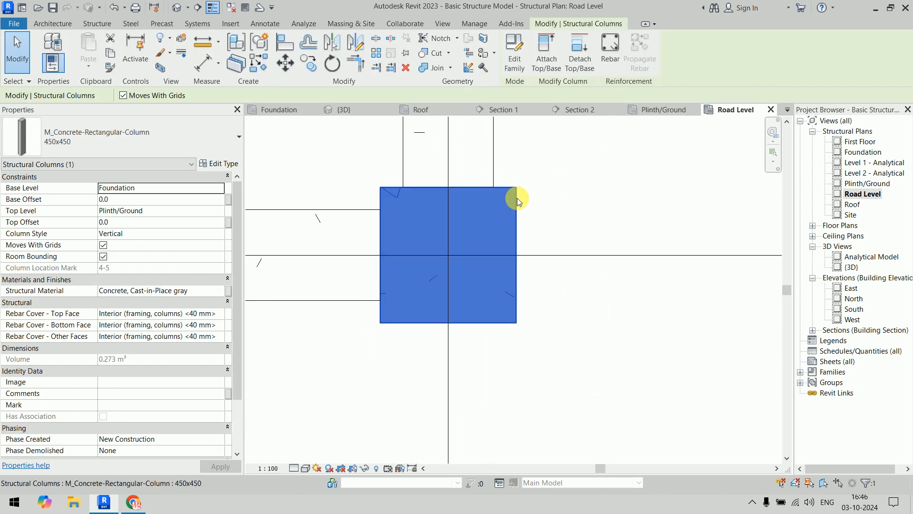
key(r)
key(b)
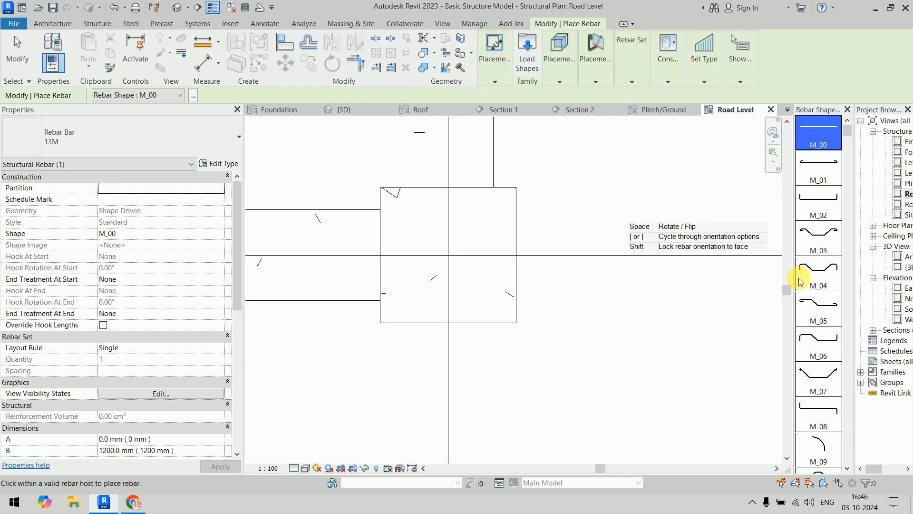
scroll(809, 292, down, 3)
scroll(811, 296, down, 12)
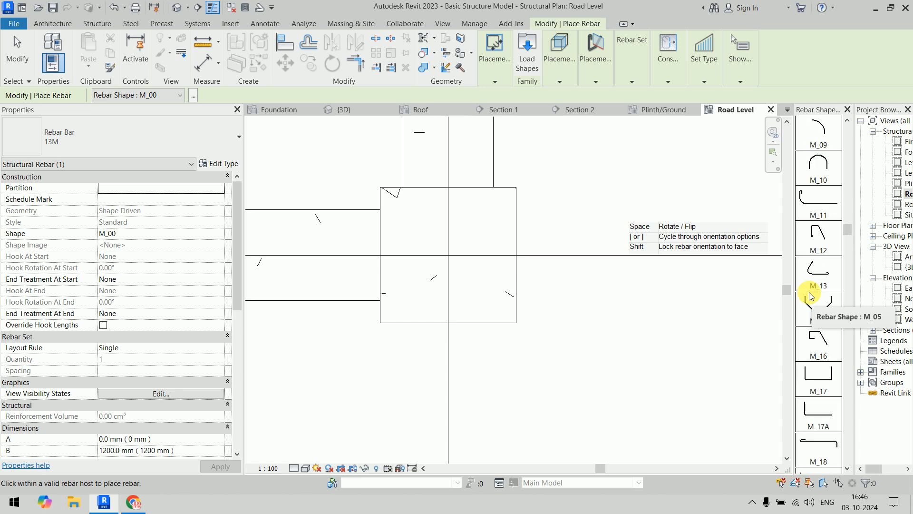
scroll(811, 296, down, 8)
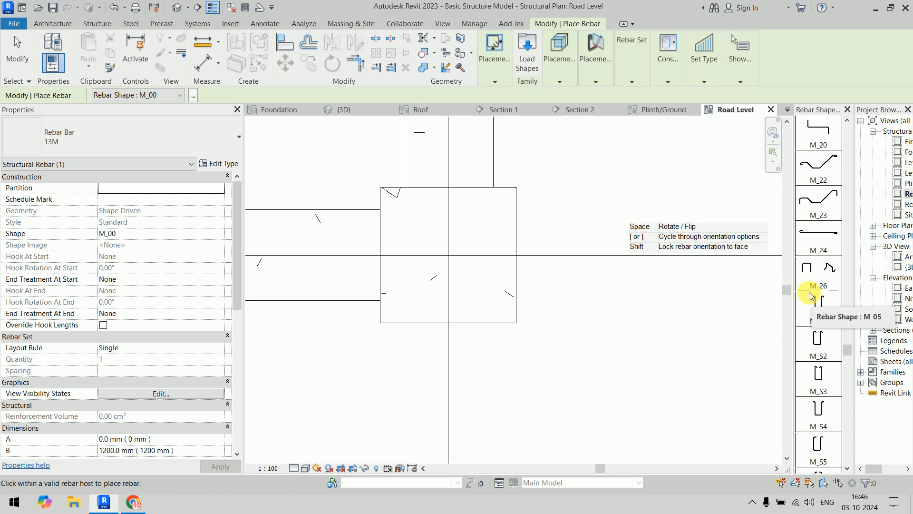
scroll(813, 324, down, 3)
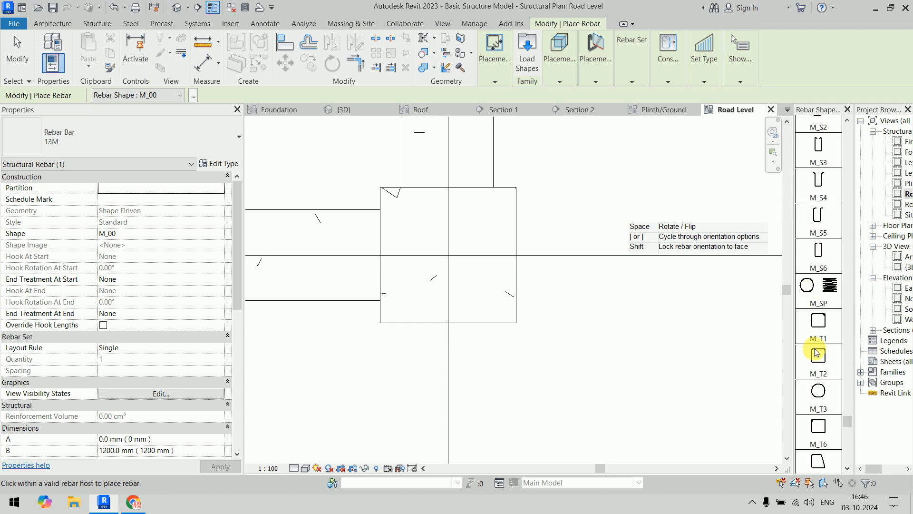
click(824, 333)
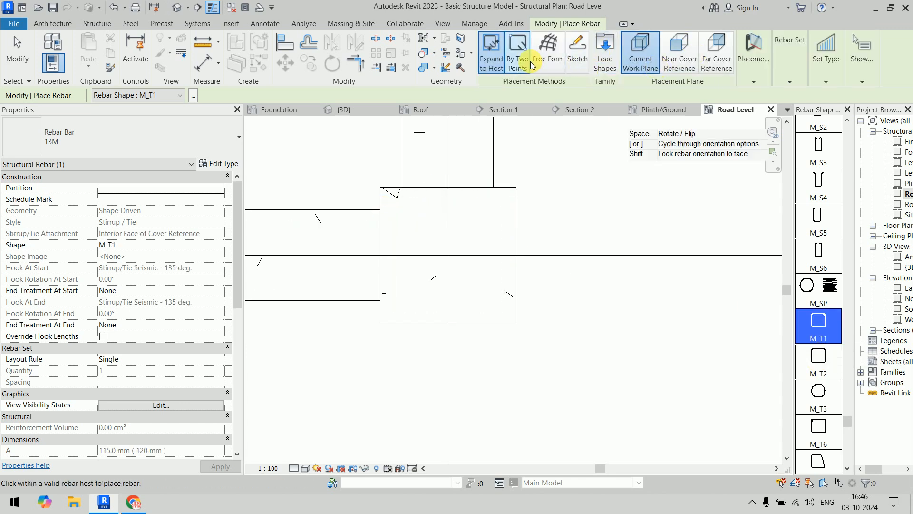
Place a 13M M_T1 tie in the column, Parallel to Work Plane, with its hooks rotated to the column's upper-left corner
click(747, 73)
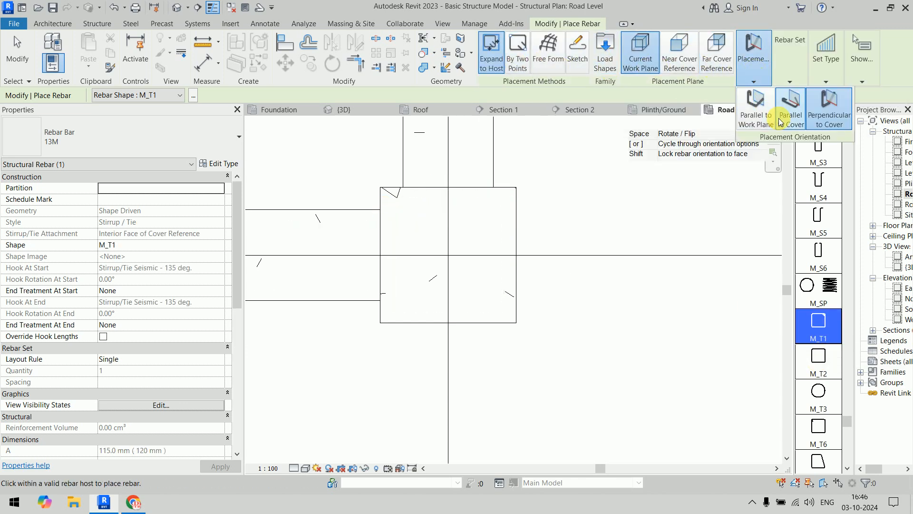
click(760, 119)
scroll(434, 240, up, 5)
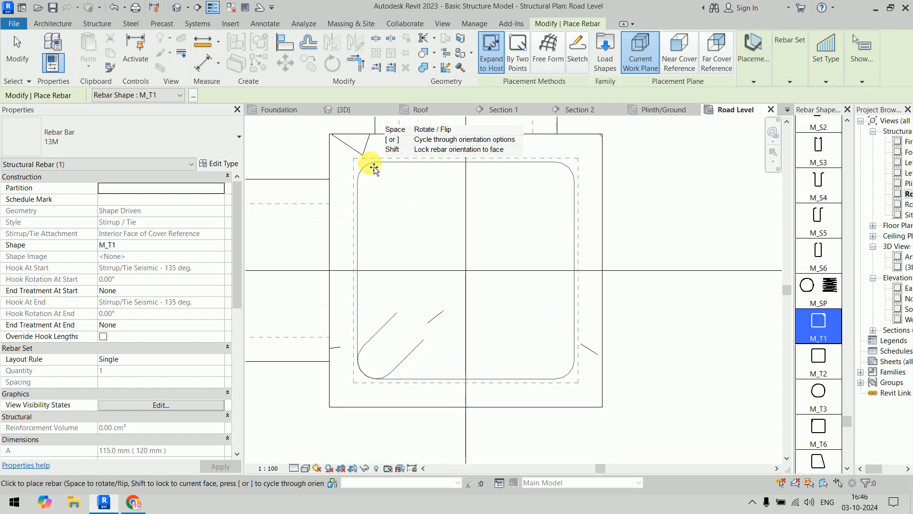
key(space)
key(space)
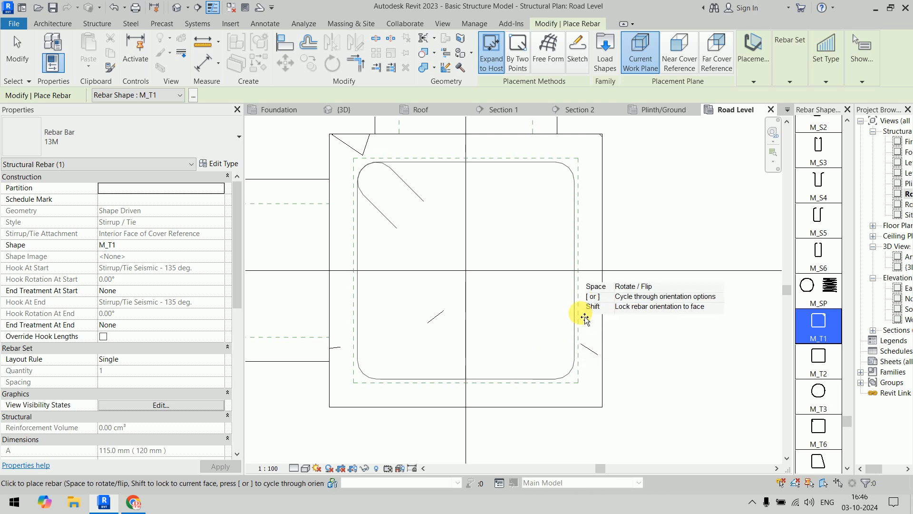
click(587, 368)
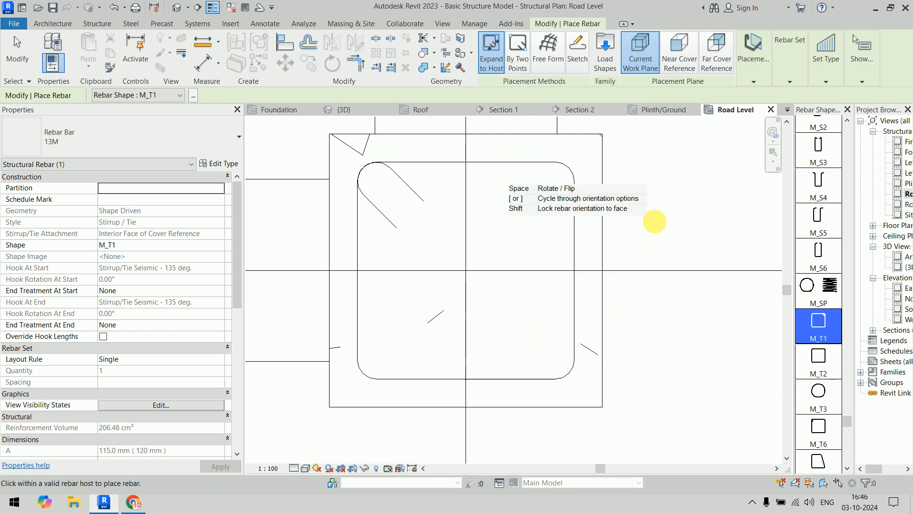
right_click(661, 231)
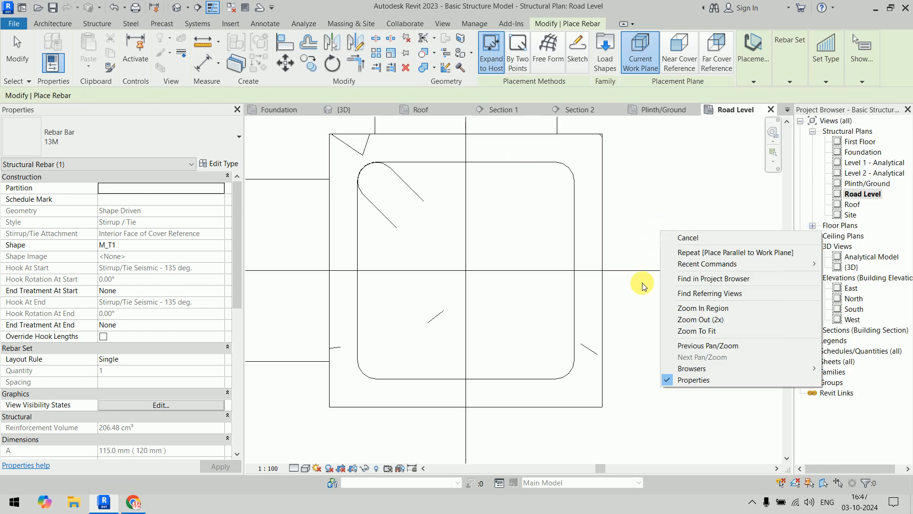
click(671, 237)
Set the Road Level plan's detail level to Fine
click(295, 467)
click(306, 456)
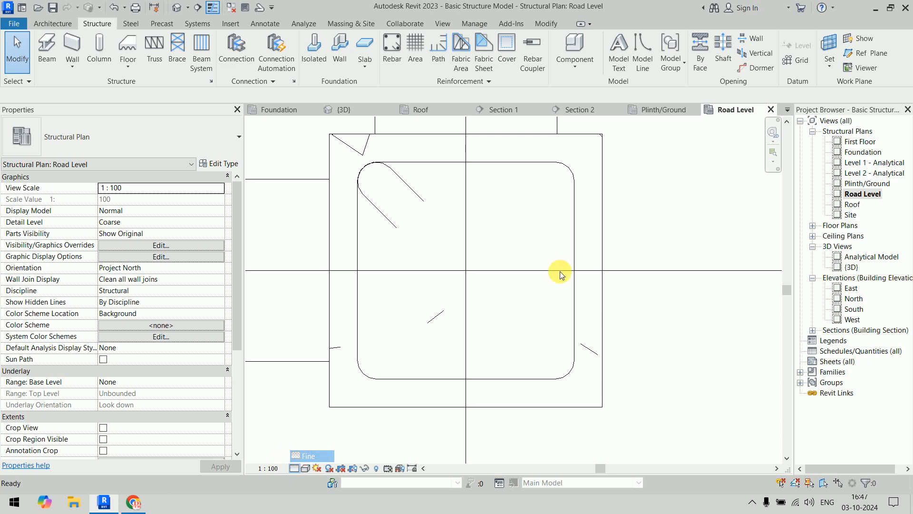
scroll(450, 218, up, 2)
middle_drag(458, 222, 464, 225)
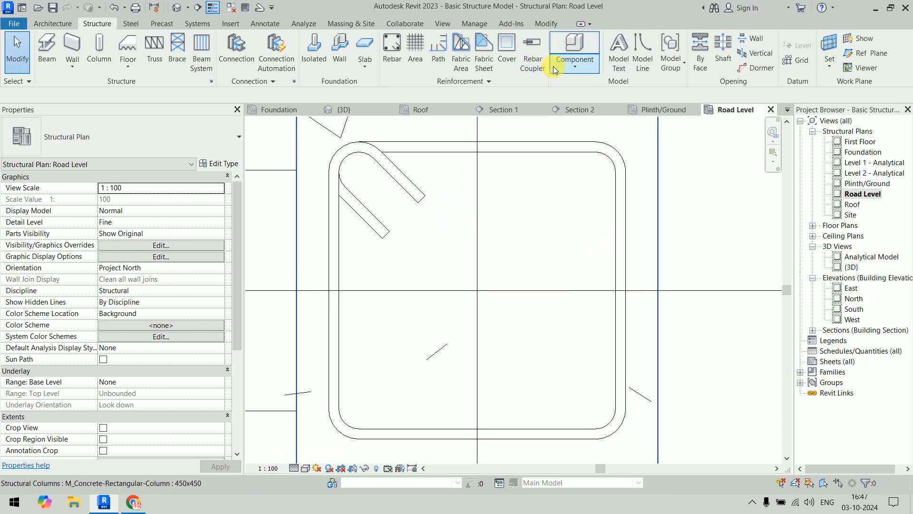
Start the Rebar command on the 450x450 column with the straight M_00 shape, oriented Perpendicular to Cover
click(647, 152)
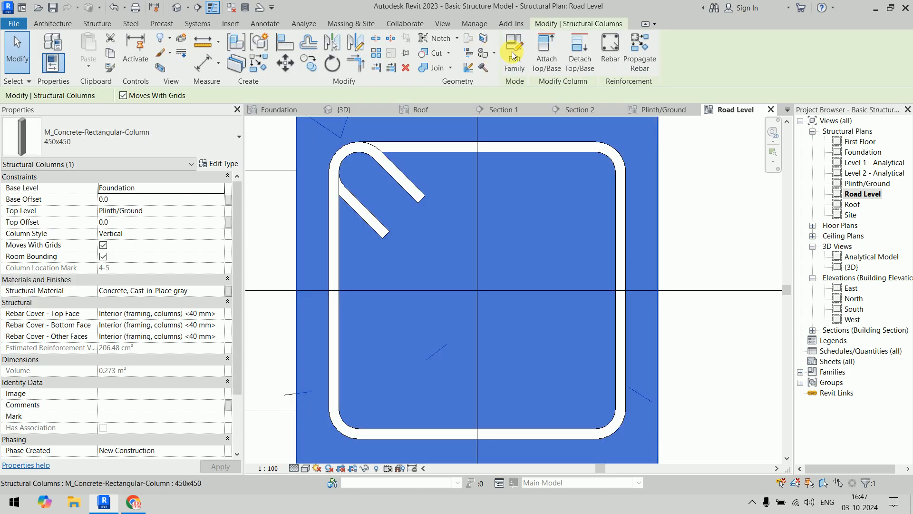
click(610, 52)
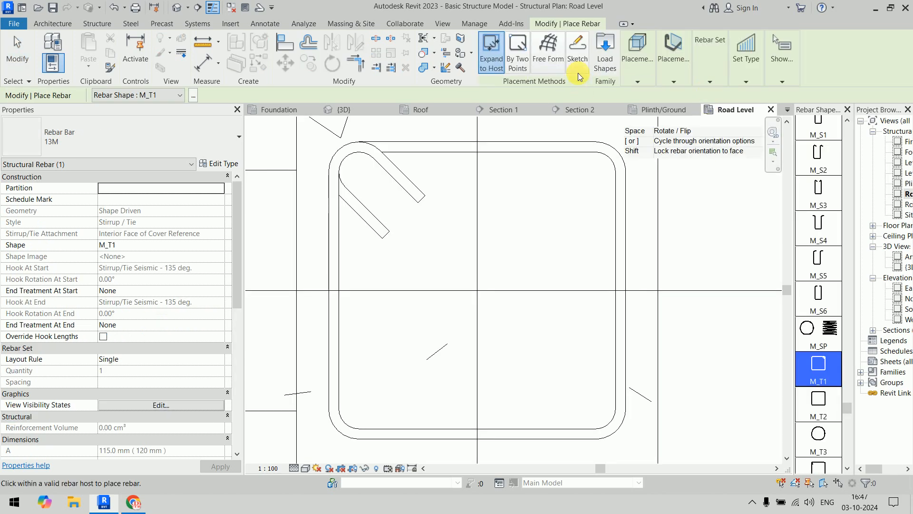
scroll(828, 262, up, 3)
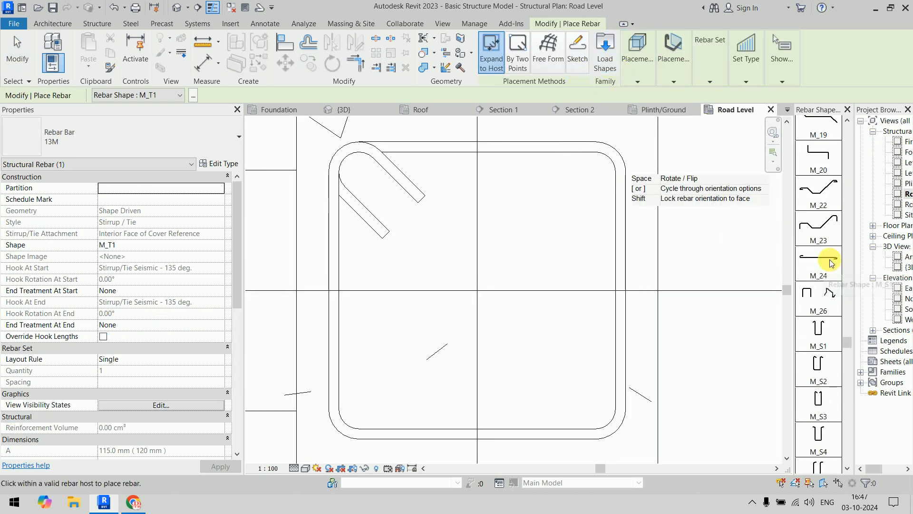
scroll(831, 263, up, 8)
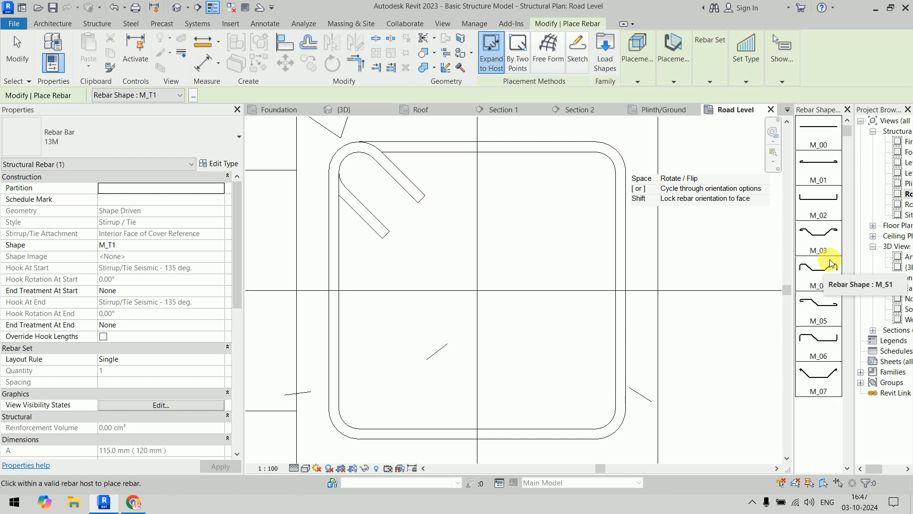
click(819, 136)
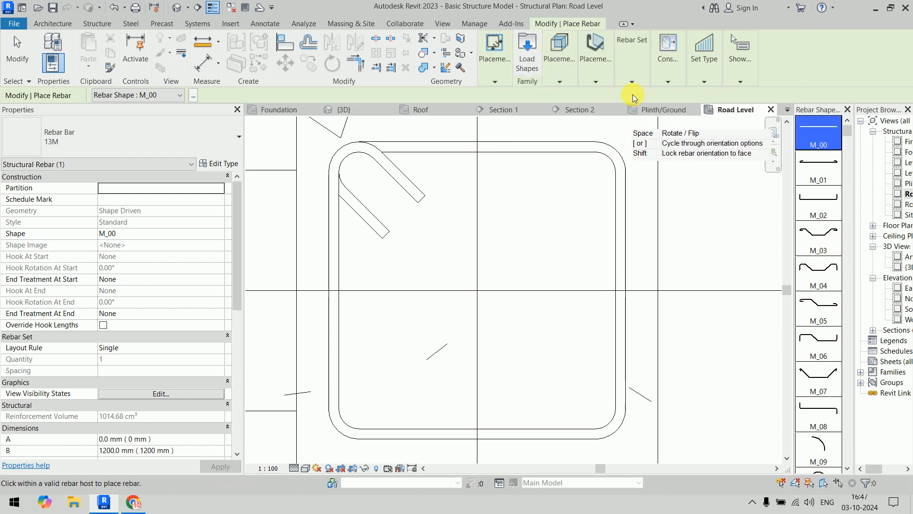
click(596, 78)
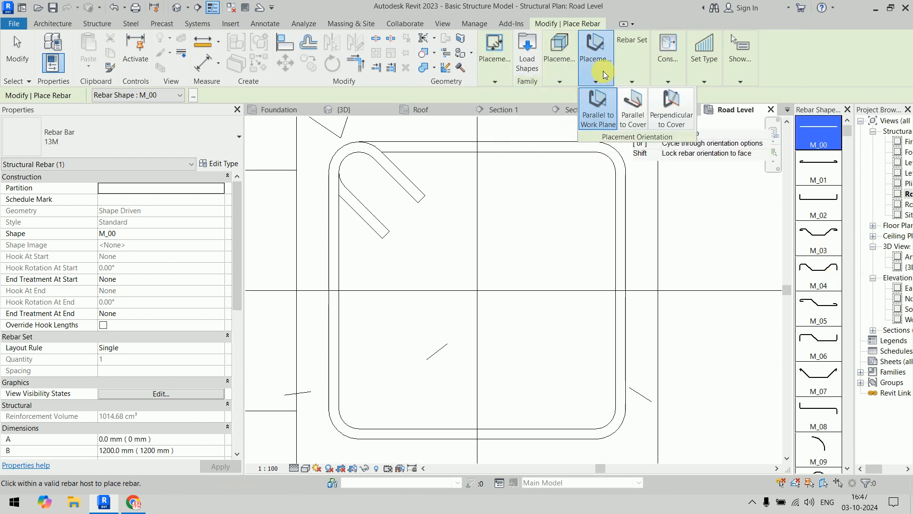
click(673, 118)
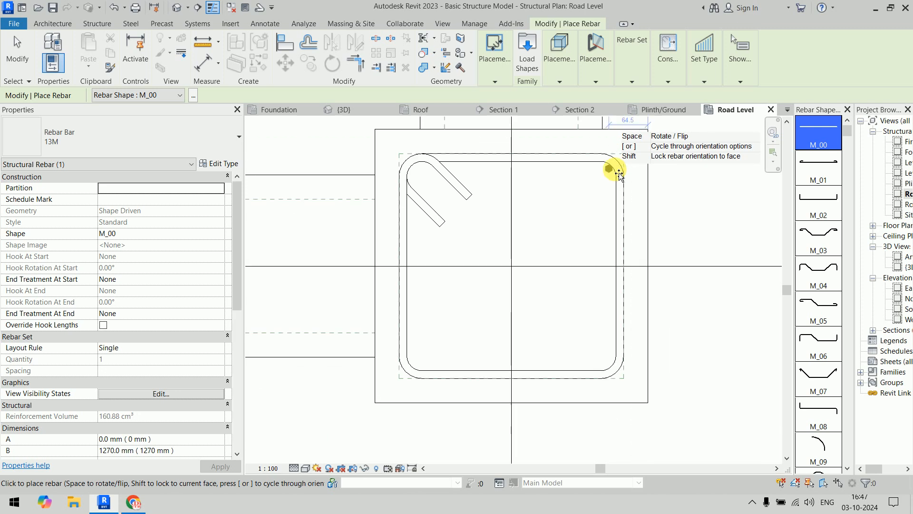
Place a vertical 13M M_00 bar inside each of the four corners of the column's tie
click(619, 174)
click(620, 375)
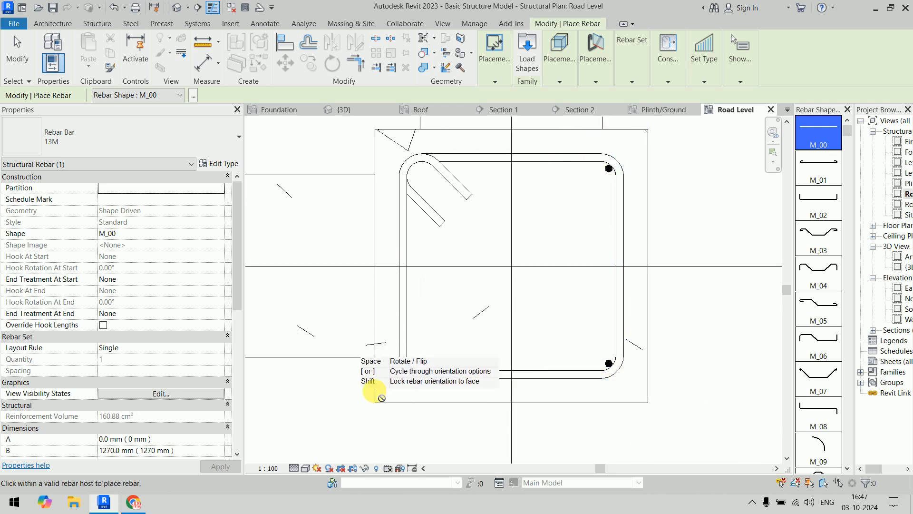
scroll(410, 368, up, 2)
scroll(467, 272, down, 2)
middle_drag(477, 243, 489, 391)
click(433, 253)
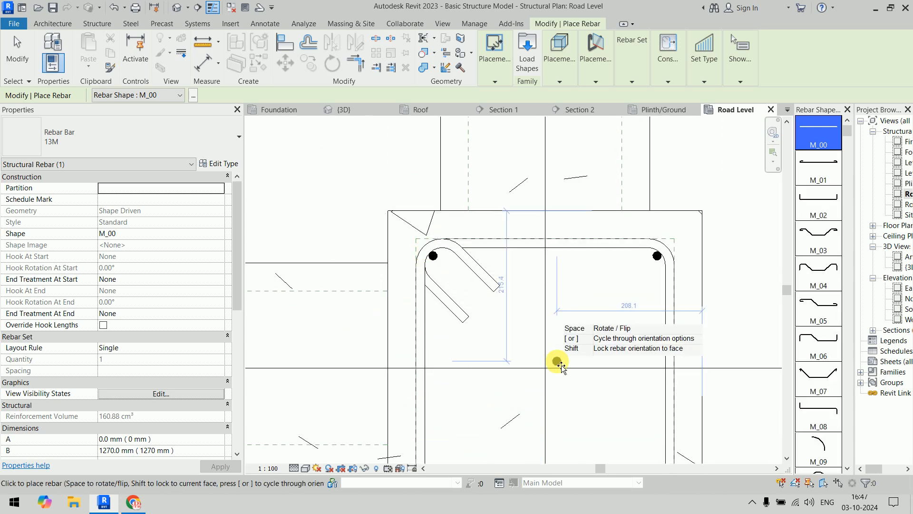
Place a vertical 13M M_00 bar at the midpoint of each side of the tie, on the grid lines, and end rebar placement
click(547, 251)
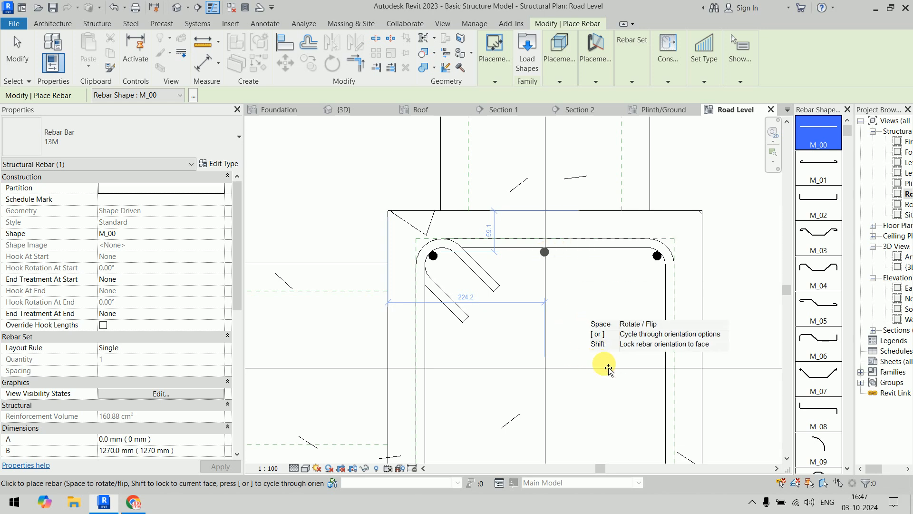
click(672, 373)
middle_drag(592, 409, 596, 309)
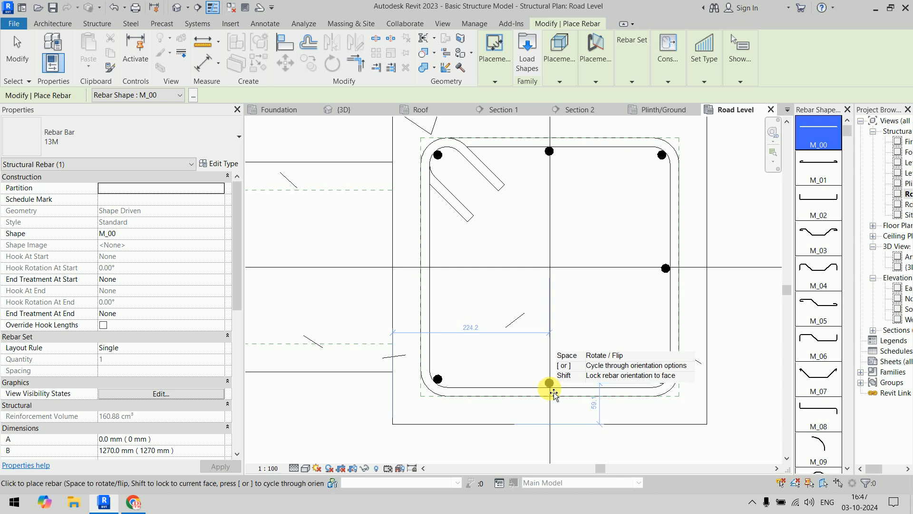
click(552, 390)
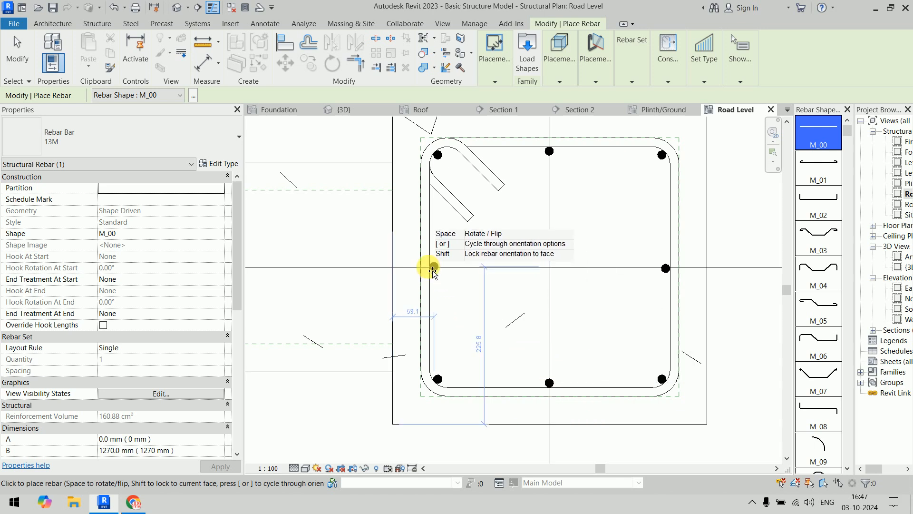
click(433, 269)
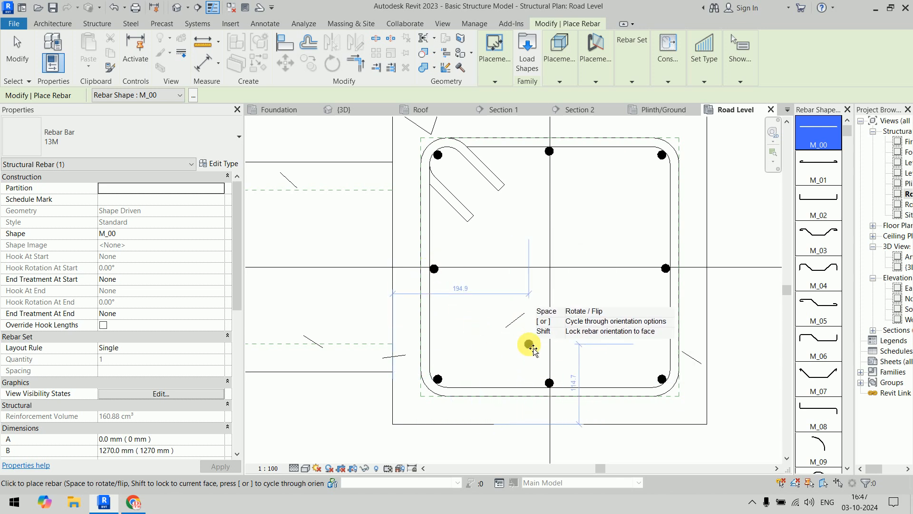
key(Escape)
key(Escape)
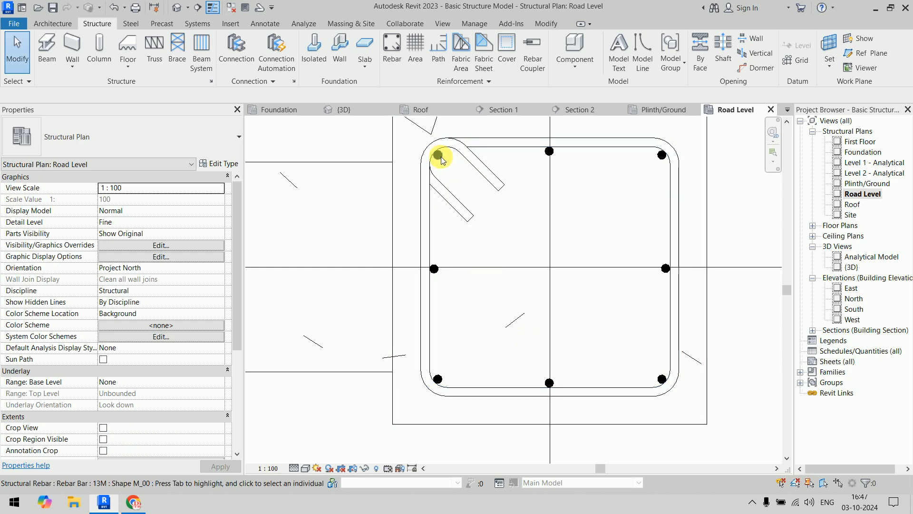
Select the 450x450 column together with its M_T1 tie and all eight vertical bars
click(438, 155)
scroll(491, 257, down, 3)
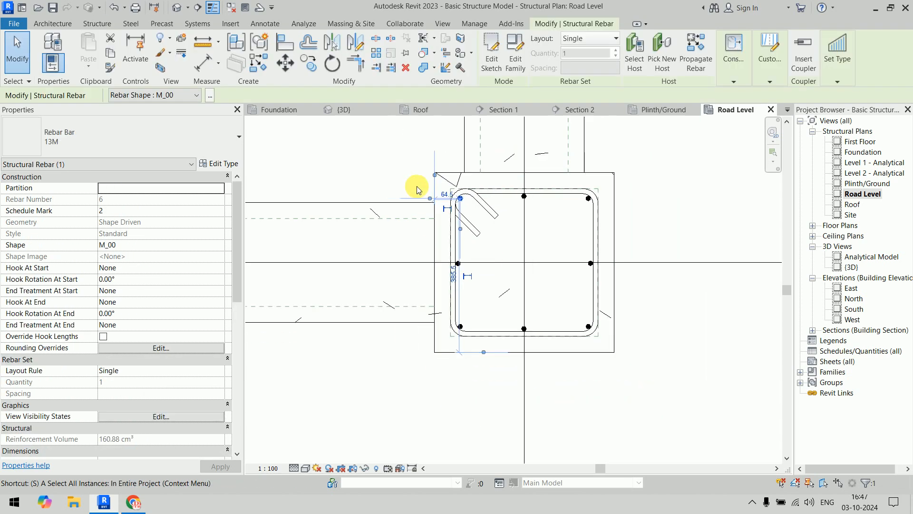
click(409, 170)
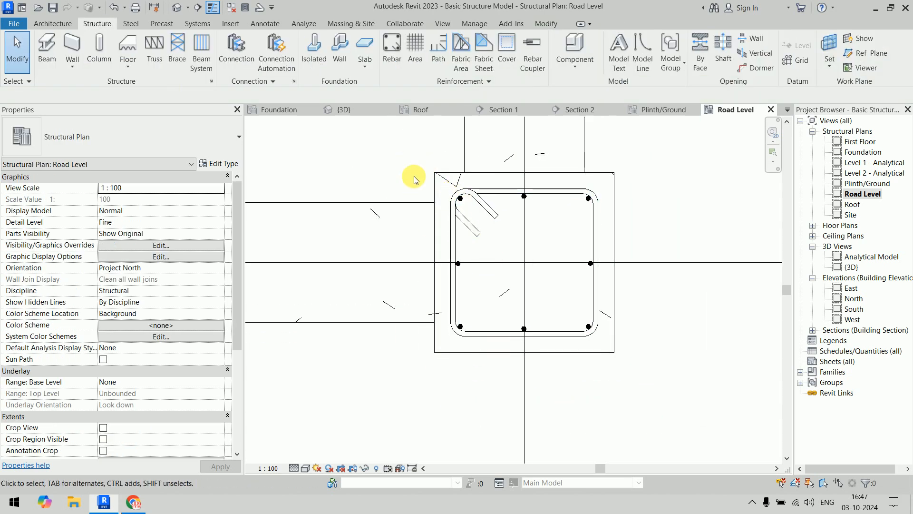
drag(408, 162, 660, 376)
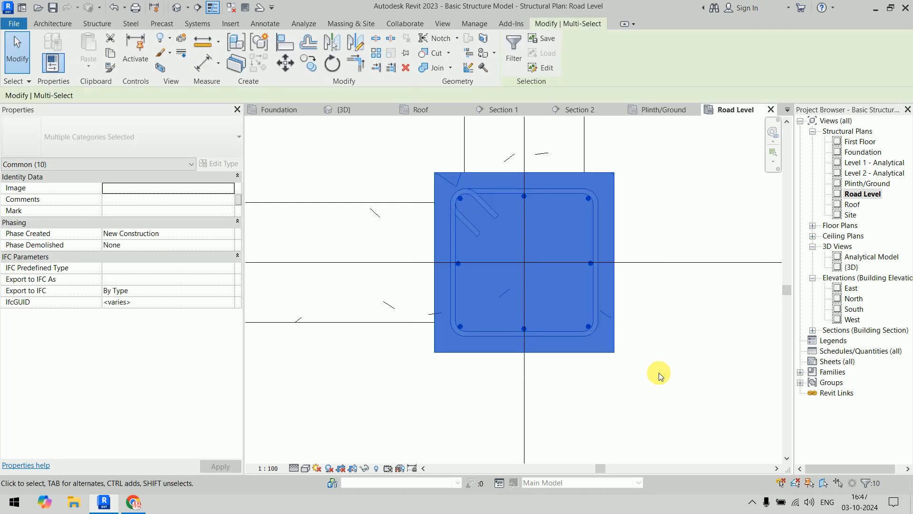
Filter the selection to the column's vertical bars, leaving out the column and the tie, and change their type to 22M
click(513, 47)
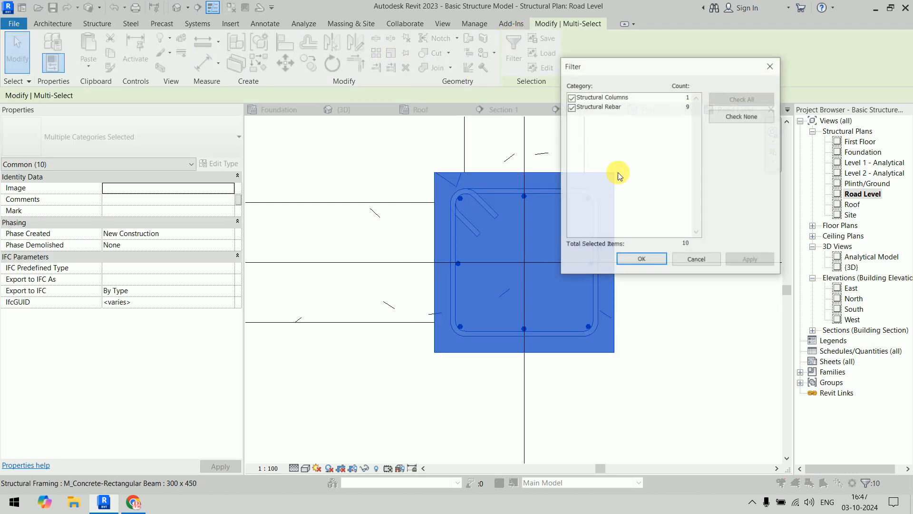
click(721, 114)
click(571, 107)
click(641, 259)
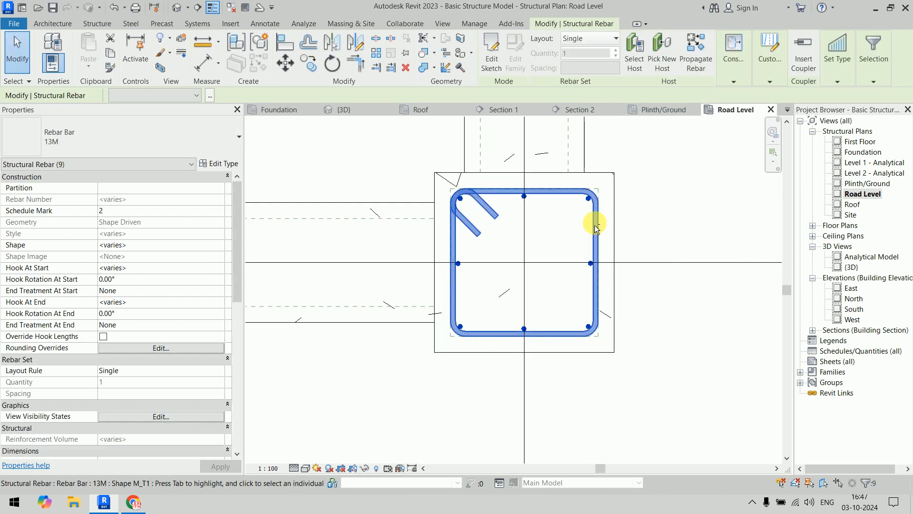
shift+click(592, 218)
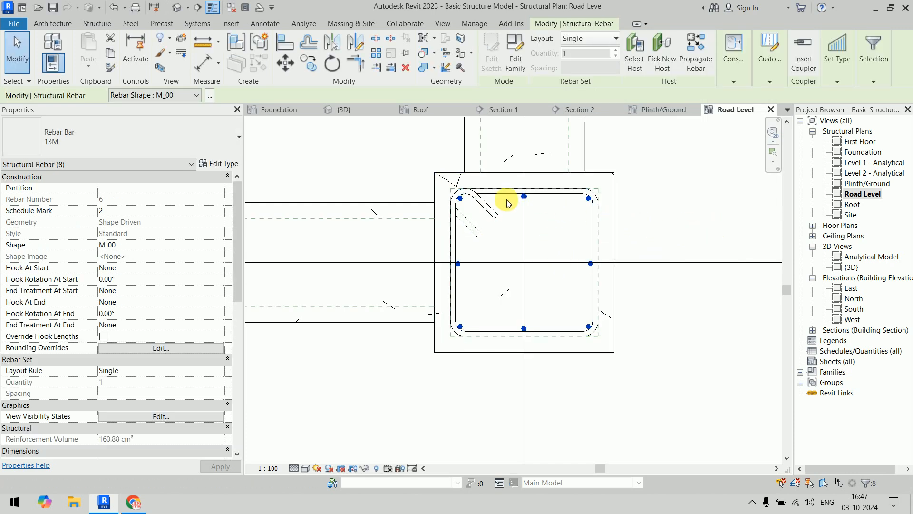
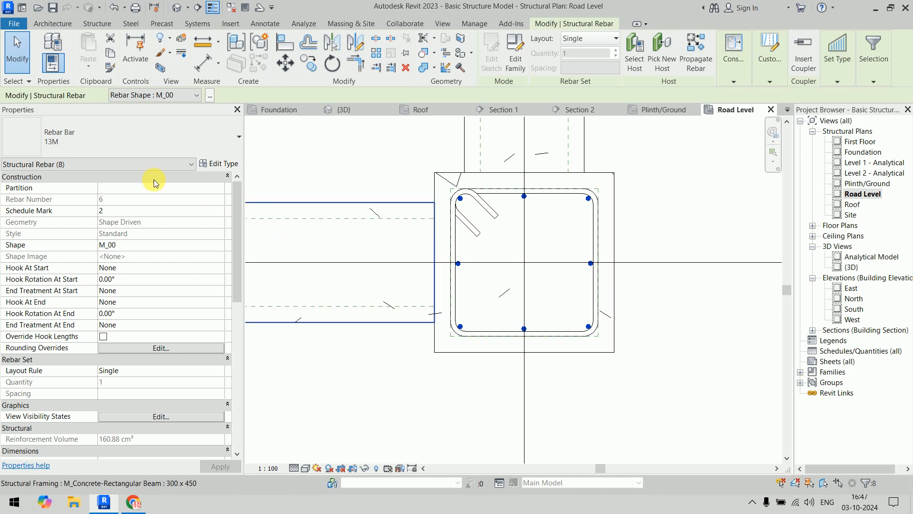
click(173, 136)
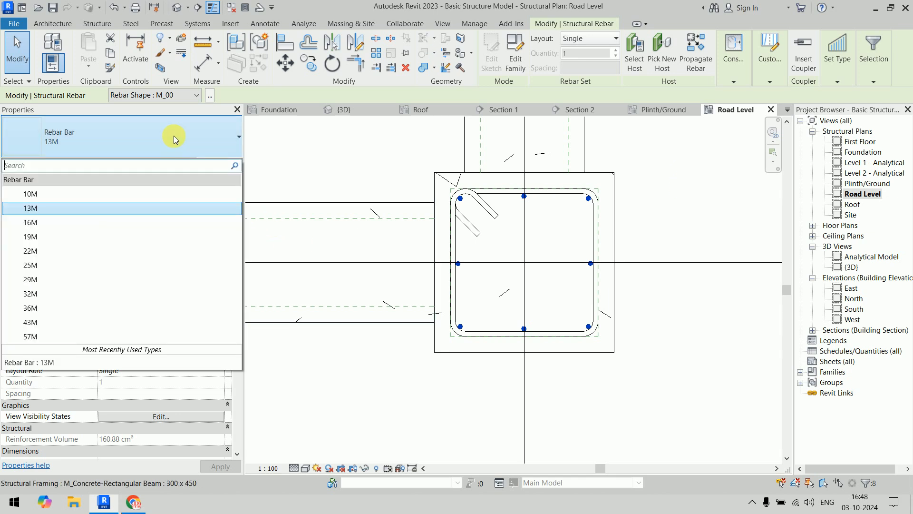
click(136, 251)
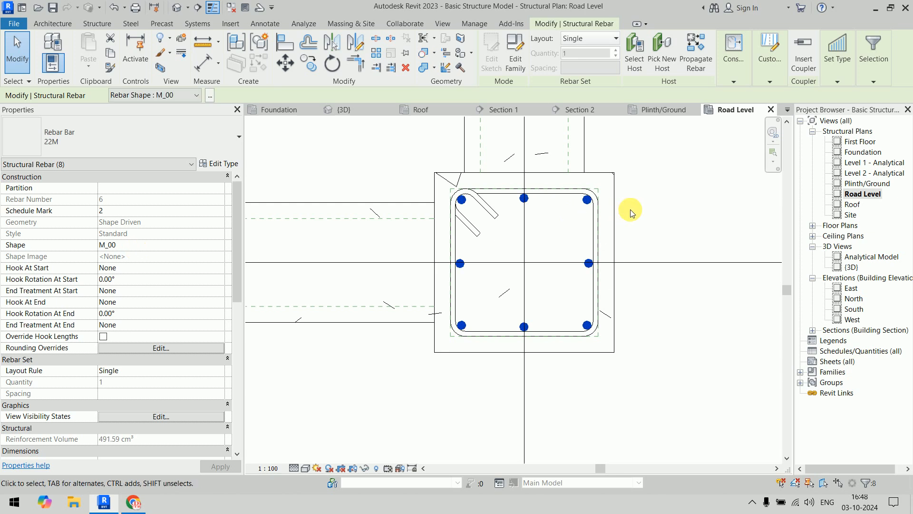
key(Escape)
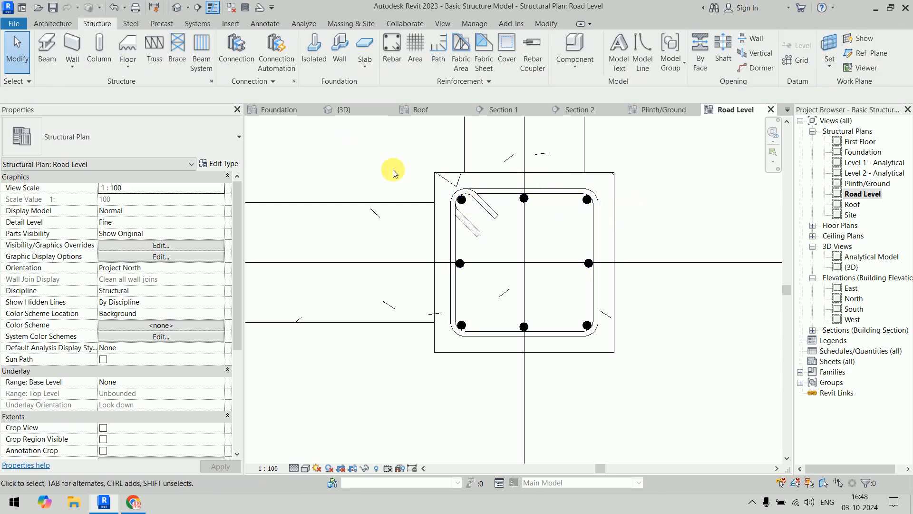
Select all the column's rebar and set it to be shown unobscured in the {3D} view
drag(395, 164, 629, 351)
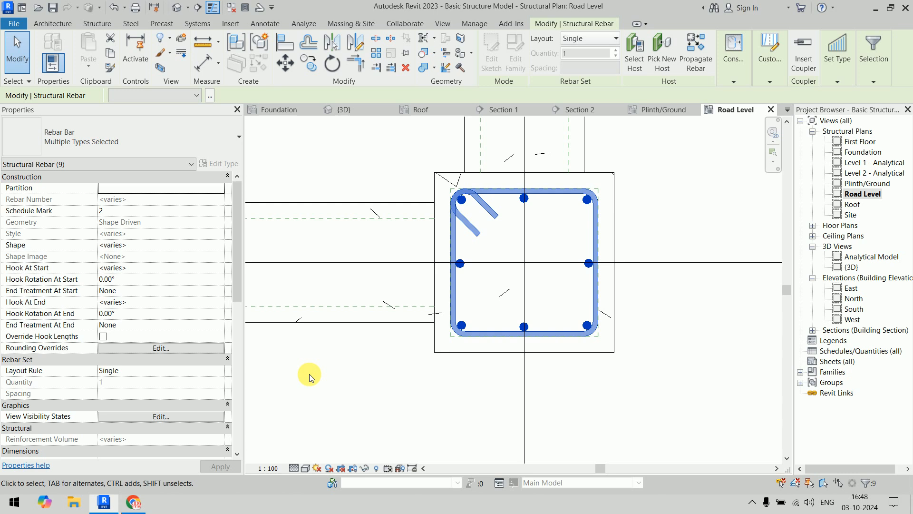
click(161, 417)
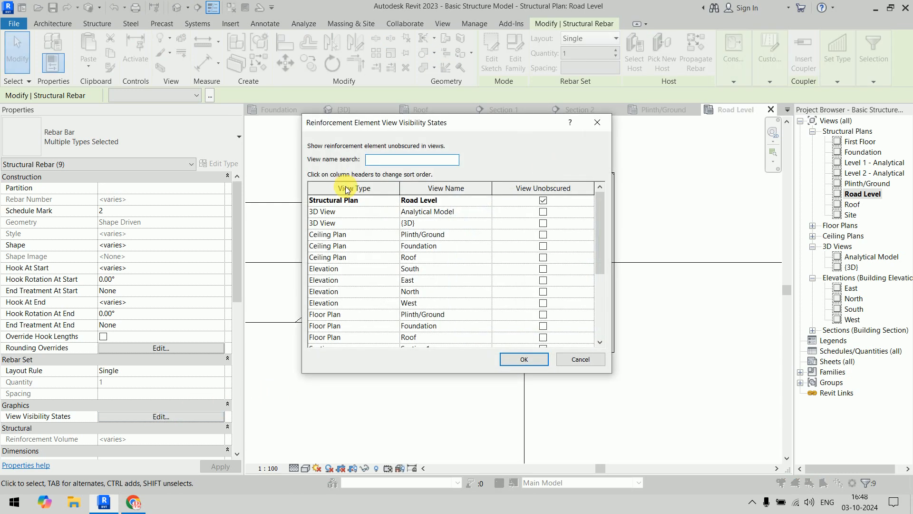
click(544, 223)
mouse_move(597, 230)
mouse_down()
mouse_move(600, 275)
mouse_move(598, 247)
mouse_up()
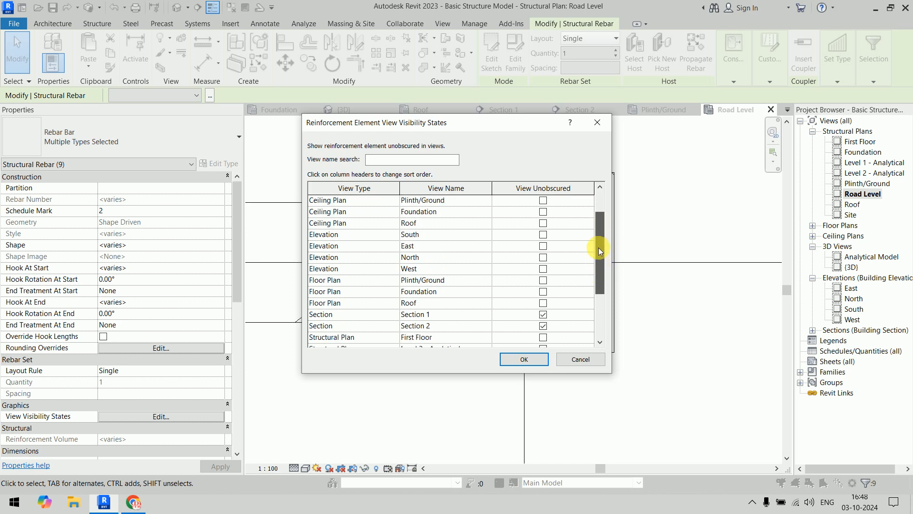
click(523, 360)
In the {3D} view, change the column tie's rebar type to 16M
click(343, 110)
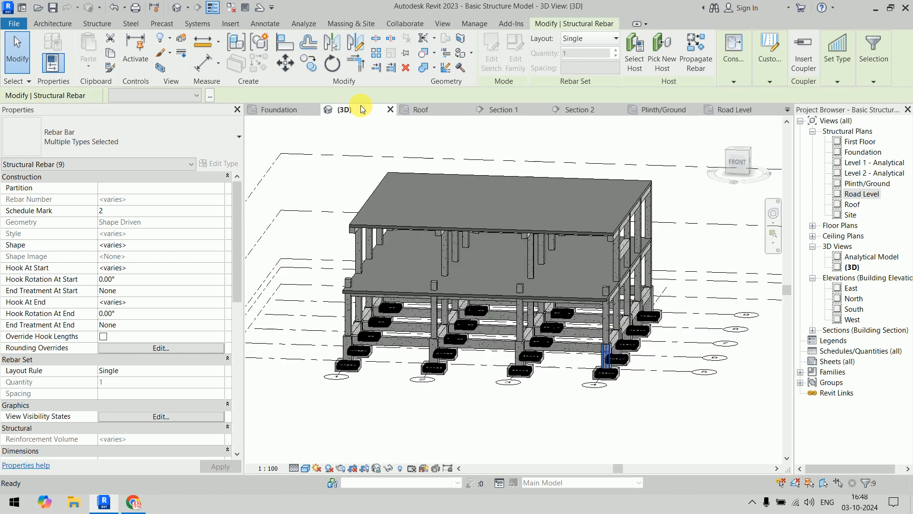
shift+middle_drag(597, 342, 617, 375)
scroll(617, 374, up, 10)
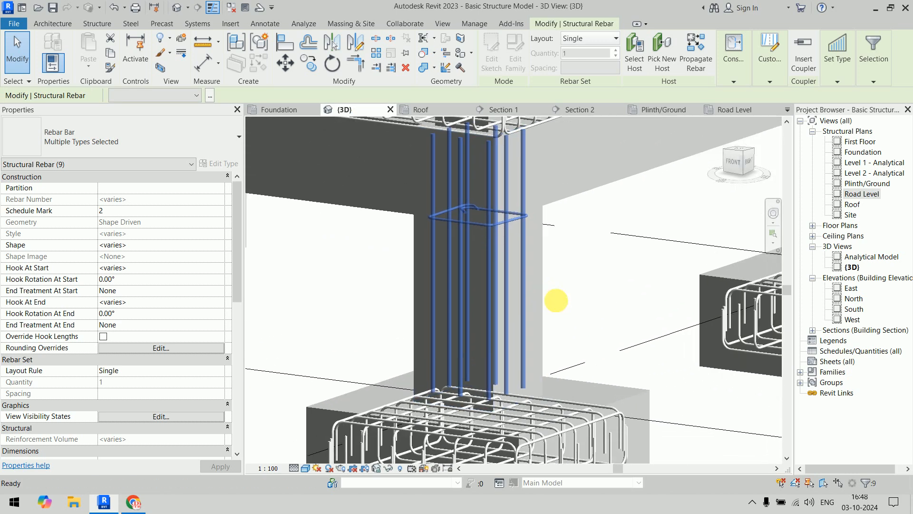
key(Escape)
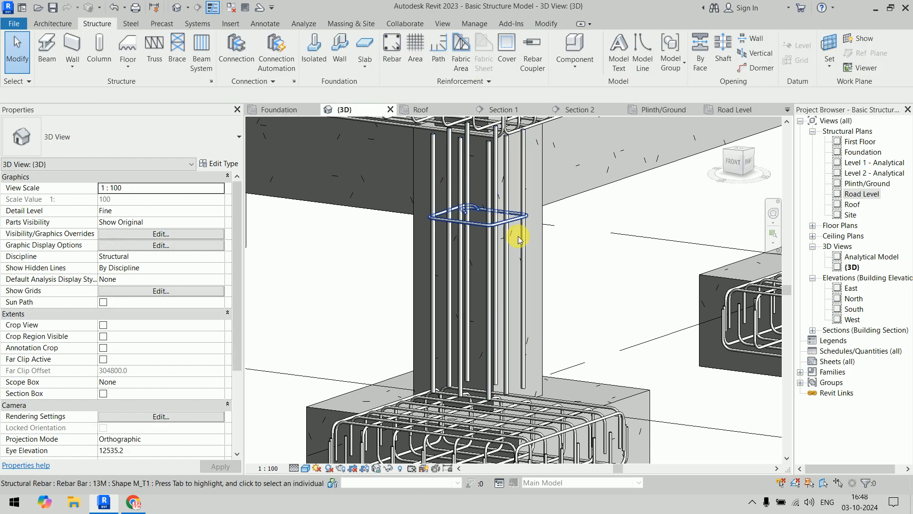
click(518, 239)
click(174, 134)
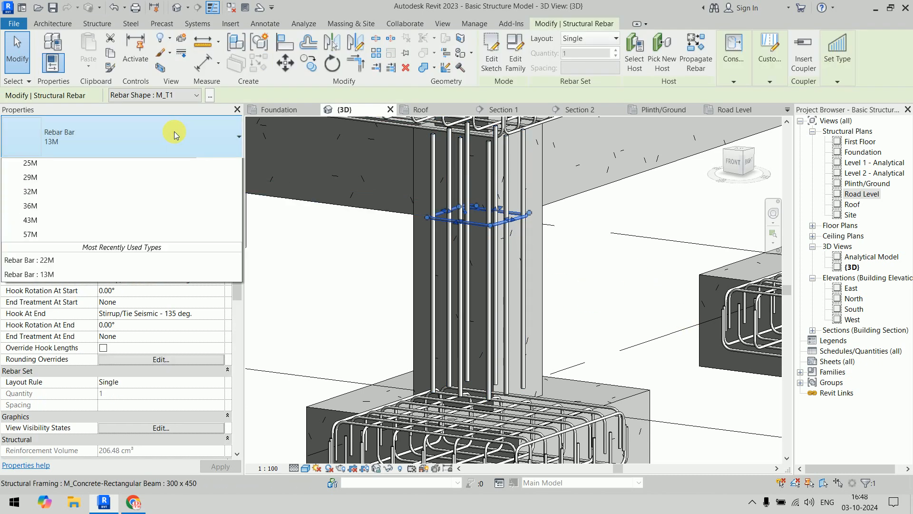
click(96, 223)
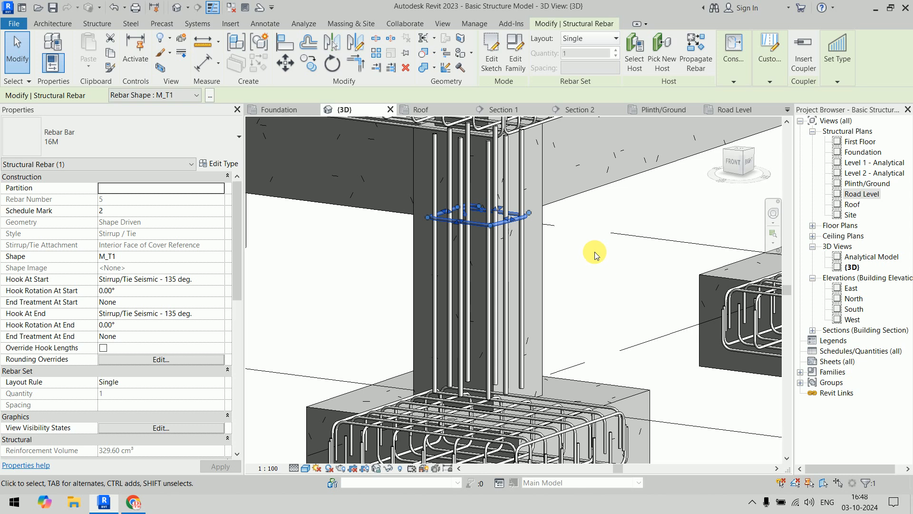
Distribute the tie along the column with the Maximum Spacing layout at 100 mm
click(598, 37)
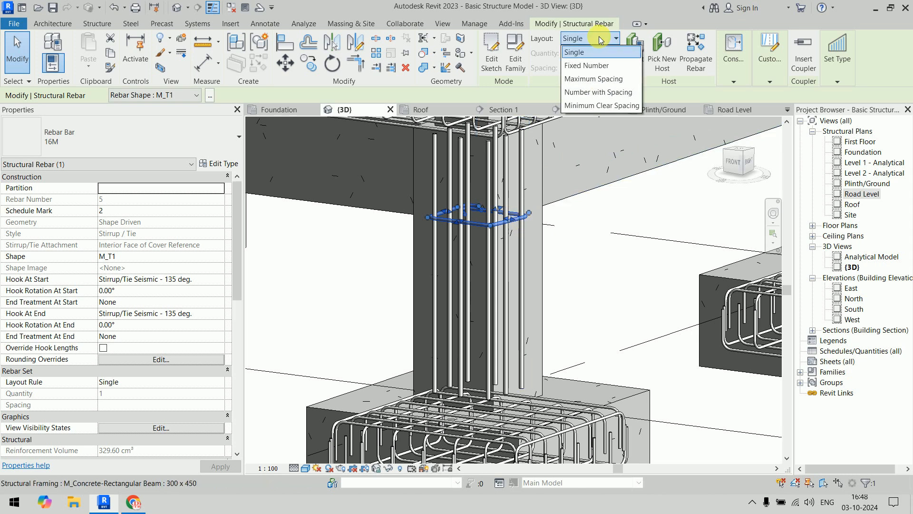
click(595, 79)
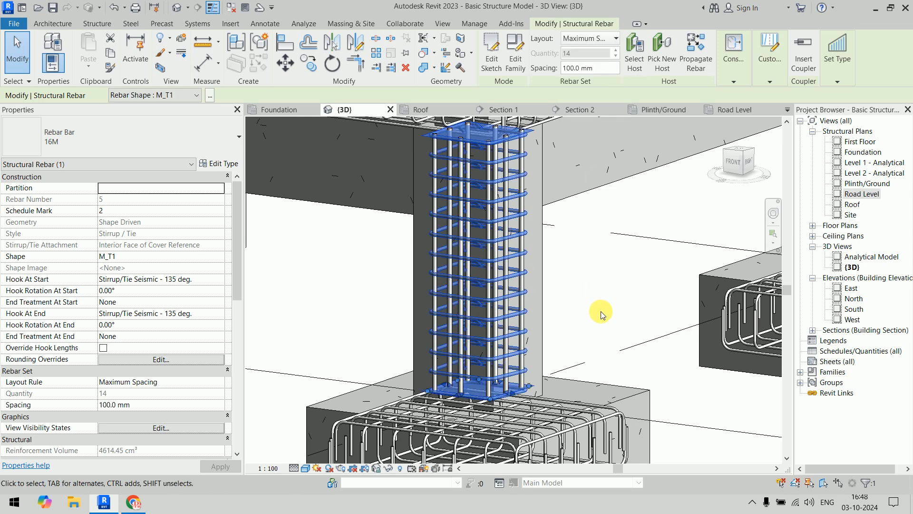
scroll(592, 297, down, 5)
click(679, 401)
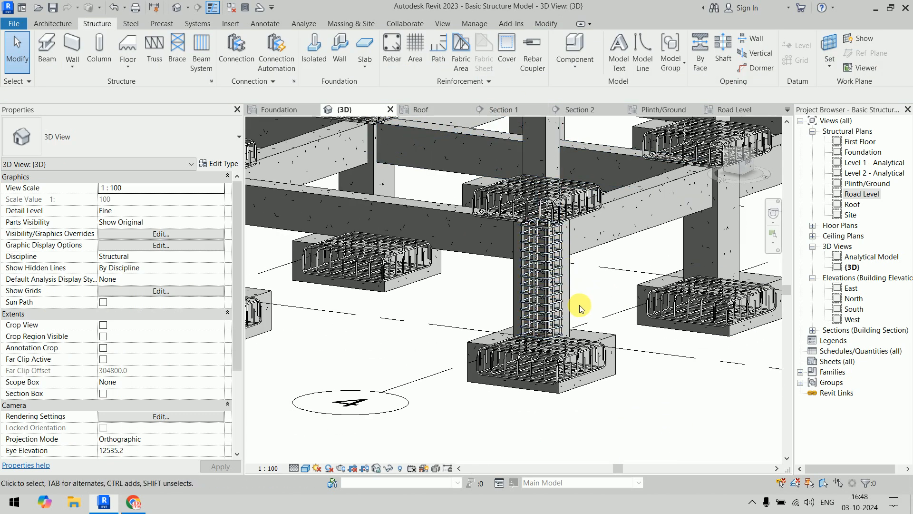
Examine from the front where the column's vertical bars end above the footing reinforcement
scroll(579, 304, up, 5)
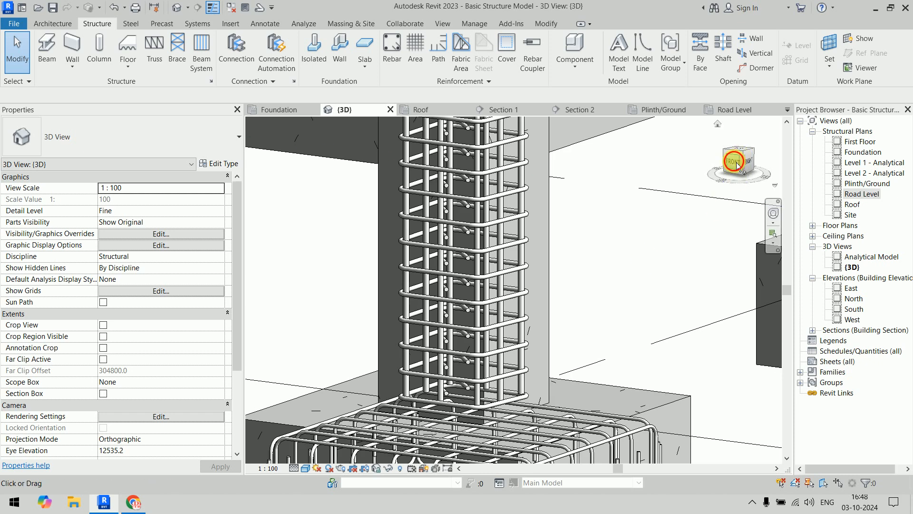
click(735, 162)
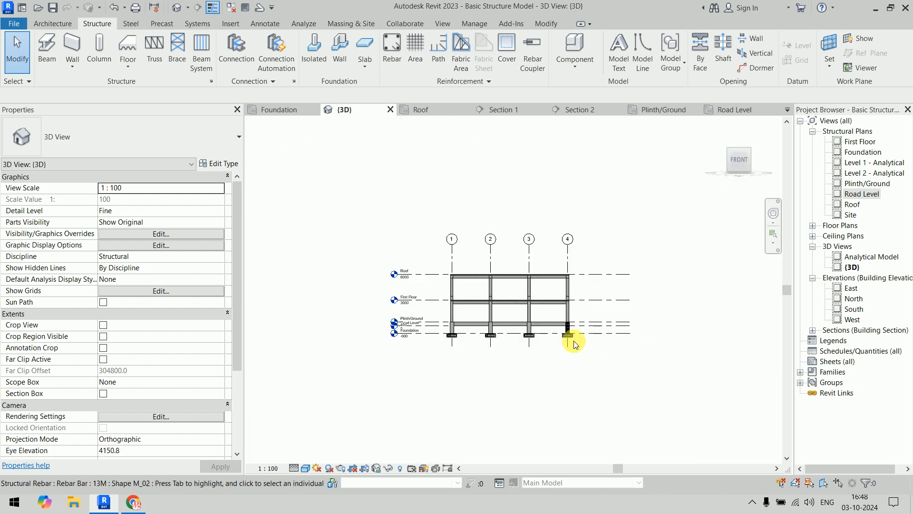
scroll(565, 318, up, 5)
scroll(565, 318, up, 3)
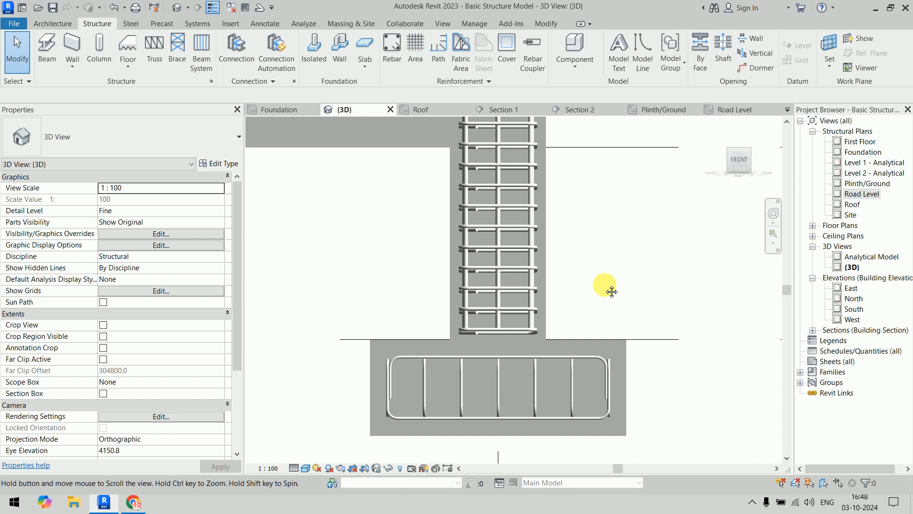
scroll(605, 281, up, 1)
scroll(609, 266, up, 4)
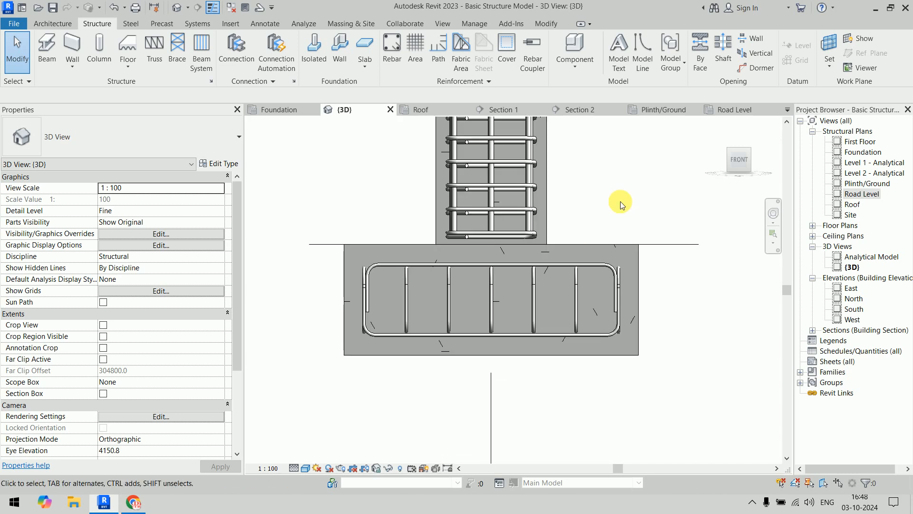
middle_drag(622, 235, 646, 226)
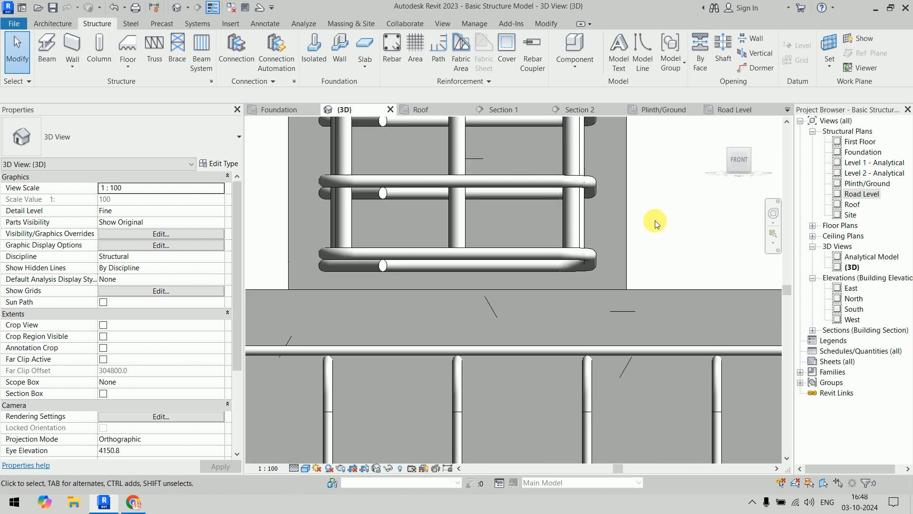
drag(656, 213, 310, 226)
scroll(607, 246, down, 2)
click(677, 230)
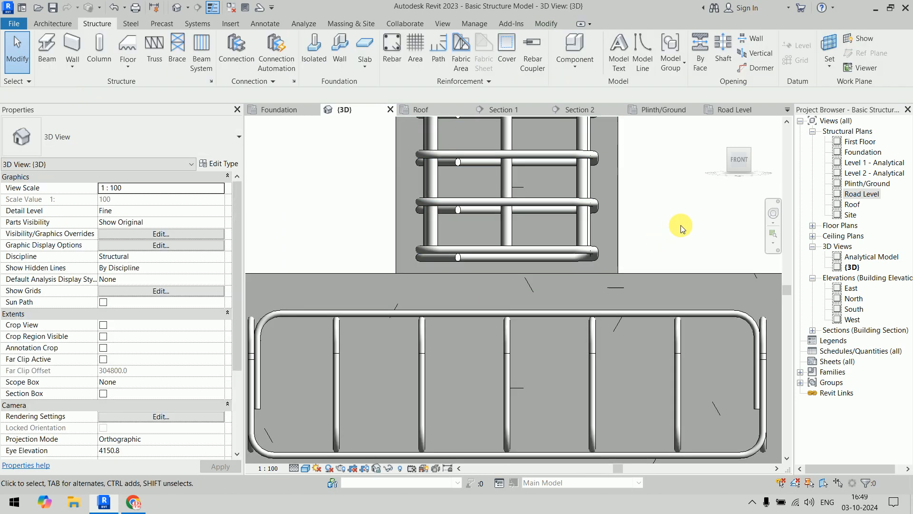
drag(413, 231, 407, 231)
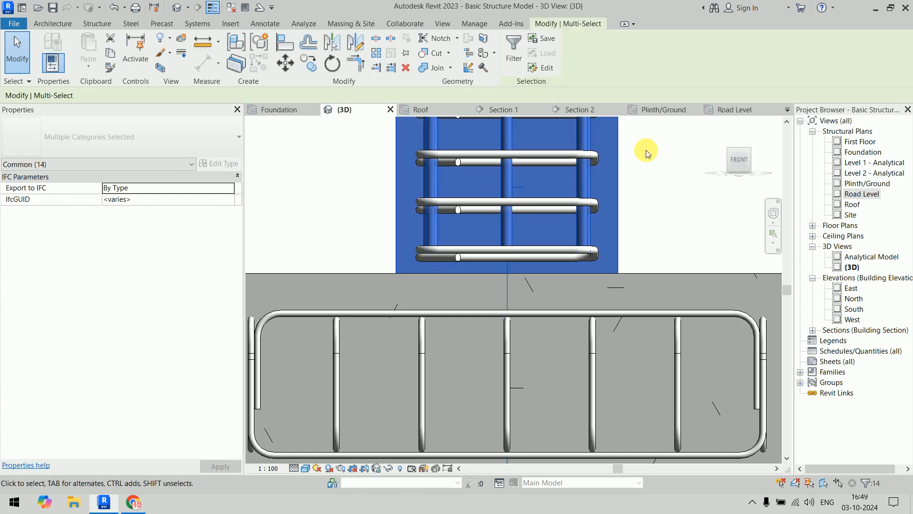
shift+click(614, 159)
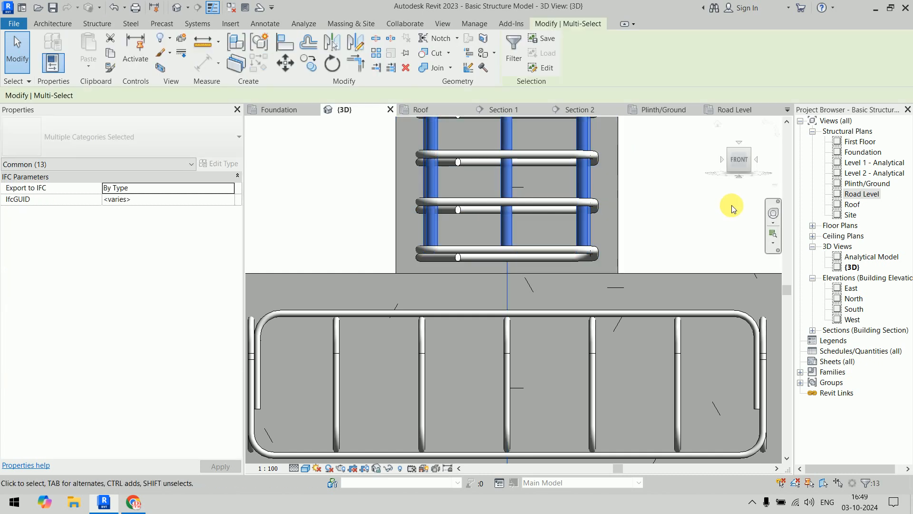
click(666, 215)
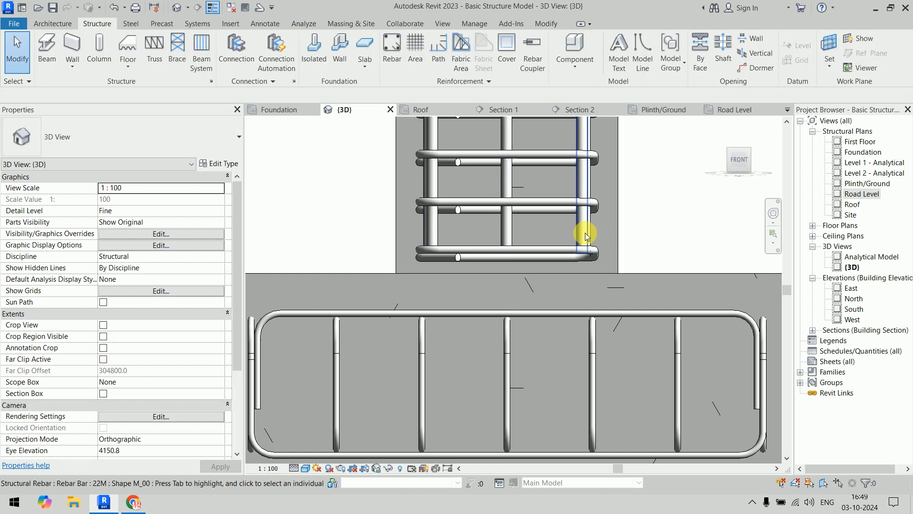
Extend the column's right-hand vertical bar down into the footing to just above the bottom reinforcement, making it about 1650 mm long
click(664, 184)
middle_drag(646, 209, 635, 158)
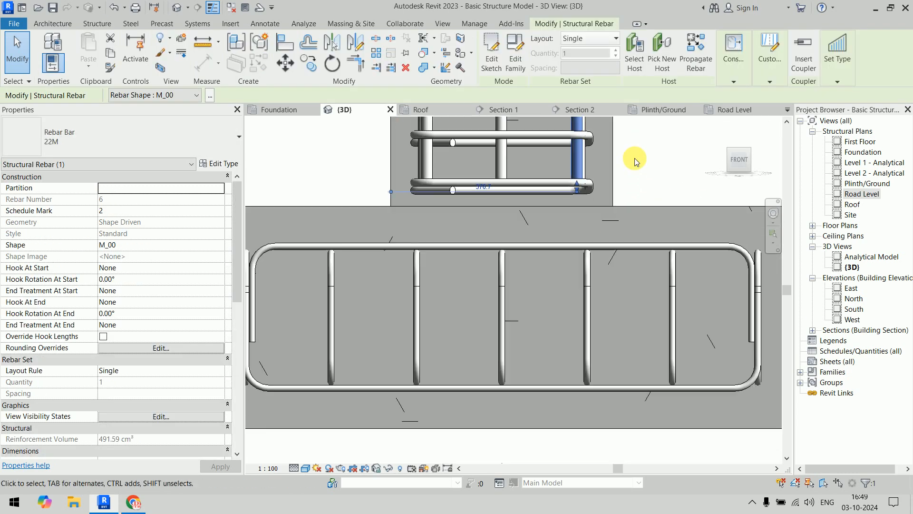
drag(571, 195, 579, 342)
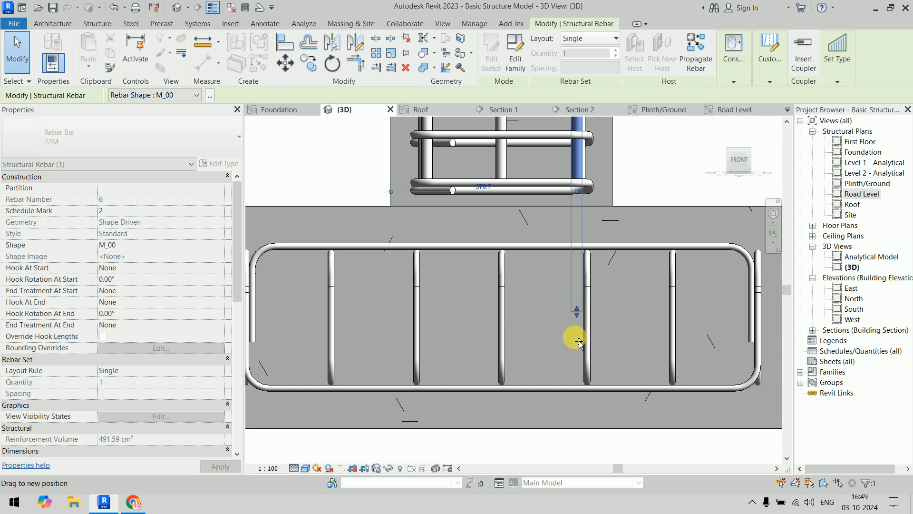
drag(577, 378, 576, 379)
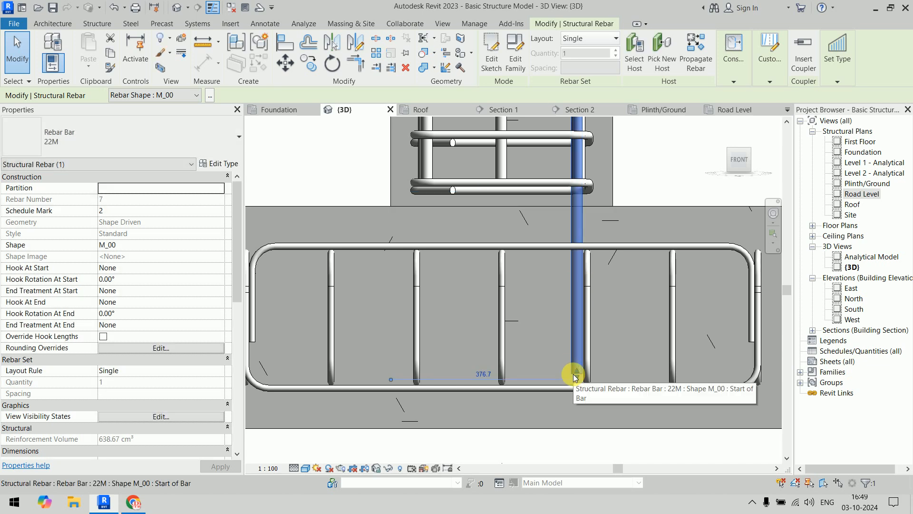
click(494, 54)
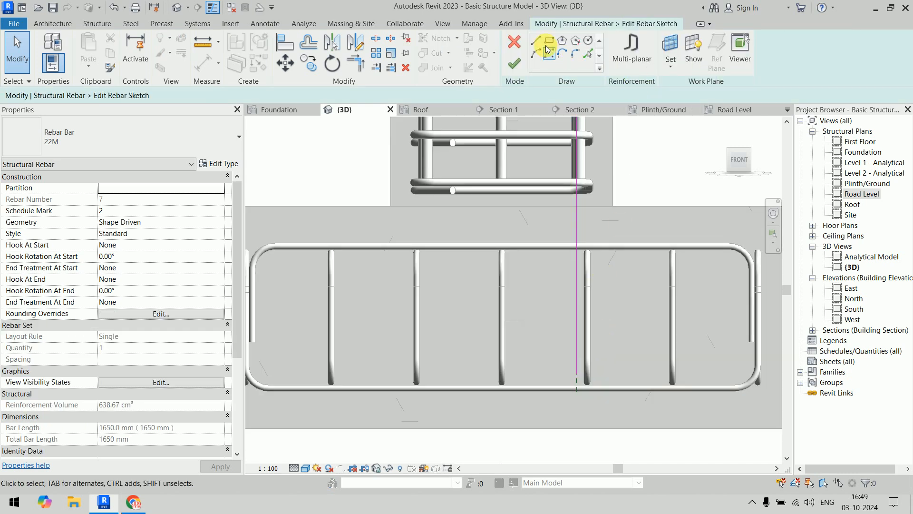
click(544, 63)
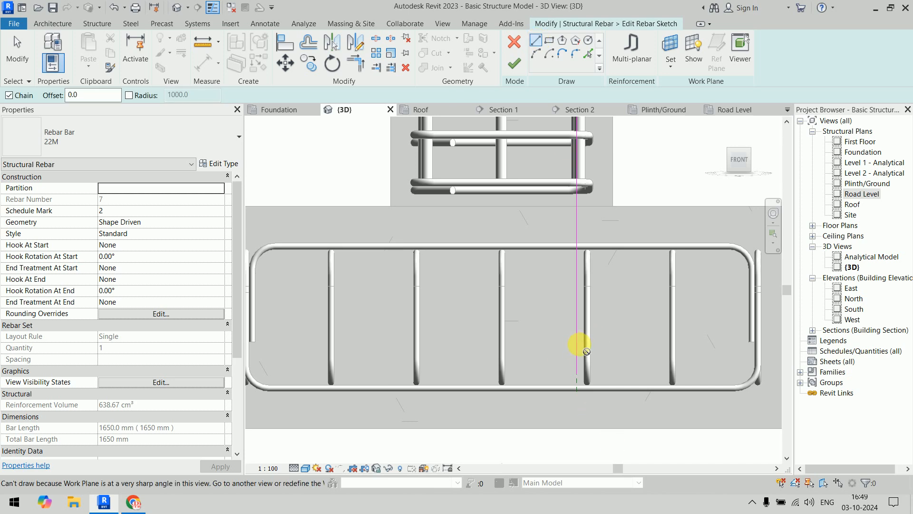
click(586, 351)
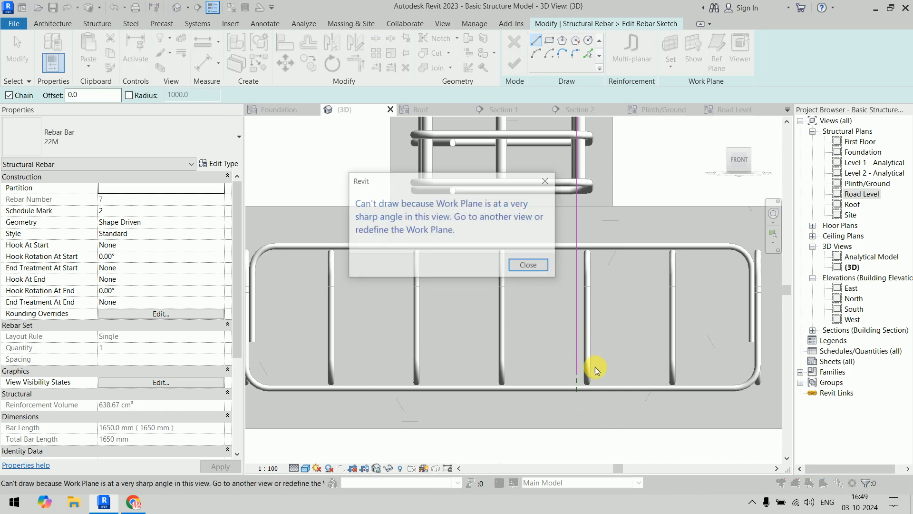
click(530, 266)
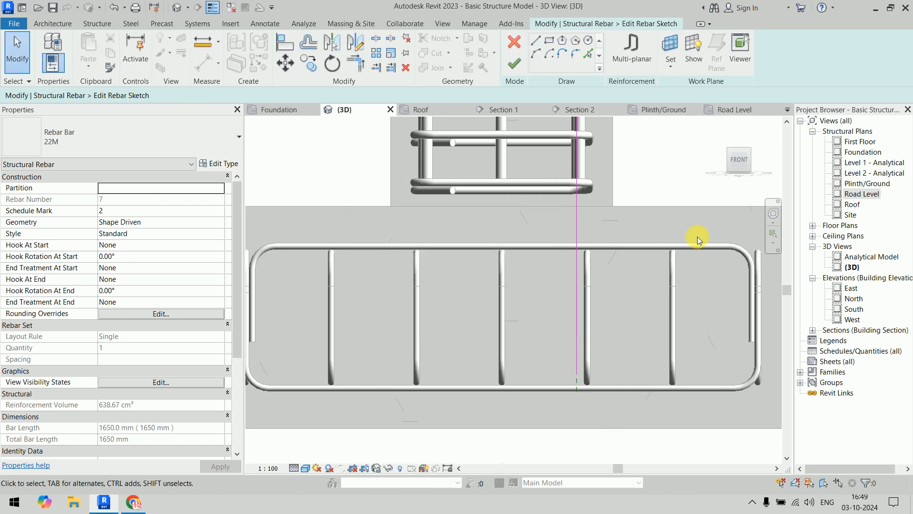
click(516, 47)
click(577, 240)
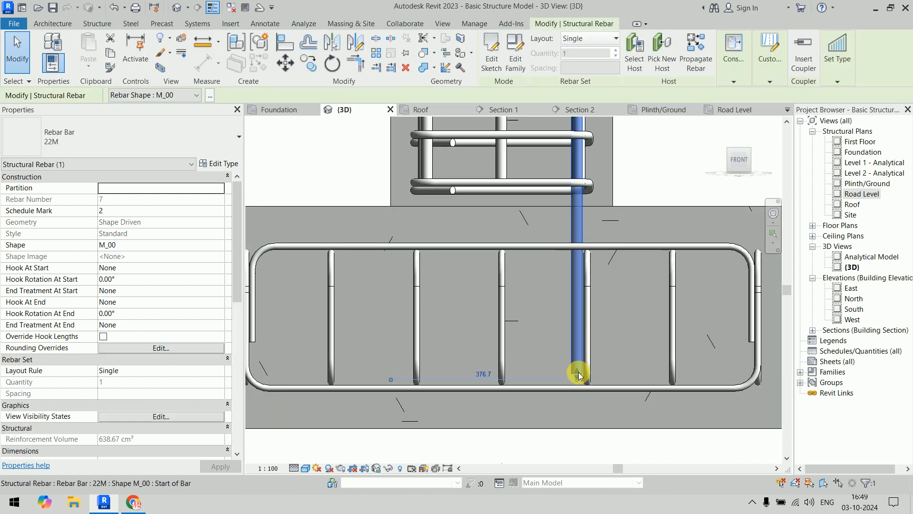
Shorten the column's right-hand vertical bar back to end just above the footing, making it about 1300 mm long
drag(579, 374, 581, 205)
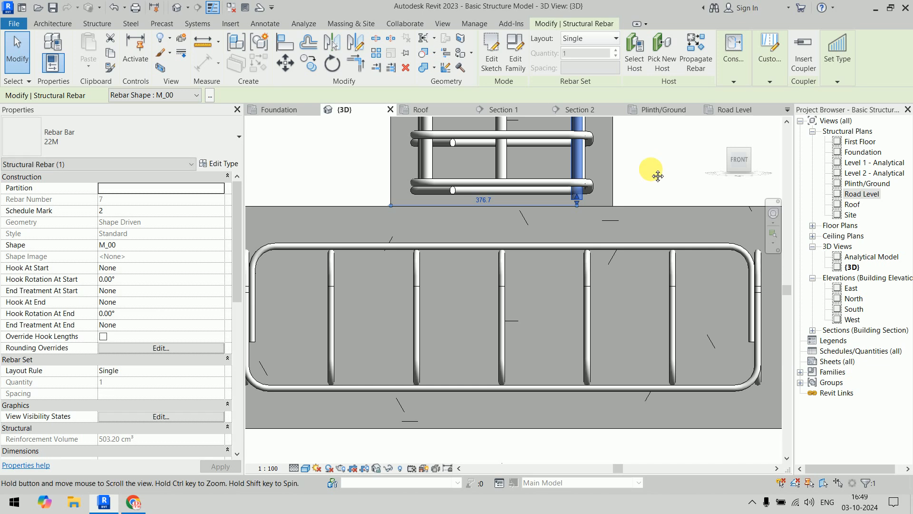
key(ctrl+z)
click(491, 52)
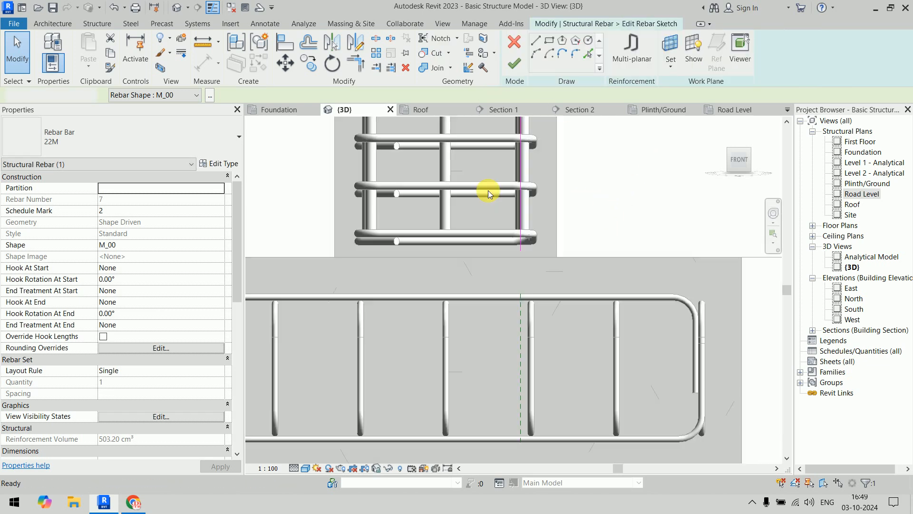
click(537, 42)
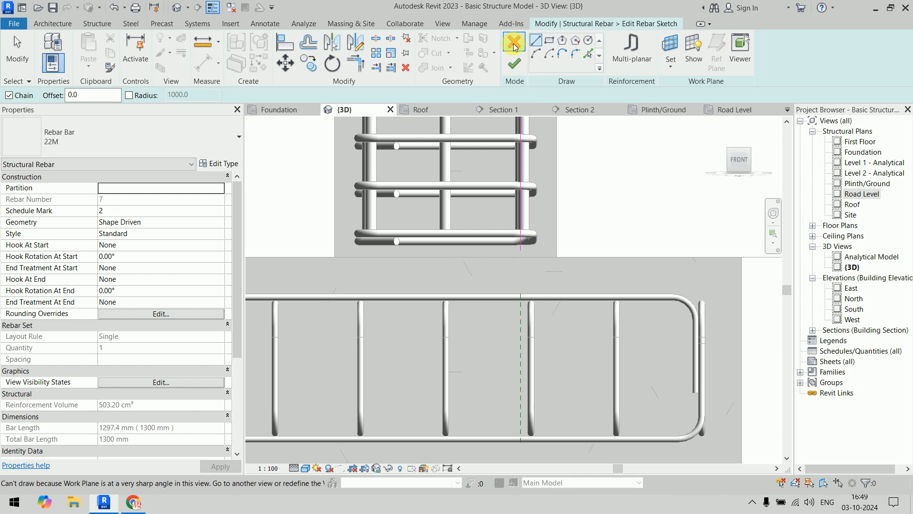
click(671, 55)
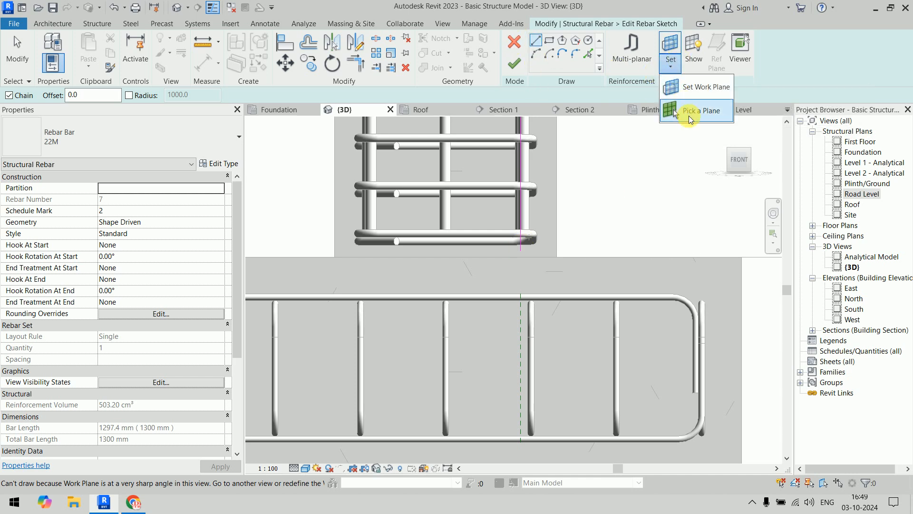
click(699, 86)
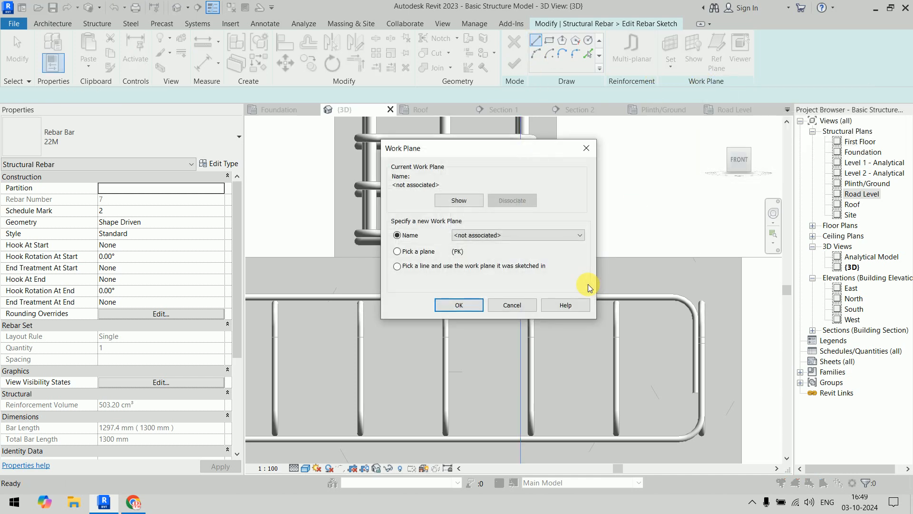
click(459, 305)
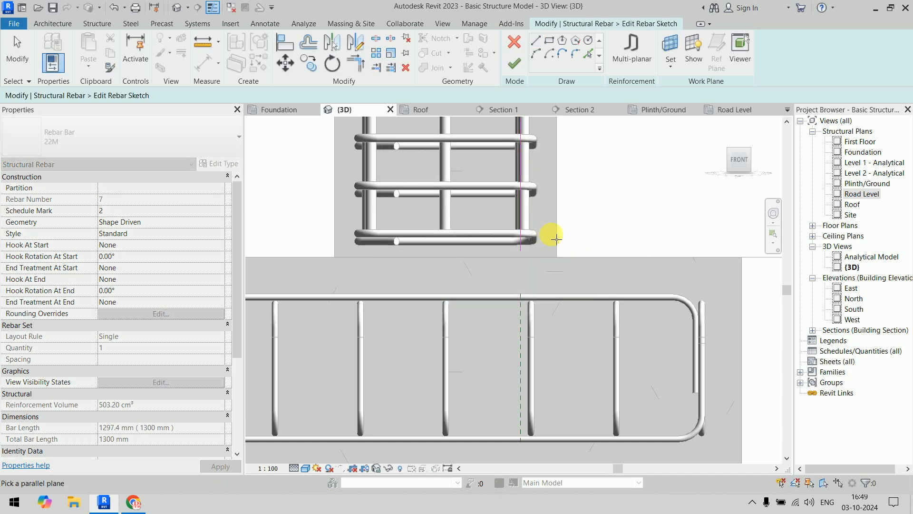
click(556, 238)
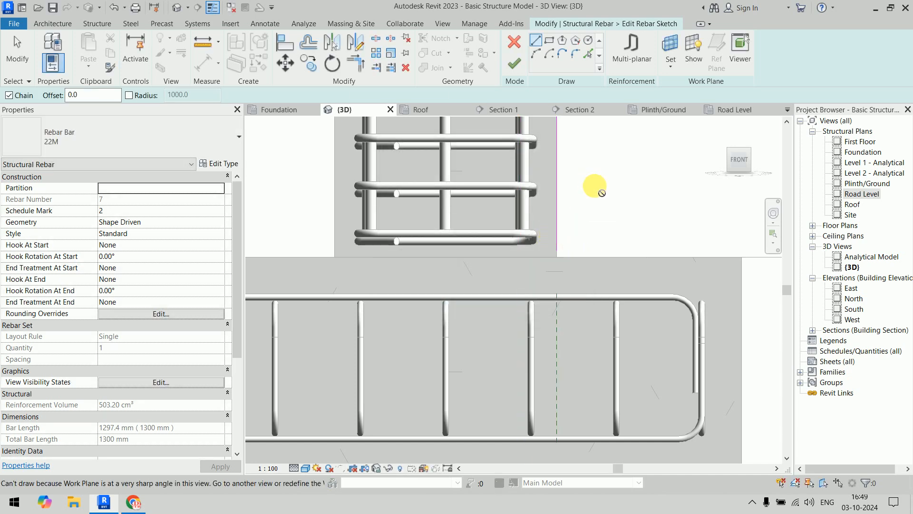
key(Escape)
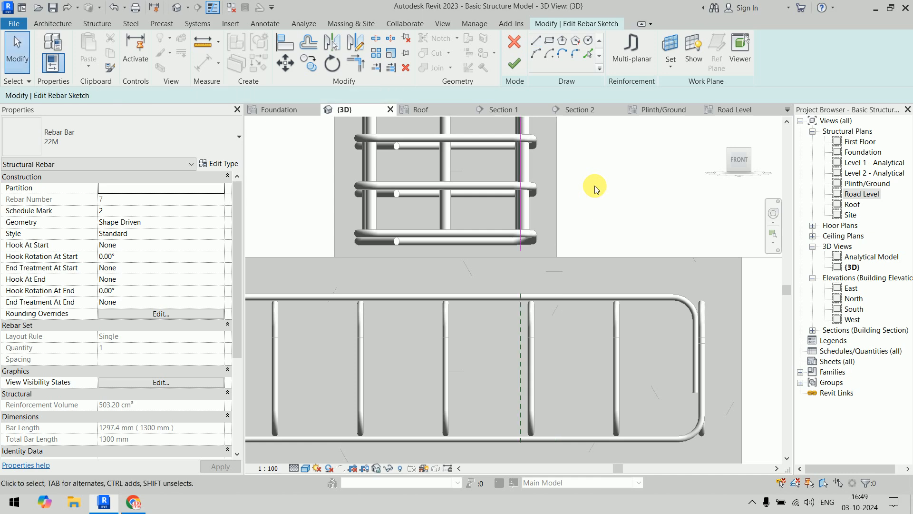
click(522, 45)
click(497, 266)
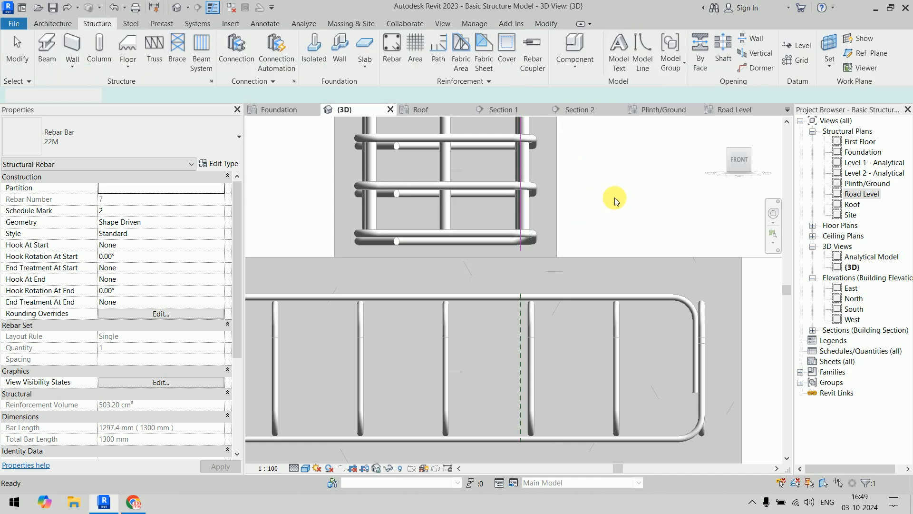
click(656, 195)
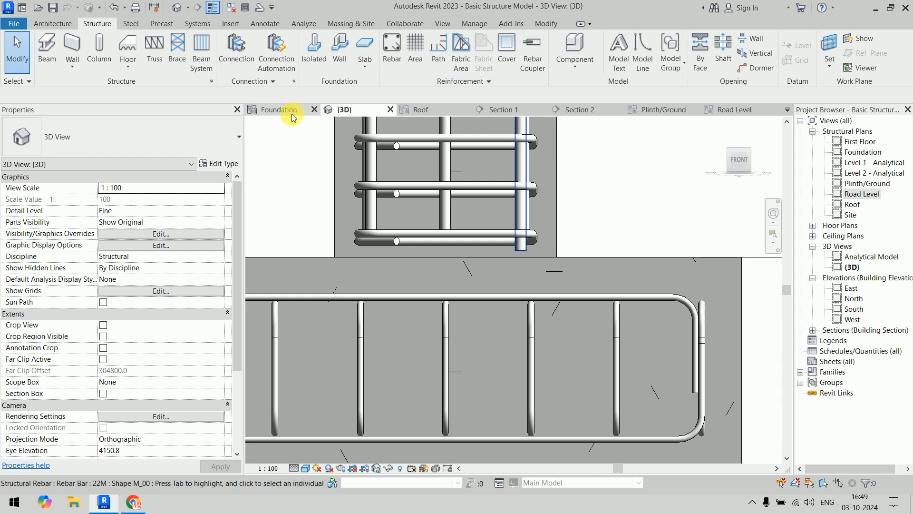
Select only the structural rebar of the reinforced corner column and its footing in the {3D} view
scroll(553, 187, down, 2)
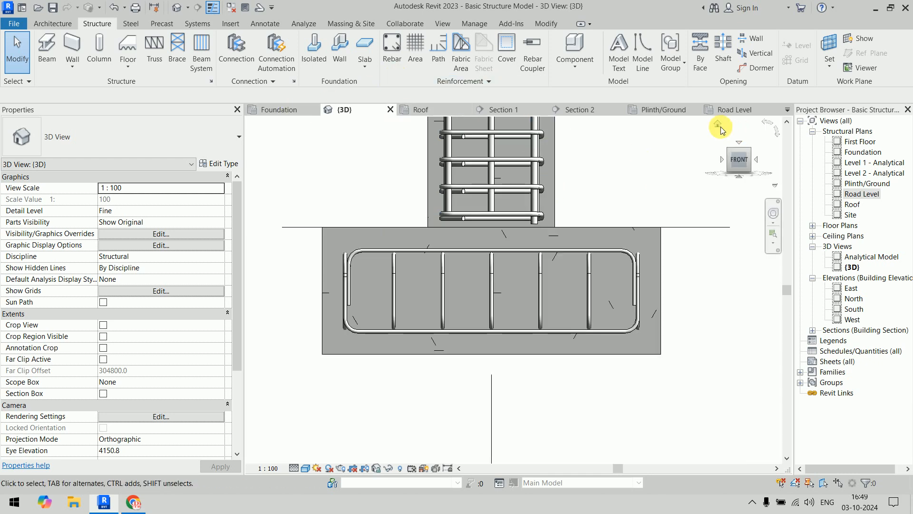
click(718, 126)
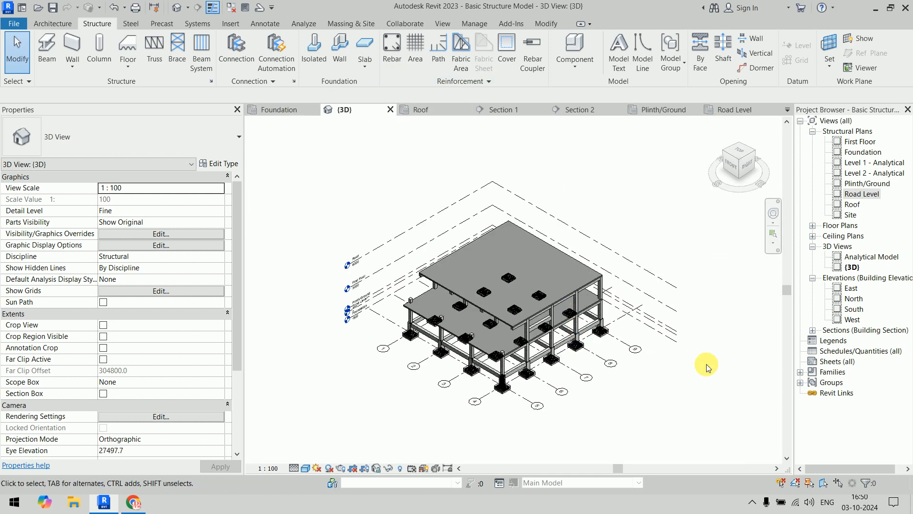
scroll(526, 399, up, 6)
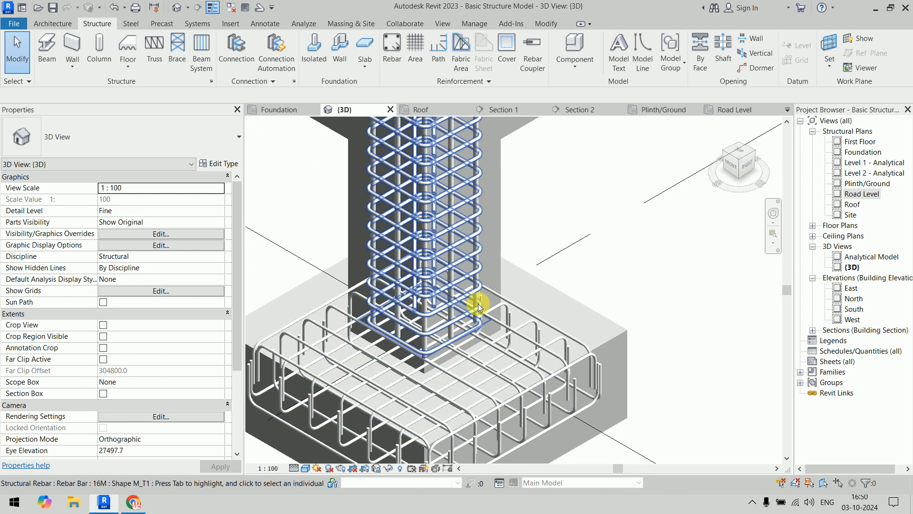
scroll(478, 307, down, 5)
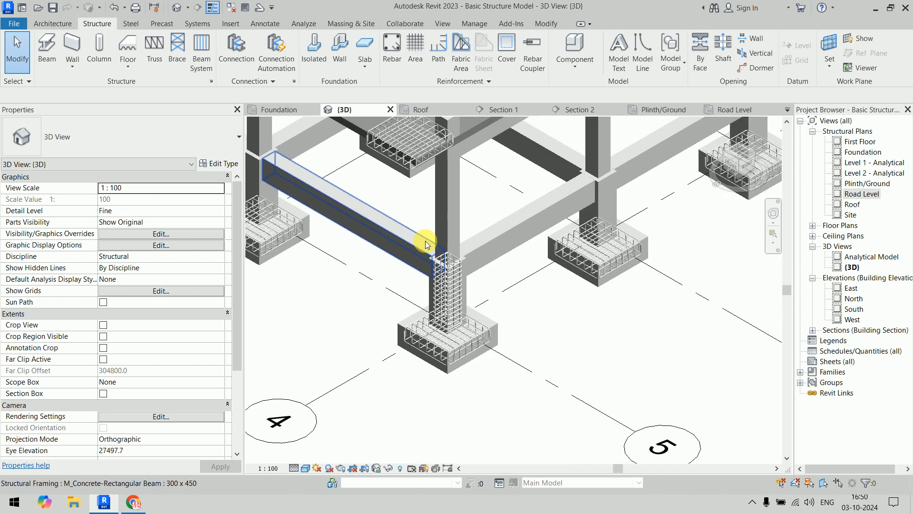
drag(380, 196, 519, 425)
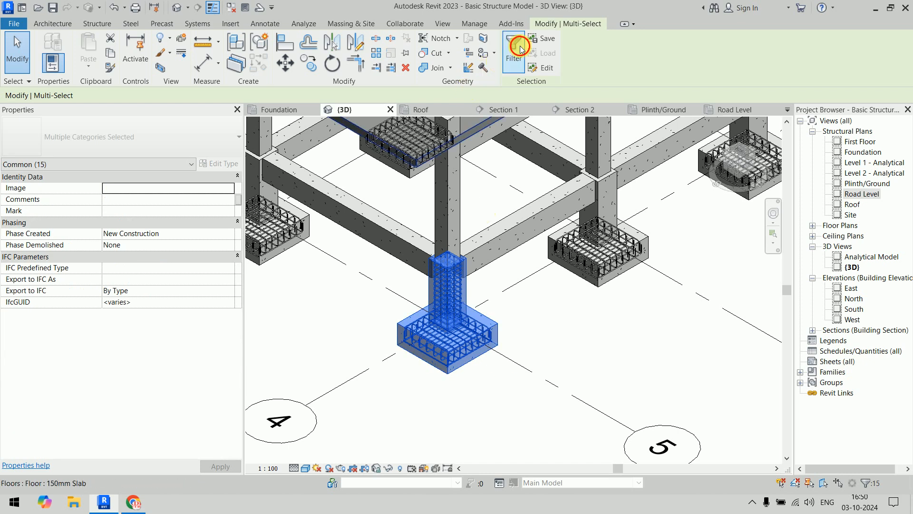
click(516, 48)
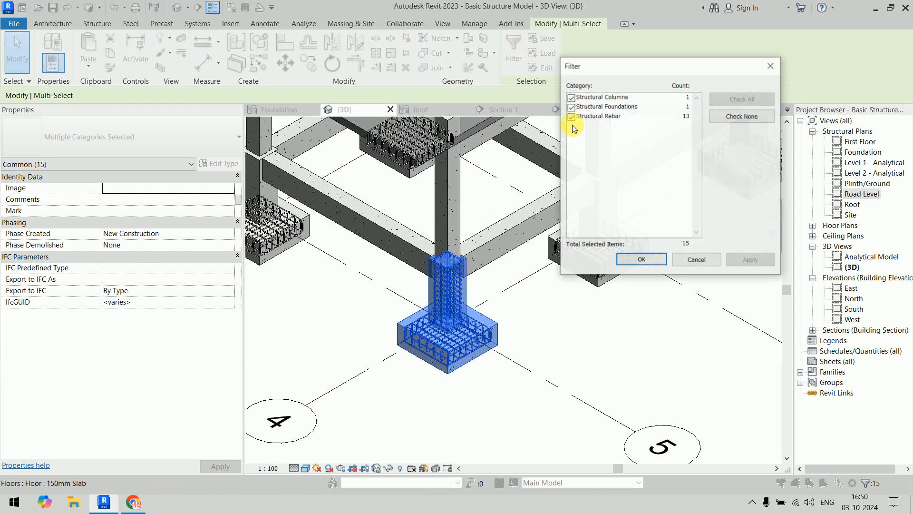
click(696, 260)
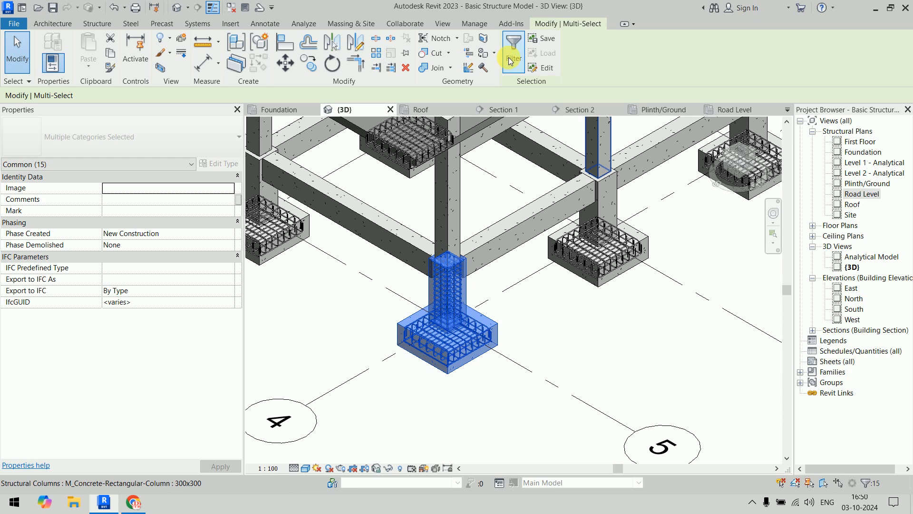
click(509, 57)
click(725, 117)
click(575, 118)
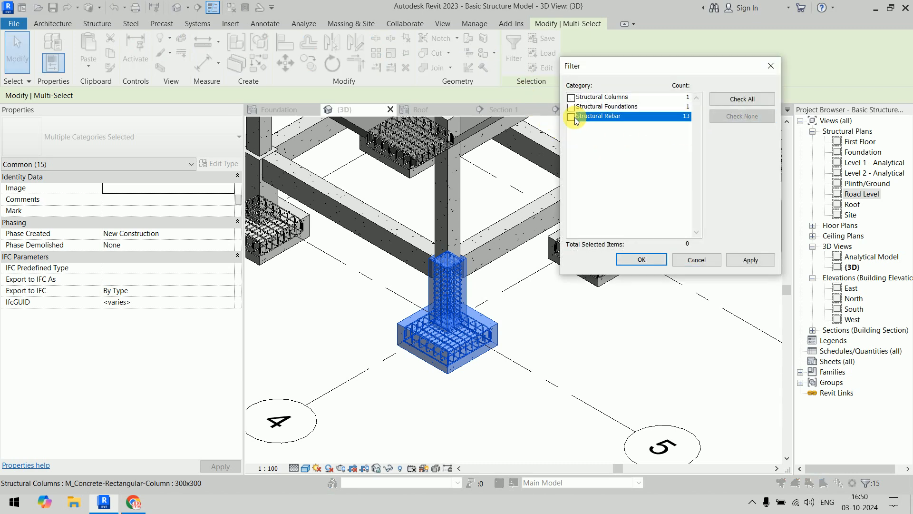
click(570, 117)
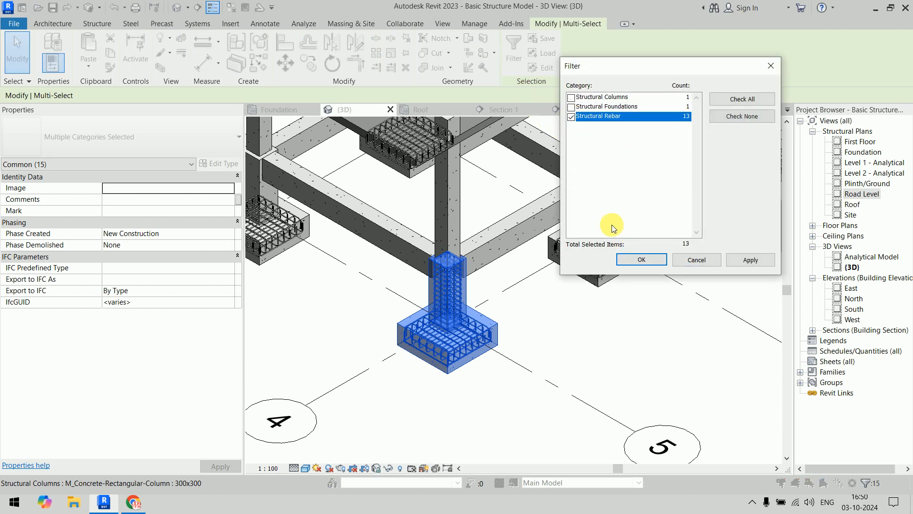
click(640, 259)
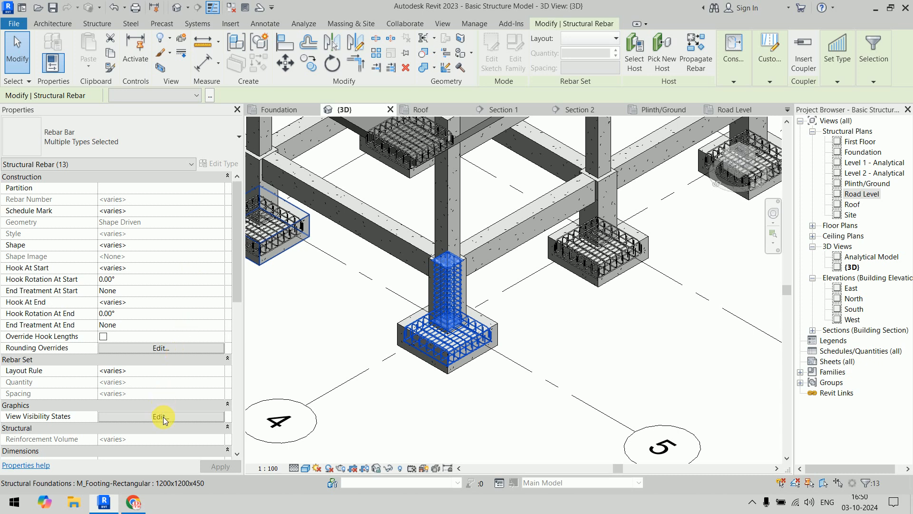
Set the selected rebar to show unobscured in the South and East elevations
click(162, 417)
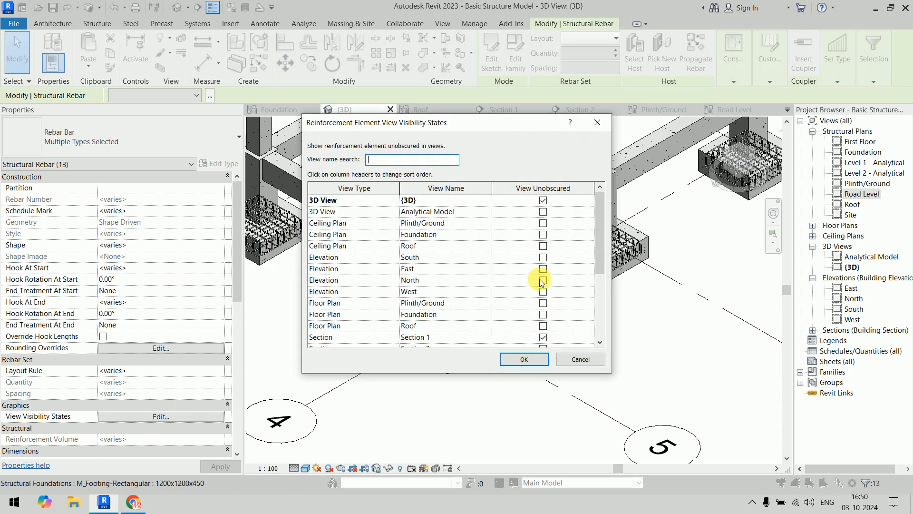
click(542, 257)
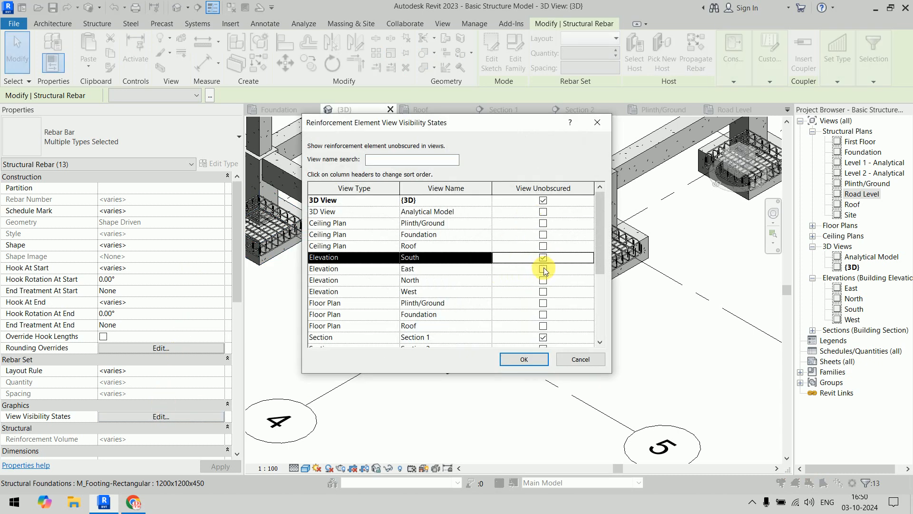
click(543, 269)
click(525, 360)
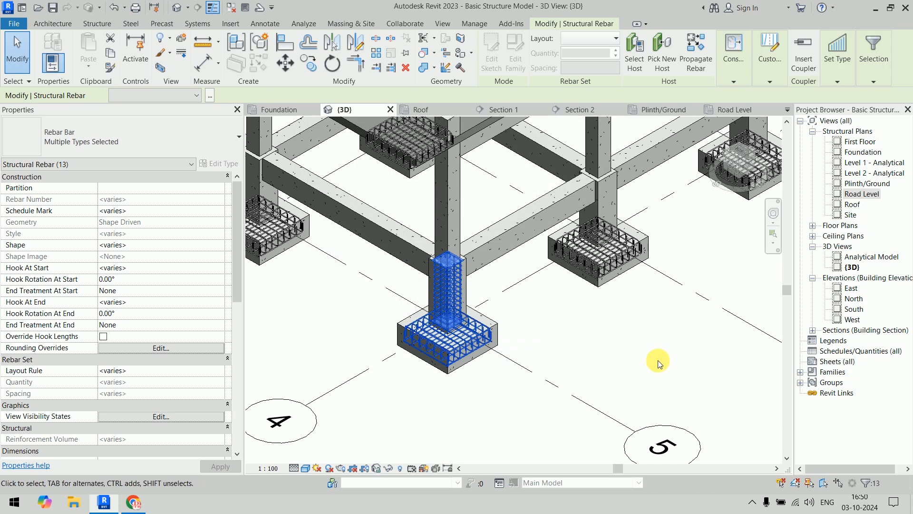
click(658, 363)
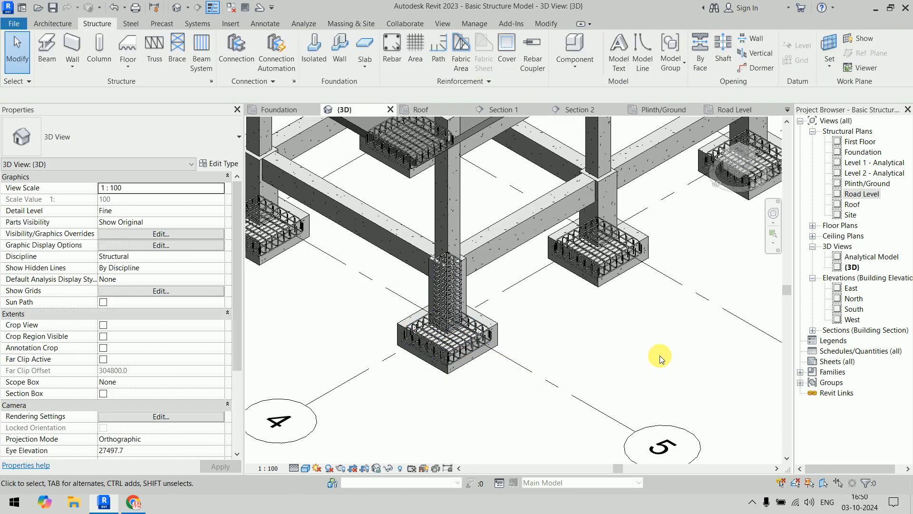
From the South elevation, start editing the sketch of the column's right-hand vertical bar in the East elevation
click(852, 318)
double_click(854, 310)
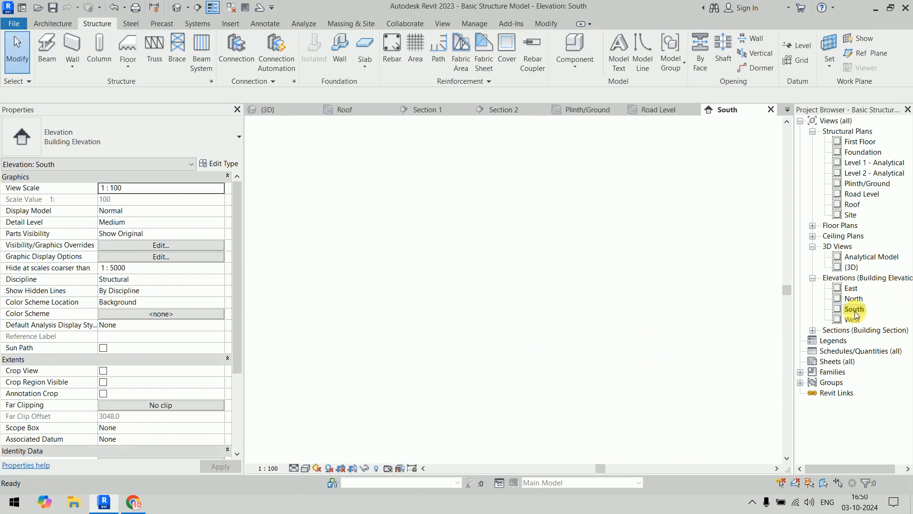
scroll(609, 358, up, 5)
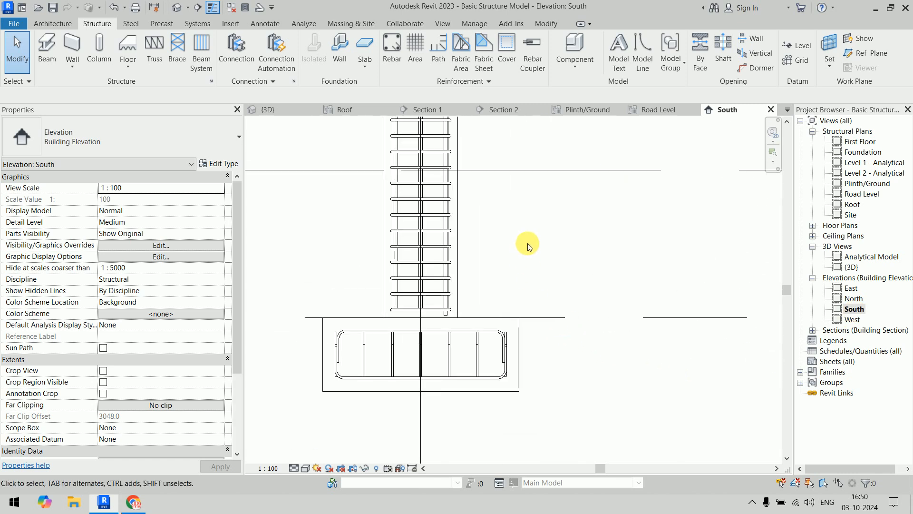
scroll(496, 292, up, 4)
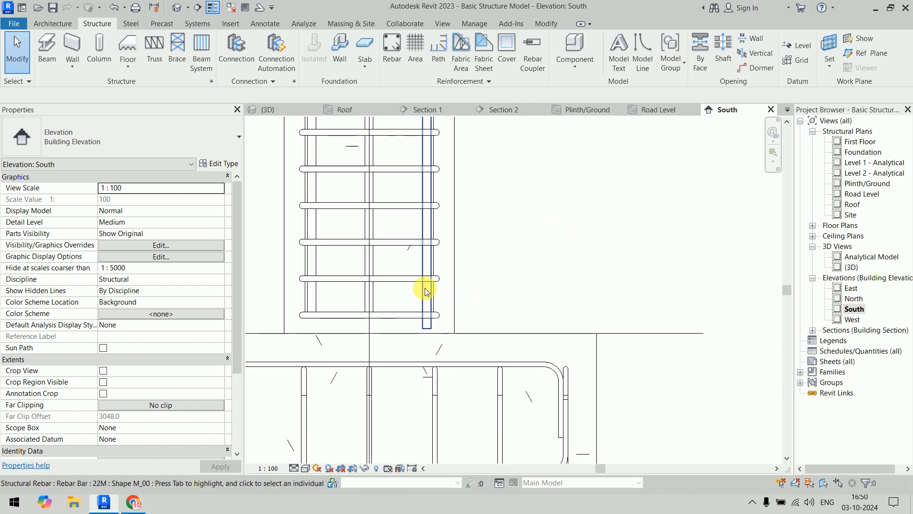
click(425, 286)
middle_drag(552, 285, 621, 181)
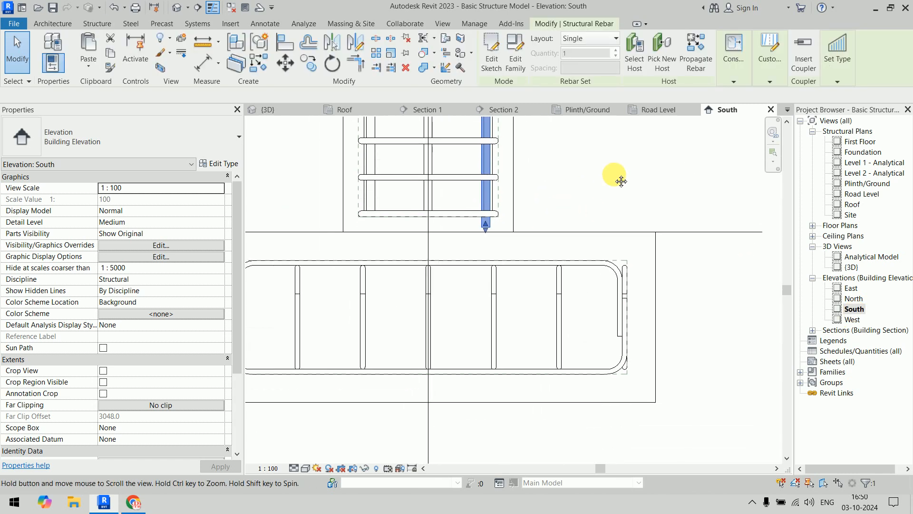
click(492, 54)
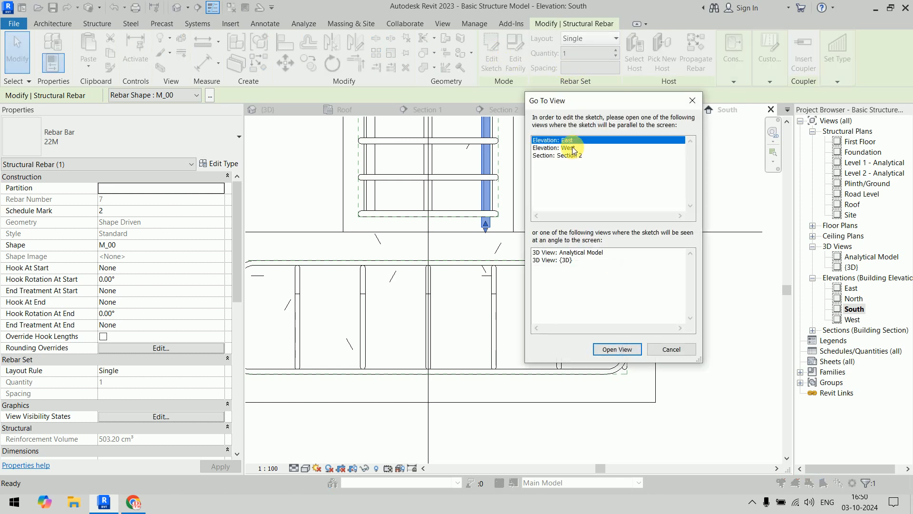
click(610, 350)
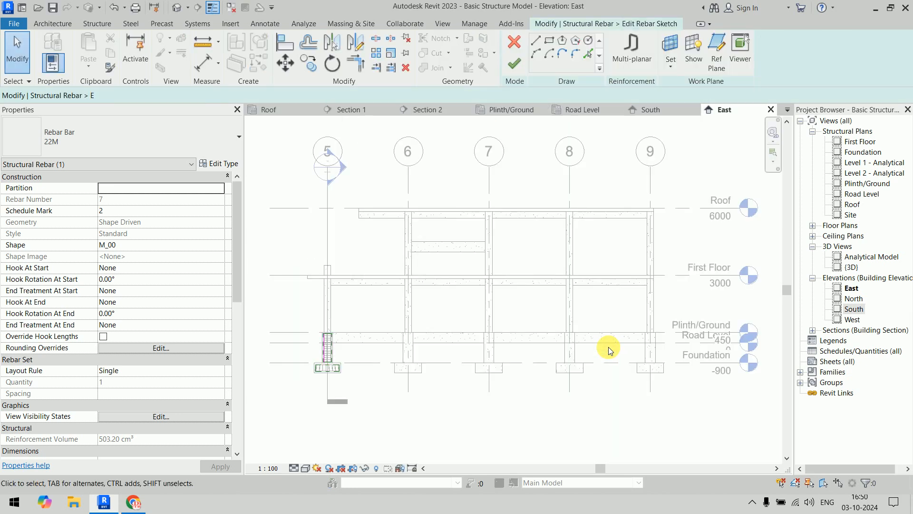
Try to sketch the bar's extension about 350 mm down into the footing with a horizontal leg towards the footing's left side
scroll(328, 367, up, 5)
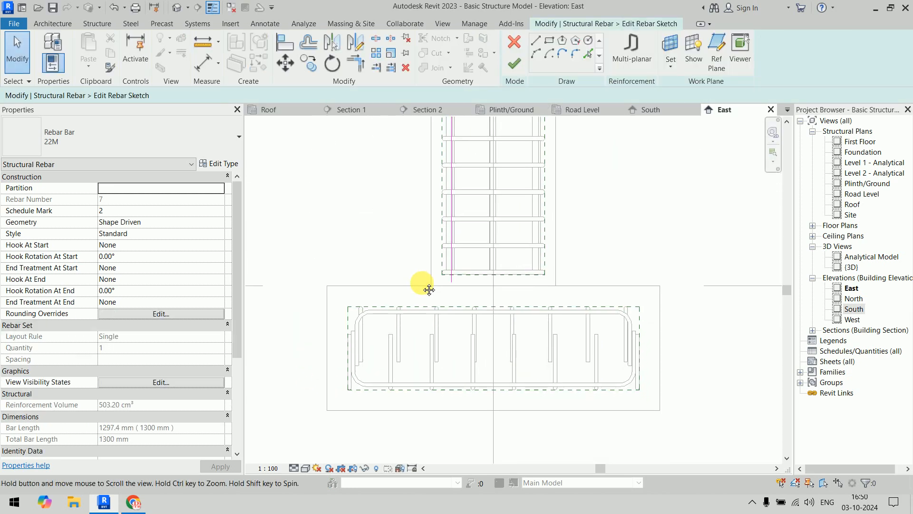
click(545, 48)
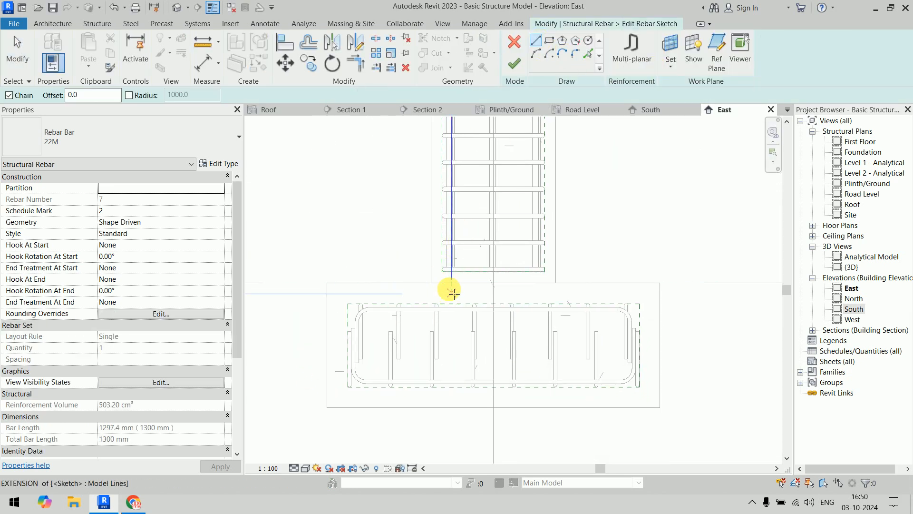
click(449, 278)
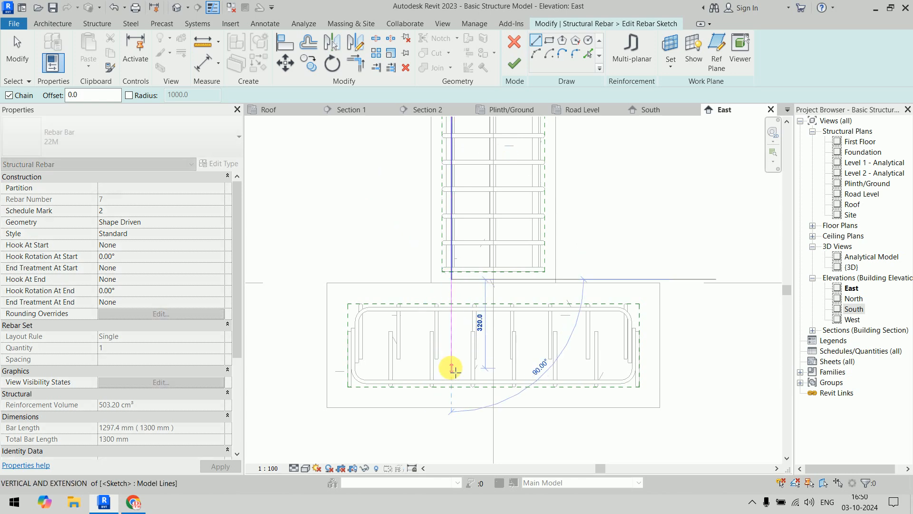
scroll(452, 373, up, 3)
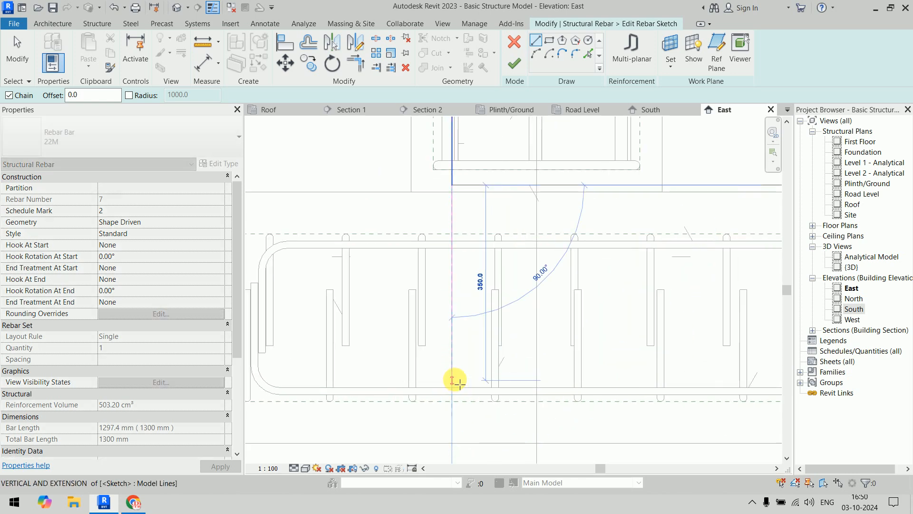
click(452, 380)
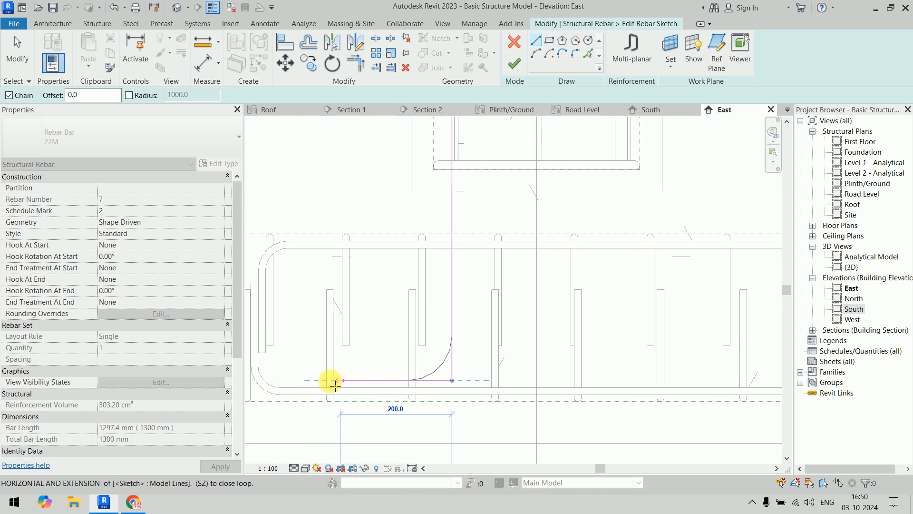
click(316, 379)
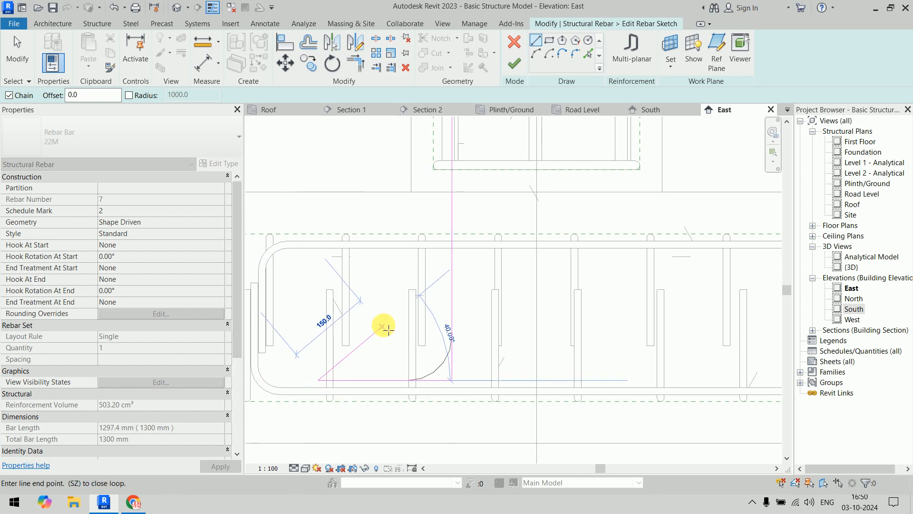
key(Escape)
key(Escape)
scroll(621, 199, down, 3)
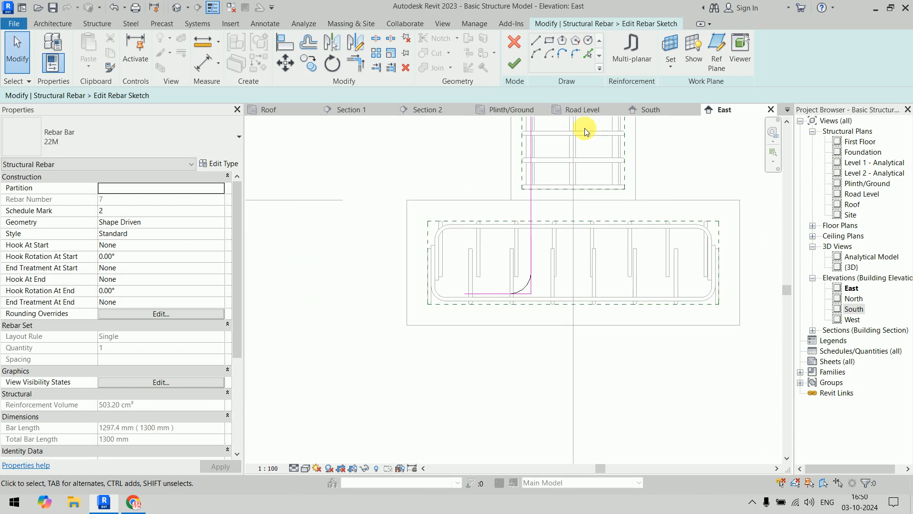
Try to finish the bent bar's sketch, and discard the sketch edits
click(515, 67)
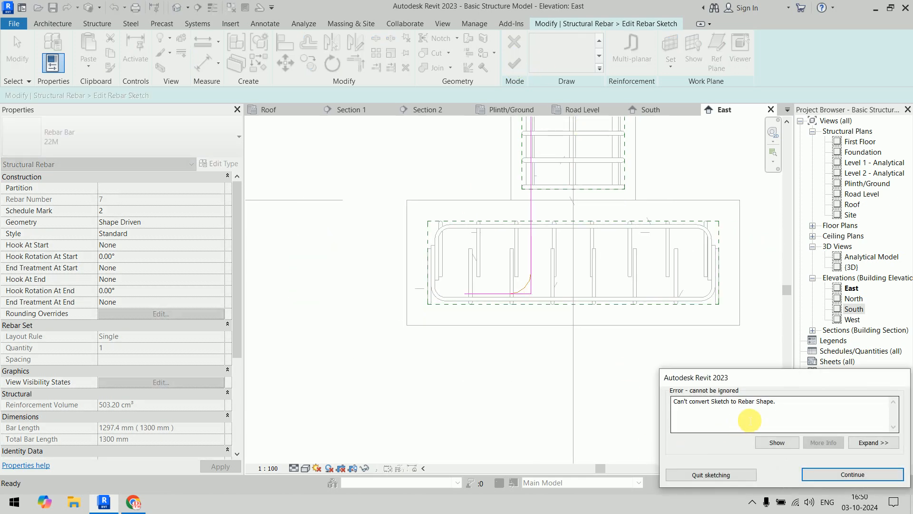
click(825, 476)
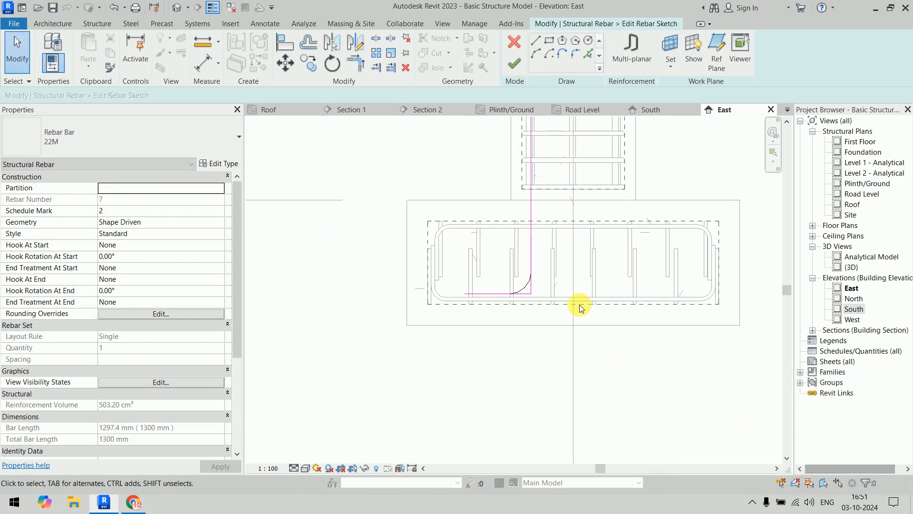
scroll(552, 298, up, 5)
click(559, 299)
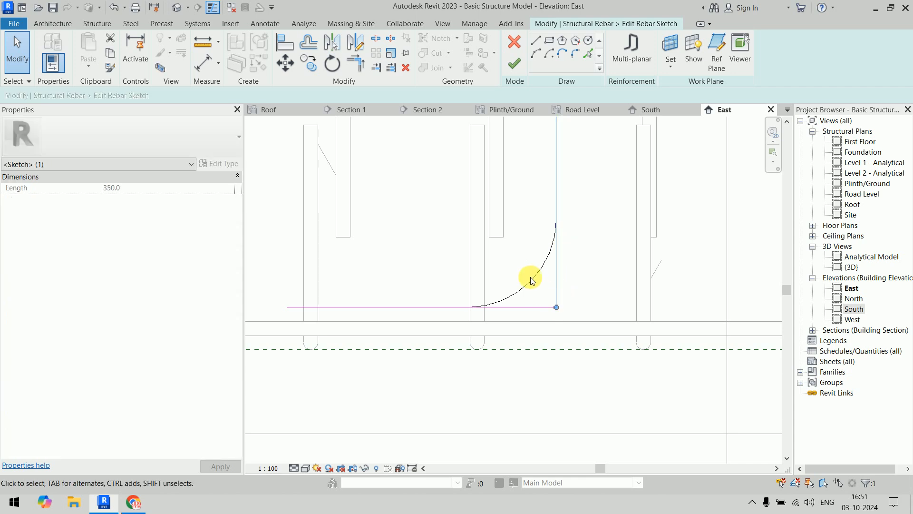
click(540, 278)
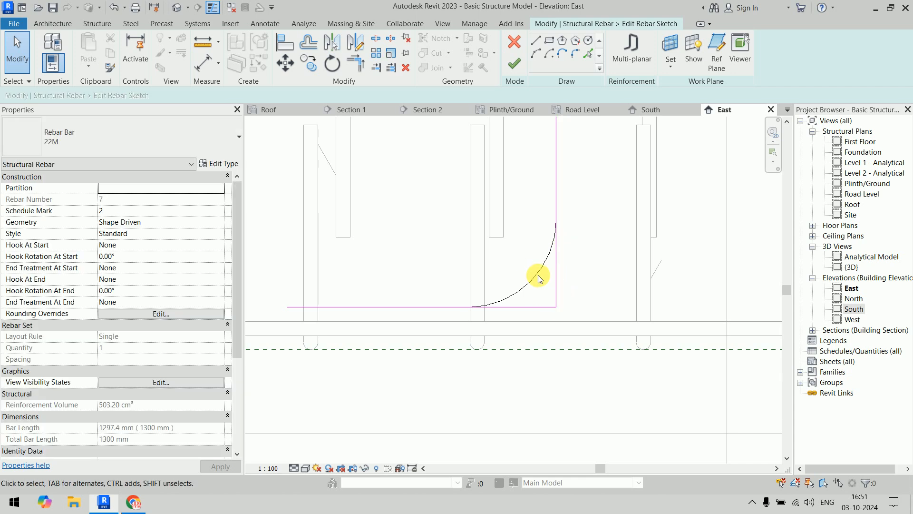
click(514, 63)
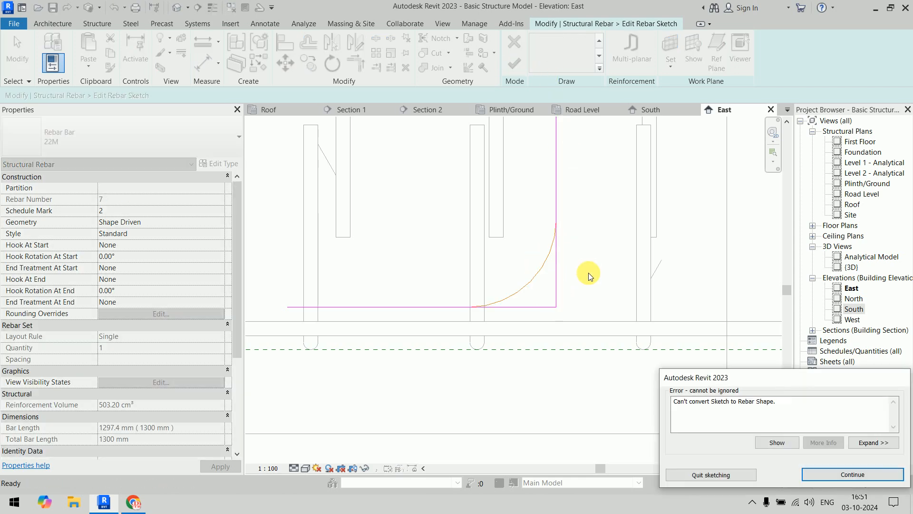
click(727, 476)
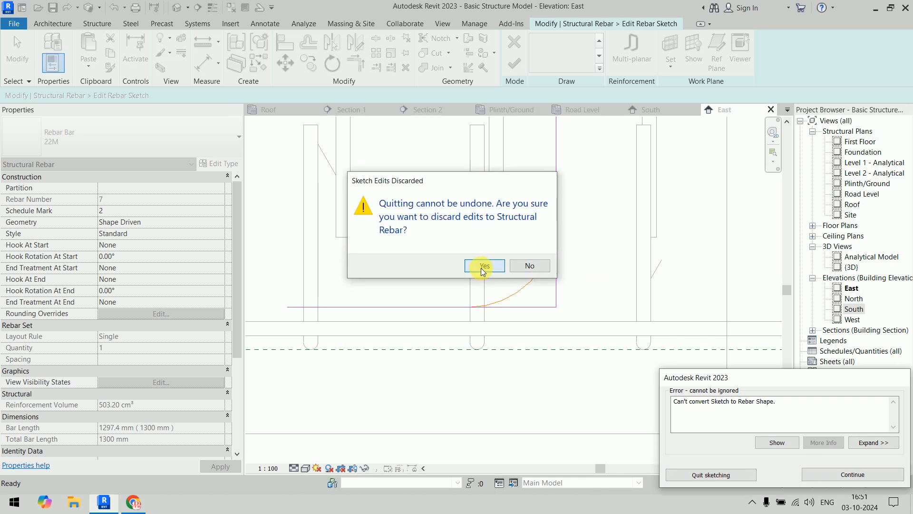
click(484, 265)
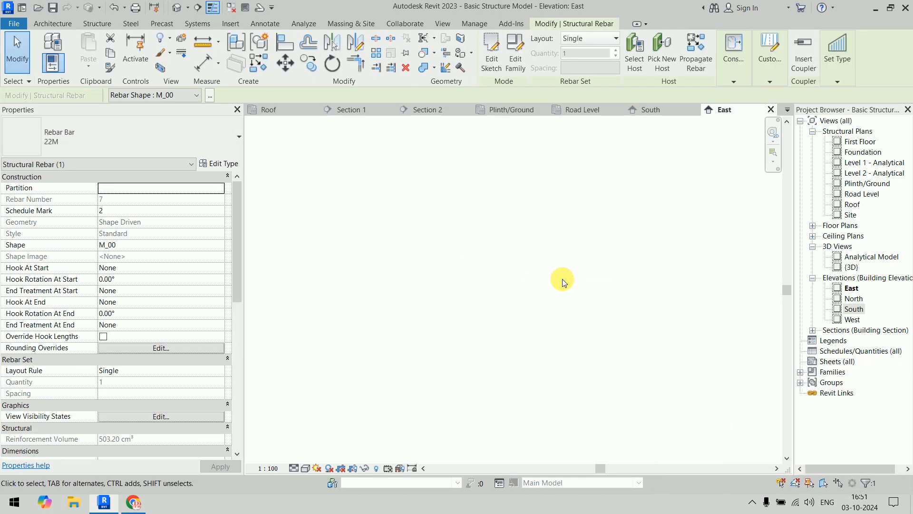
Stretch the lower end of the column's left vertical bar in the East elevation down into the footing, ending above its bottom bars
right_click(552, 223)
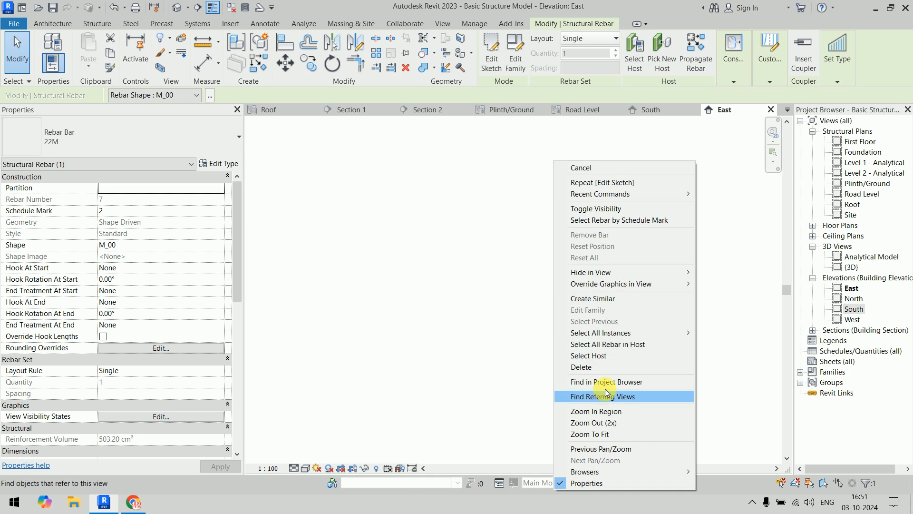
click(603, 434)
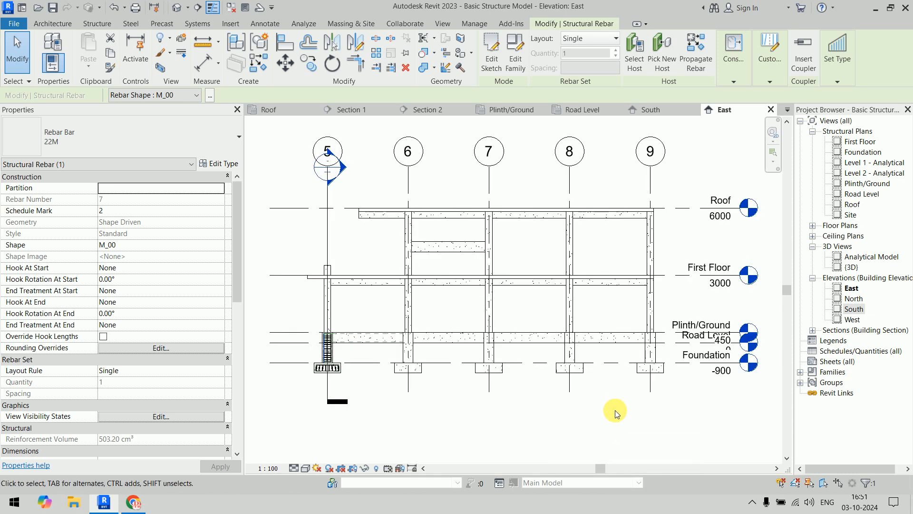
scroll(373, 342, up, 6)
middle_drag(415, 261, 574, 286)
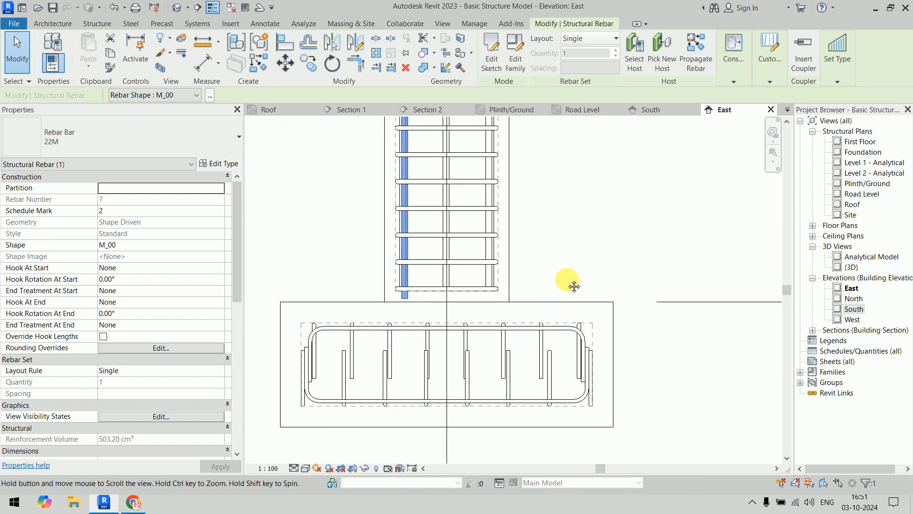
key(Escape)
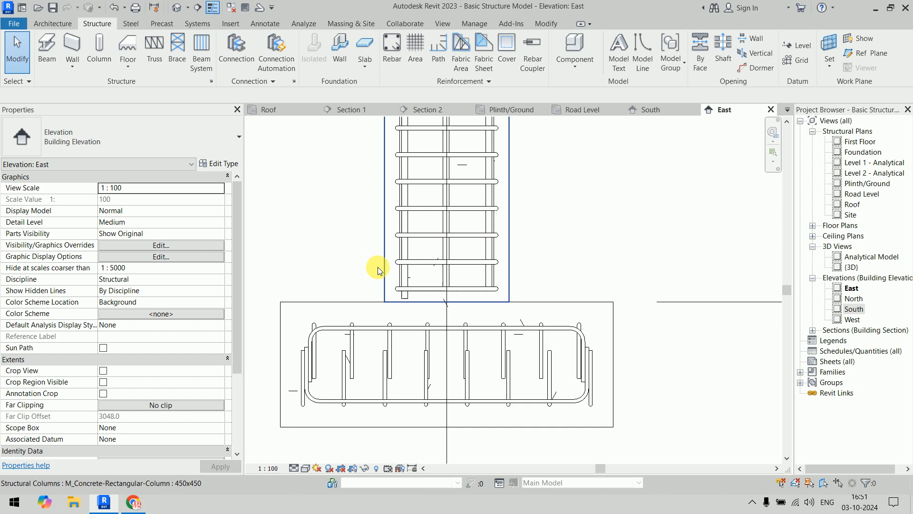
click(405, 278)
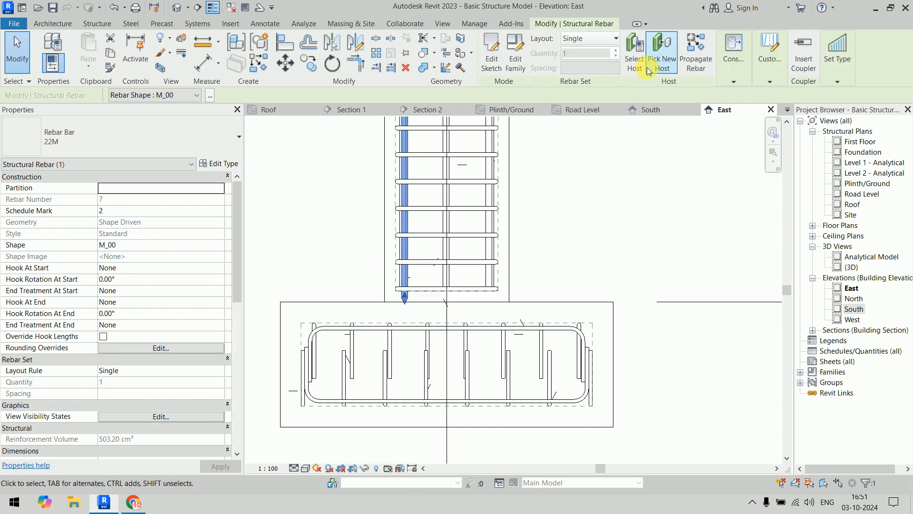
click(575, 39)
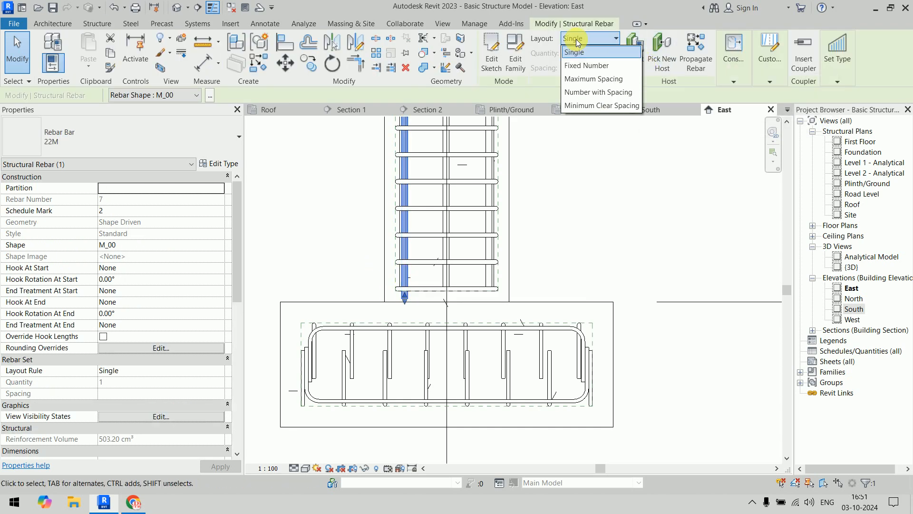
click(494, 53)
drag(405, 300, 405, 379)
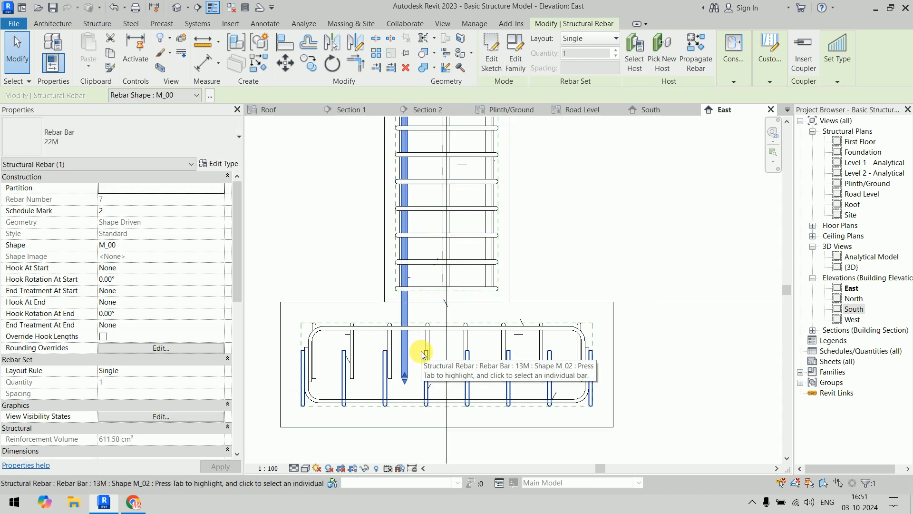
scroll(430, 352, down, 3)
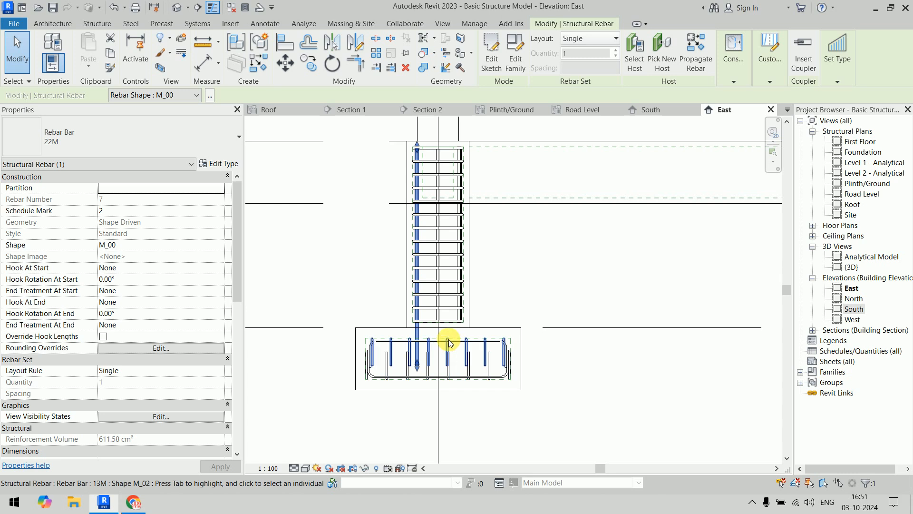
click(523, 272)
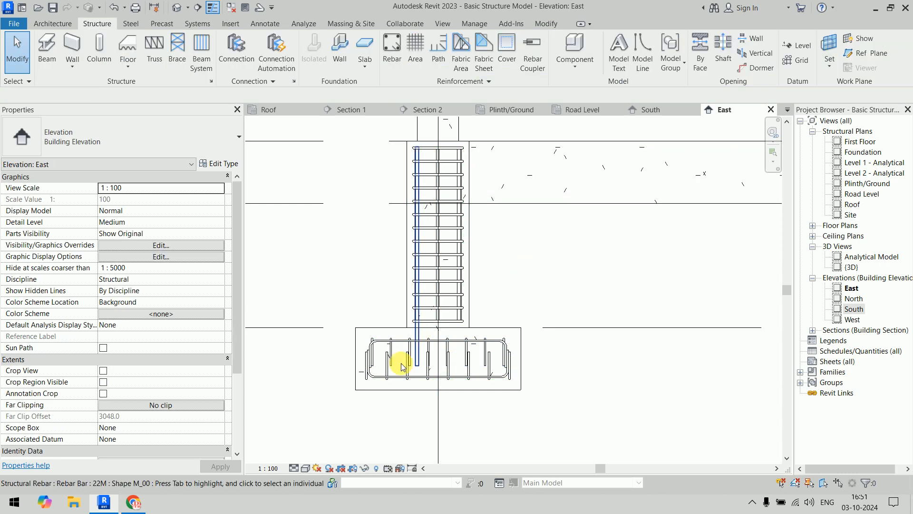
Give the extended vertical bar a Standard - 90 deg. hook at its start with a hook rotation of 180°
scroll(402, 364, up, 3)
click(434, 342)
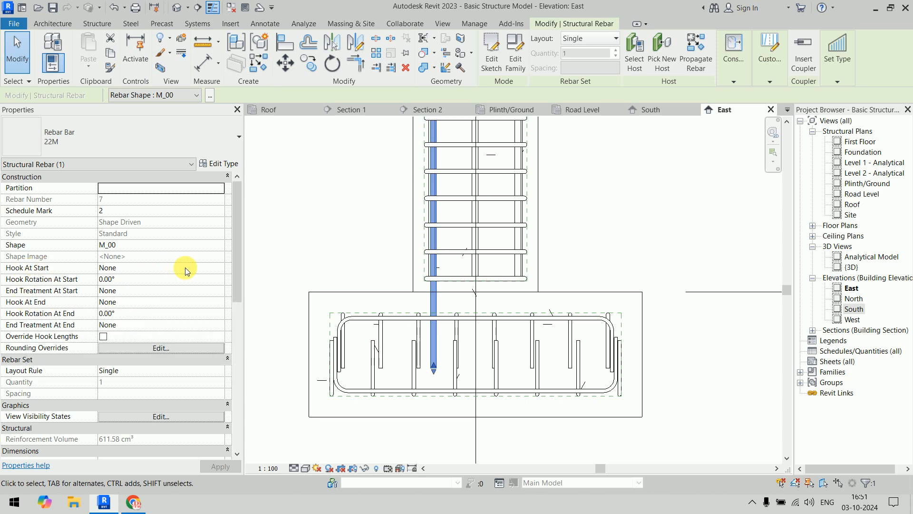
click(221, 267)
click(139, 288)
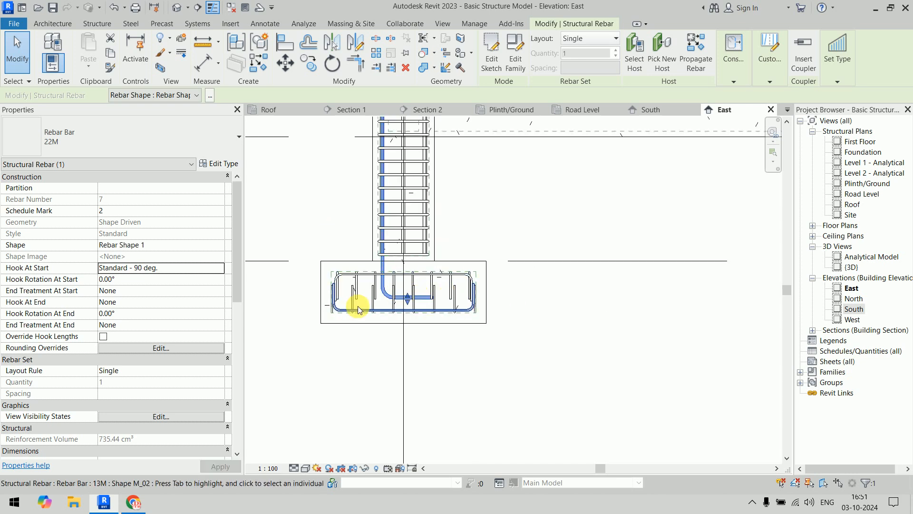
scroll(360, 304, up, 1)
click(168, 281)
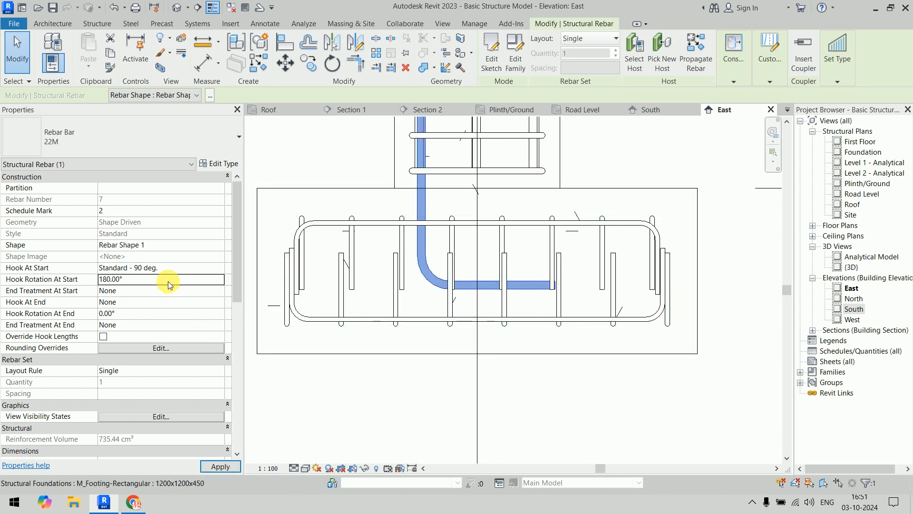
Lower the hooked end of the vertical bar until its horizontal leg sits just above the footing's bottom reinforcement
drag(382, 295, 357, 322)
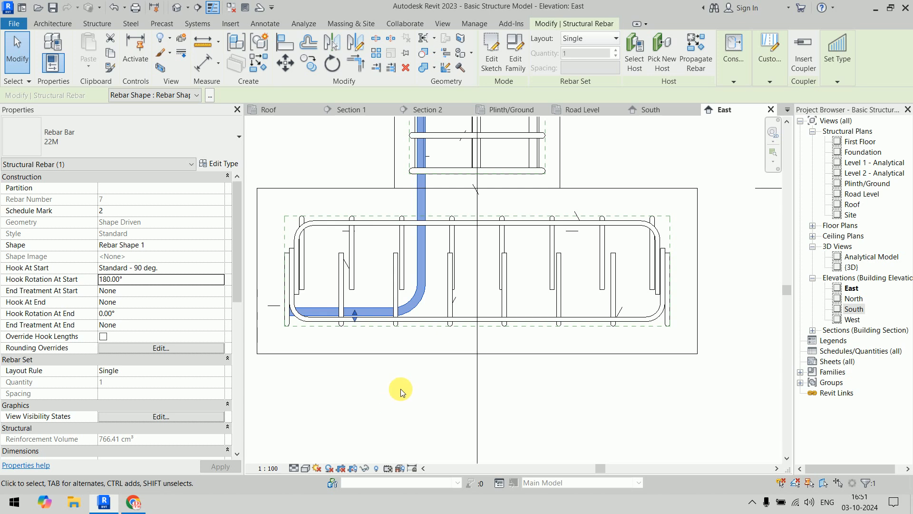
scroll(401, 392, down, 3)
scroll(402, 386, up, 6)
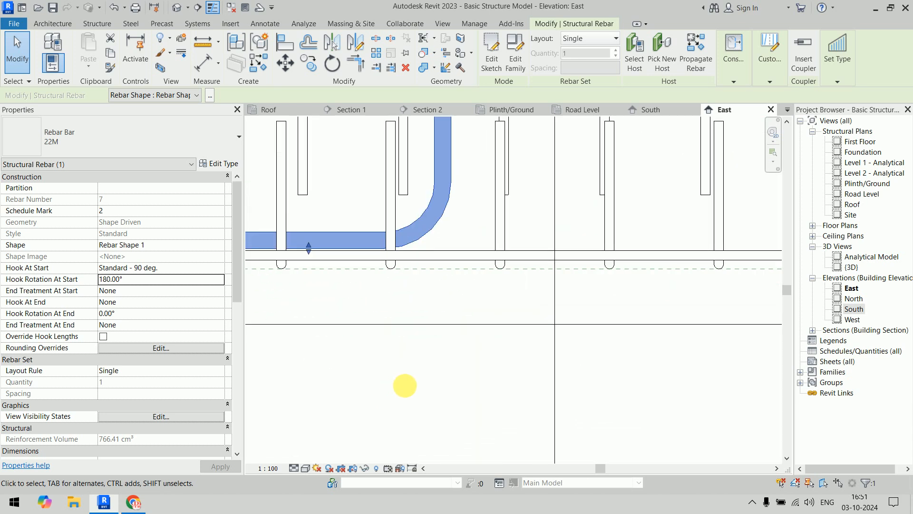
scroll(404, 385, down, 2)
click(491, 53)
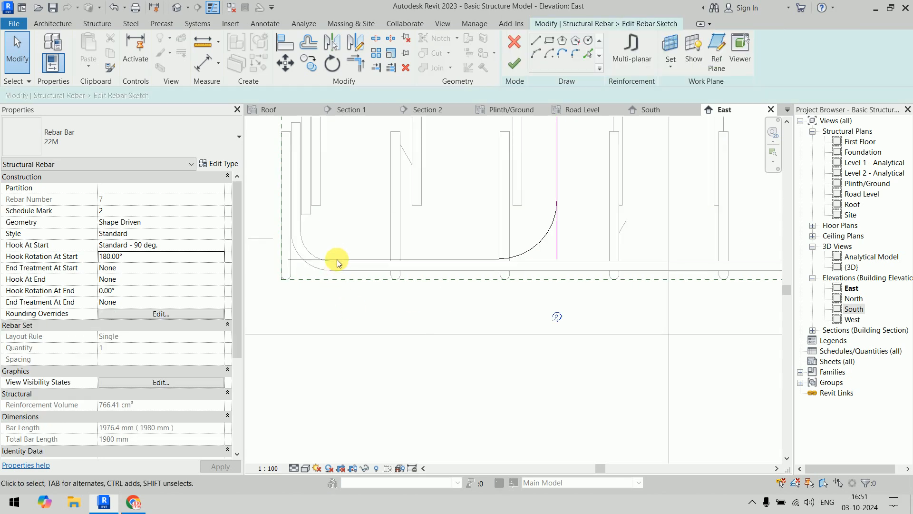
click(515, 63)
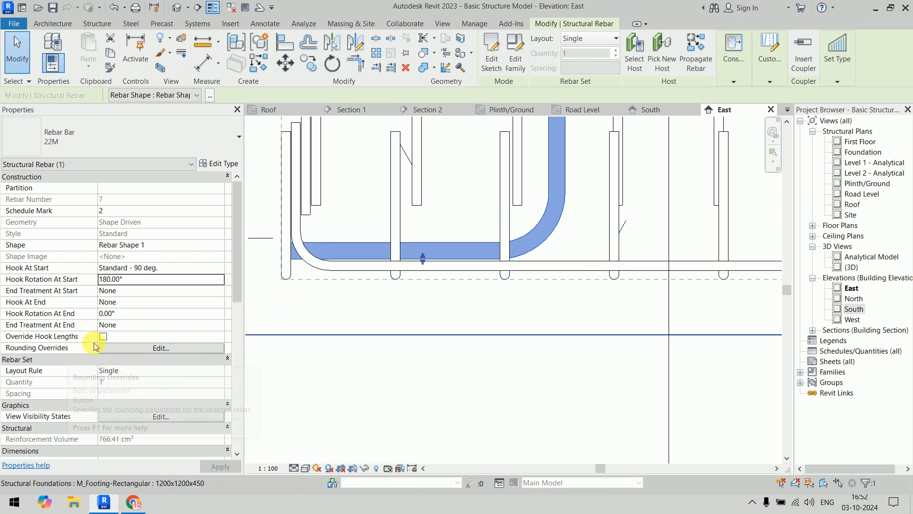
scroll(110, 404, down, 10)
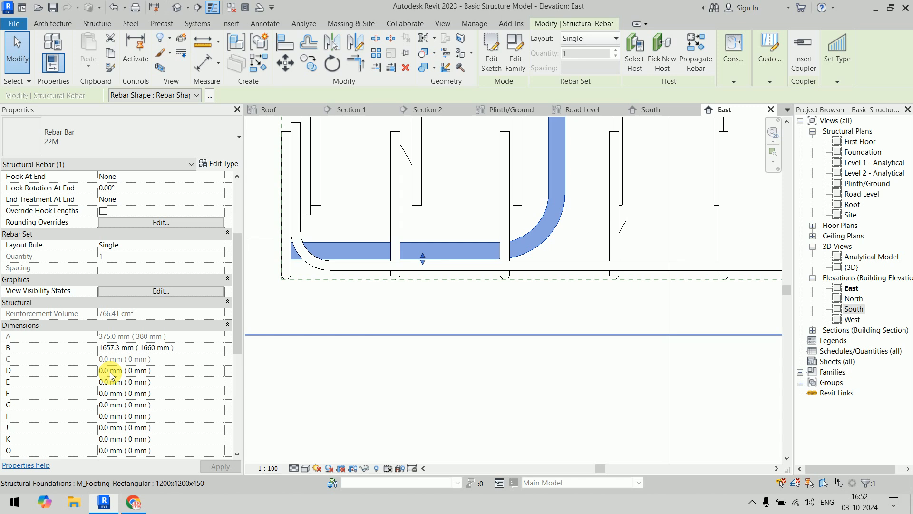
scroll(110, 374, up, 10)
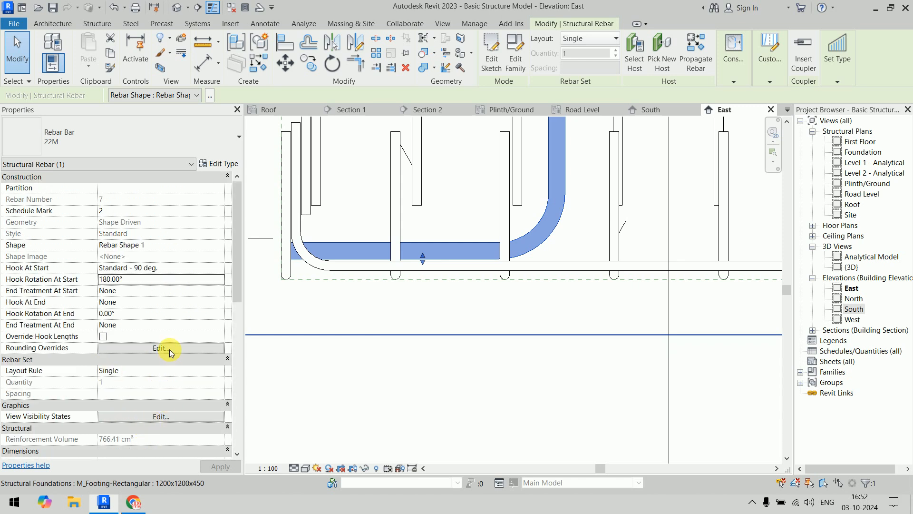
click(169, 350)
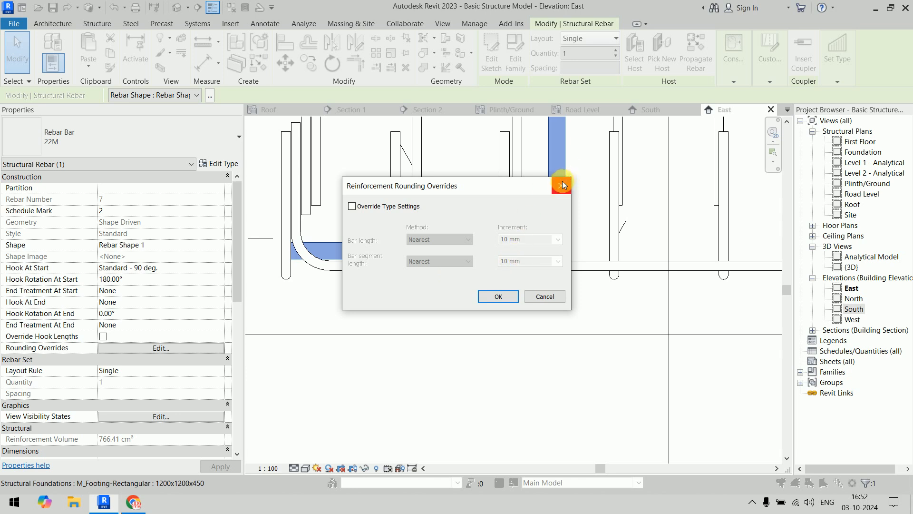
click(562, 184)
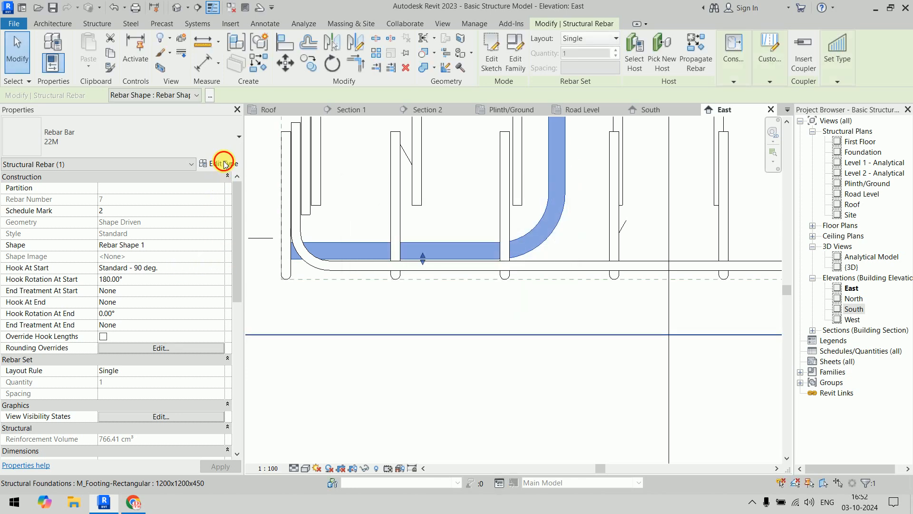
In the 22M rebar type's hook lengths, set the Stirrup/Tie - 90 deg. hook length to 250 mm and apply it
click(224, 164)
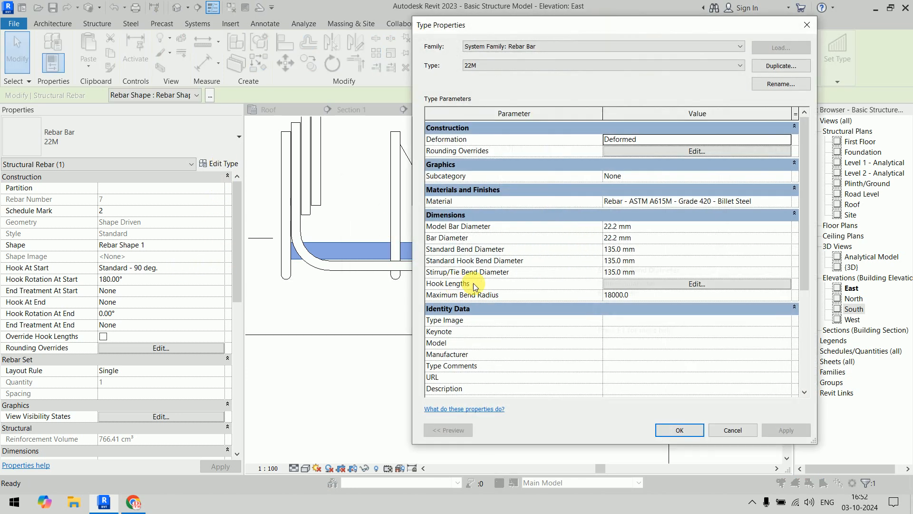
click(656, 284)
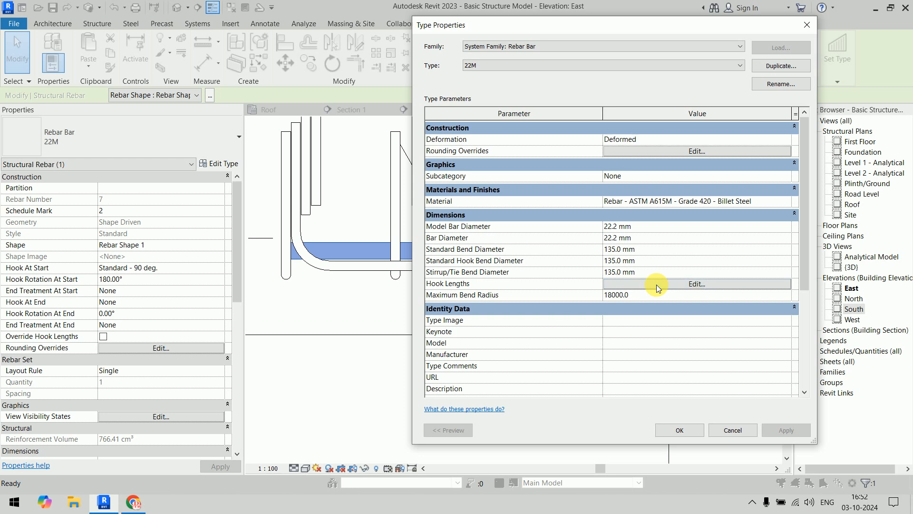
drag(621, 246, 527, 152)
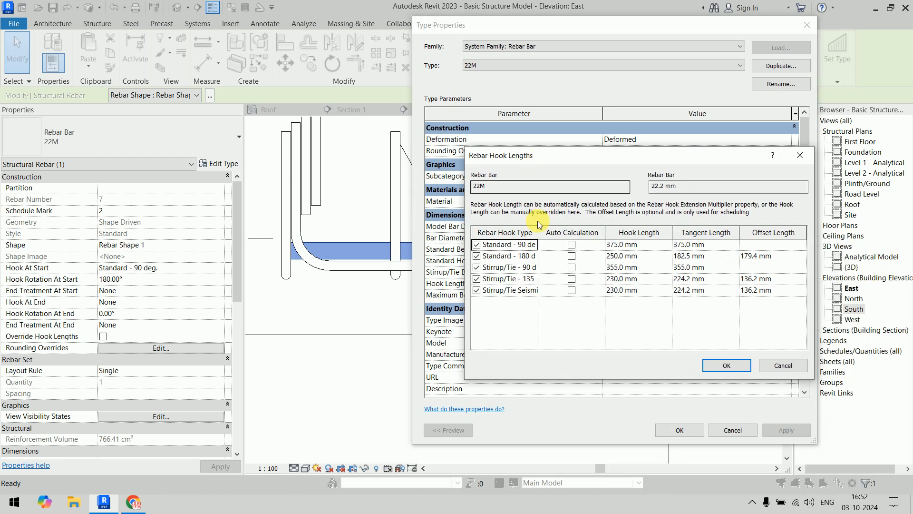
drag(541, 235, 567, 242)
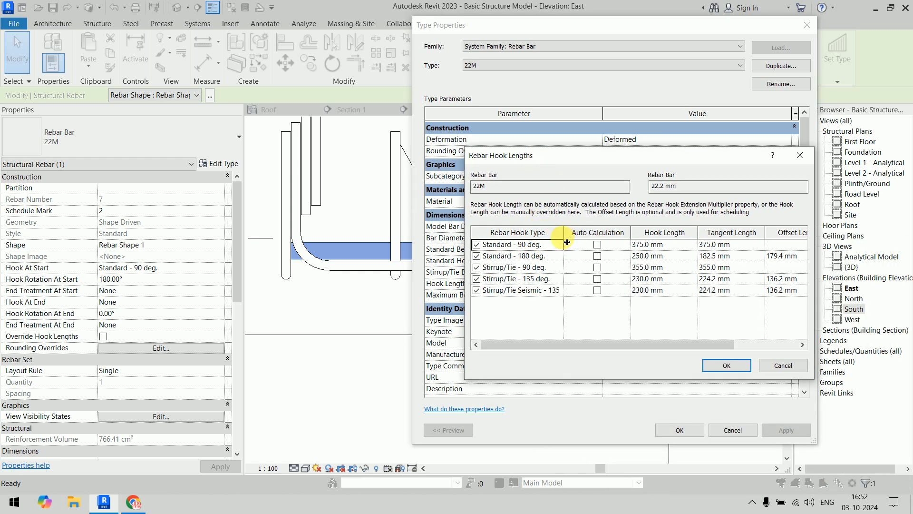
click(671, 269)
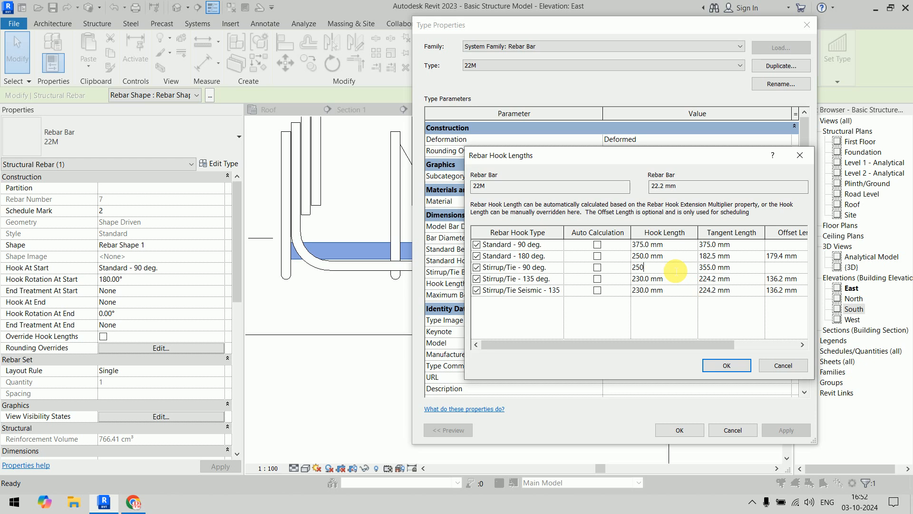
click(741, 365)
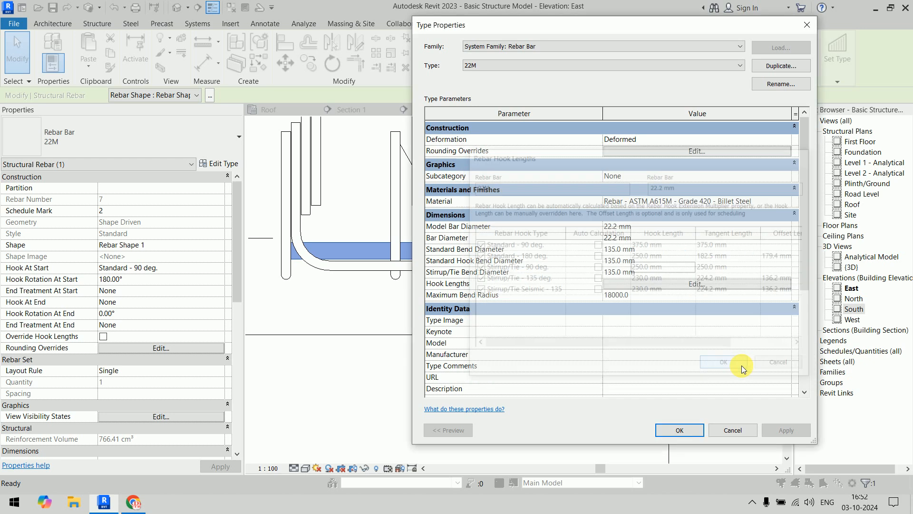
click(790, 432)
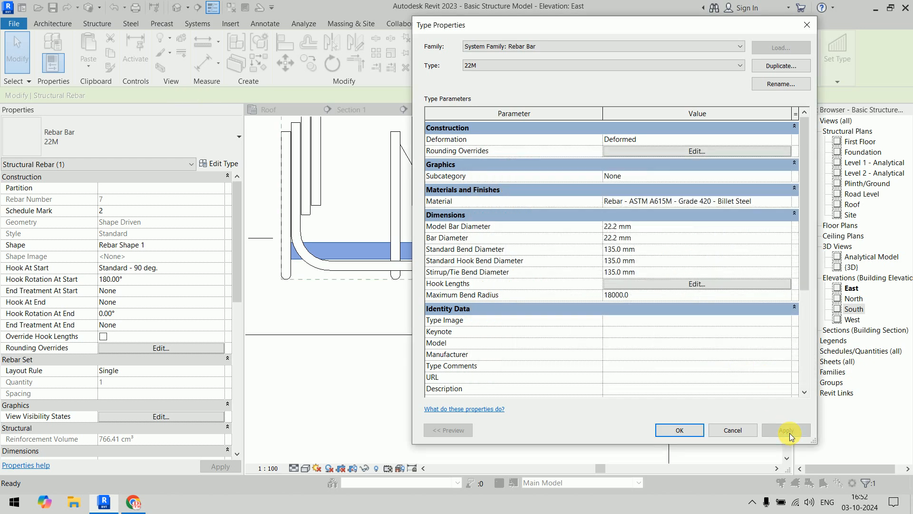
click(693, 431)
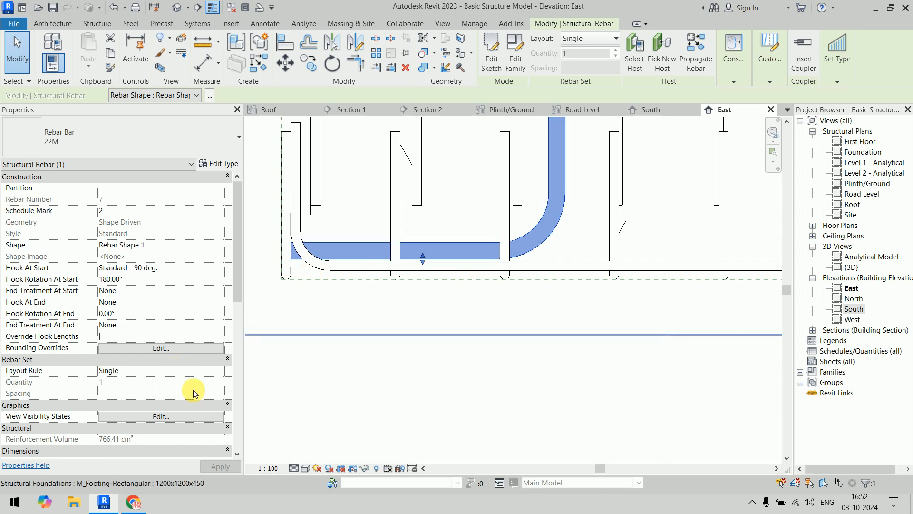
Set the Standard - 90 deg. hook length of the 22M rebar type to 250 mm and apply it
click(204, 166)
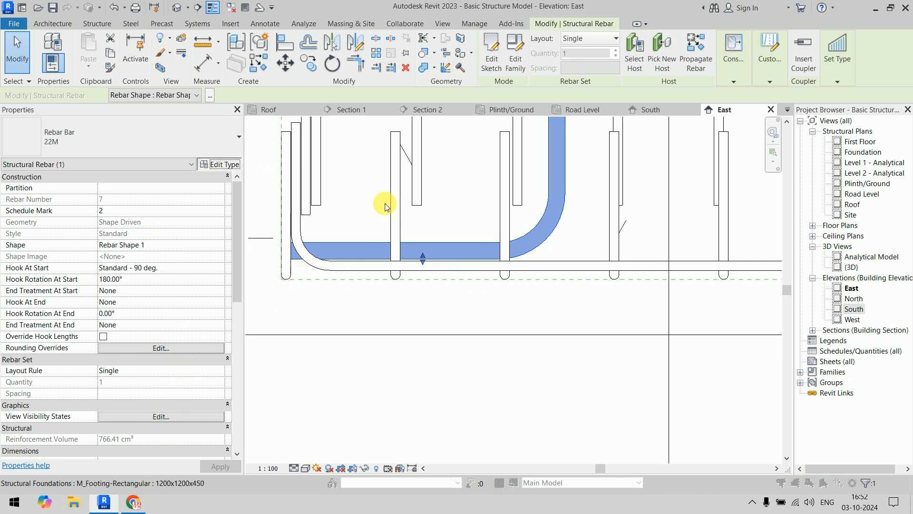
click(697, 283)
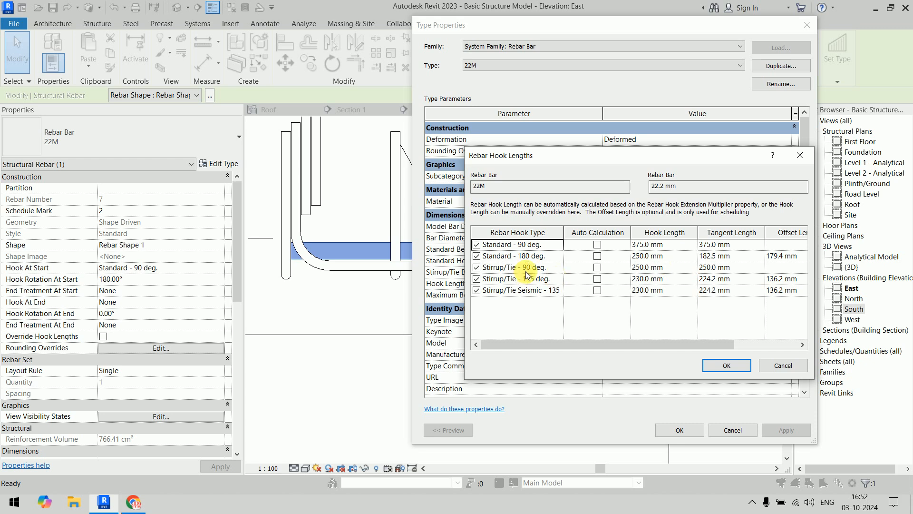
click(656, 248)
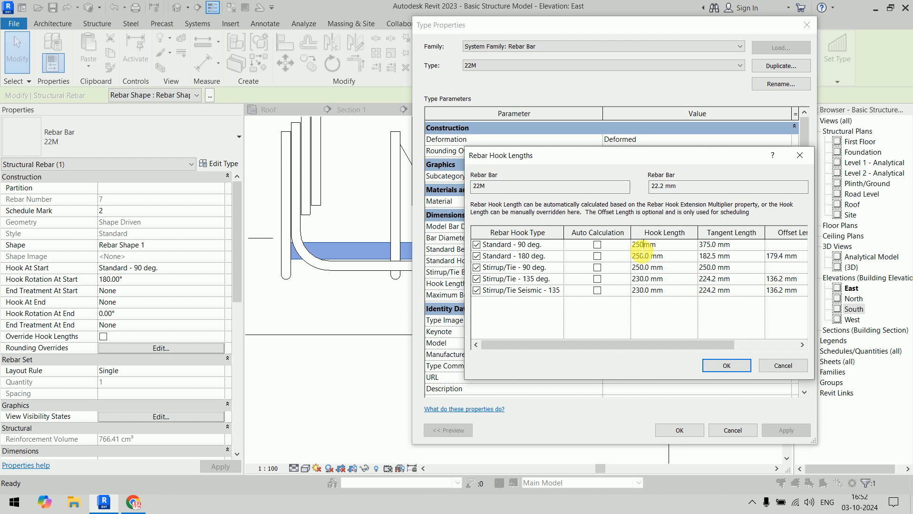
click(727, 366)
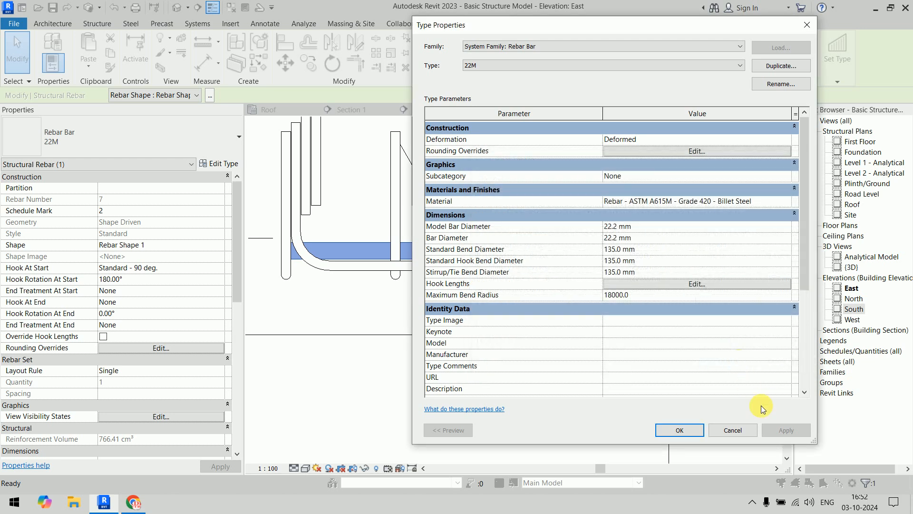
click(777, 429)
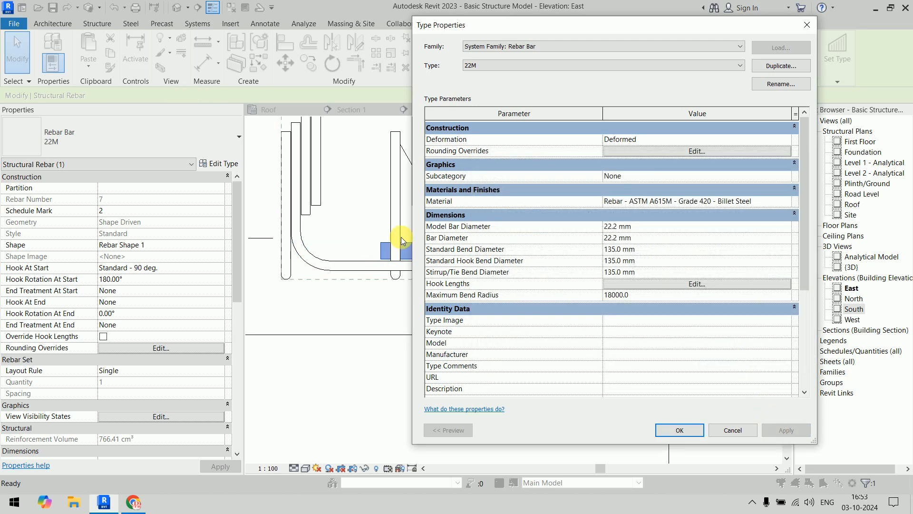
click(684, 431)
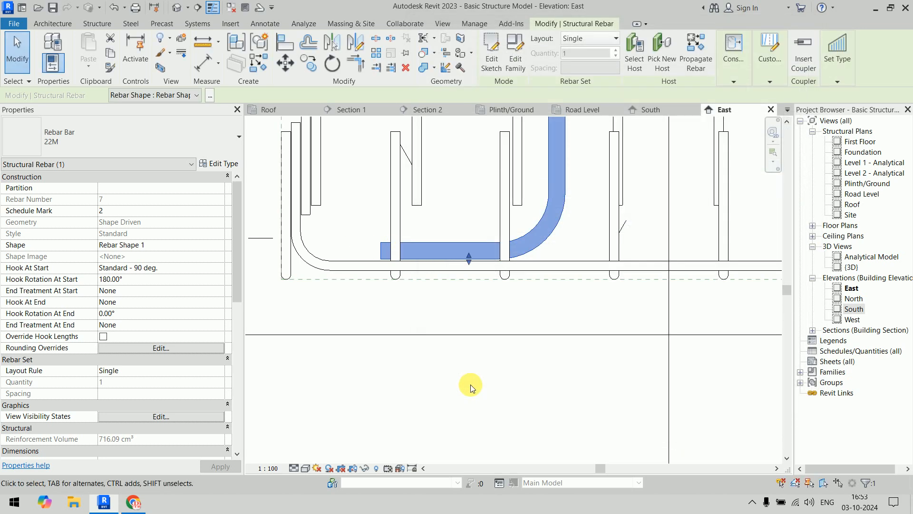
Switch to the default 3D view and bring up the column footing with the hooked vertical bar
click(470, 384)
scroll(443, 318, down, 5)
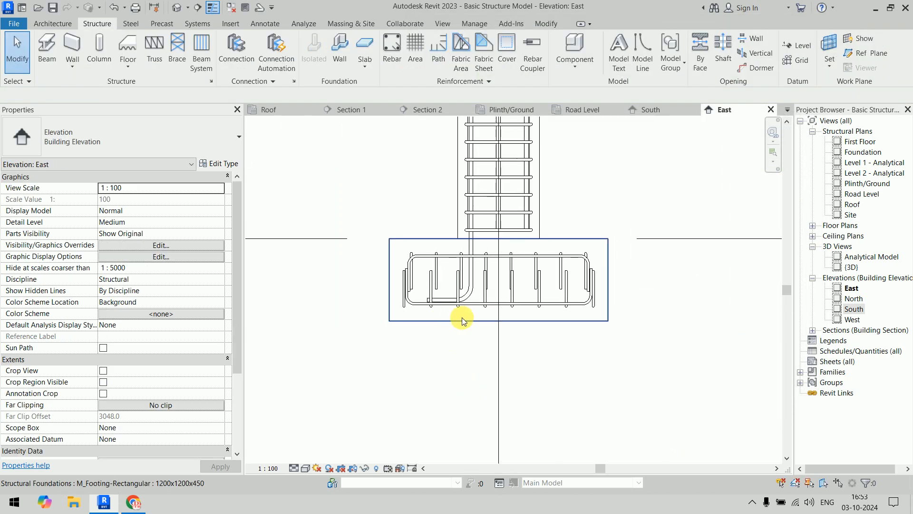
middle_drag(461, 318, 415, 351)
click(421, 281)
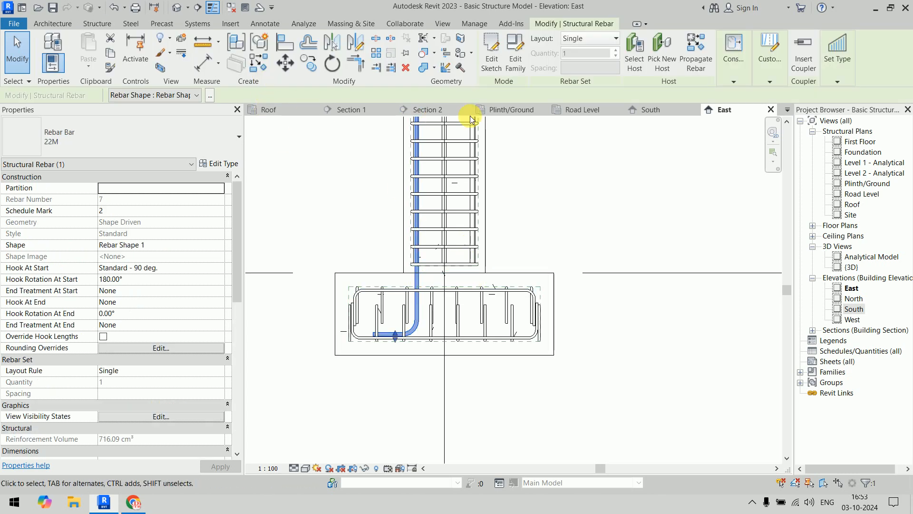
click(175, 11)
scroll(465, 388, up, 5)
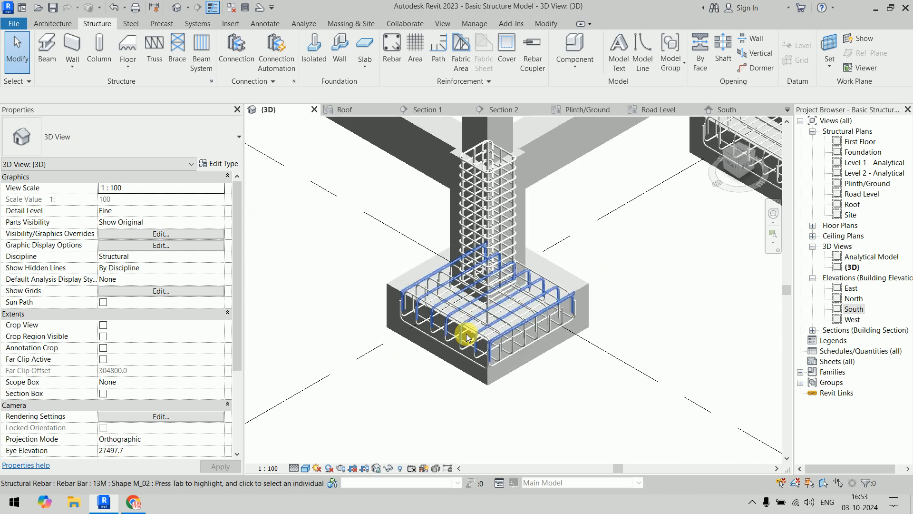
scroll(503, 323, up, 3)
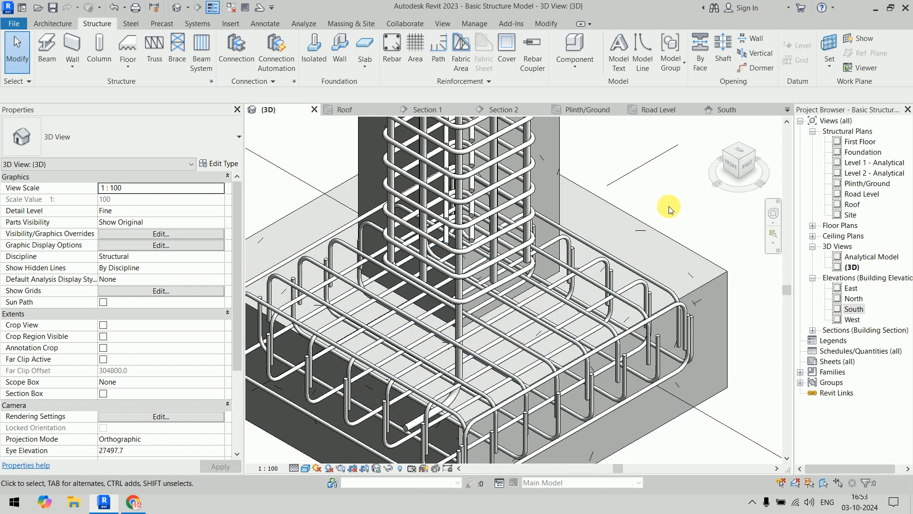
Match the hooked front corner bar's type properties onto the middle and corner vertical bars along the column's left face
key(a)
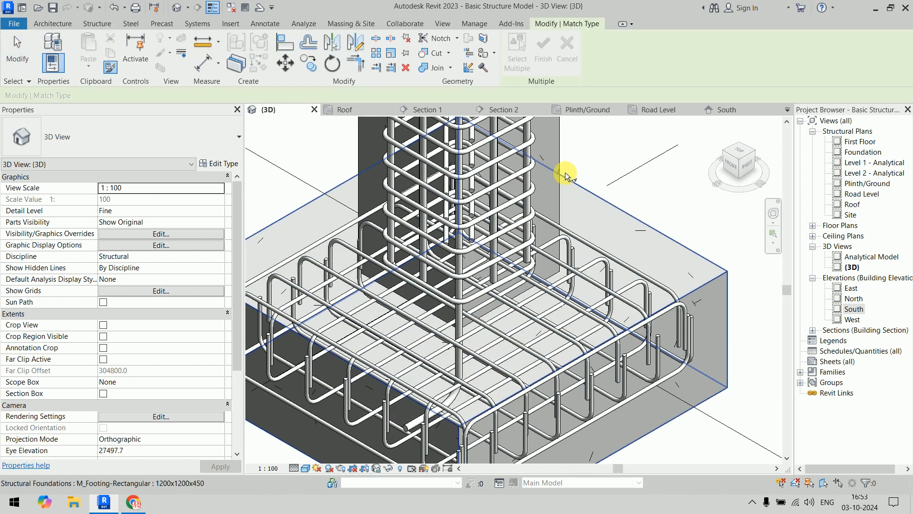
click(459, 261)
scroll(459, 259, up, 4)
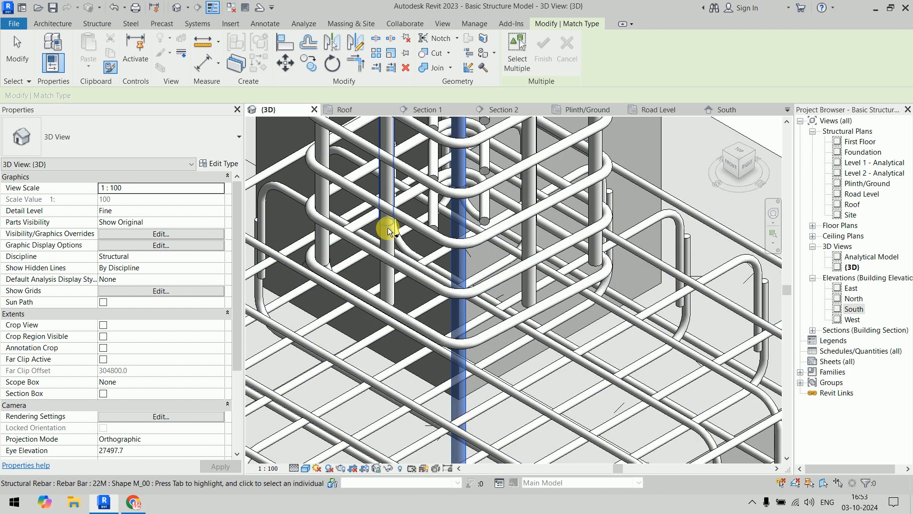
scroll(387, 231, up, 4)
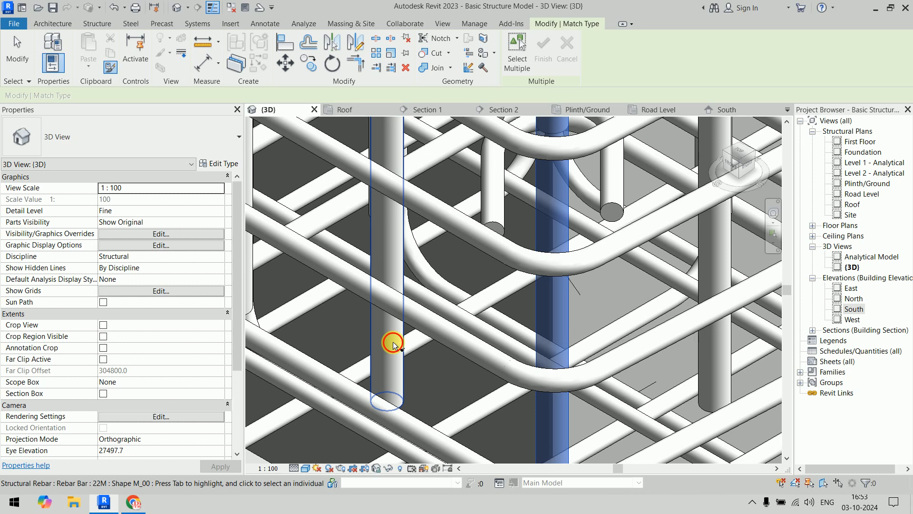
scroll(393, 342, down, 3)
scroll(398, 333, down, 3)
scroll(408, 373, up, 4)
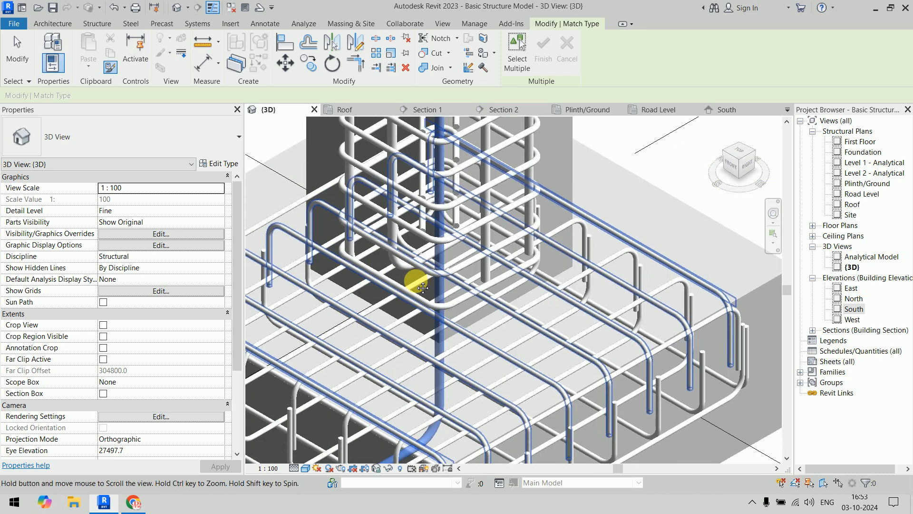
scroll(413, 255, down, 3)
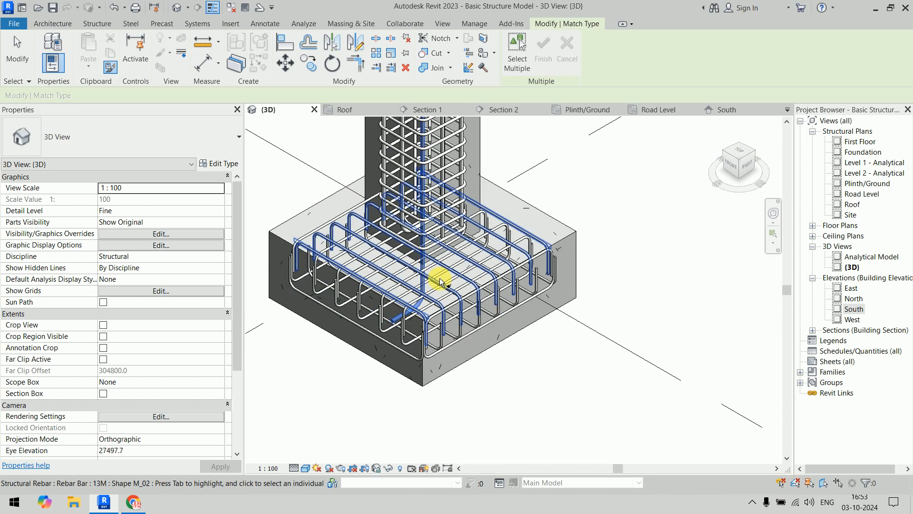
scroll(396, 200, up, 5)
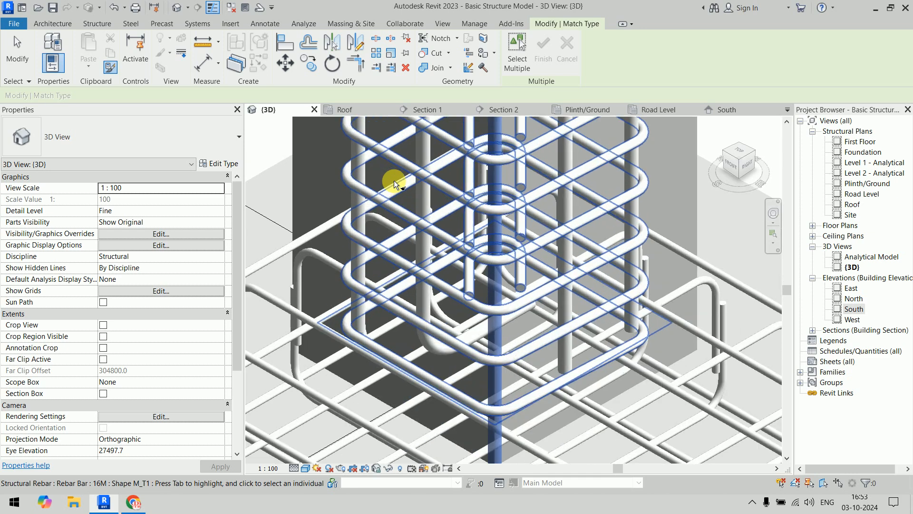
click(364, 213)
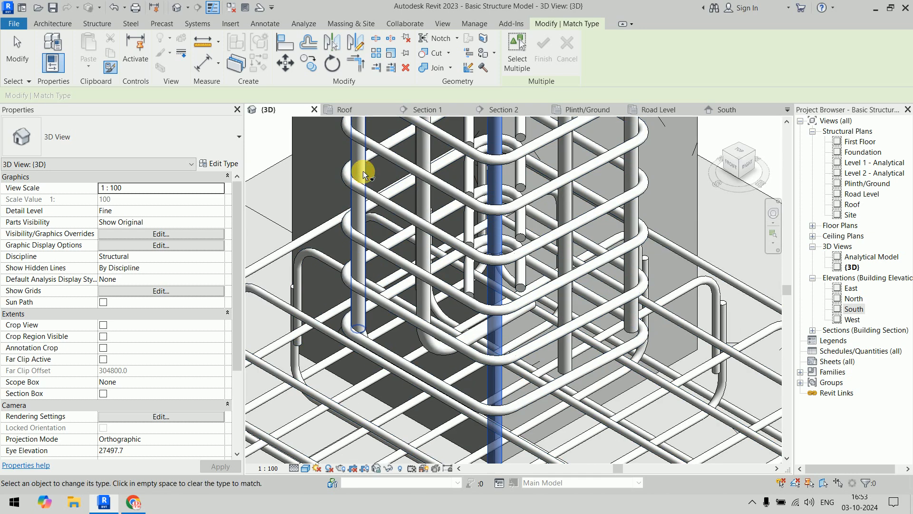
scroll(552, 357, down, 3)
key(Escape)
Compare the hook rotation and segment dimensions of the matched middle bar with those of the original hooked corner bar
scroll(440, 358, up, 4)
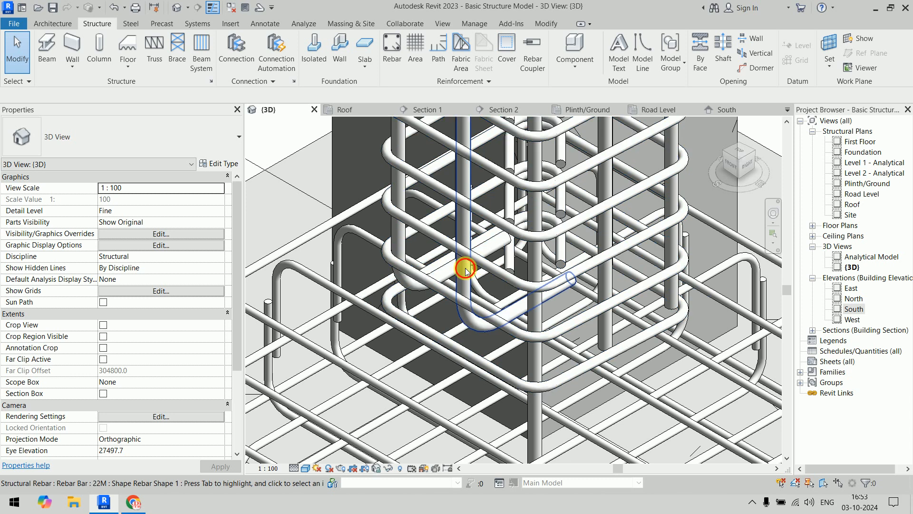
click(464, 263)
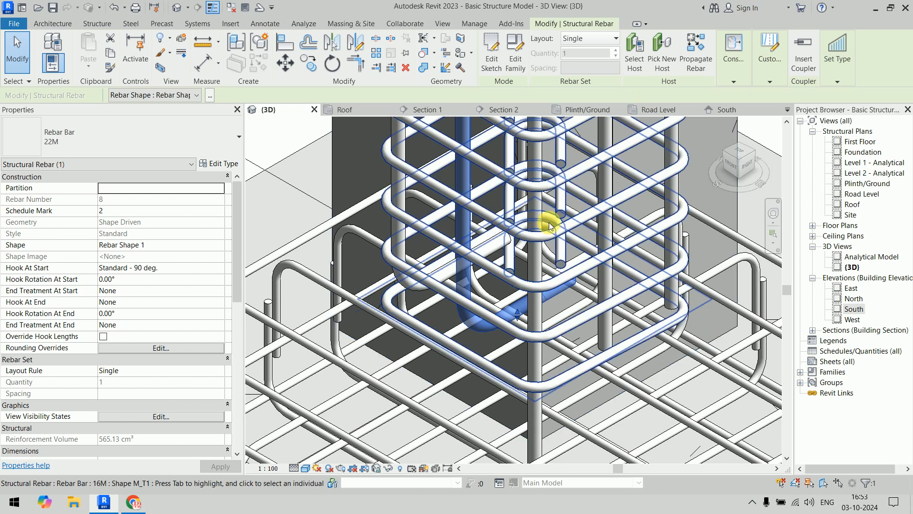
scroll(527, 307, up, 3)
click(527, 308)
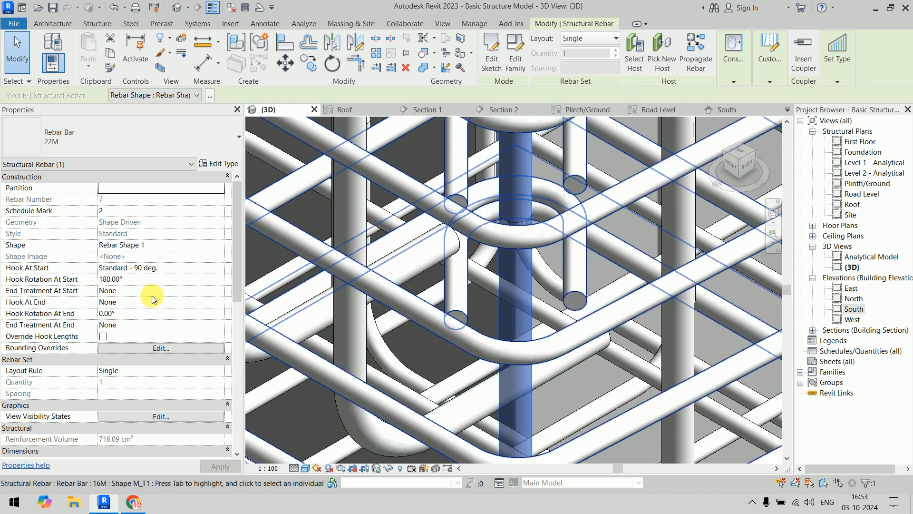
scroll(153, 299, down, 7)
scroll(153, 299, down, 1)
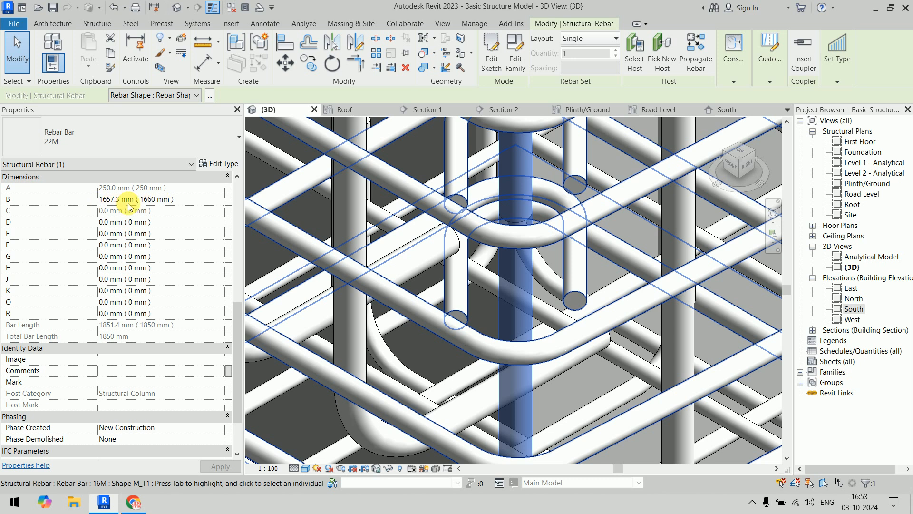
Set dimension B of the hooked 22M vertical bar beside the front corner bar to 1660 mm
click(364, 239)
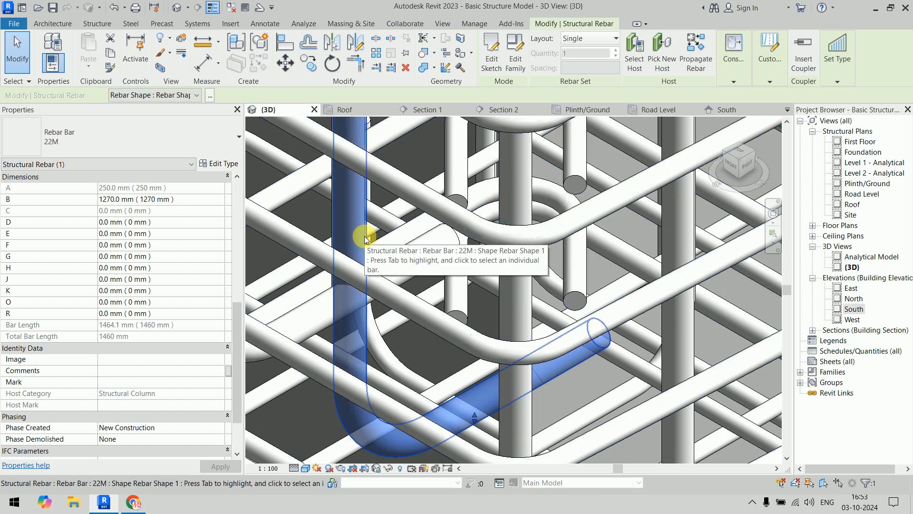
click(168, 202)
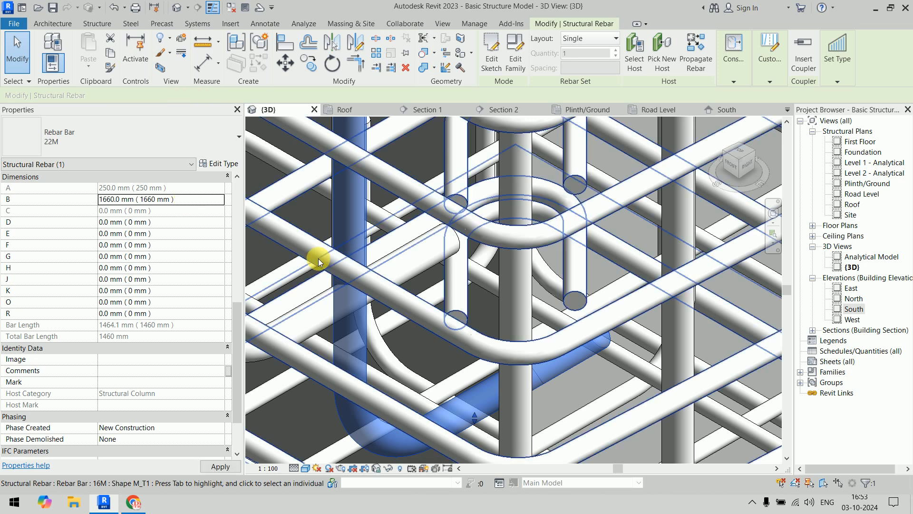
scroll(350, 275, down, 4)
scroll(376, 294, down, 5)
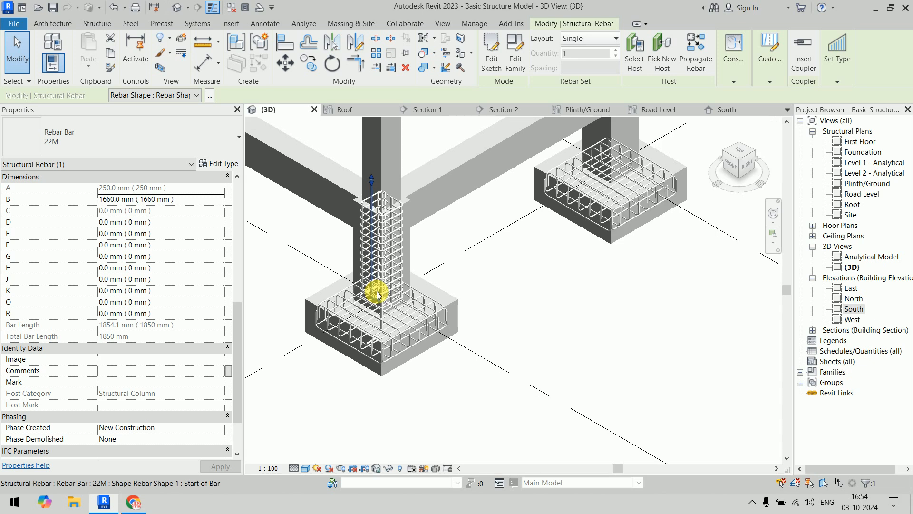
mouse_move(373, 292)
shift+middle_down()
mouse_move(426, 209)
mouse_move(419, 196)
mouse_move(424, 201)
shift+middle_up()
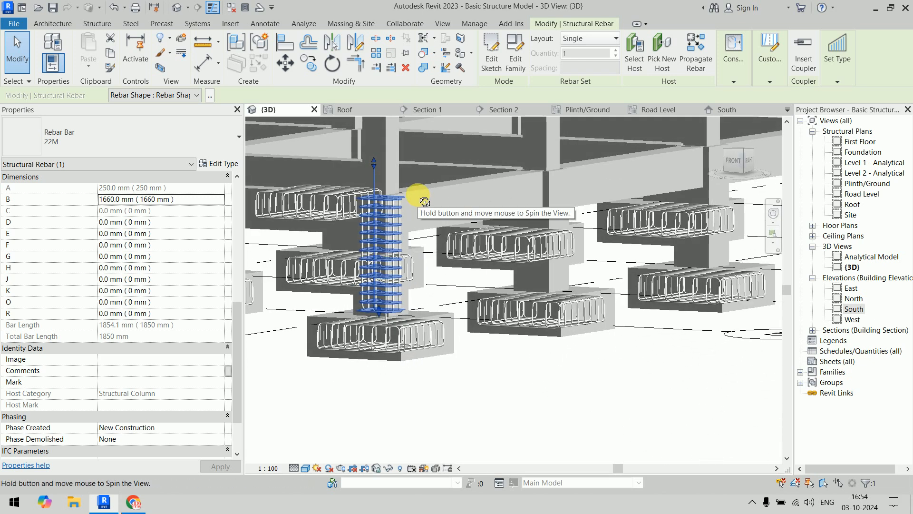
Try to set dimension B of the selected hooked vertical bar to 0 mm, then cancel the change
click(189, 203)
text(0)
key(Return)
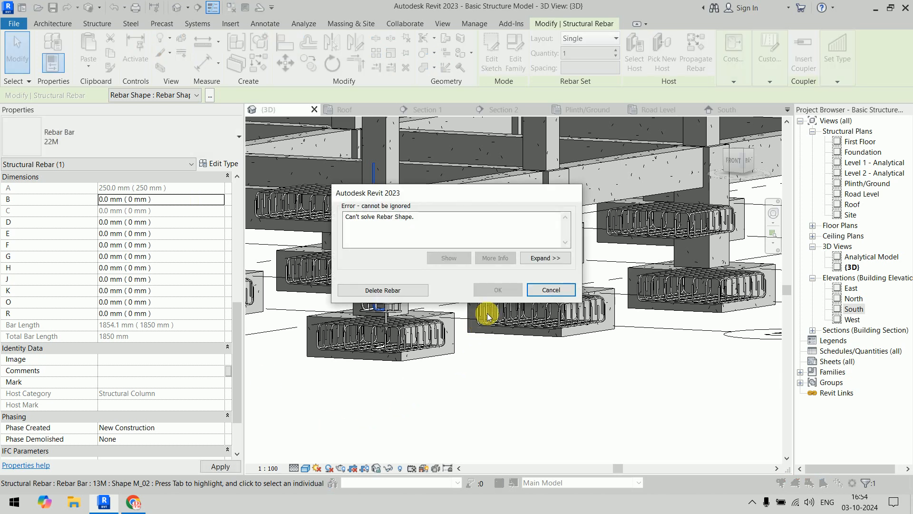
click(549, 289)
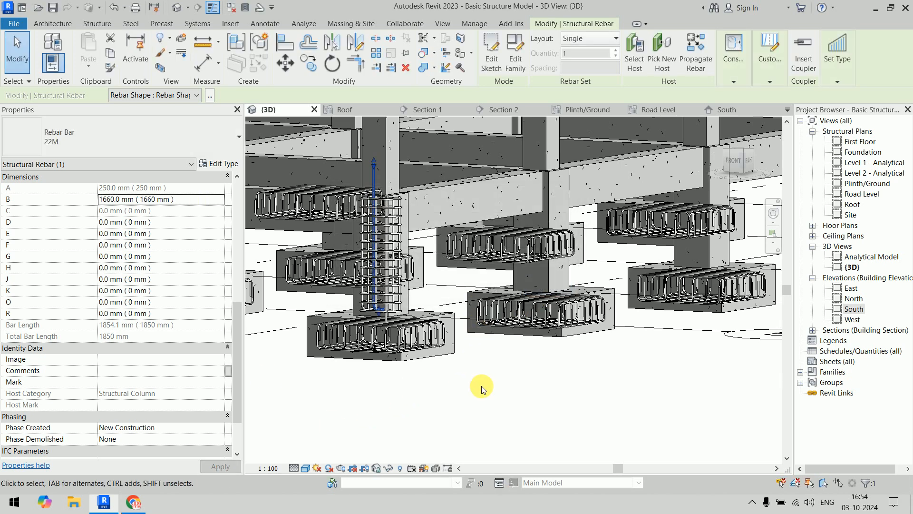
key(Escape)
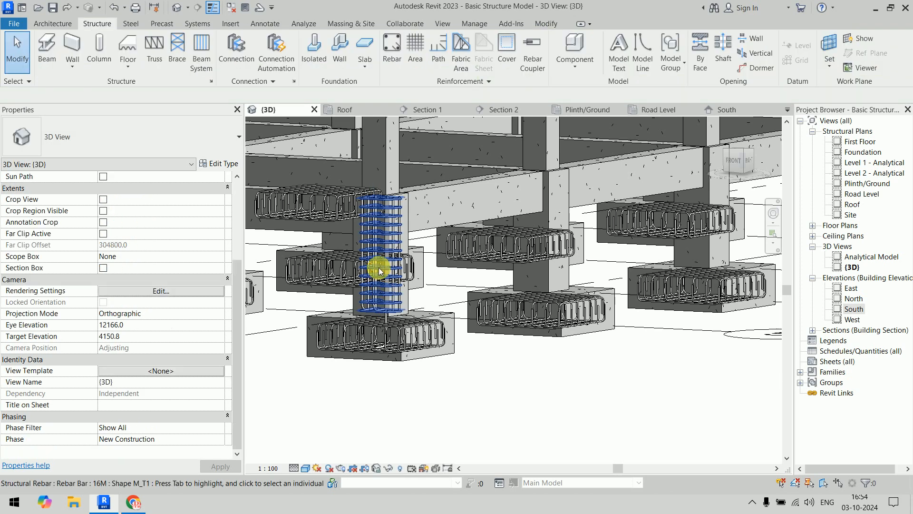
Inspect how far the 22M vertical bar reaches into the footing in the South elevation and return to the 3D view
click(726, 109)
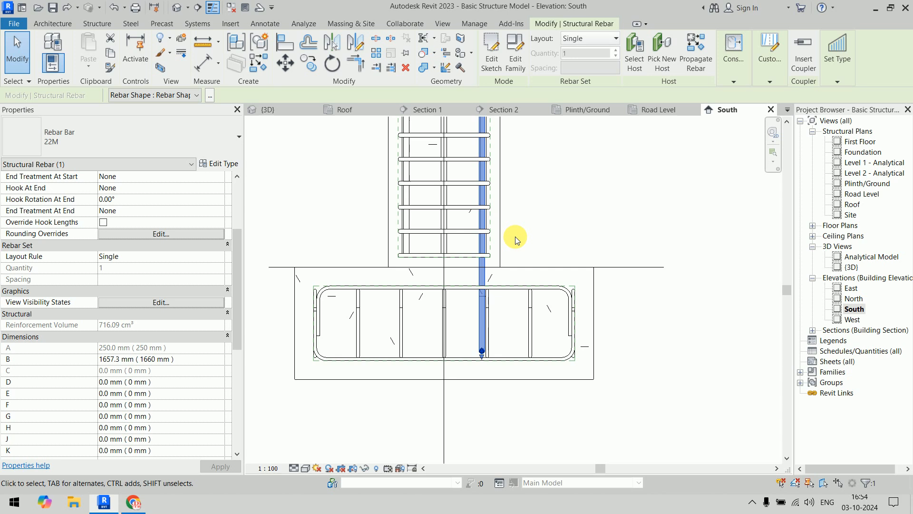
scroll(510, 192, down, 3)
click(267, 110)
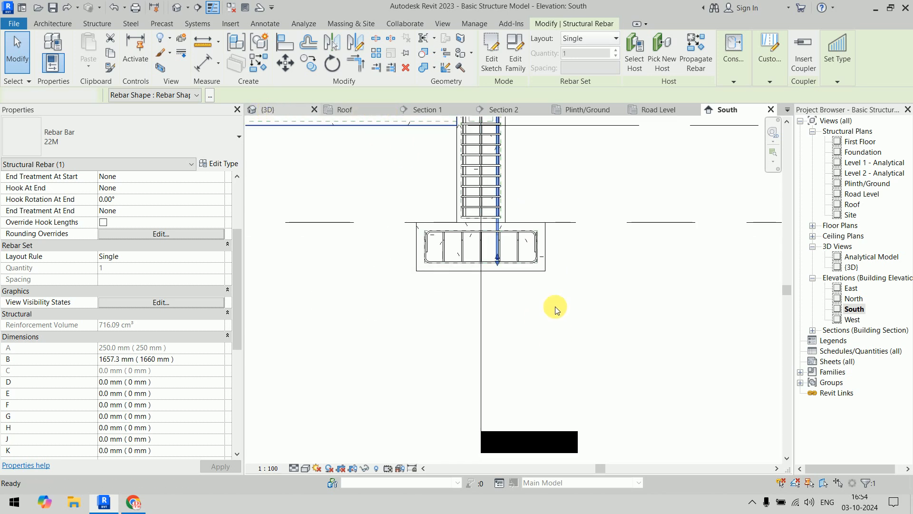
click(635, 397)
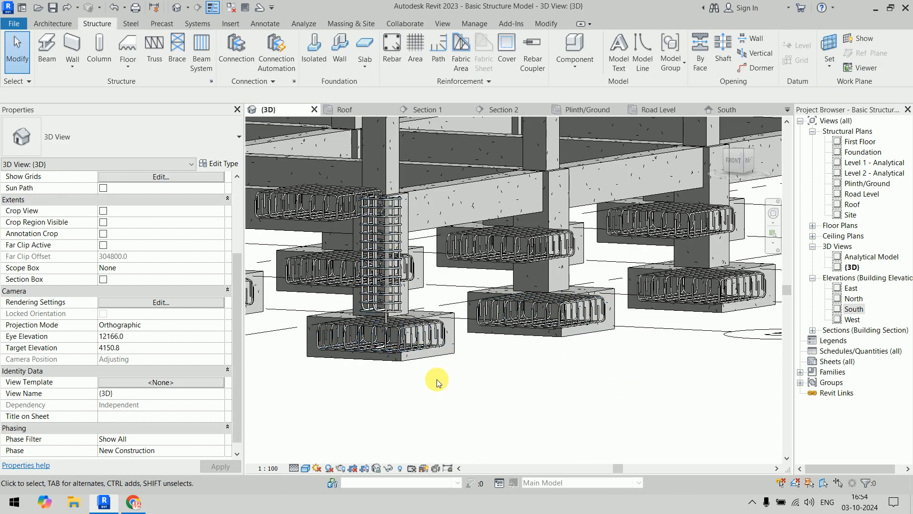
shift+middle_drag(469, 367, 478, 423)
middle_drag(391, 398, 533, 417)
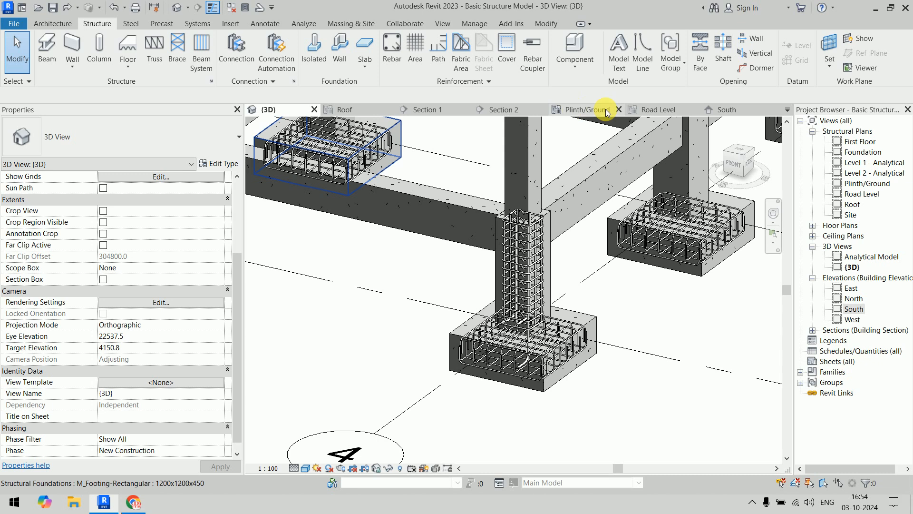
Open the Road Level plan and move the Section 1 line up, clear of the horizontal beam
click(659, 110)
scroll(530, 363, down, 2)
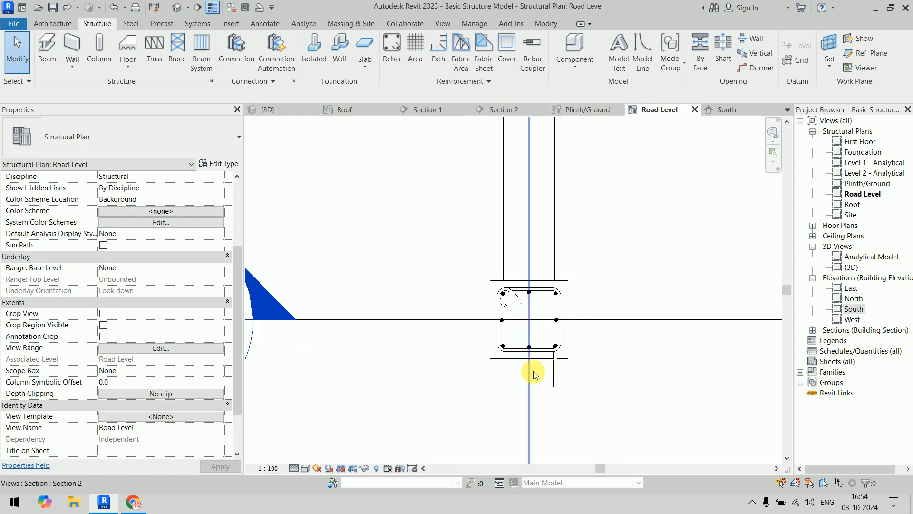
middle_drag(535, 367, 561, 255)
scroll(547, 376, down, 2)
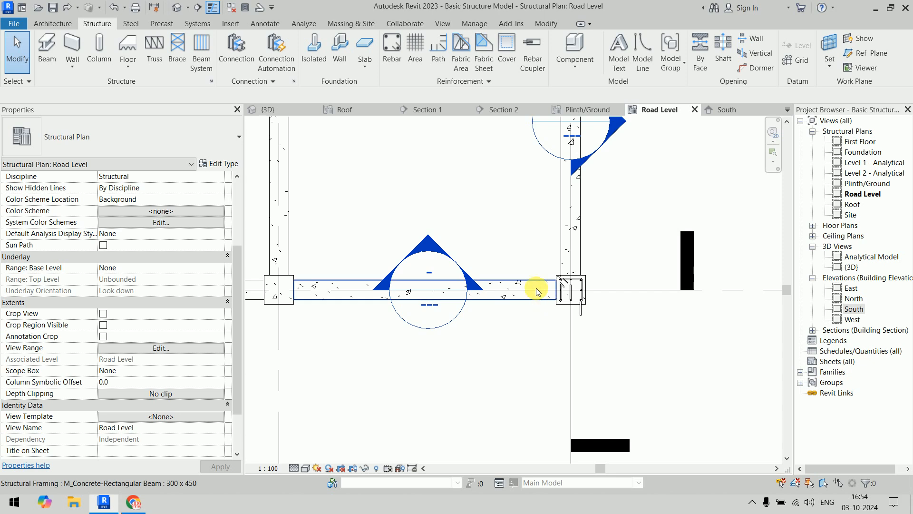
drag(646, 288, 670, 193)
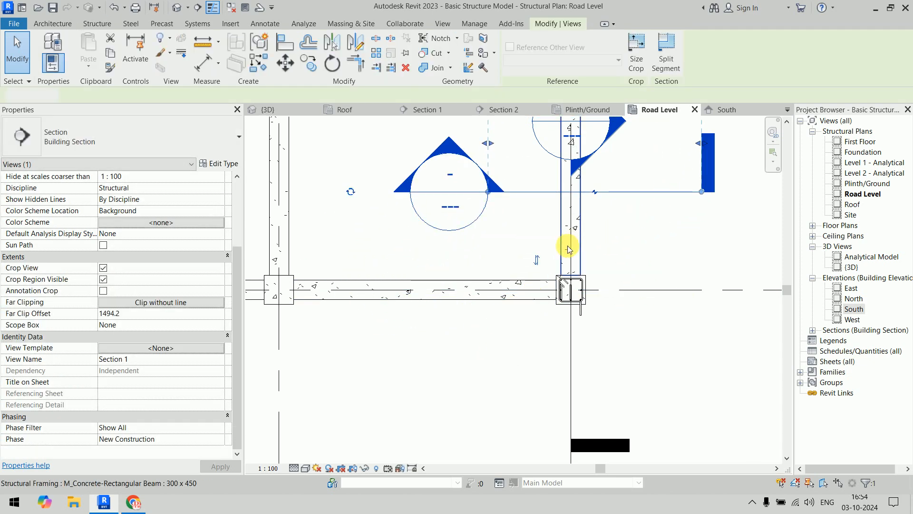
Move the Section 2 line left to cut through the horizontal beam and narrow its view extents around the beam
click(618, 290)
click(587, 361)
drag(571, 373, 388, 364)
drag(433, 143, 424, 249)
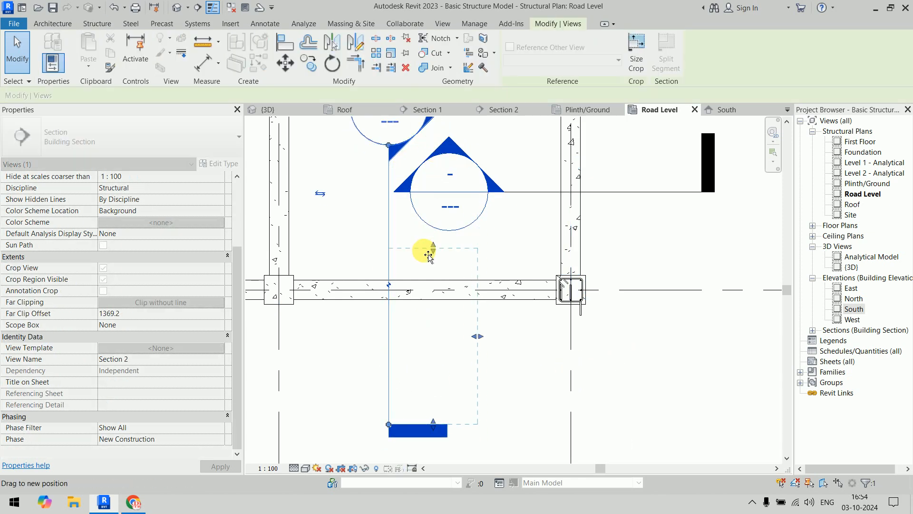
drag(433, 421, 433, 329)
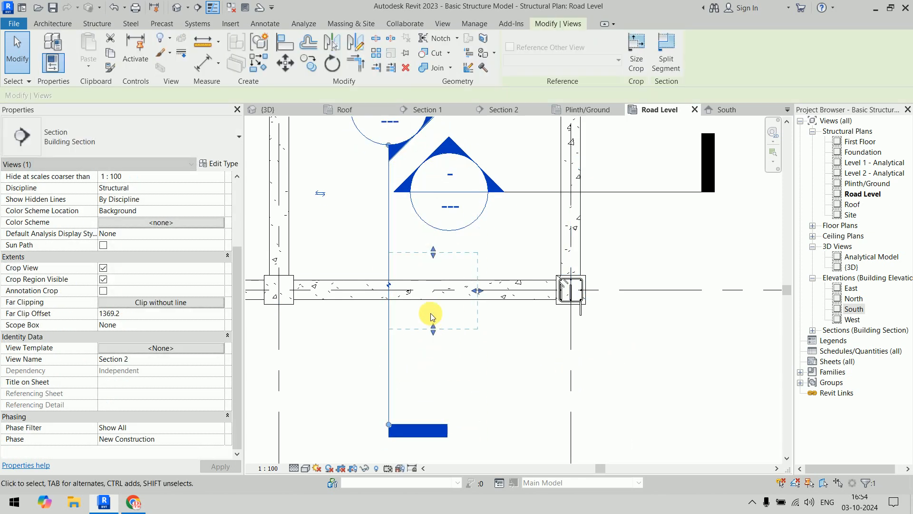
Open the Section 2 view from its section line and check the beam cut at the First Floor level
right_click(387, 317)
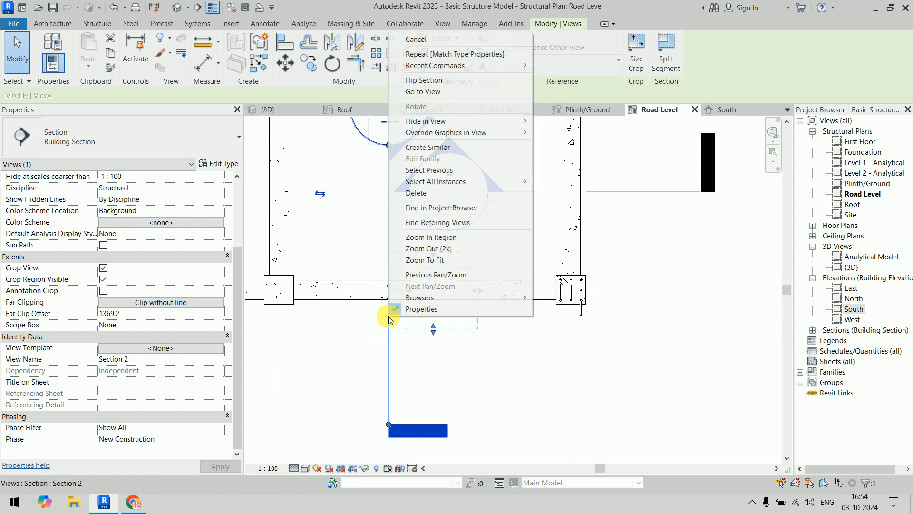
click(430, 92)
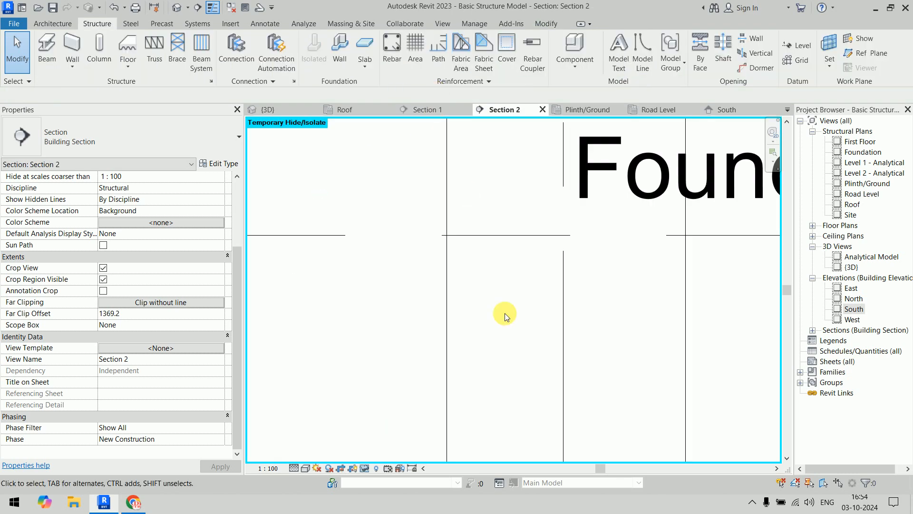
scroll(500, 312, down, 3)
middle_drag(490, 326, 466, 386)
scroll(457, 287, up, 2)
scroll(467, 224, up, 5)
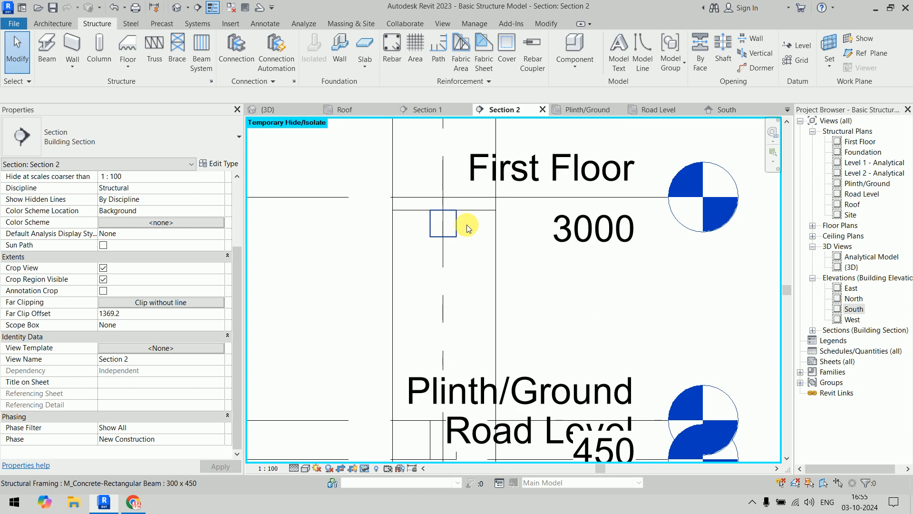
click(457, 246)
scroll(482, 261, down, 2)
middle_drag(493, 280, 463, 128)
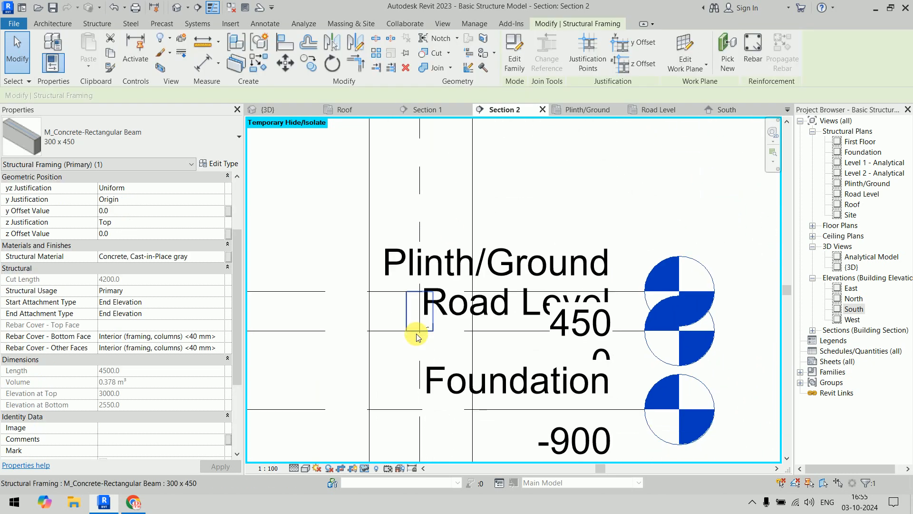
Check the Plinth/Ground level line in Section 2 to identify the beam cut at that level
click(291, 291)
scroll(291, 291, down, 3)
drag(446, 292, 614, 328)
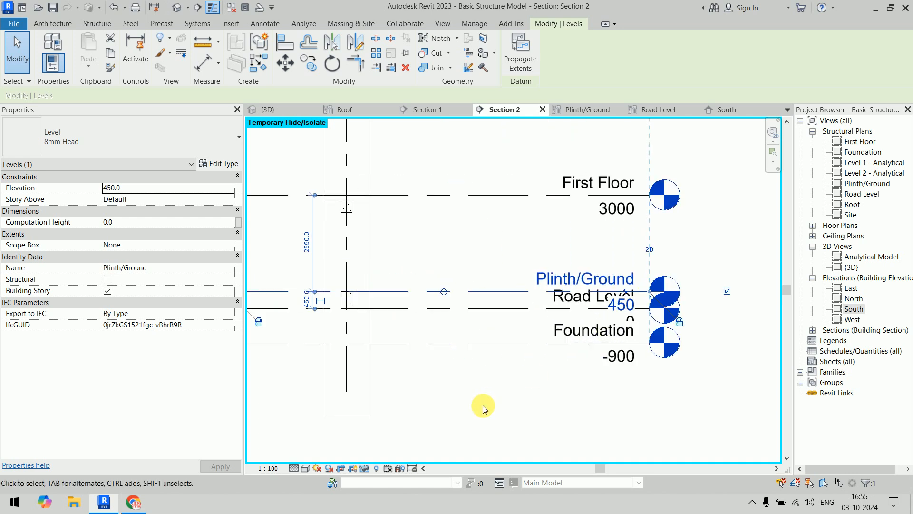
click(446, 399)
Place a 13M stirrup of shape M_T1 in the Plinth/Ground beam's cross-section, using the current work plane
scroll(318, 306, up, 4)
click(435, 278)
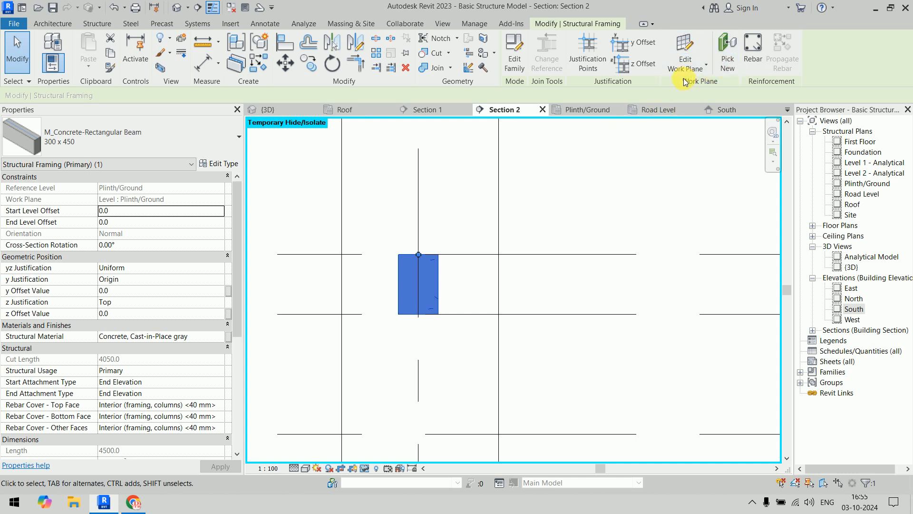
click(753, 50)
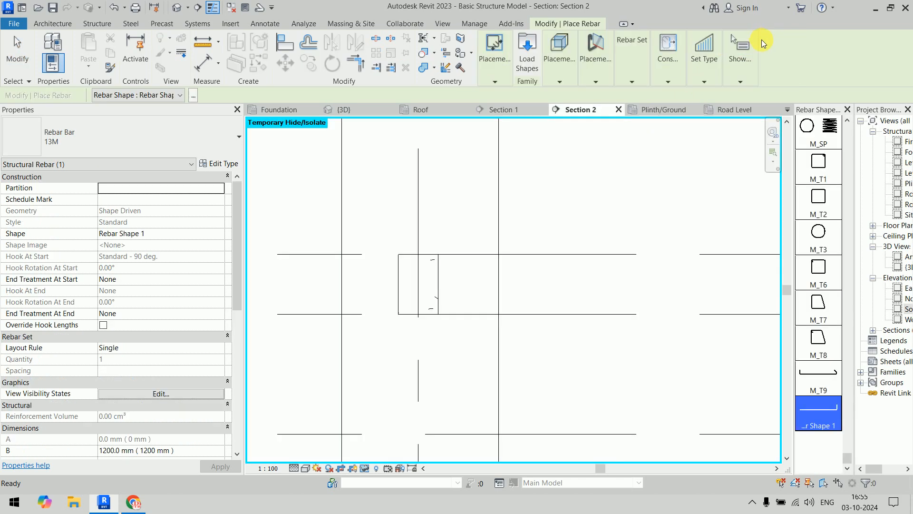
scroll(839, 335, down, 5)
scroll(837, 335, up, 1)
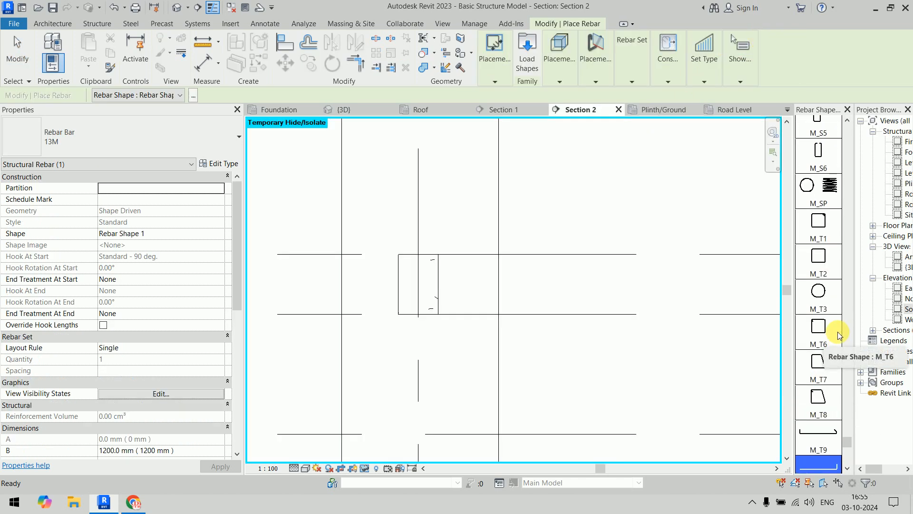
click(814, 223)
scroll(412, 280, up, 3)
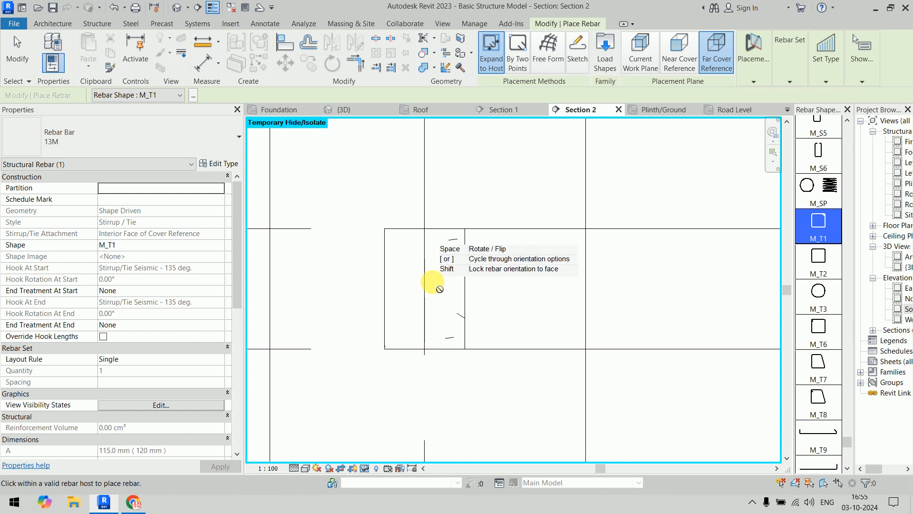
click(754, 72)
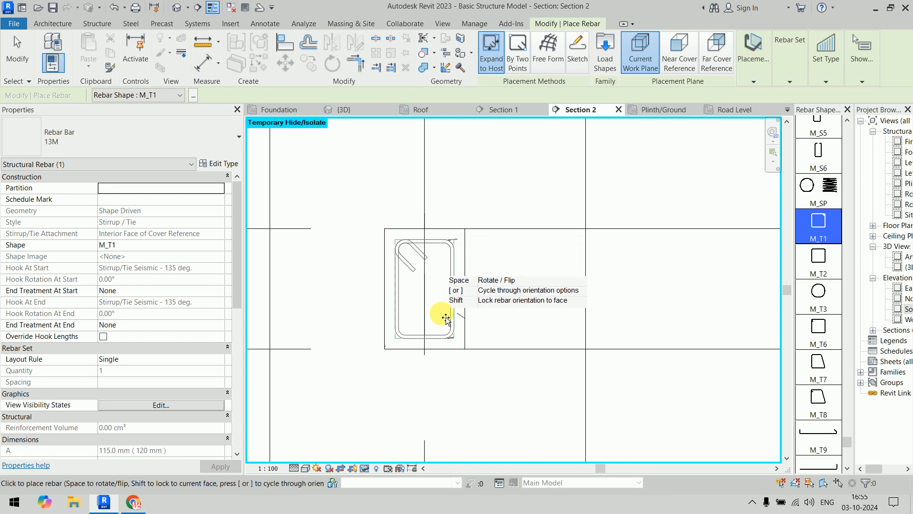
click(435, 330)
right_click(633, 175)
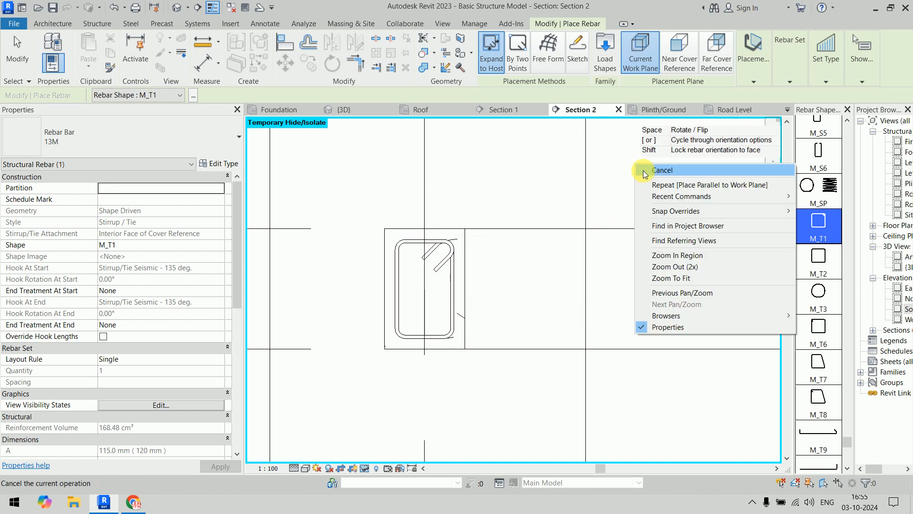
click(666, 180)
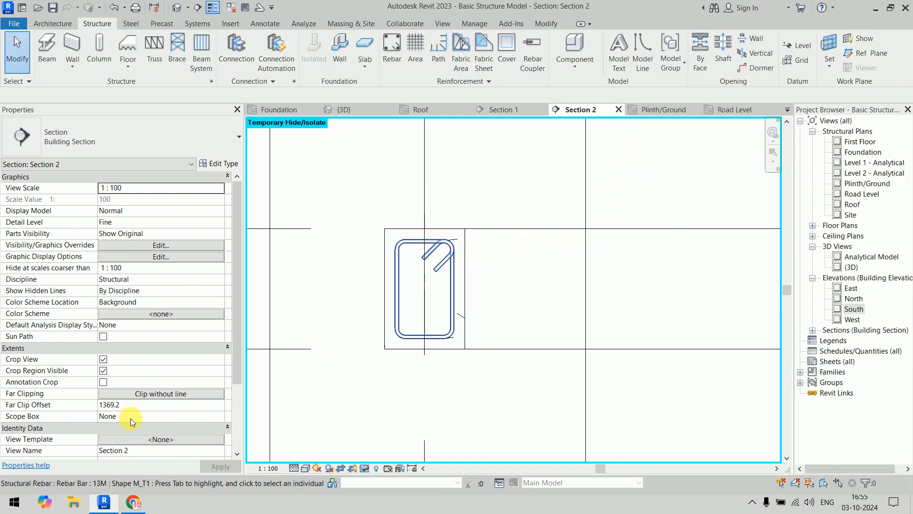
Show the beam stirrup unobscured in the Section 2, 3D, South and East views
click(161, 428)
click(543, 200)
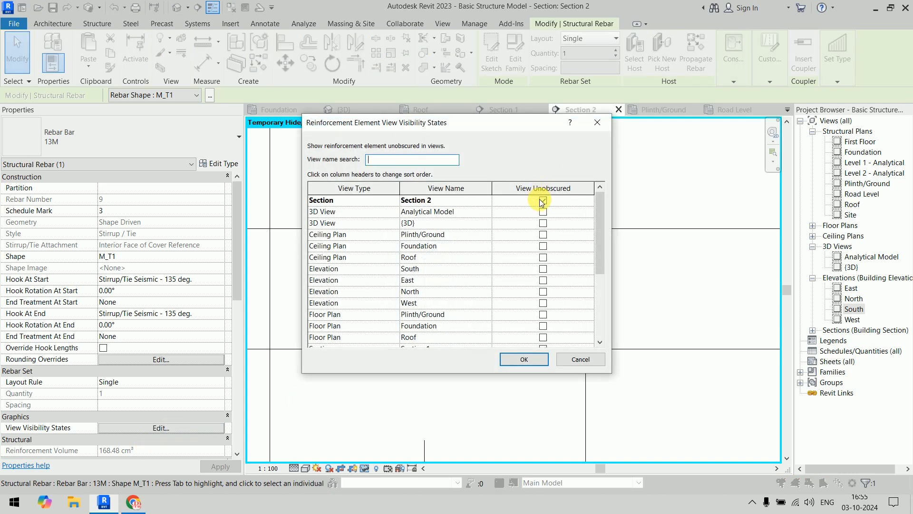
click(544, 224)
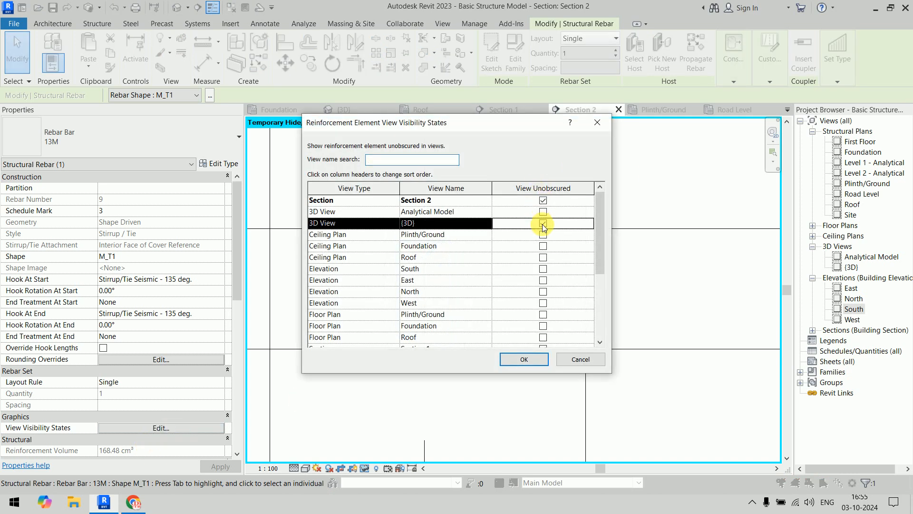
click(544, 270)
click(543, 281)
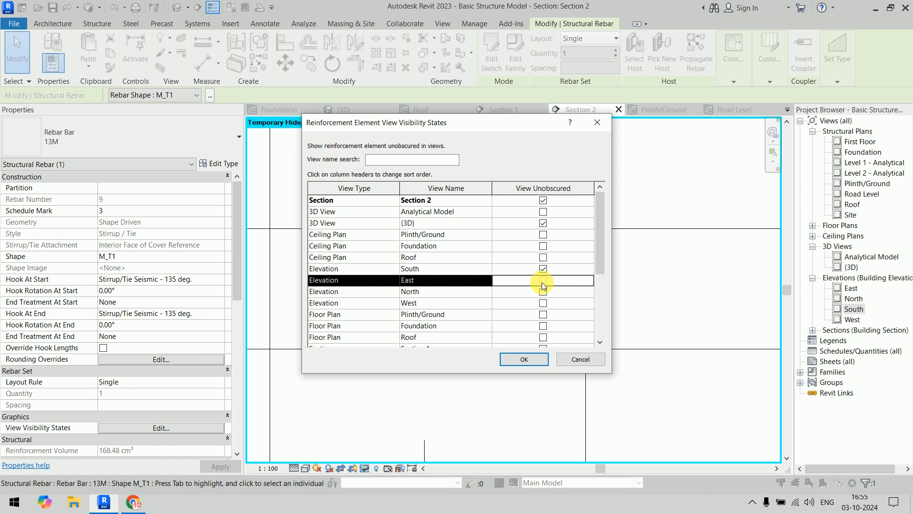
click(524, 360)
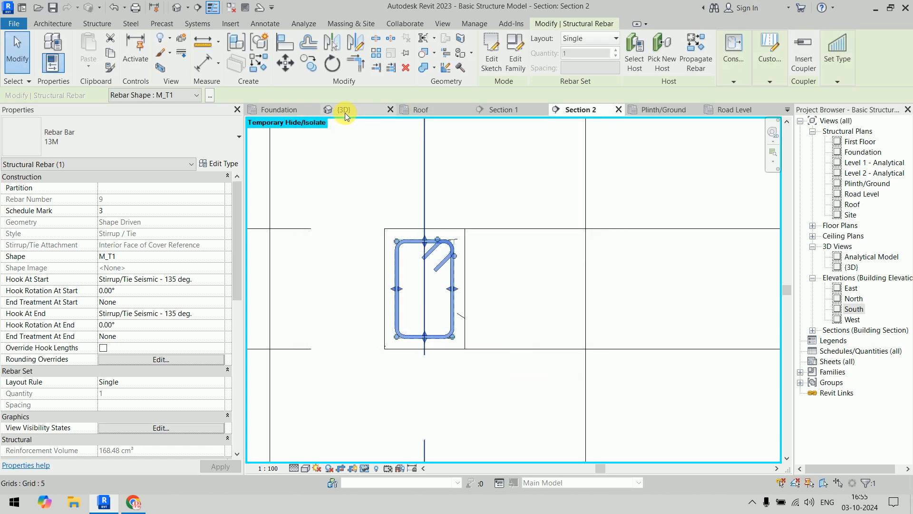
Distribute the stirrup along the plinth beam in the 3D view with the Maximum Spacing layout
click(344, 112)
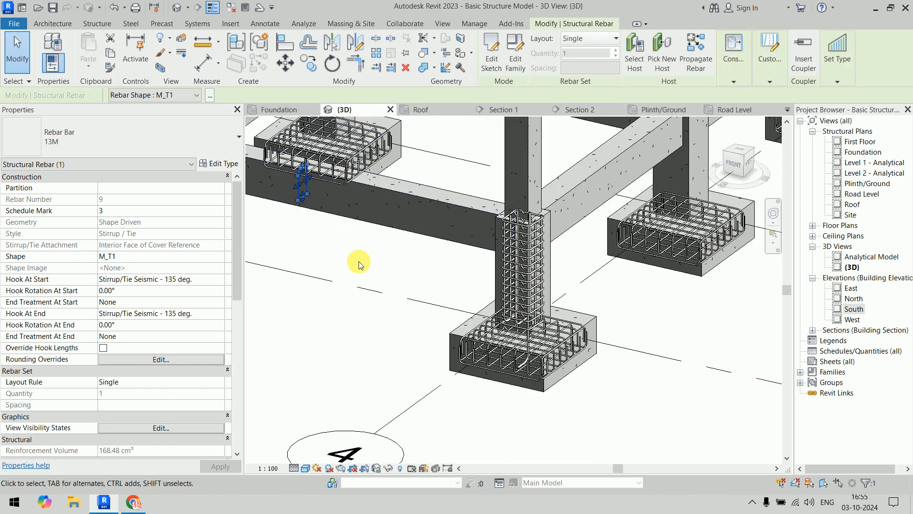
middle_drag(357, 261, 553, 325)
click(593, 39)
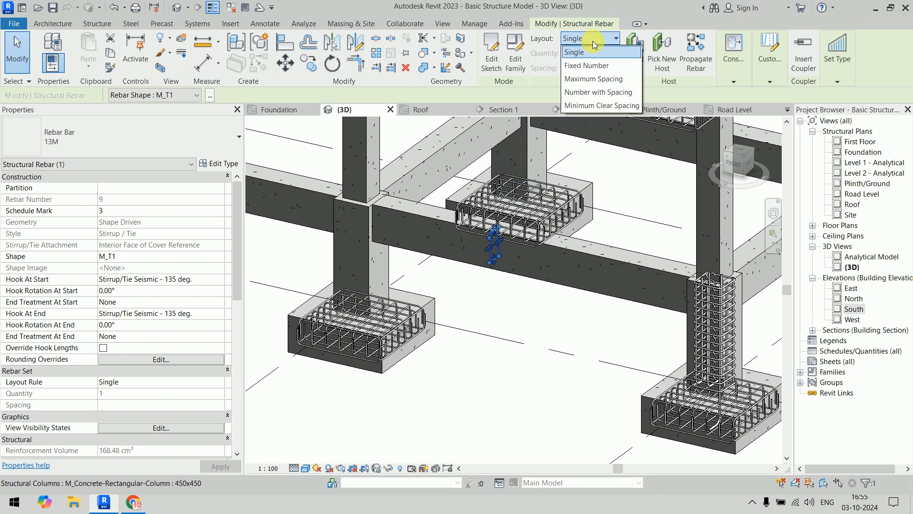
click(593, 79)
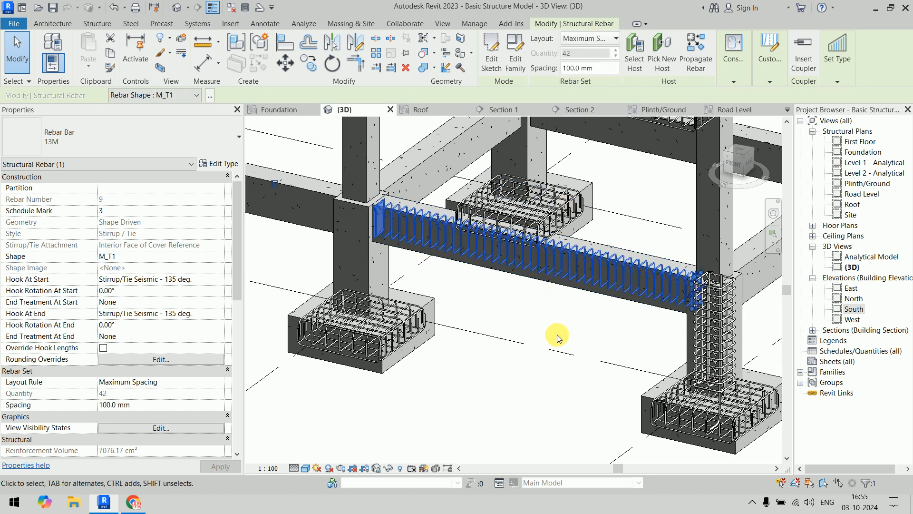
Display the Section 1 view in the Wireframe visual style and check its plinth beam cross-section
key(Escape)
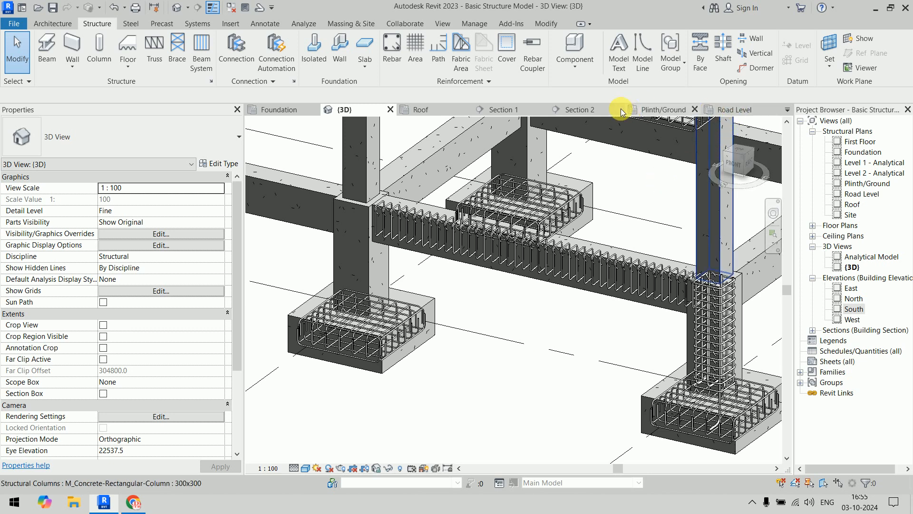
click(523, 110)
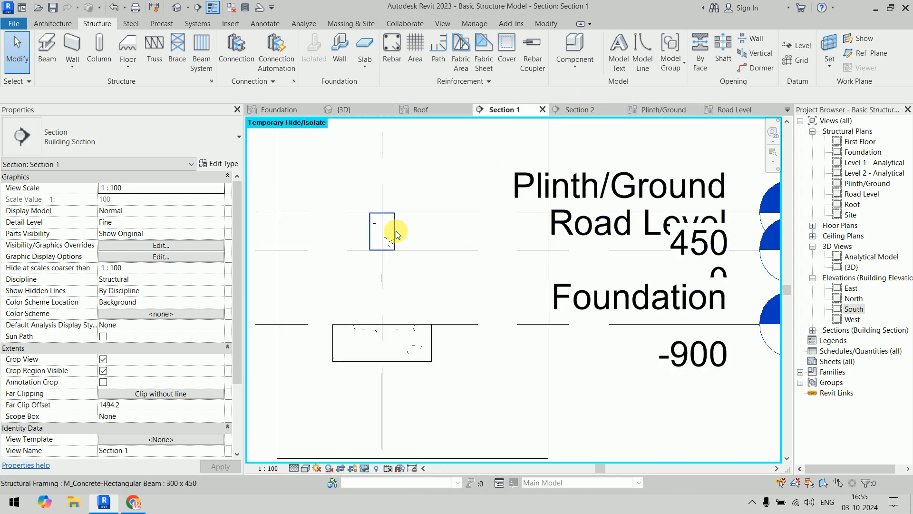
scroll(389, 230, down, 3)
middle_drag(389, 231, 434, 269)
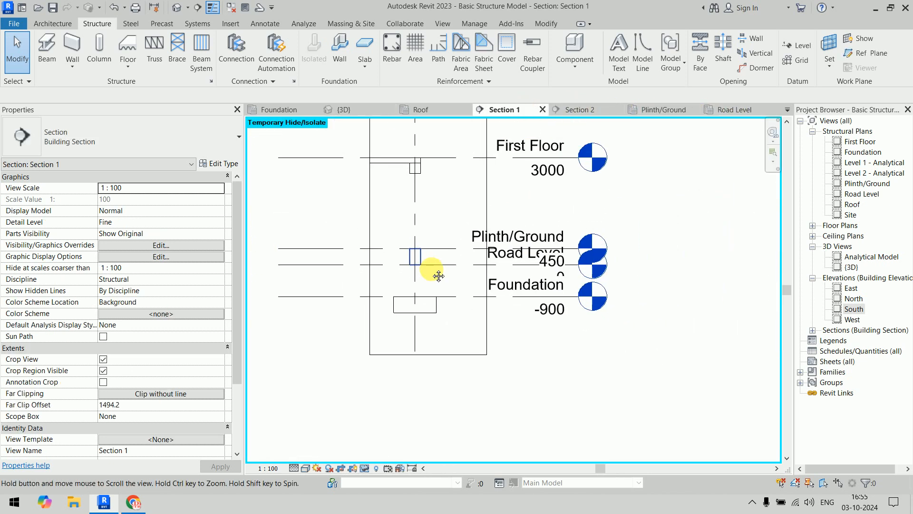
scroll(431, 266, up, 5)
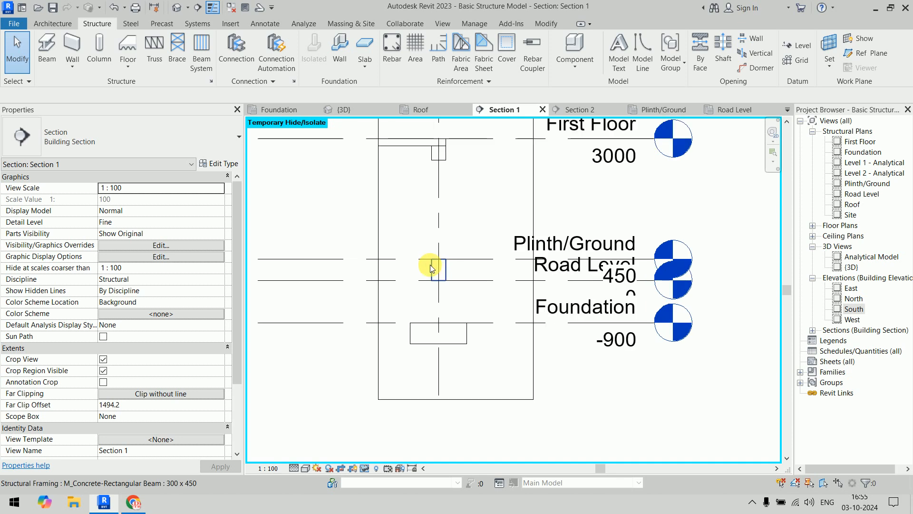
click(294, 469)
click(305, 468)
click(333, 408)
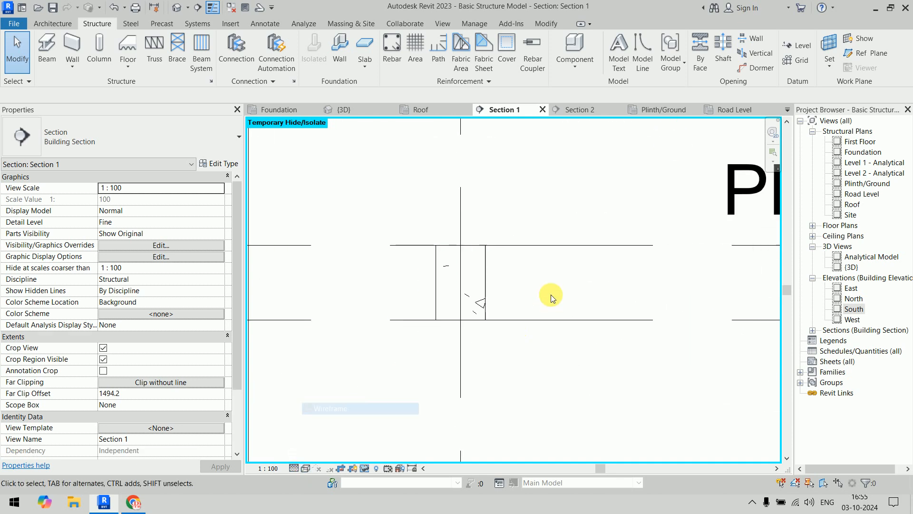
scroll(497, 279, down, 3)
middle_drag(512, 278, 472, 261)
scroll(473, 261, down, 2)
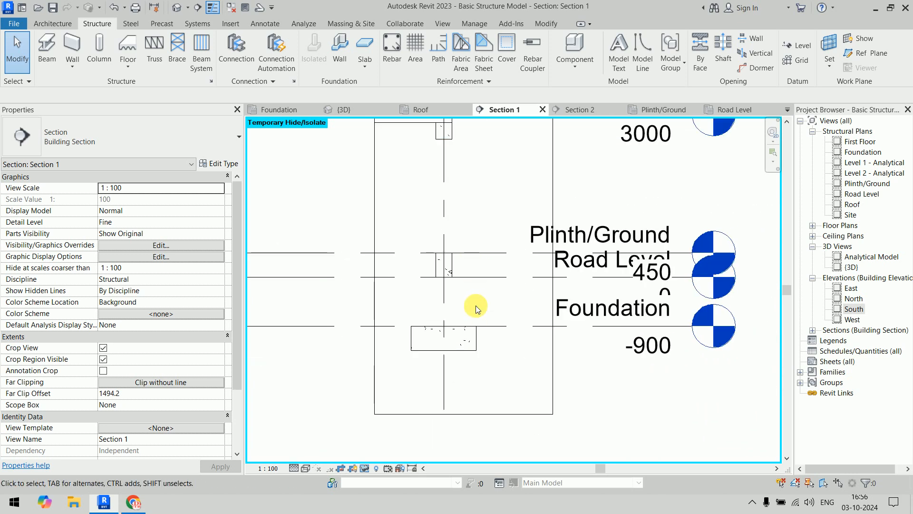
In Section 2, place 13M straight bars of shape M_00, perpendicular to cover, in the two upper corners of the plinth beam's stirrup
click(573, 111)
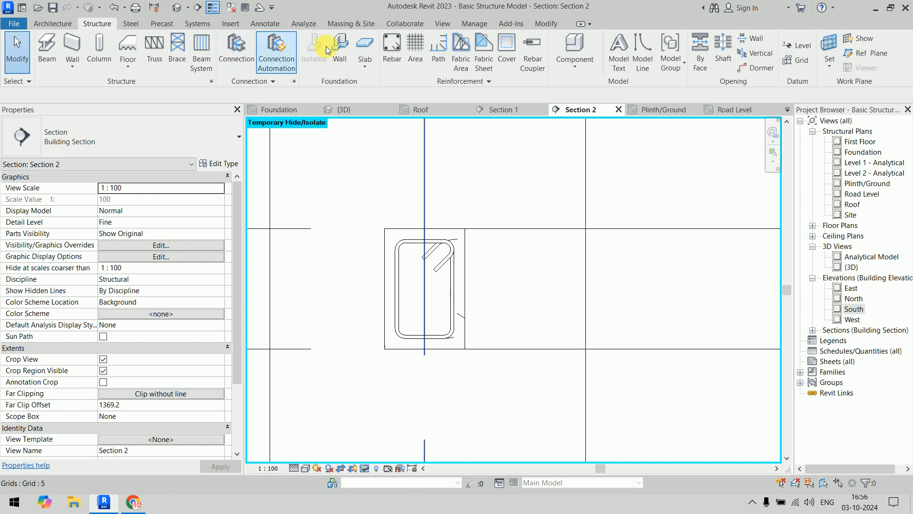
click(467, 243)
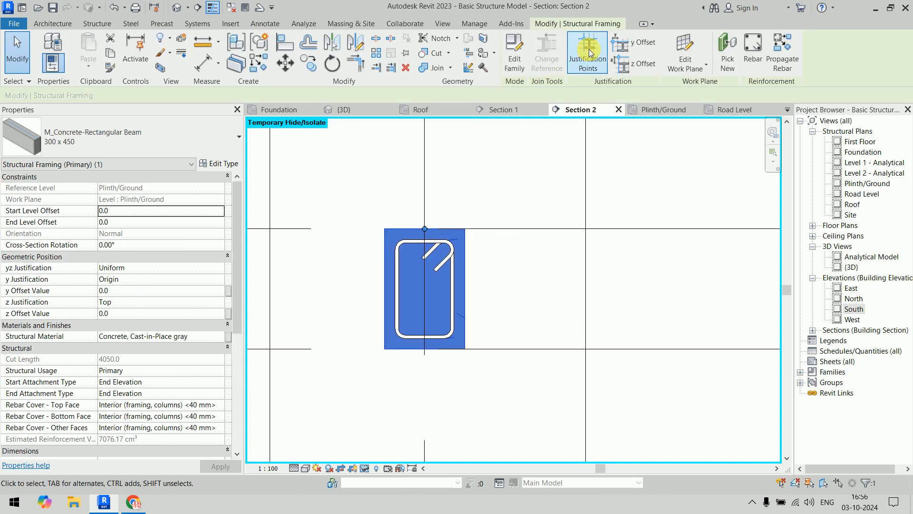
click(751, 60)
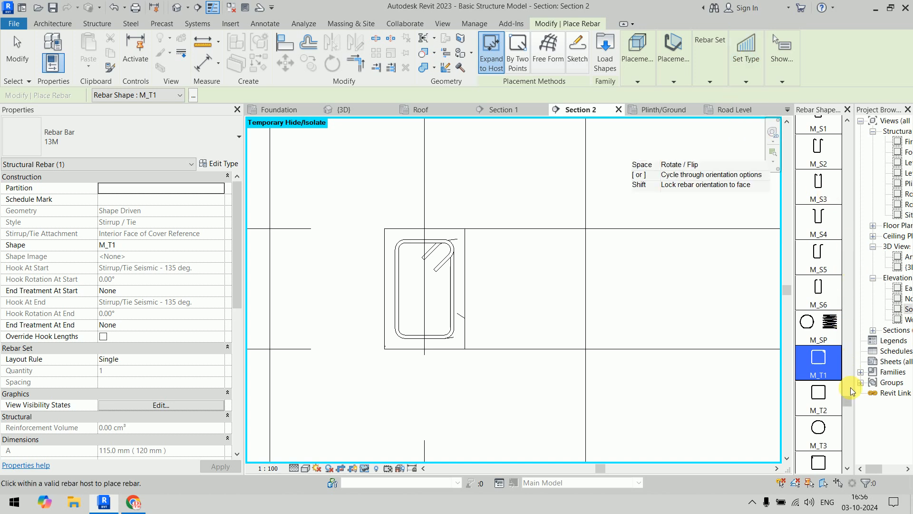
drag(848, 400, 850, 133)
click(837, 136)
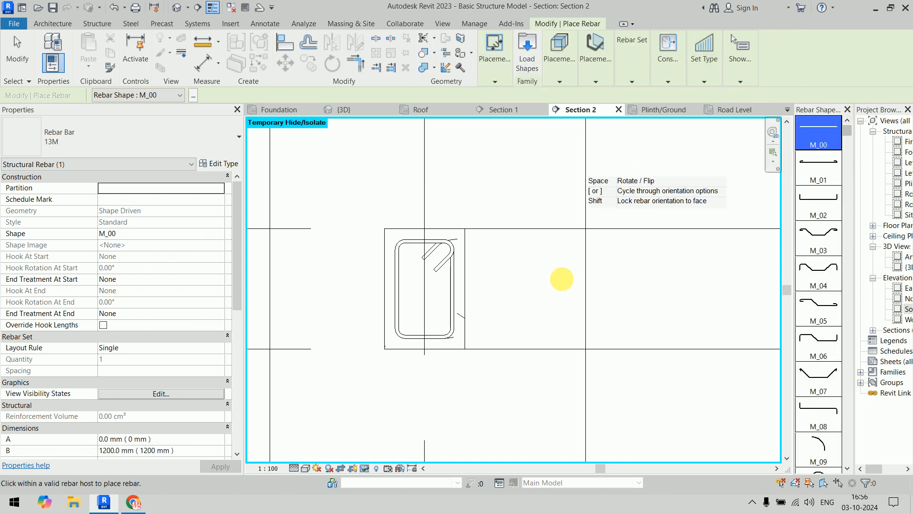
scroll(425, 285, up, 3)
click(663, 63)
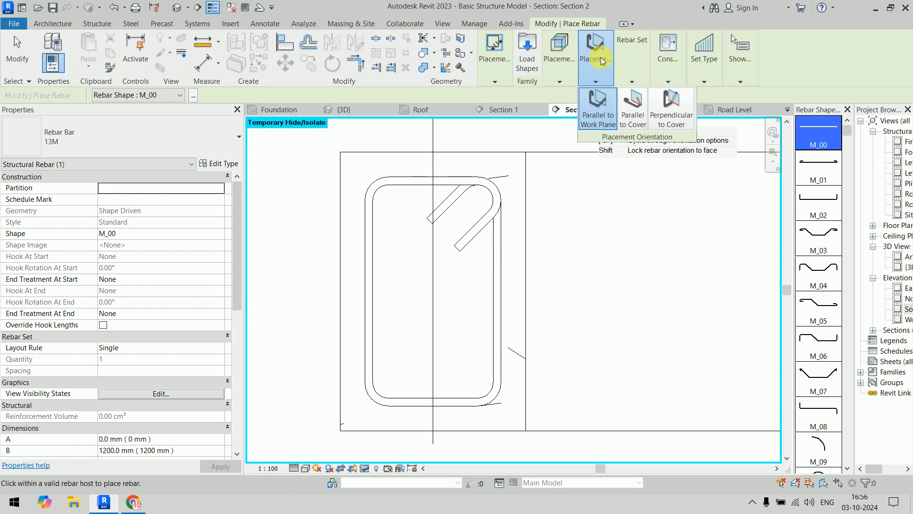
click(664, 120)
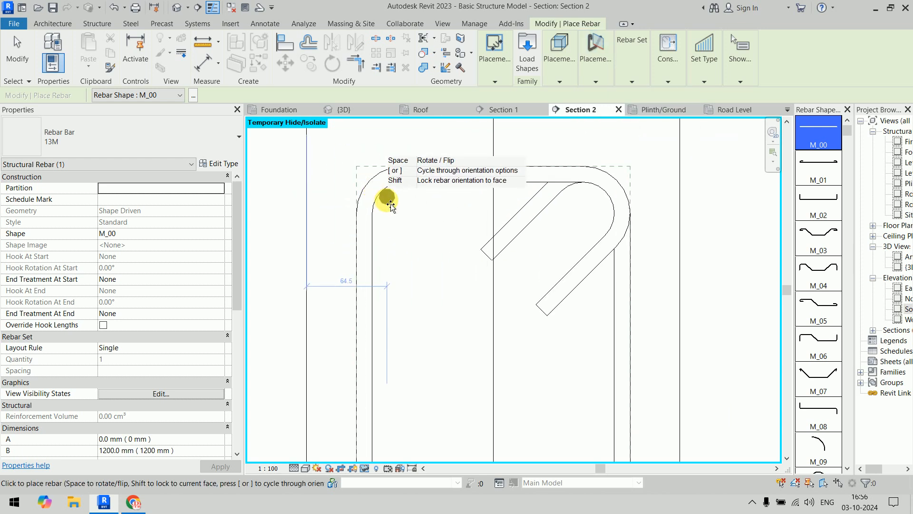
click(379, 194)
scroll(383, 191, up, 3)
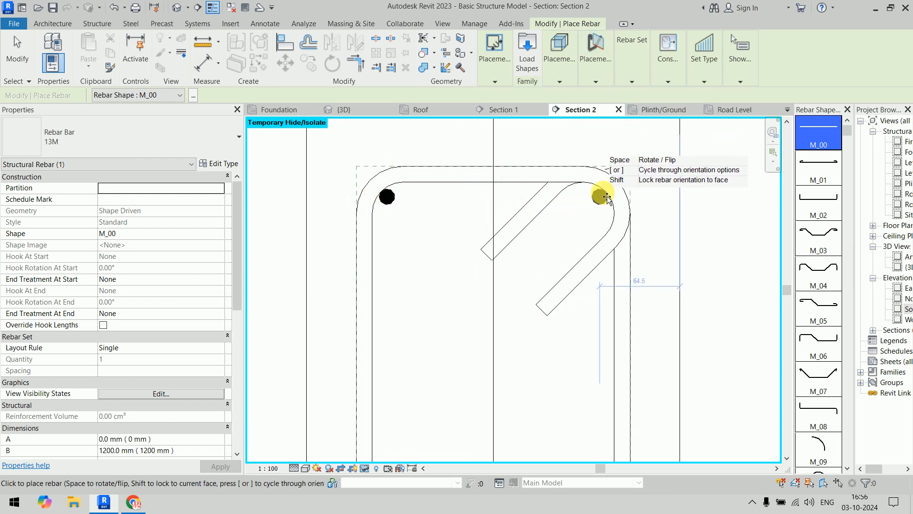
click(604, 192)
Place two more M_00 straight bars in the lower corners of the beam stirrup
scroll(604, 192, down, 3)
middle_drag(490, 333, 483, 228)
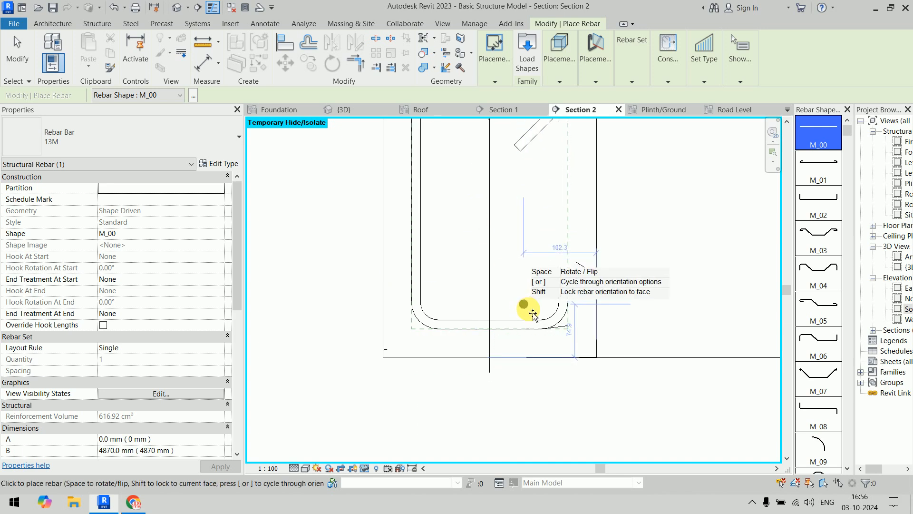
click(555, 318)
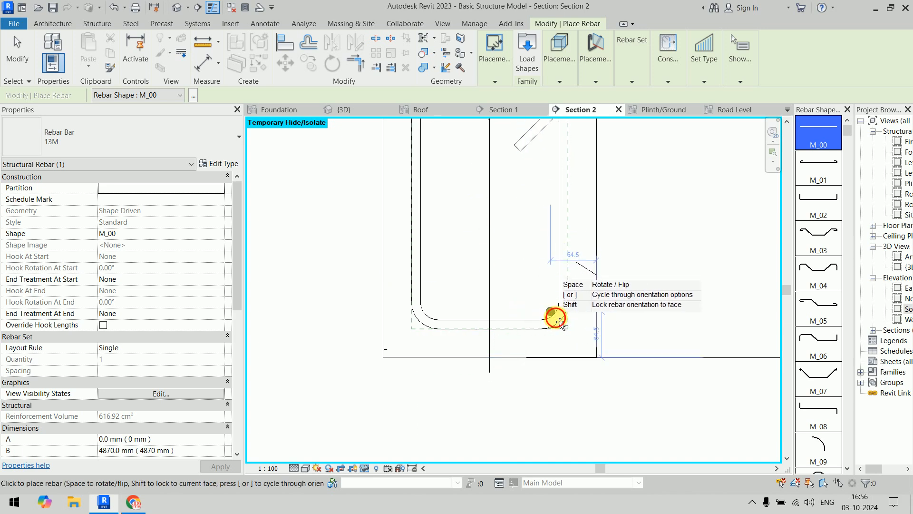
click(428, 323)
Add an M_00 straight bar at the middle of each of the stirrup's four sides and finish rebar placement
scroll(661, 266, down, 2)
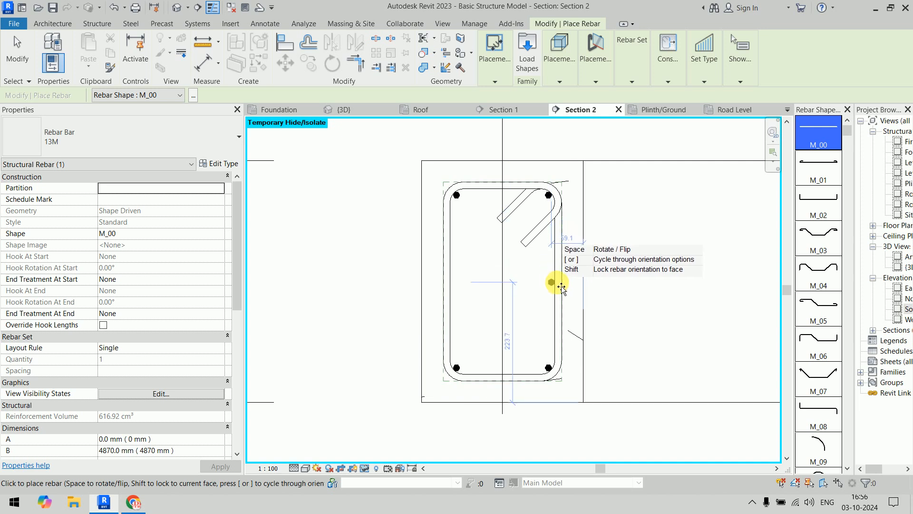
click(558, 283)
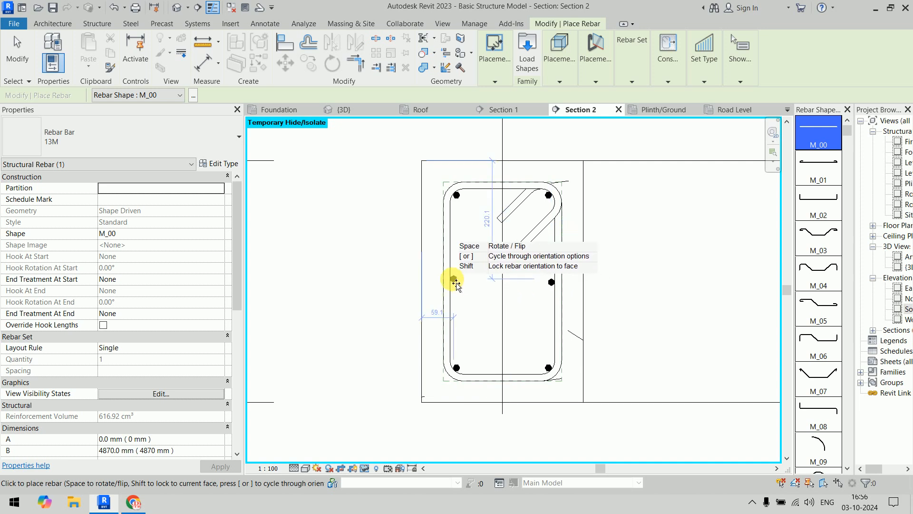
click(456, 284)
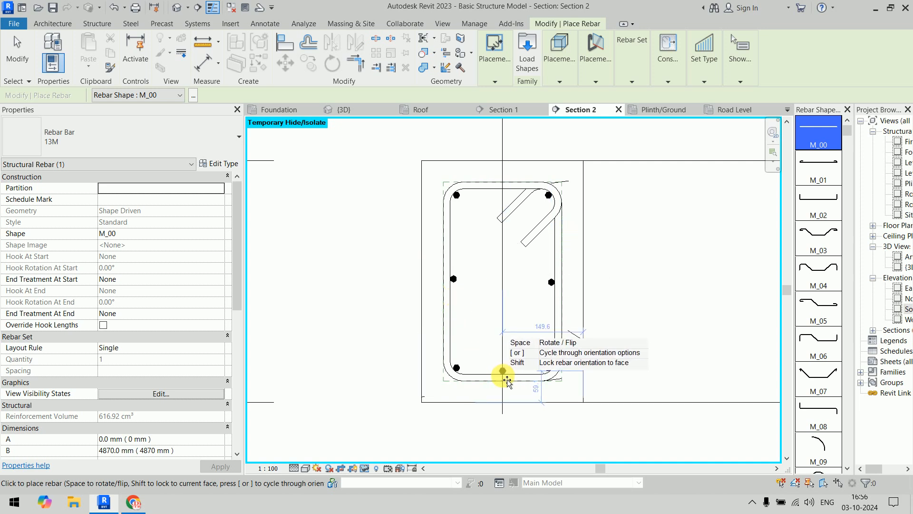
click(507, 380)
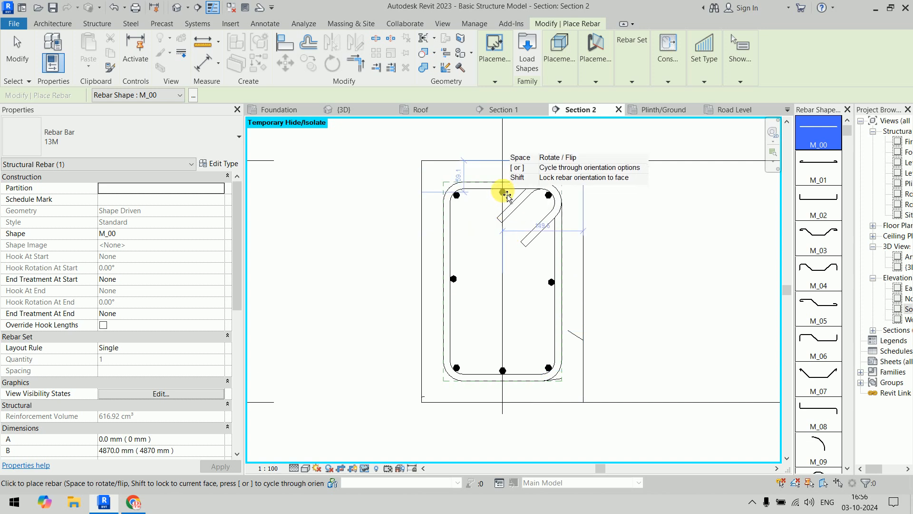
click(507, 195)
key(Escape)
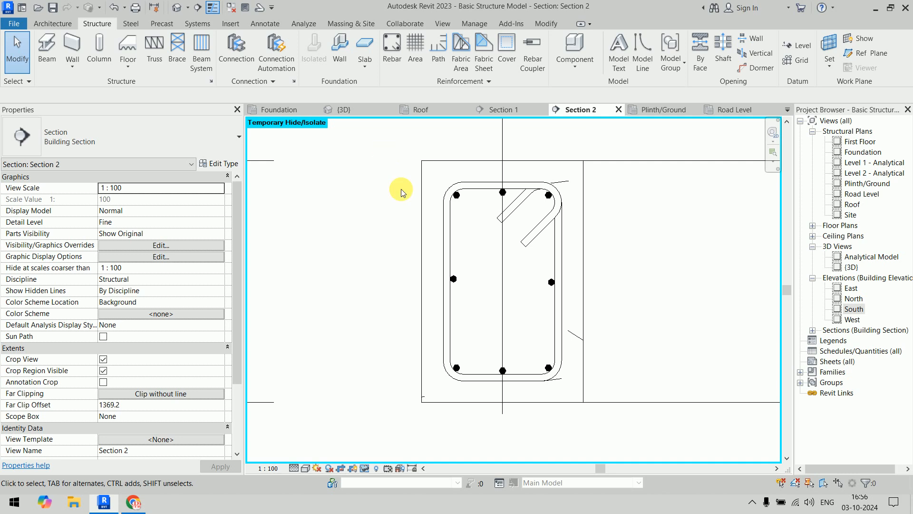
Show the beam's stirrup and longitudinal bars unobscured in the 3D, South elevation and East elevation views
drag(387, 155, 578, 401)
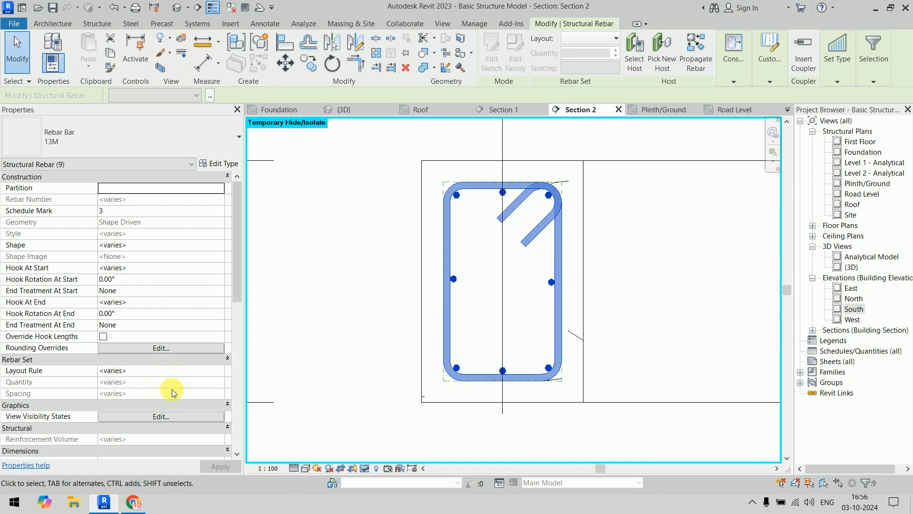
click(161, 417)
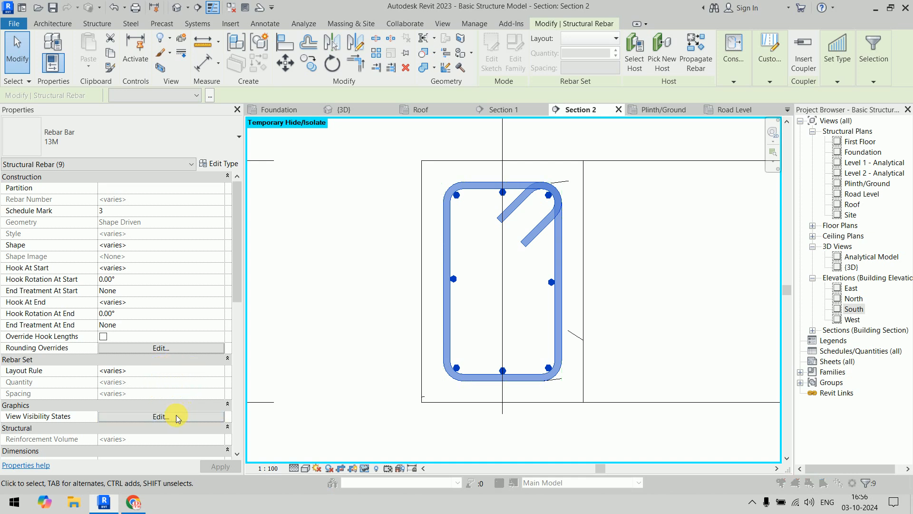
click(543, 223)
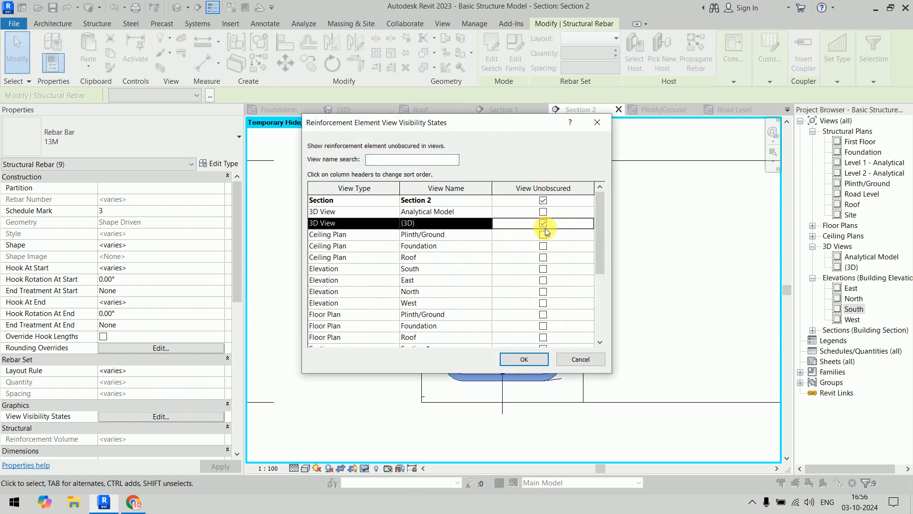
click(544, 270)
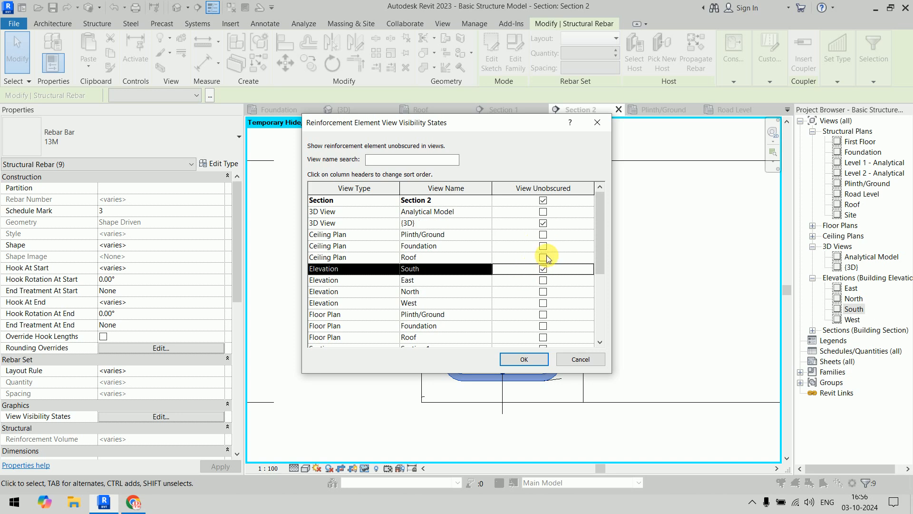
click(543, 280)
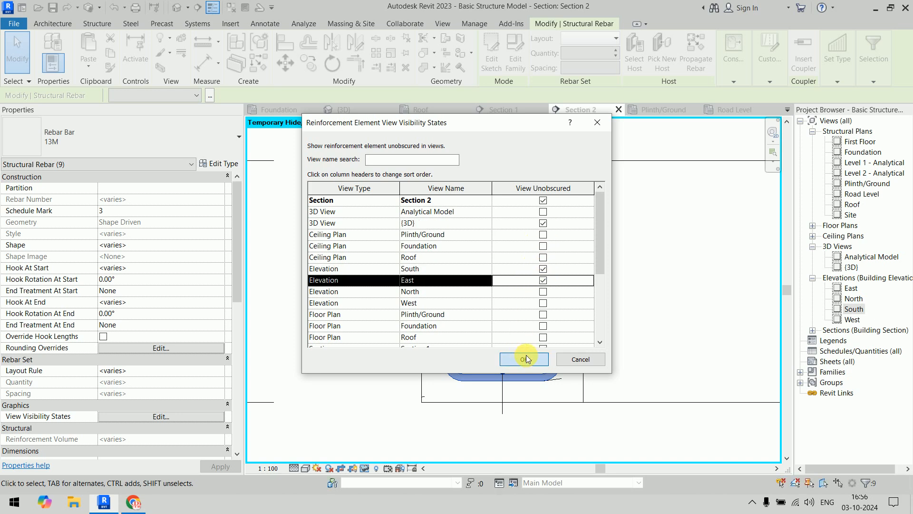
click(525, 359)
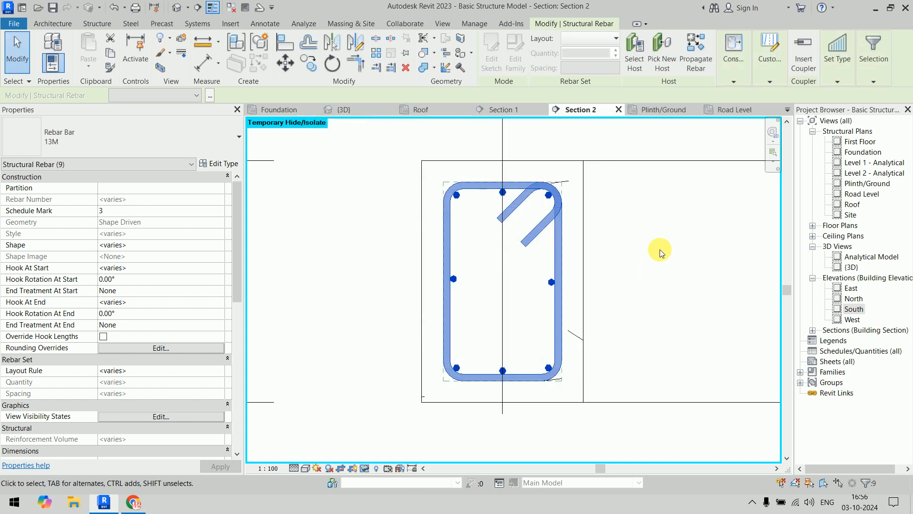
Examine the plinth beam's reinforcement in the 3D view, including its junction with the column and footing cages
click(352, 112)
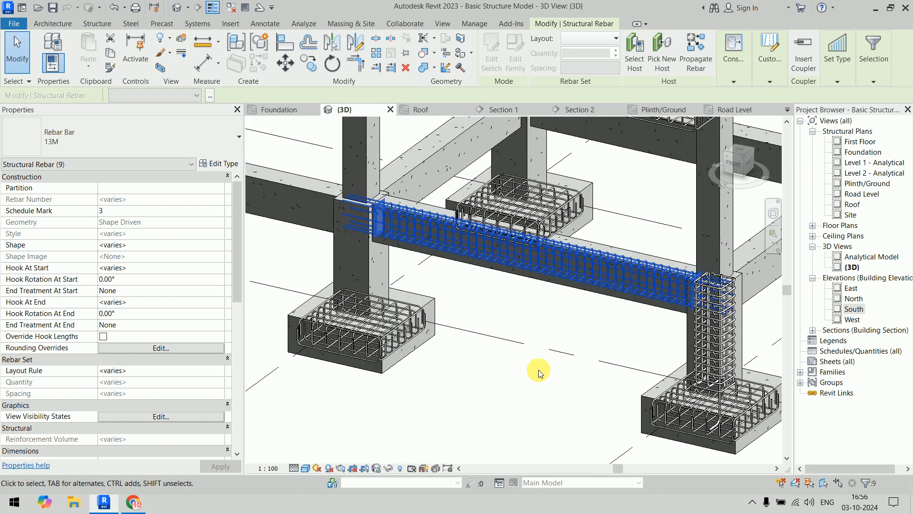
click(524, 401)
scroll(533, 380, down, 1)
middle_drag(533, 379, 627, 309)
scroll(641, 307, up, 3)
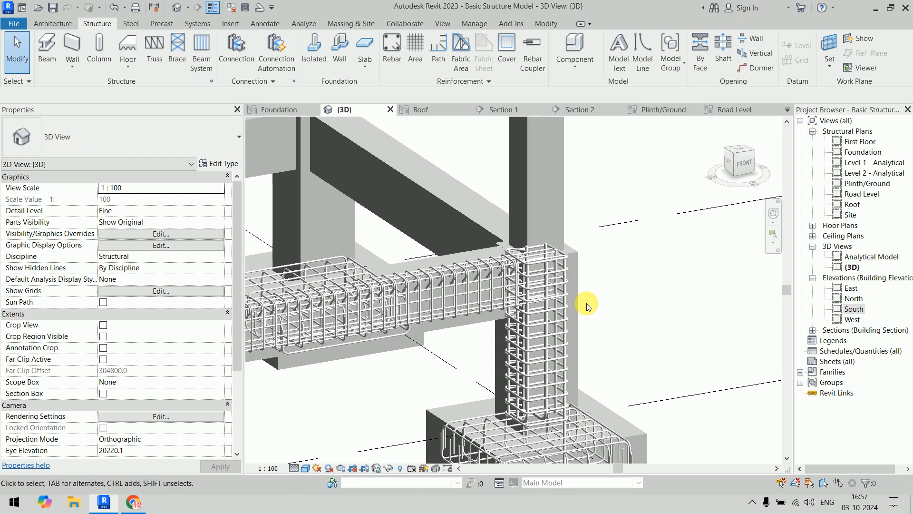
scroll(587, 306, up, 4)
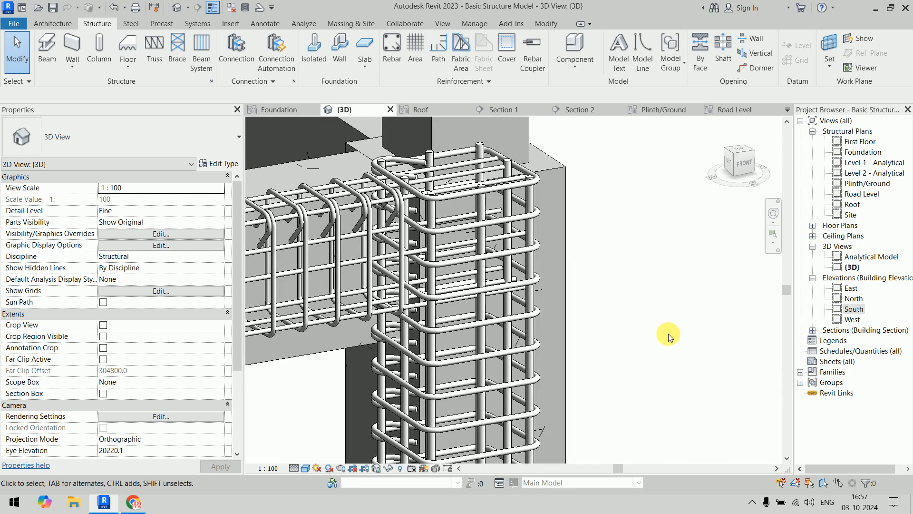
scroll(668, 337, down, 5)
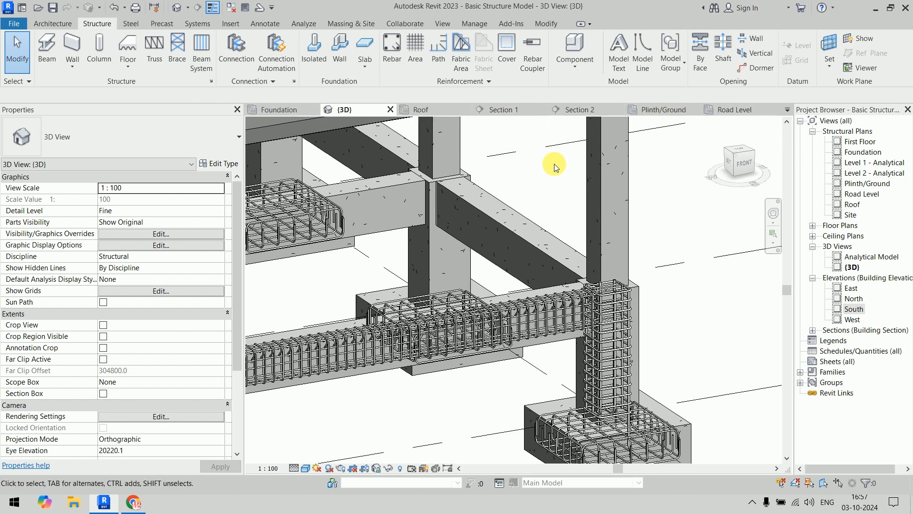
scroll(555, 167, down, 4)
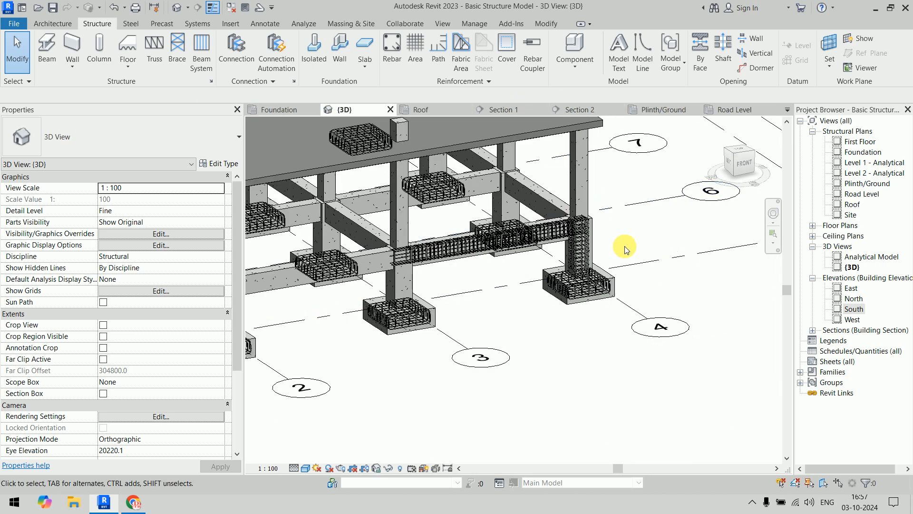
mouse_move(626, 249)
shift+middle_down()
mouse_move(598, 216)
mouse_move(546, 184)
mouse_move(388, 271)
mouse_move(666, 259)
mouse_move(669, 249)
mouse_move(618, 242)
shift+middle_up()
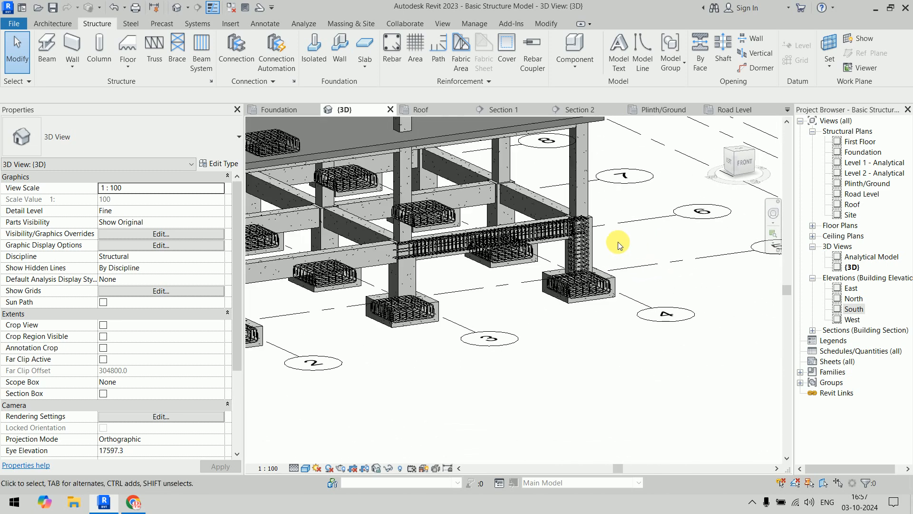
scroll(618, 242, up, 5)
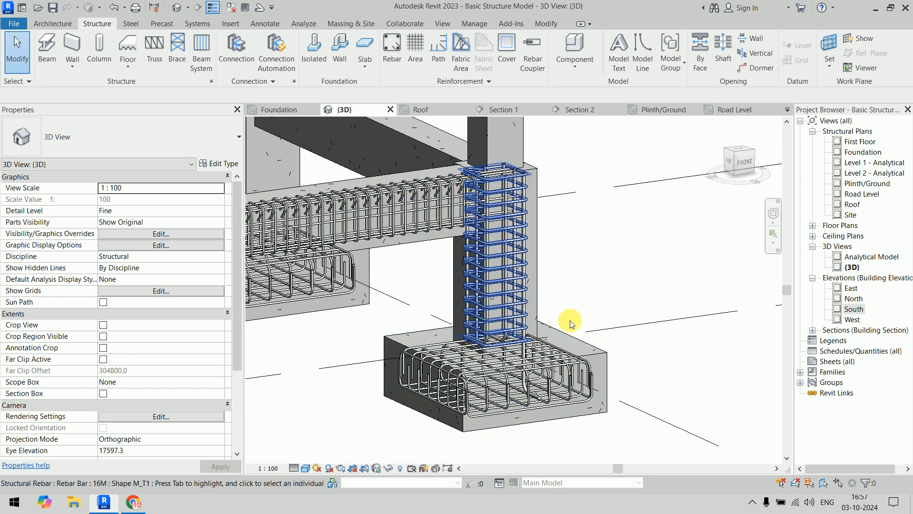
shift+middle_drag(603, 207, 497, 197)
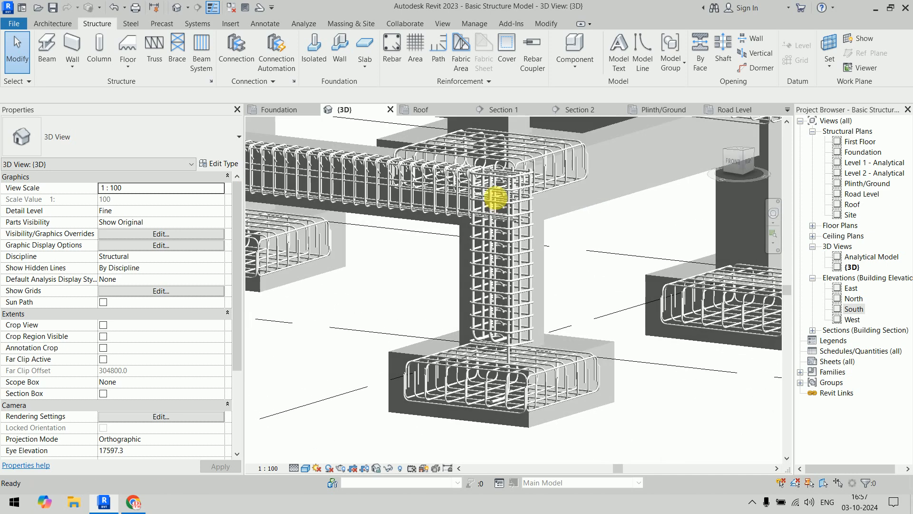
scroll(496, 198, down, 10)
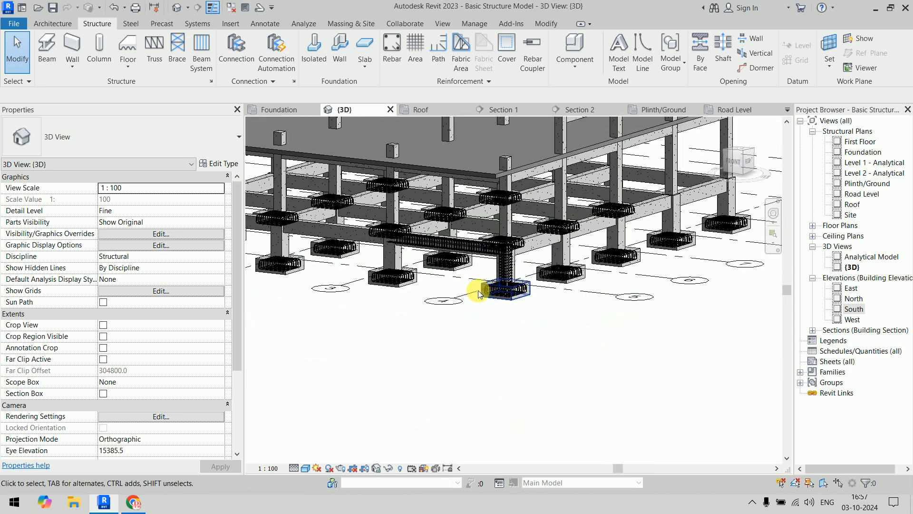
Show the plinth beam's M_T1 stirrup set unobscured in the Plinth/Ground structural plan
click(442, 236)
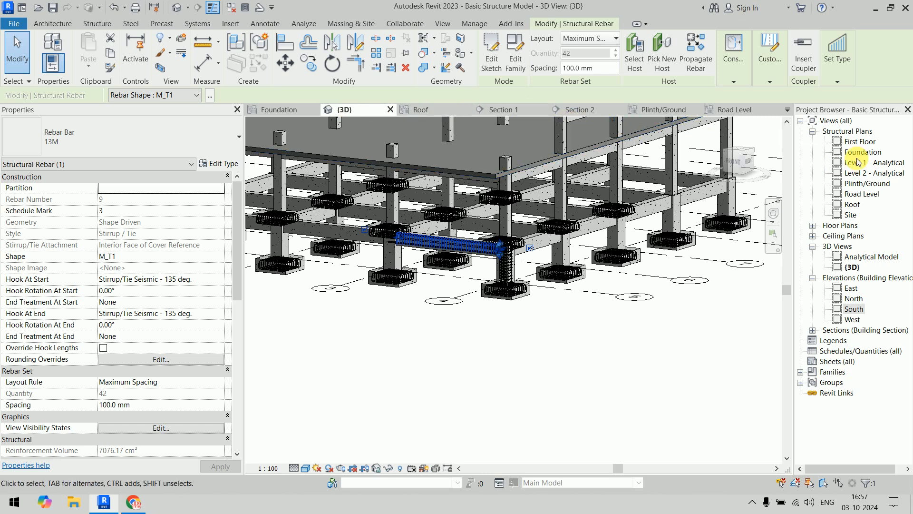
double_click(869, 184)
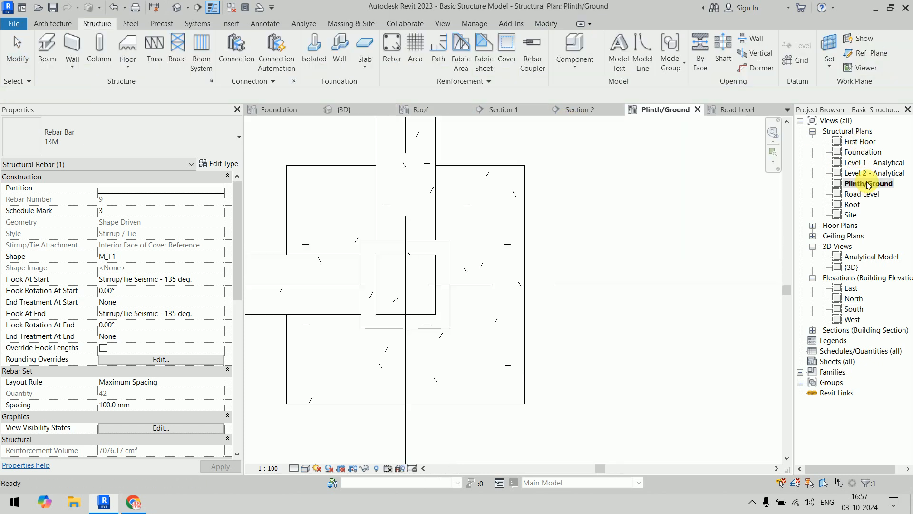
scroll(465, 265, down, 4)
scroll(496, 285, down, 2)
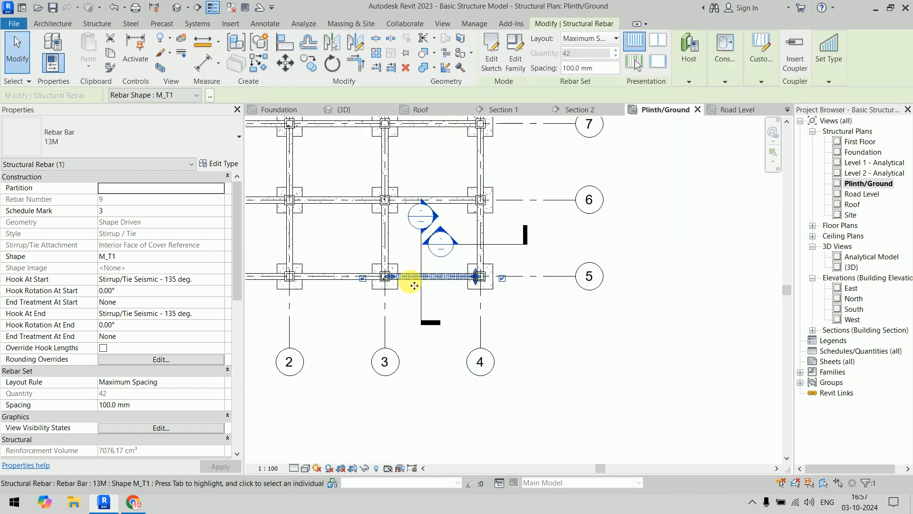
scroll(414, 278, up, 3)
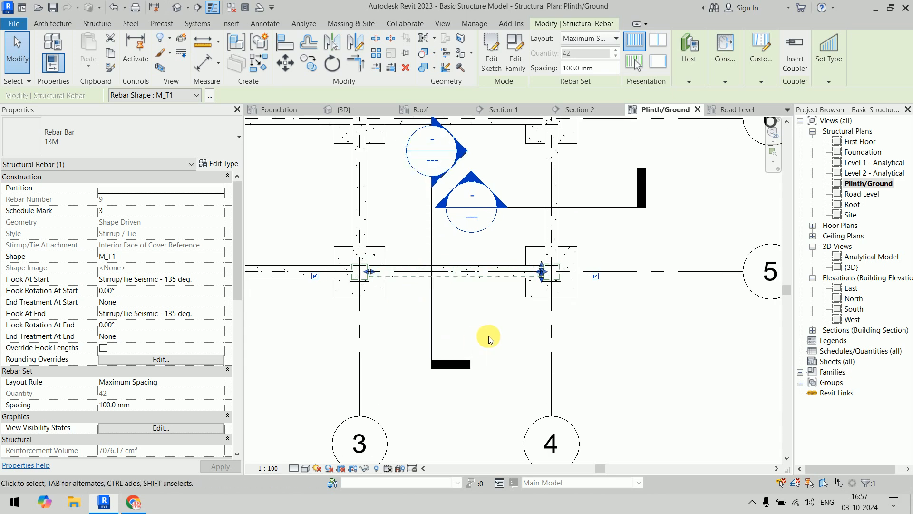
click(180, 428)
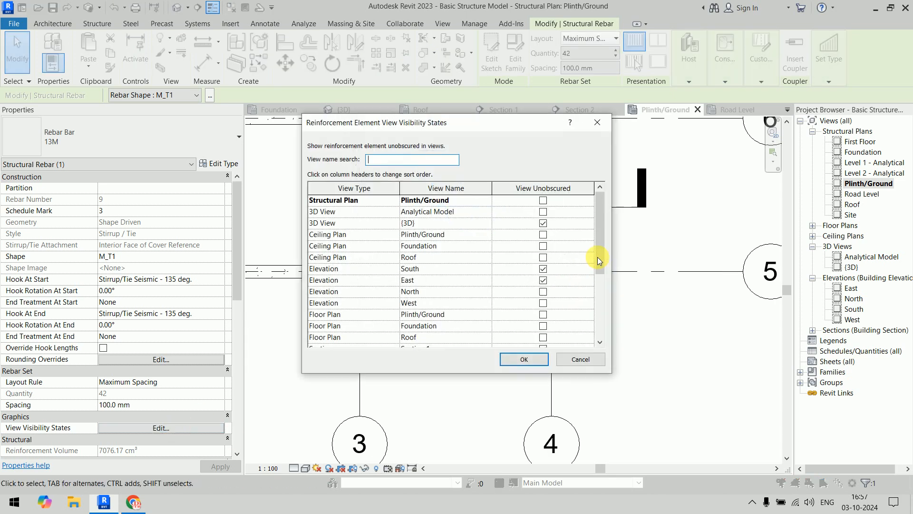
click(544, 189)
click(543, 200)
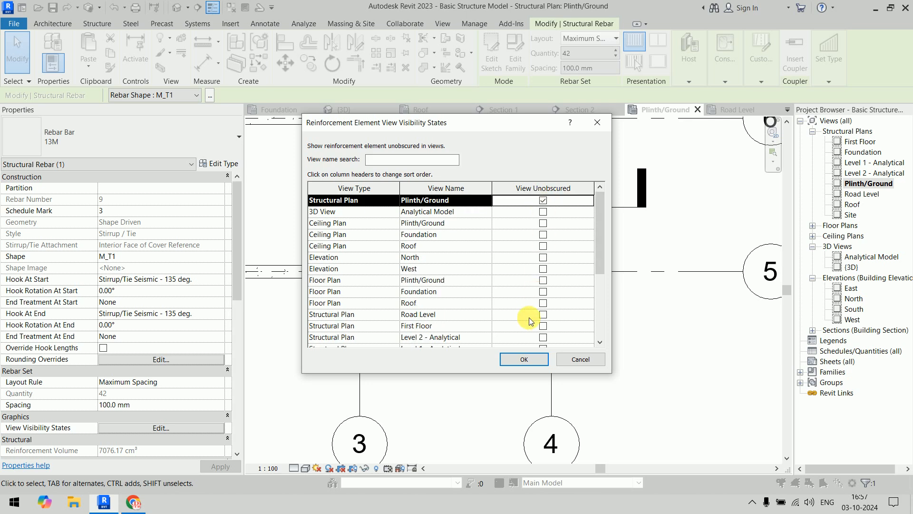
click(523, 360)
click(645, 362)
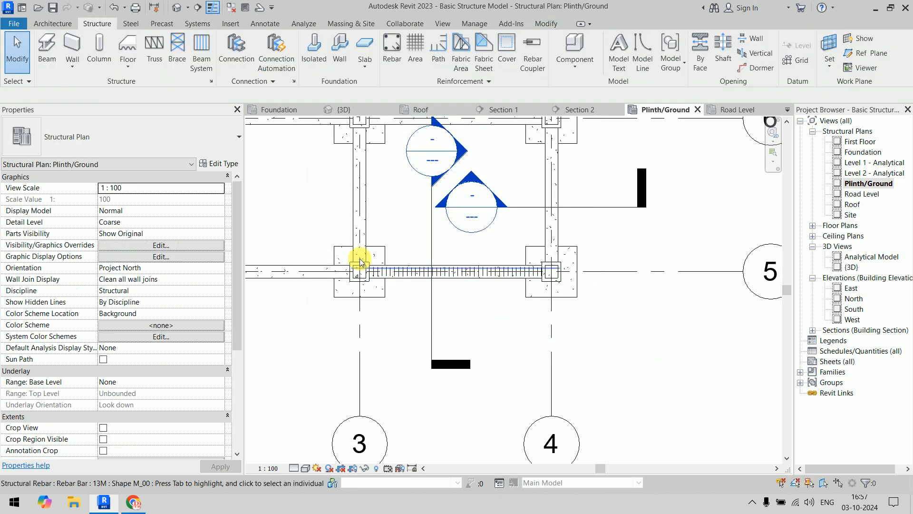
Set the Plinth/Ground plan's detail level to Fine and its visual style to Wireframe
scroll(357, 258, up, 5)
click(297, 472)
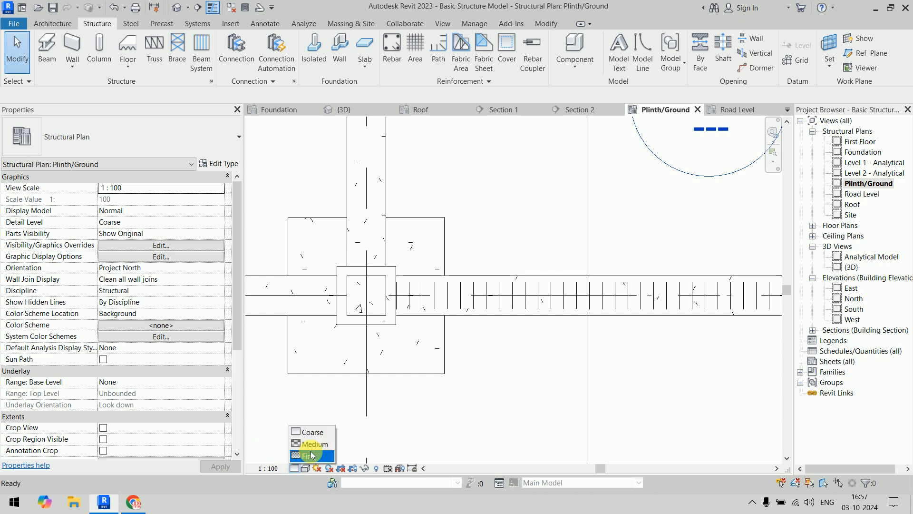
click(312, 454)
click(309, 467)
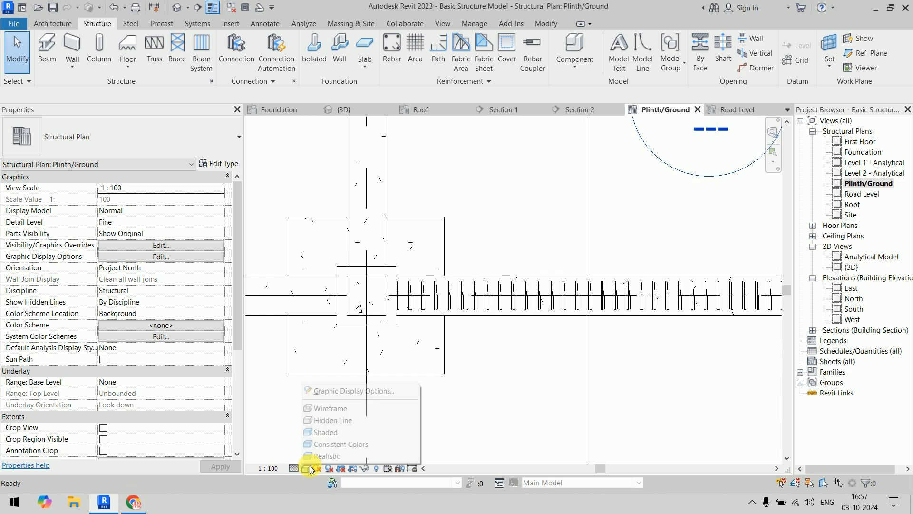
click(361, 408)
scroll(497, 393, down, 4)
middle_drag(491, 373, 442, 329)
scroll(442, 329, down, 1)
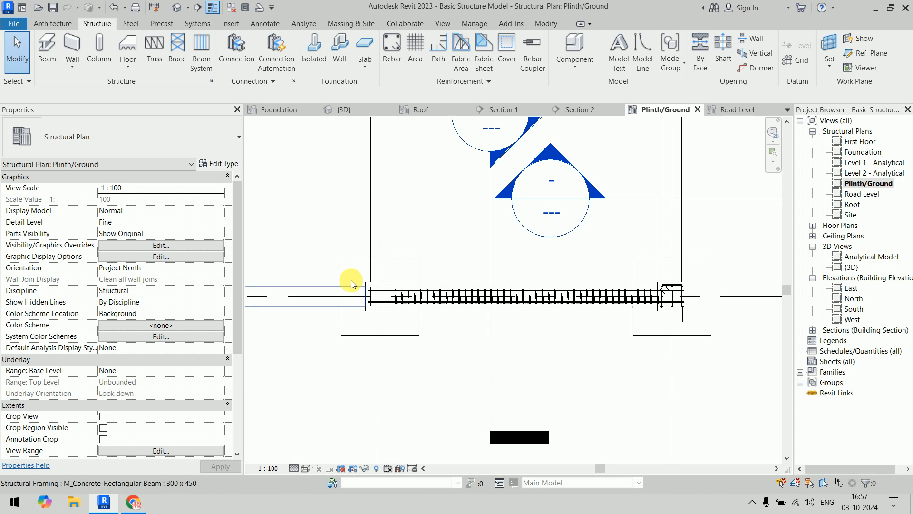
Copy the grid 5 beam's stirrups and longitudinal bars, without the column bars, to the parallel beams on grids 6 and 7 between grids 3 and 4
click(520, 308)
click(565, 377)
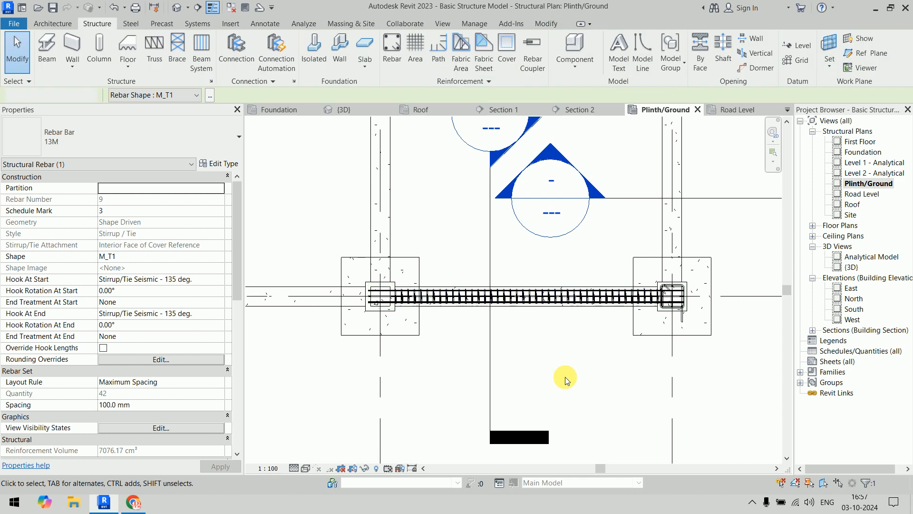
drag(306, 269, 705, 309)
scroll(685, 295, up, 5)
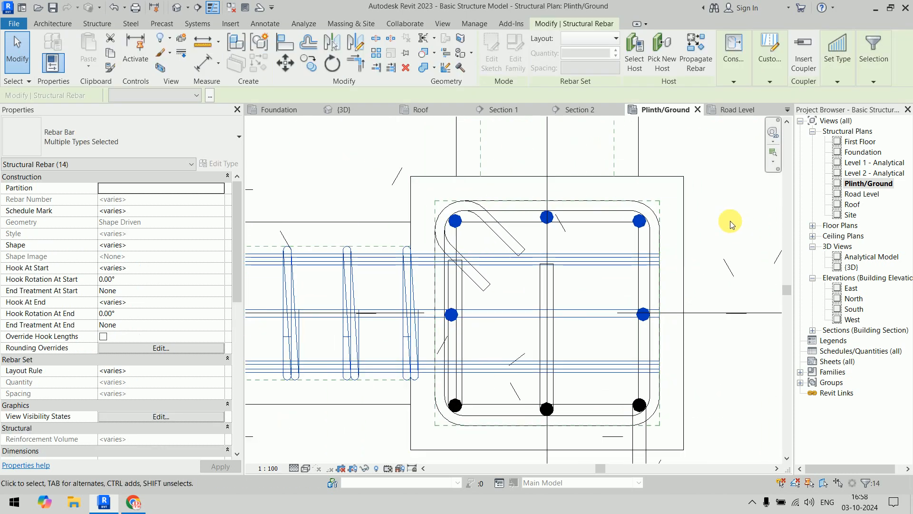
drag(393, 150, 721, 349)
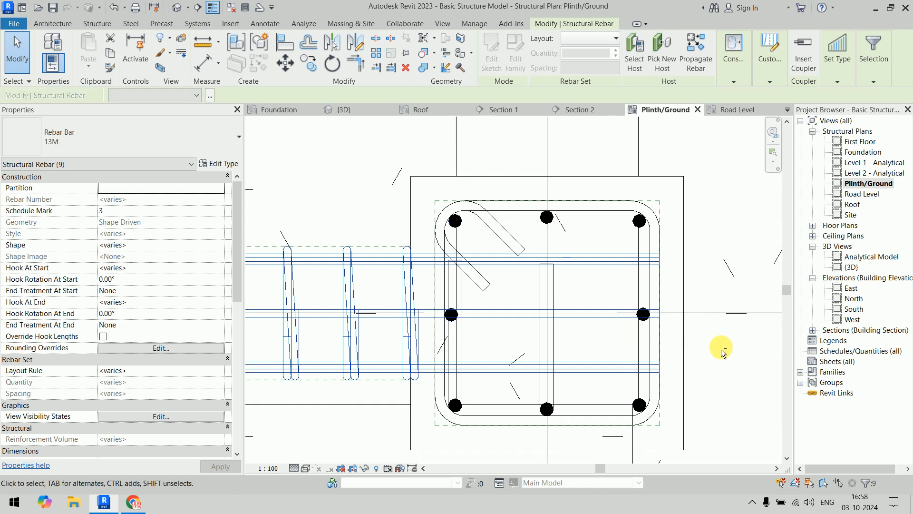
scroll(721, 349, down, 6)
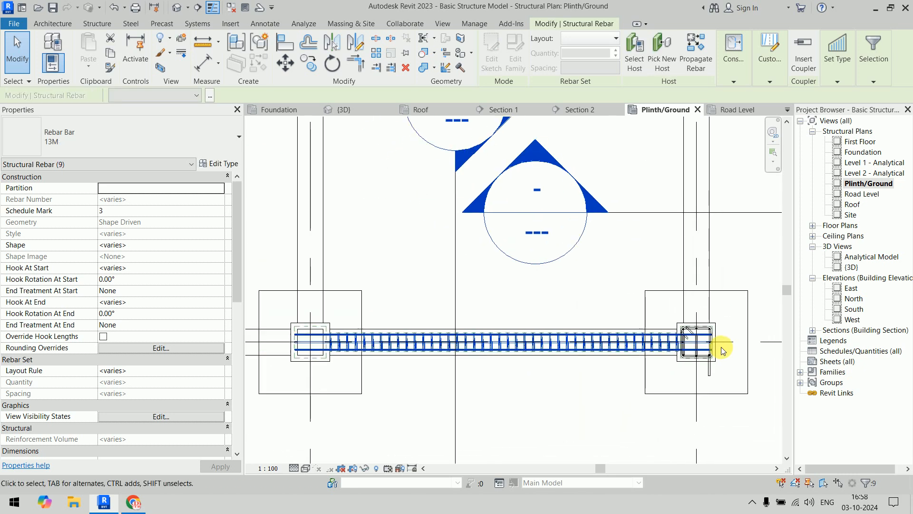
middle_drag(637, 283, 491, 365)
scroll(494, 365, down, 1)
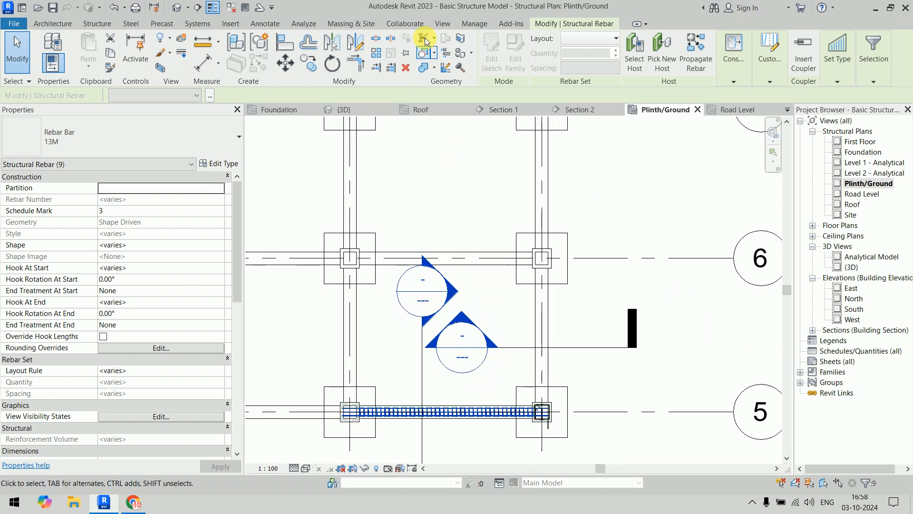
click(310, 64)
middle_drag(282, 321, 341, 373)
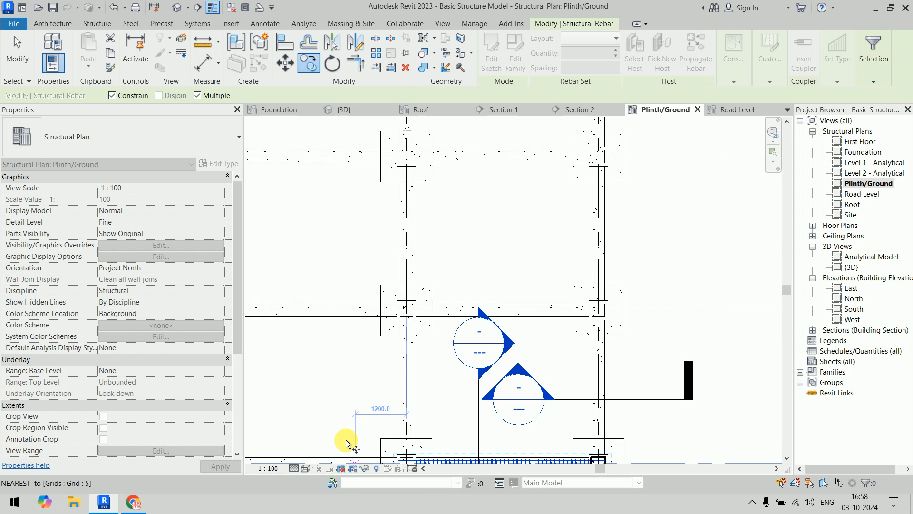
middle_drag(346, 441, 347, 399)
click(343, 417)
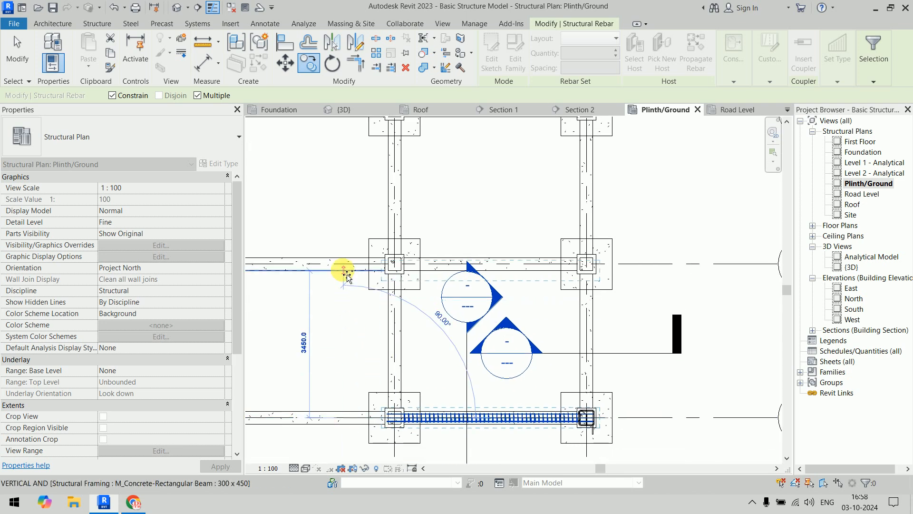
middle_drag(350, 254, 351, 320)
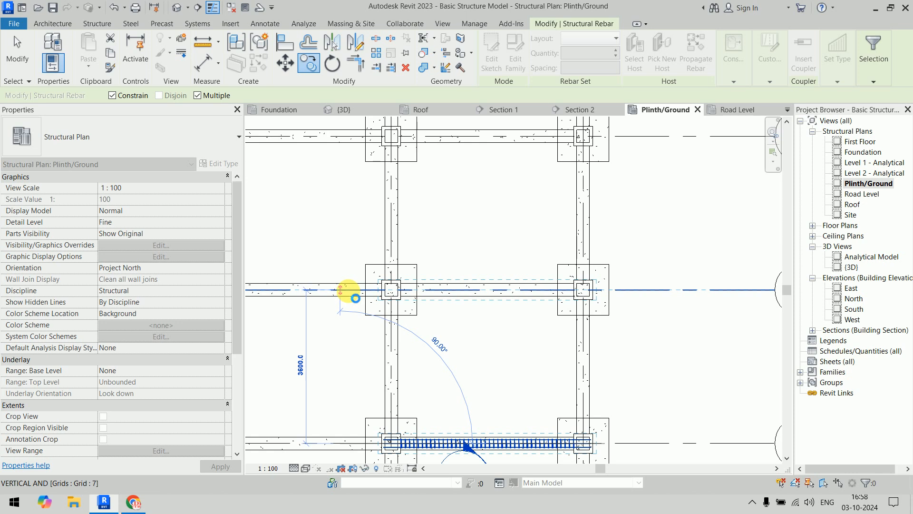
click(354, 298)
key(Escape)
key(Escape)
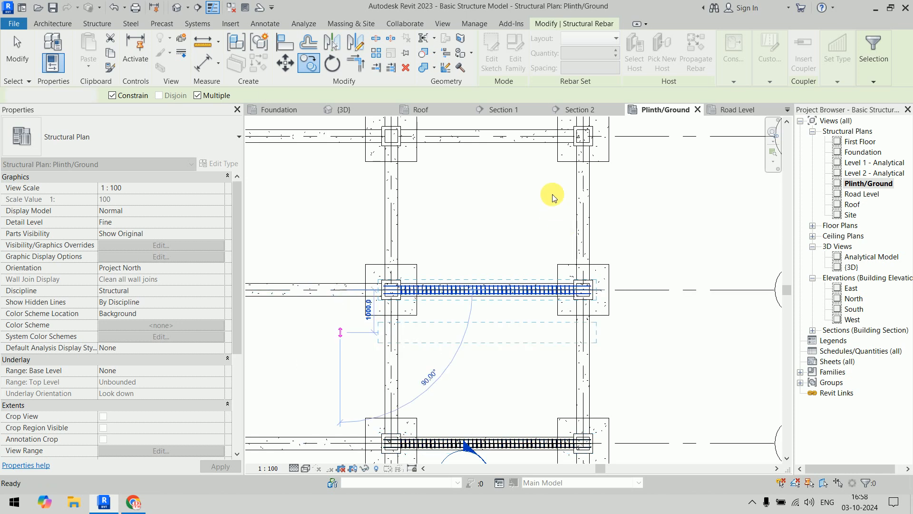
Examine the copied reinforcement in the parallel plinth beams up close in the 3D view
click(343, 109)
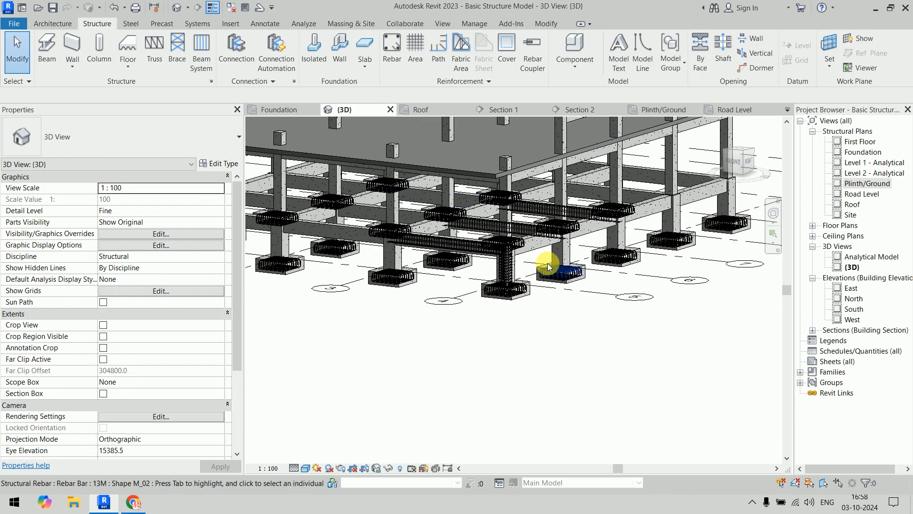
scroll(535, 271, up, 5)
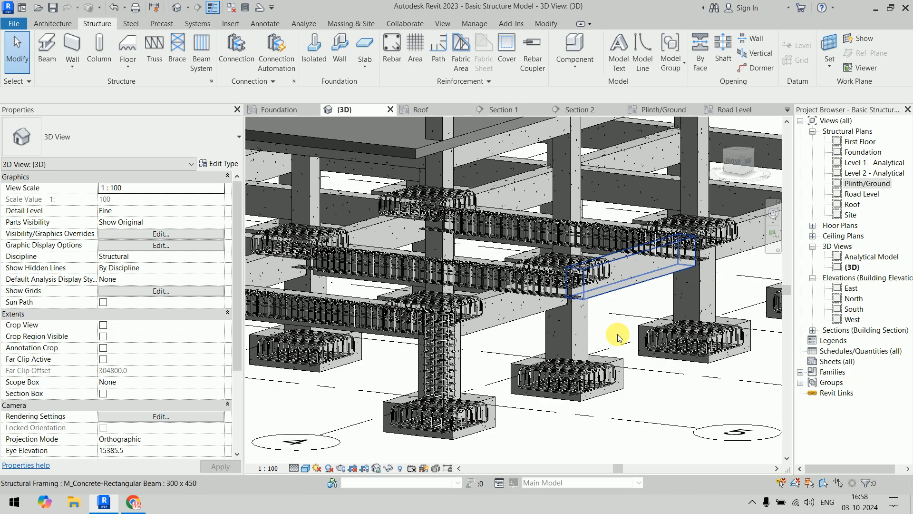
mouse_move(614, 342)
shift+middle_down()
mouse_move(638, 250)
mouse_move(649, 294)
mouse_move(347, 306)
mouse_move(663, 315)
mouse_move(622, 367)
mouse_move(611, 309)
shift+middle_up()
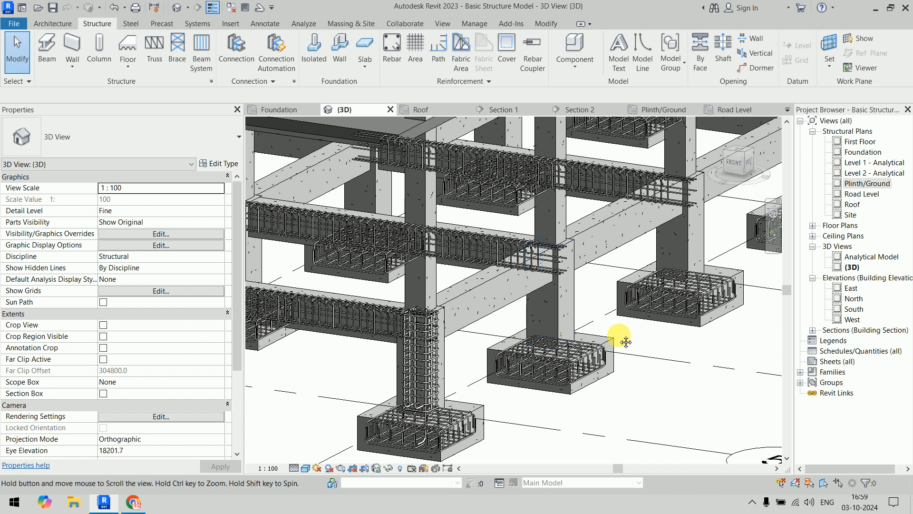
middle_drag(635, 336, 684, 352)
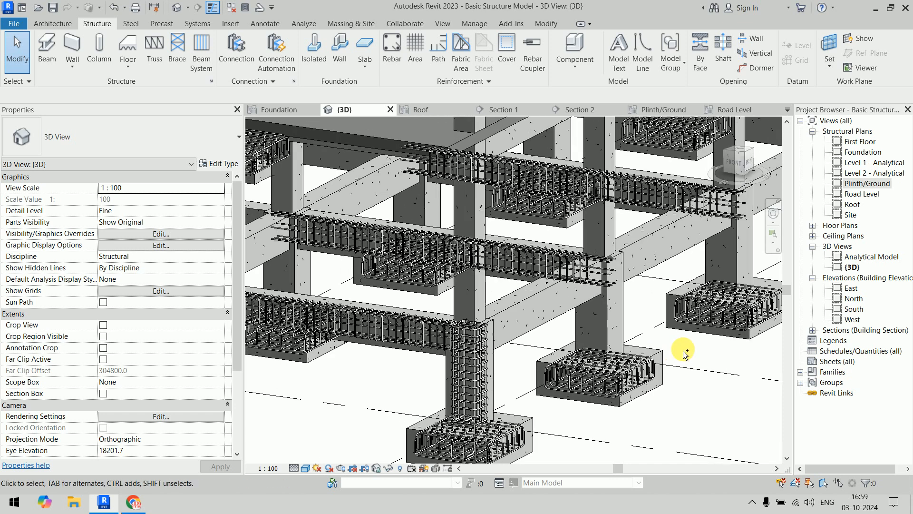